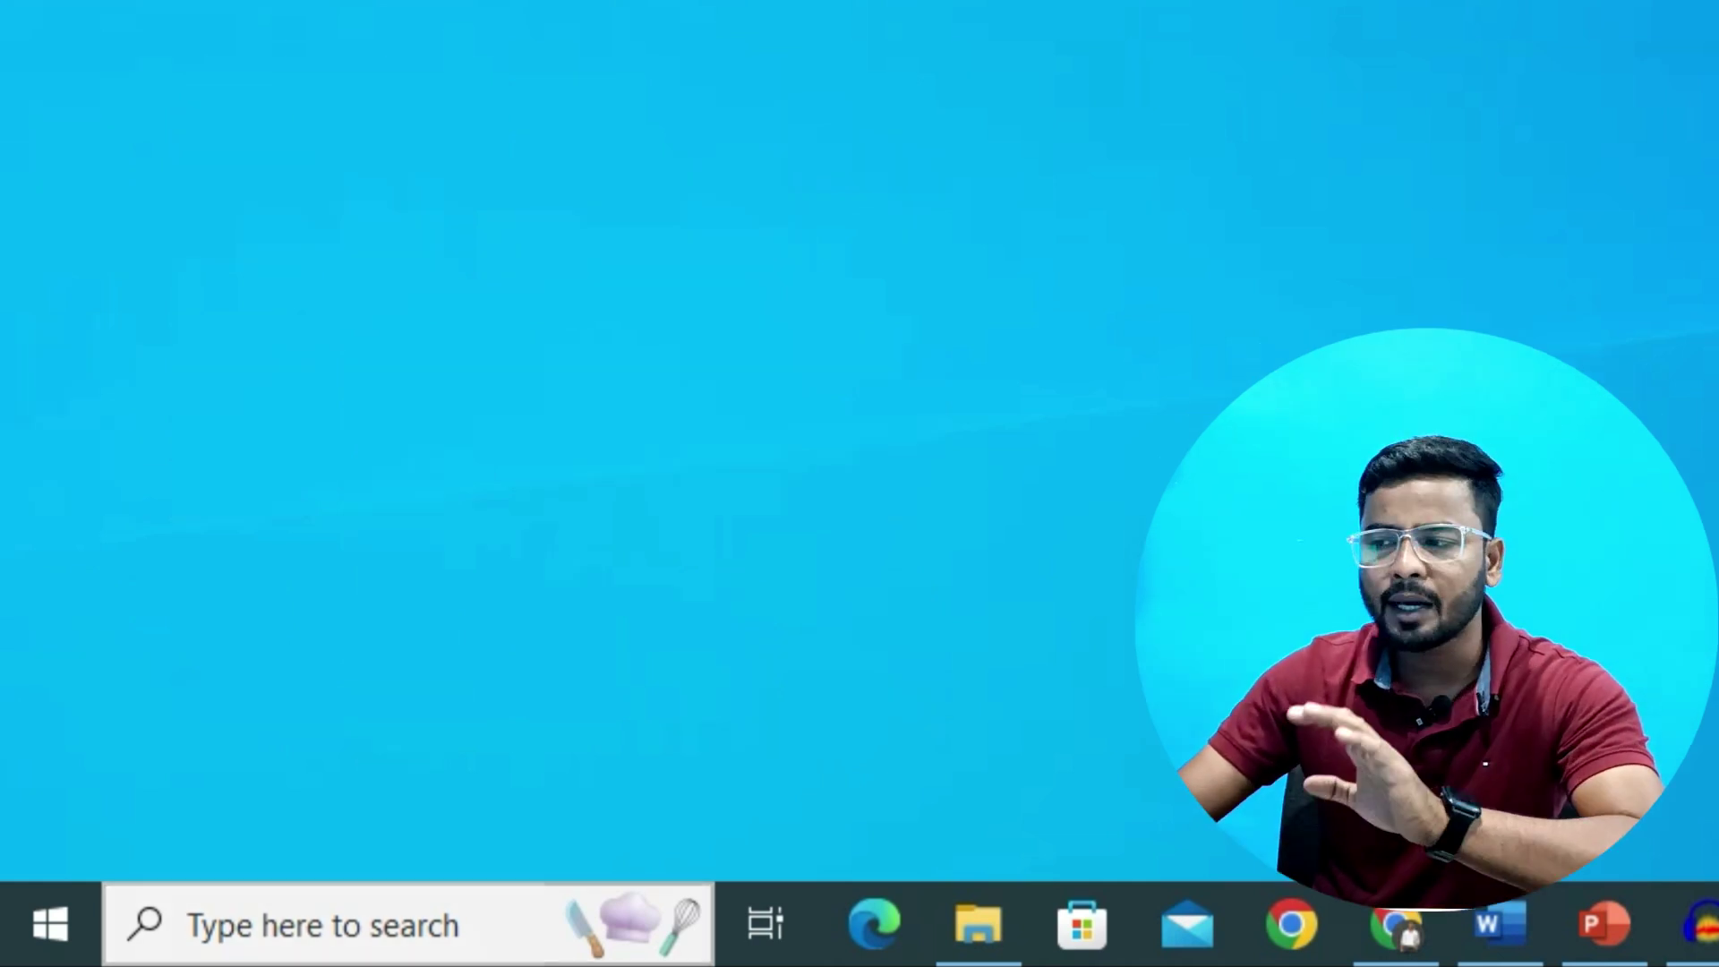
# Search Windows for "microsoft word".
pyautogui.click(322, 925)
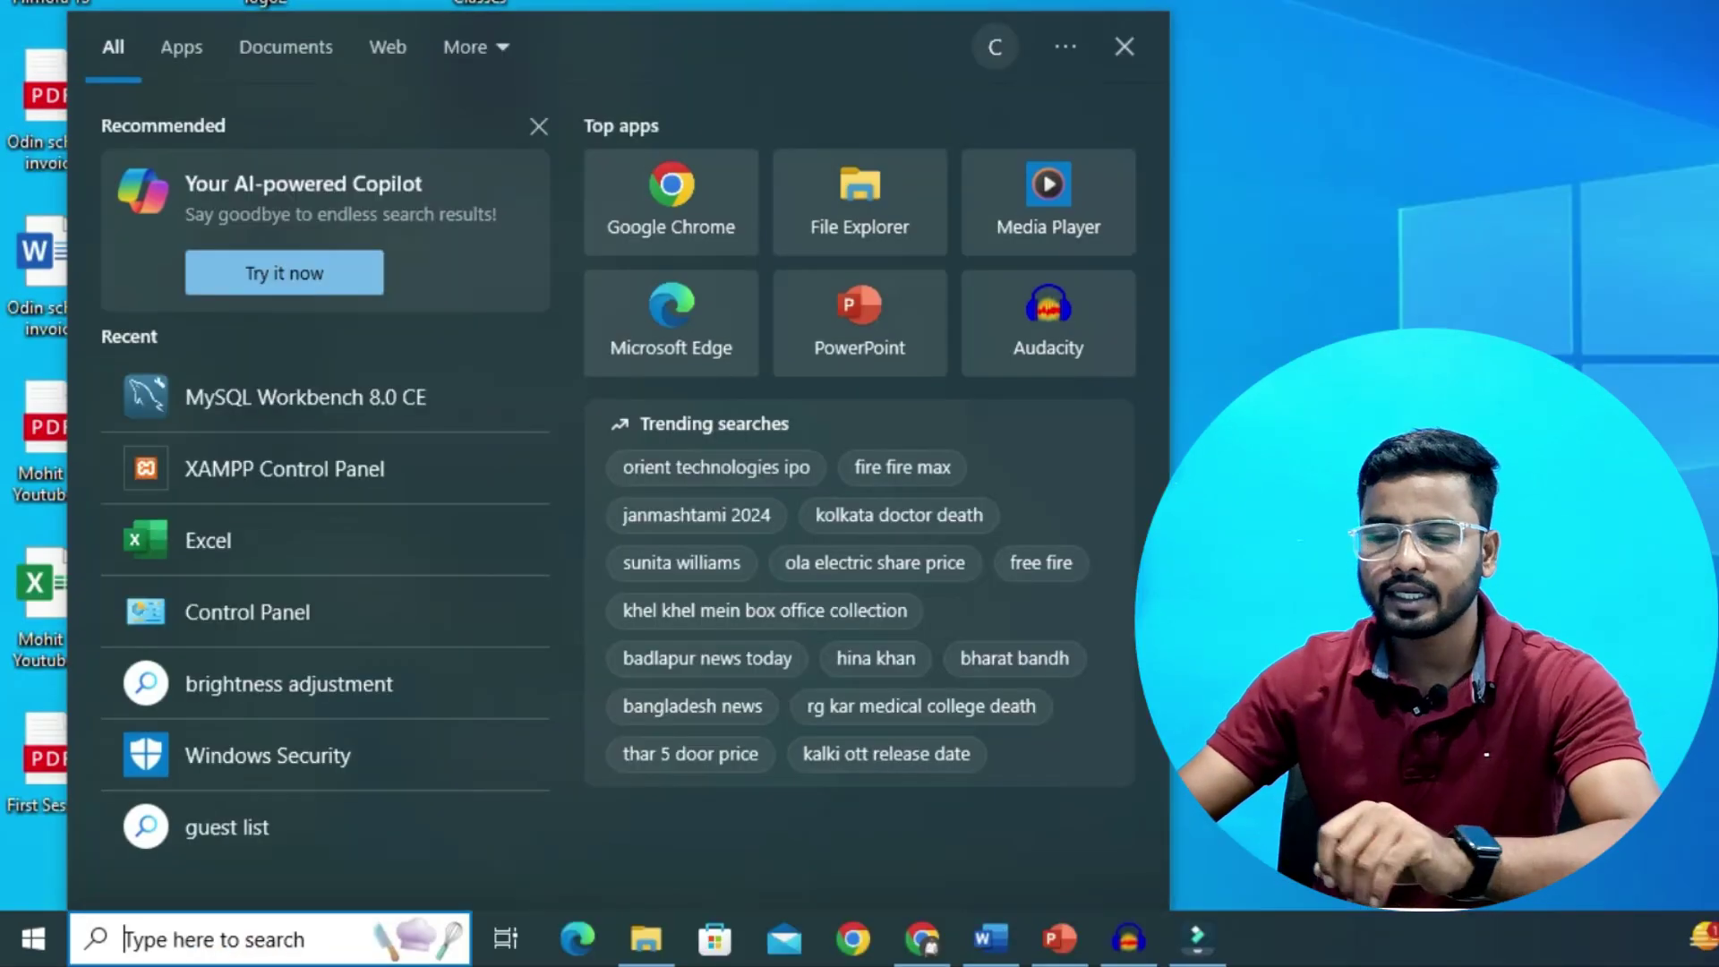
pyautogui.write('m')
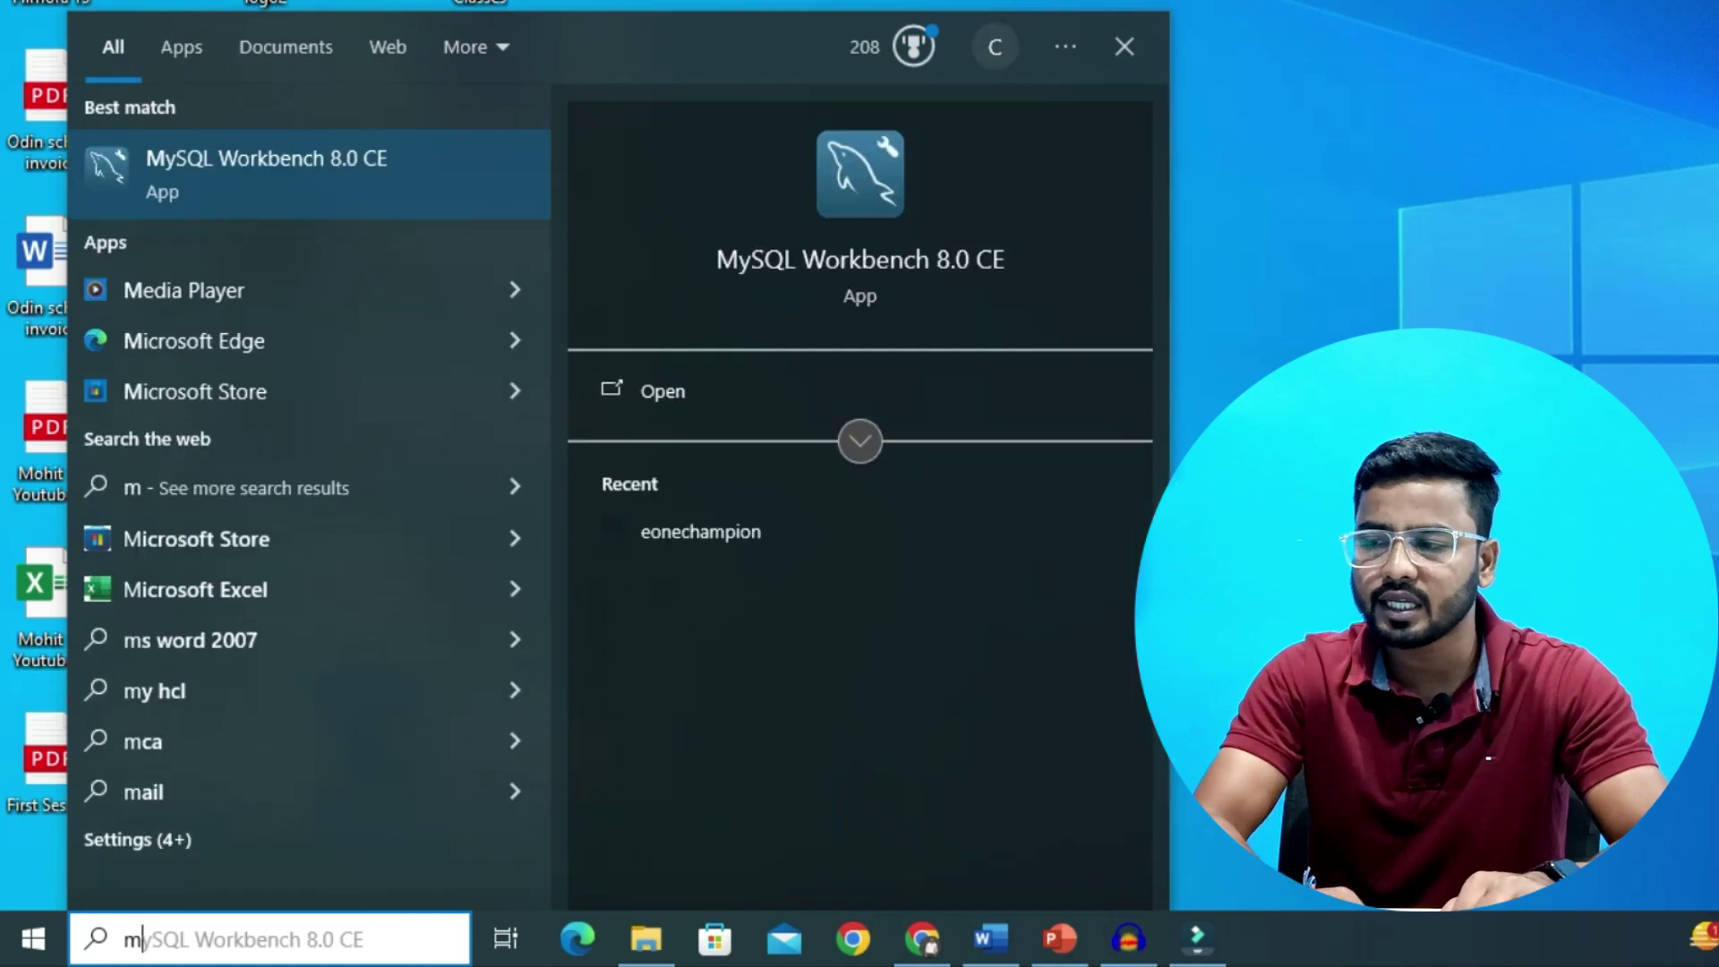
pyautogui.write('icrosoft wor')
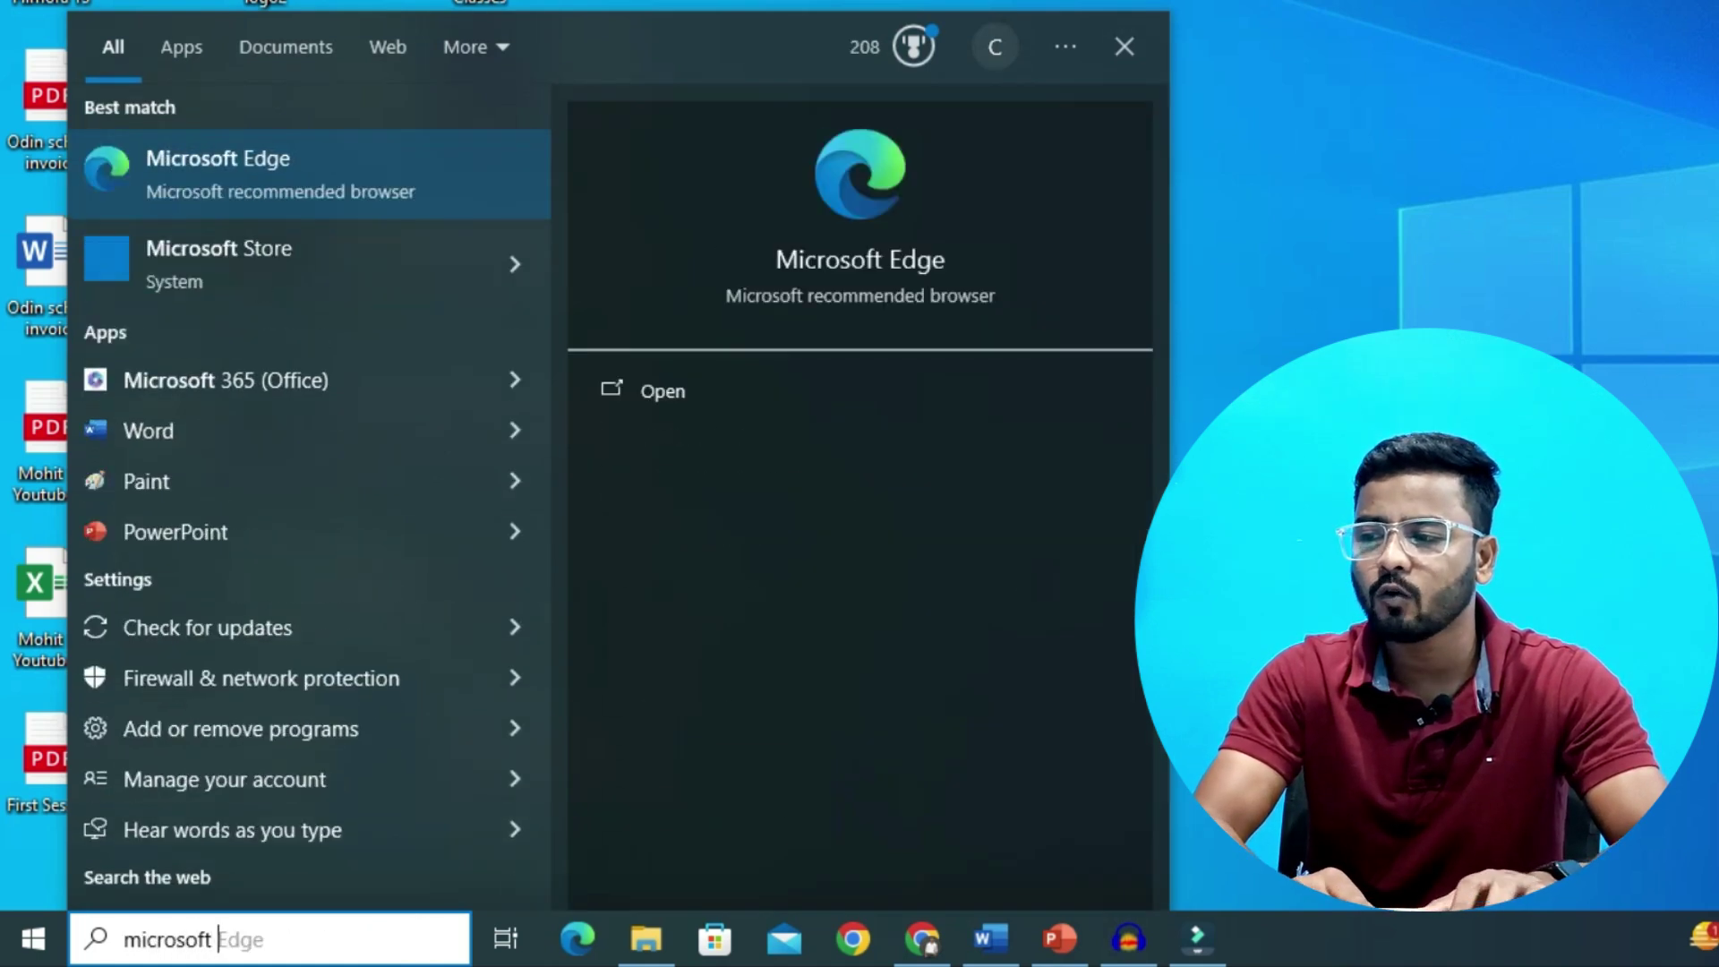
pyautogui.write('d')
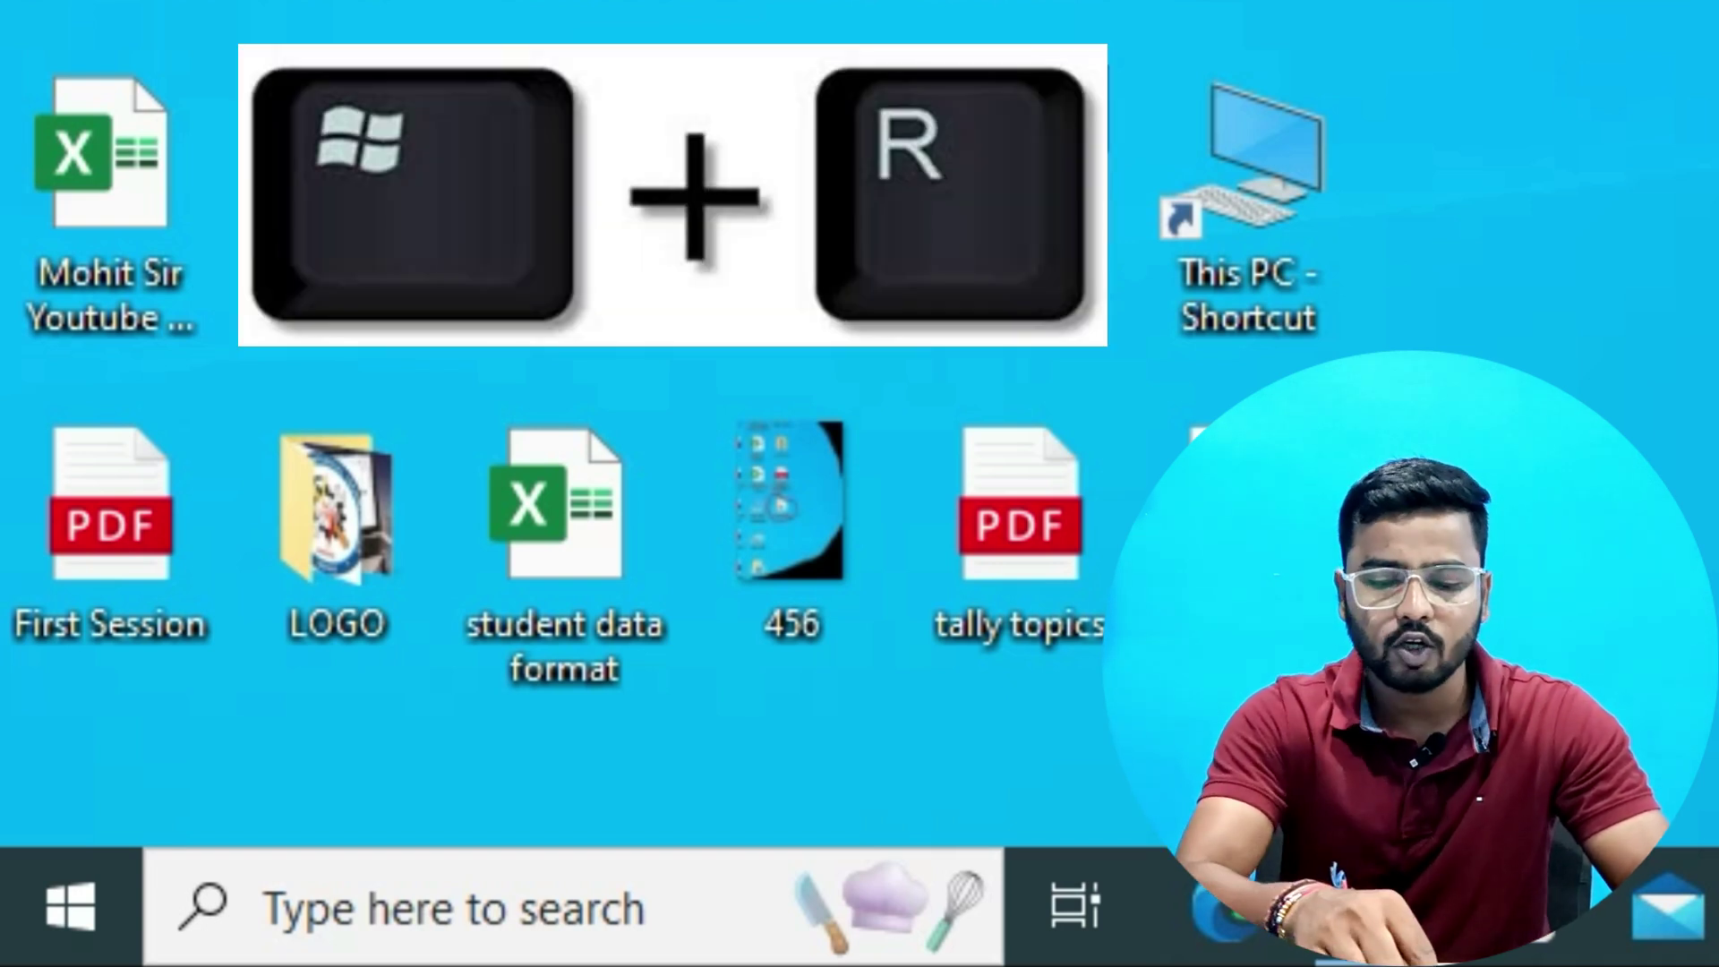
# Launch Word through the Windows Run dialog with the command "winword".
pyautogui.press('super+r')
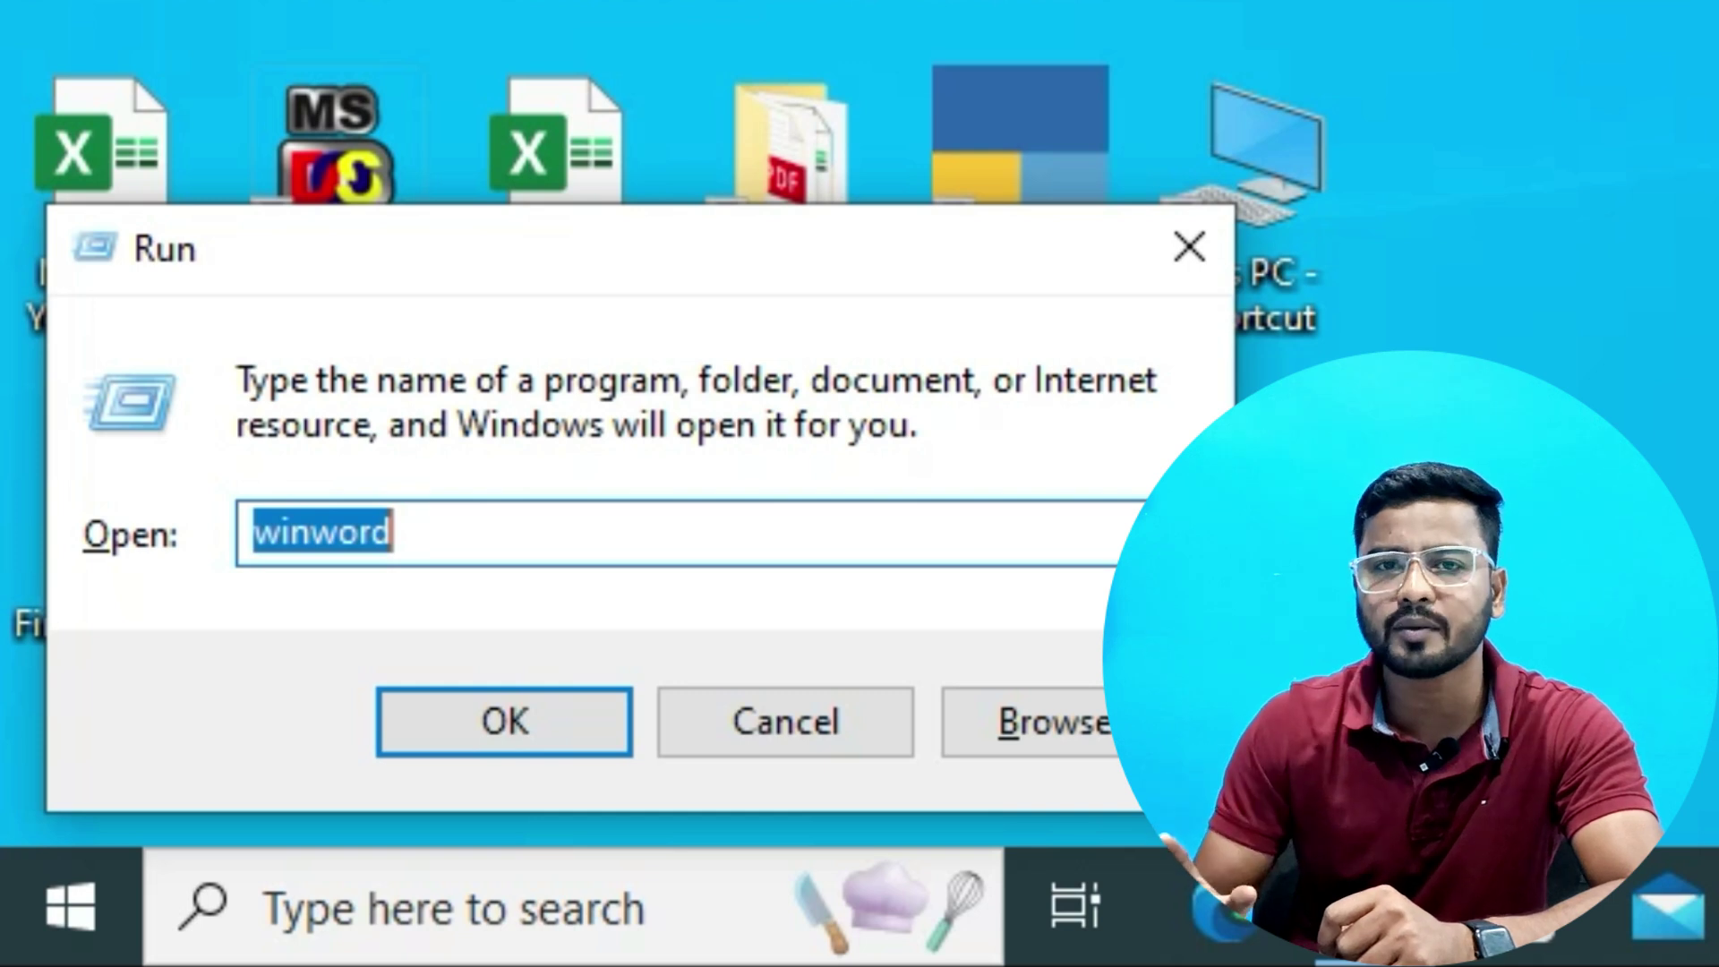
pyautogui.press('BackSpace')
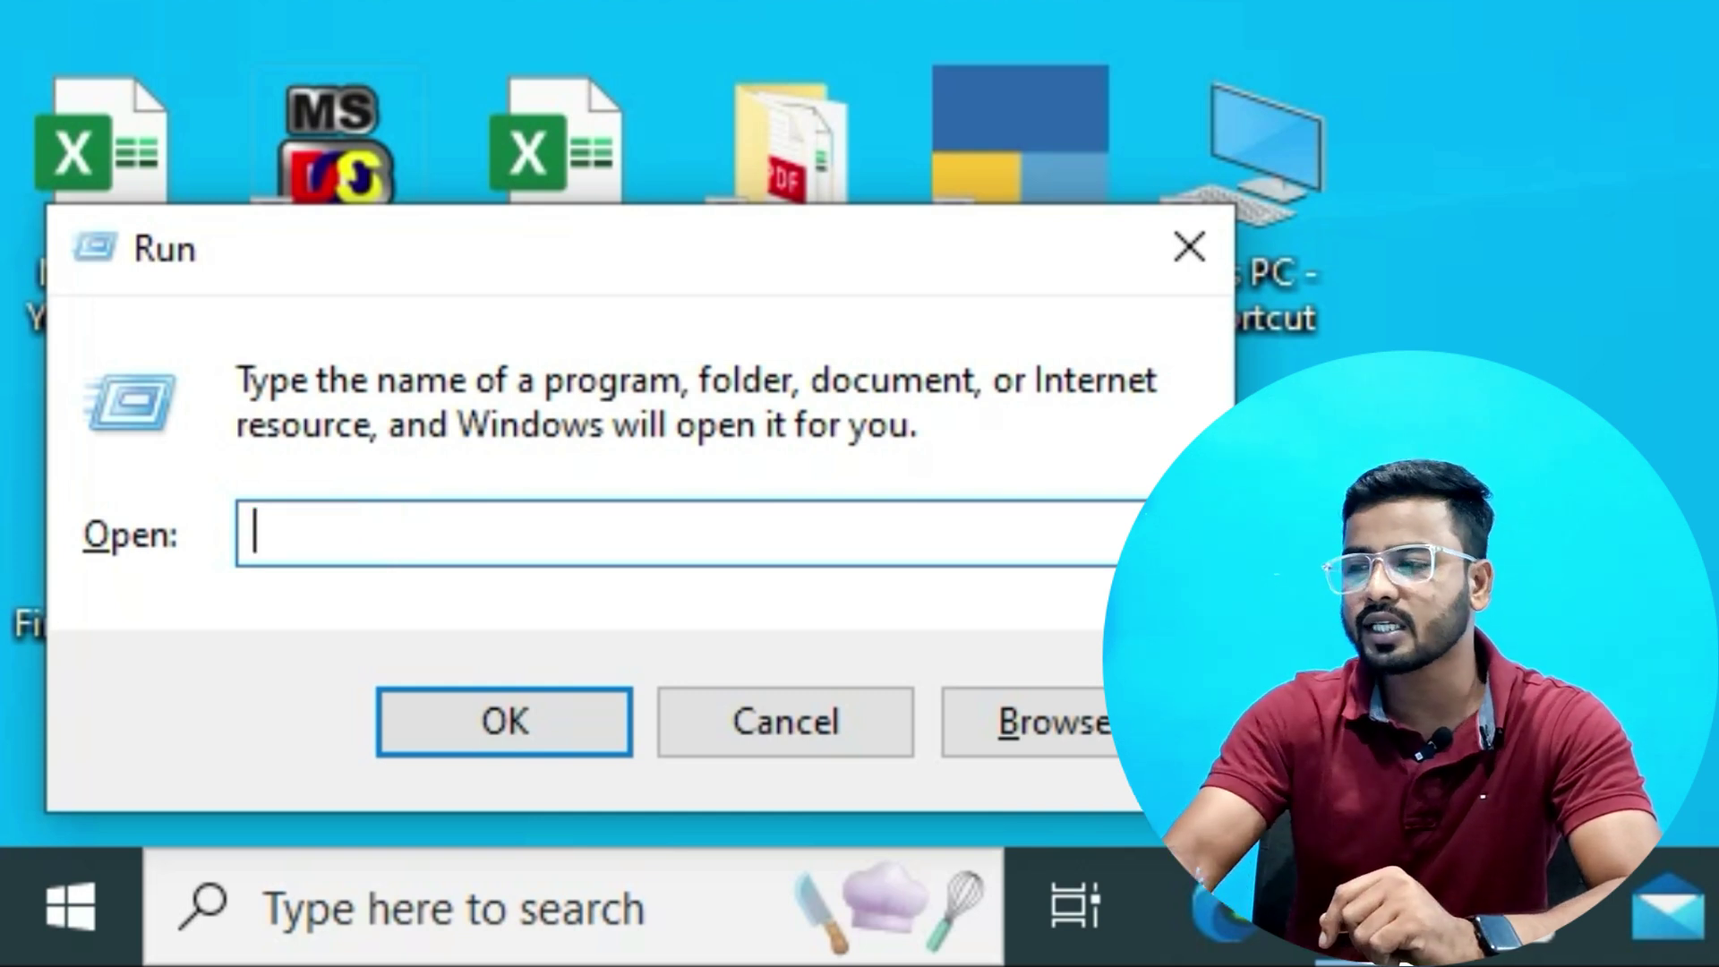
pyautogui.write('qu')
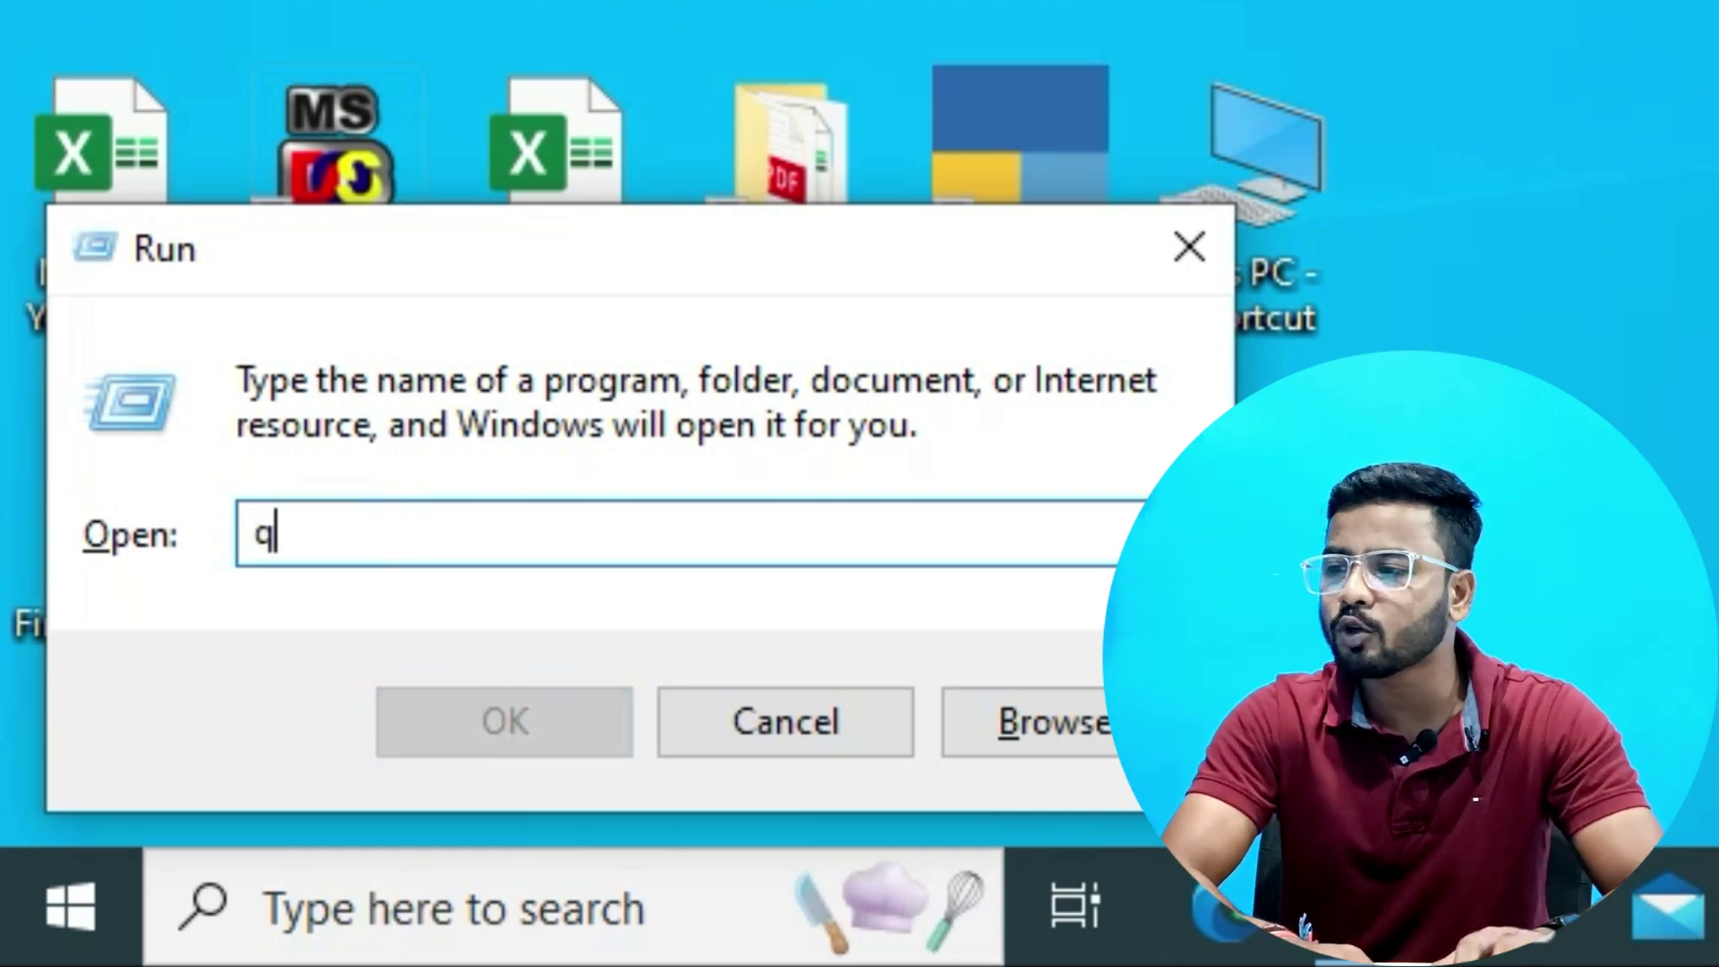
pyautogui.press('BackSpace')
pyautogui.press('BackSpace')
pyautogui.write('winword')
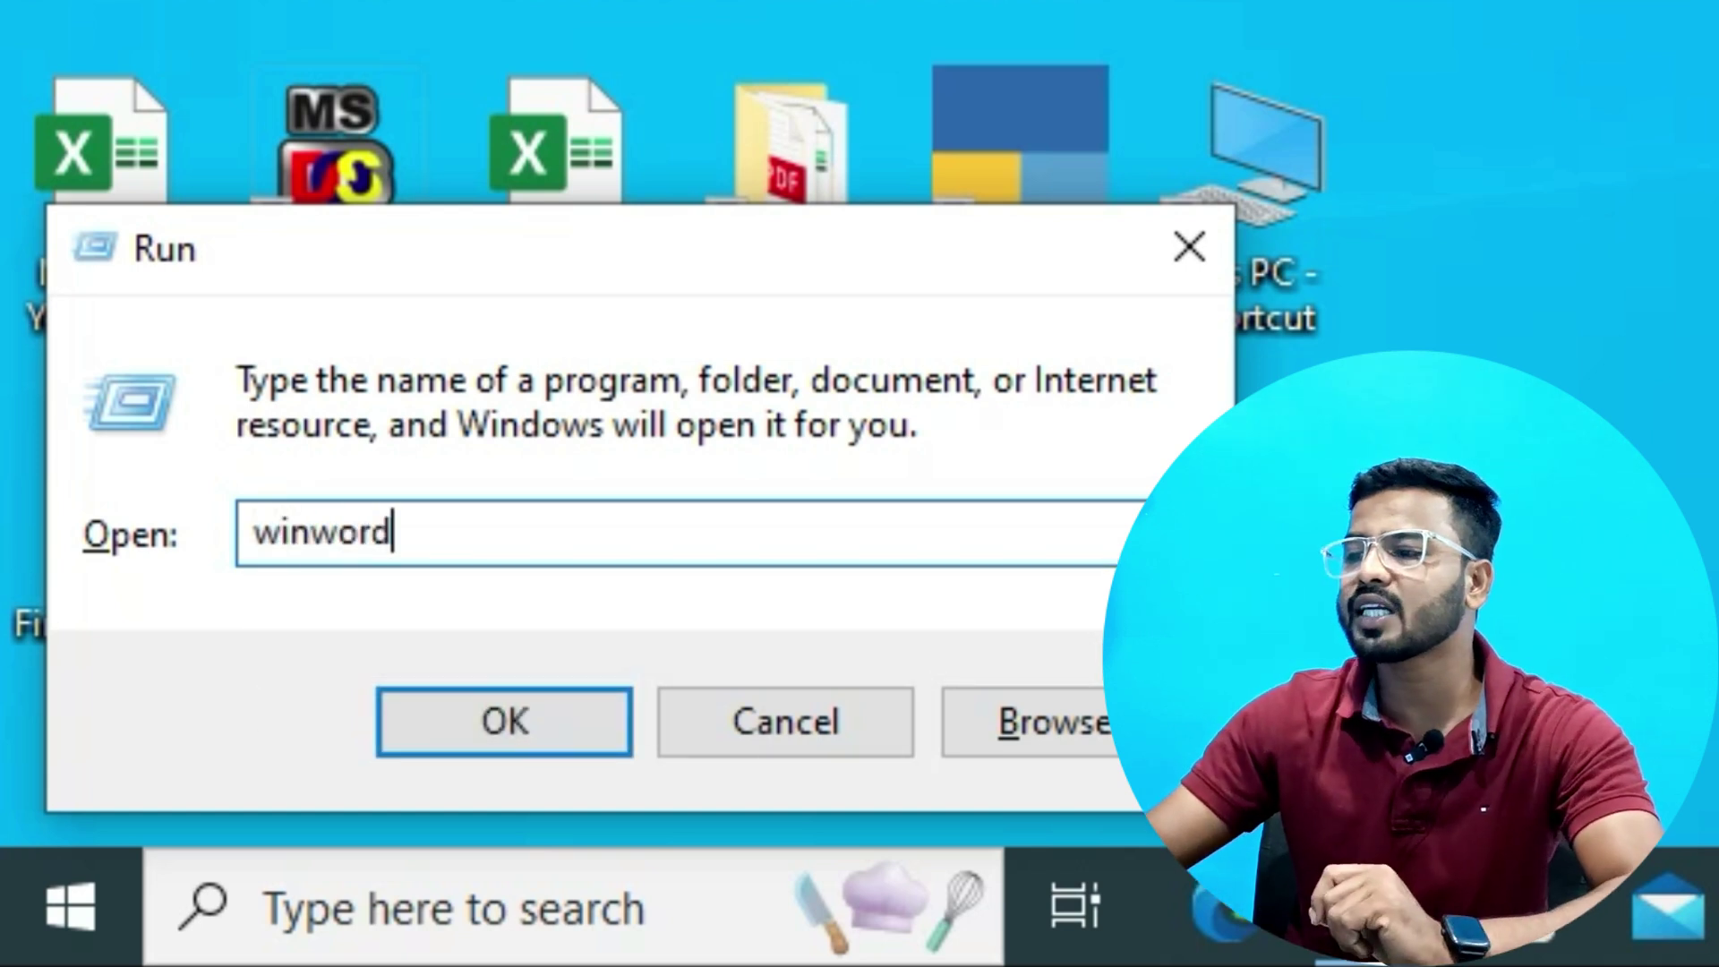
pyautogui.press('Return')
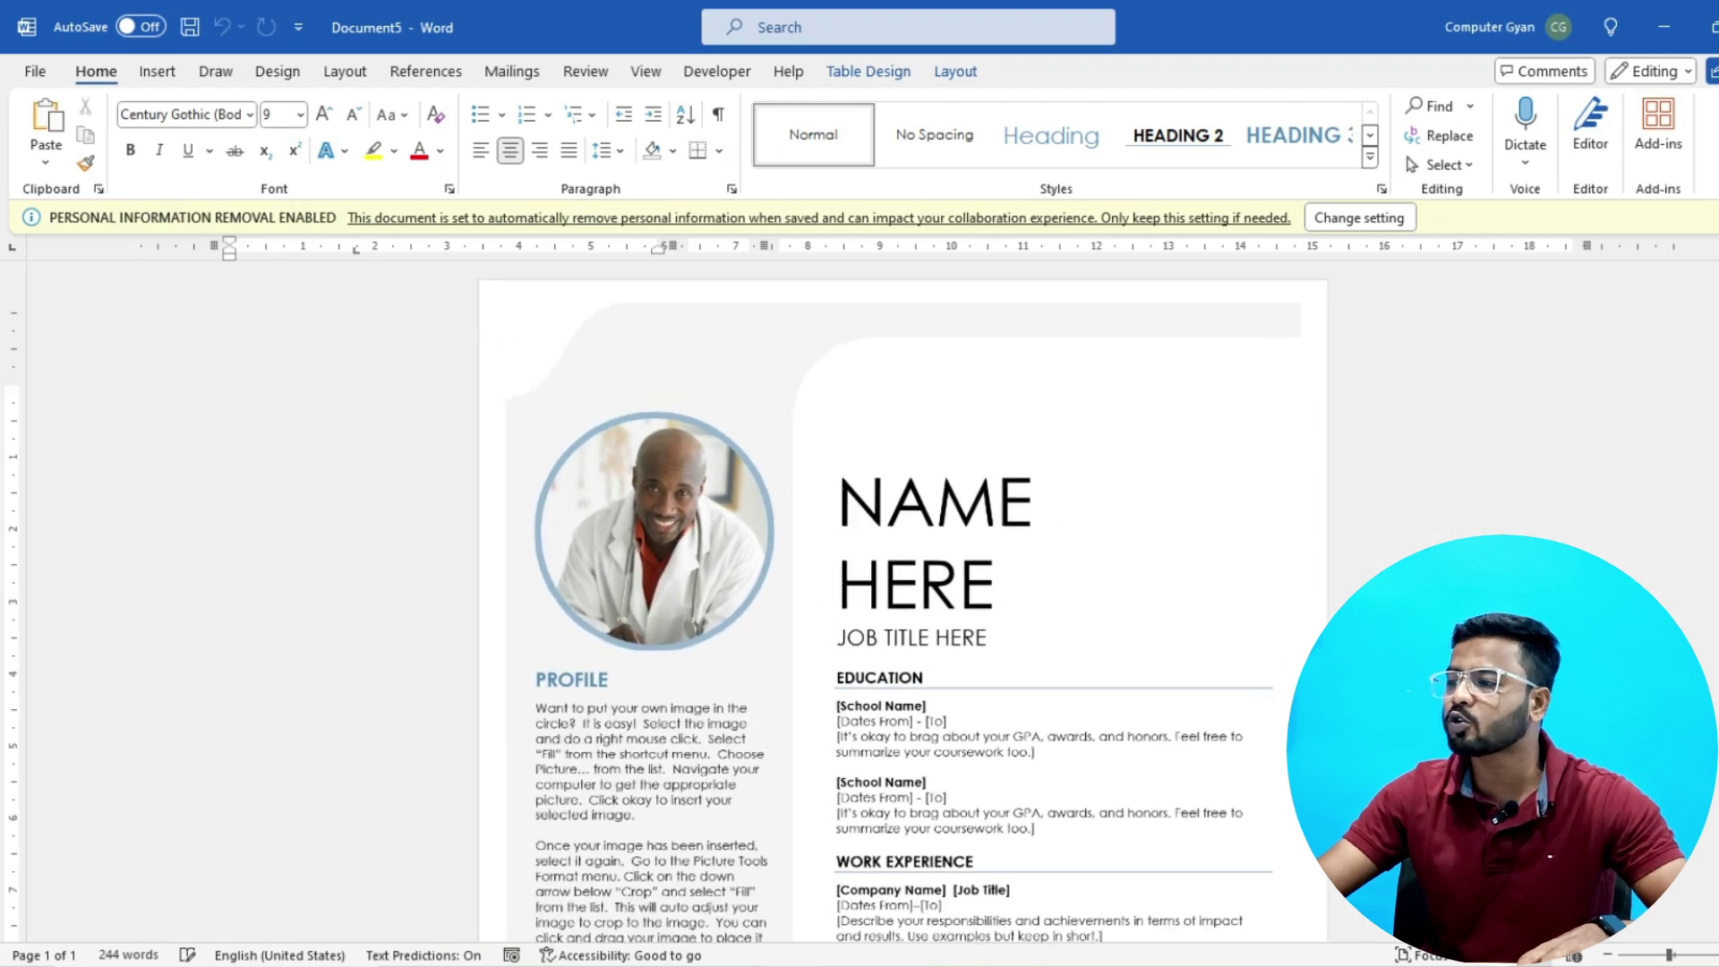
# Delete the WEBSITE label and its placeholder text from the CONTACT section of the resume.
pyautogui.scroll(-3, 903, 609)
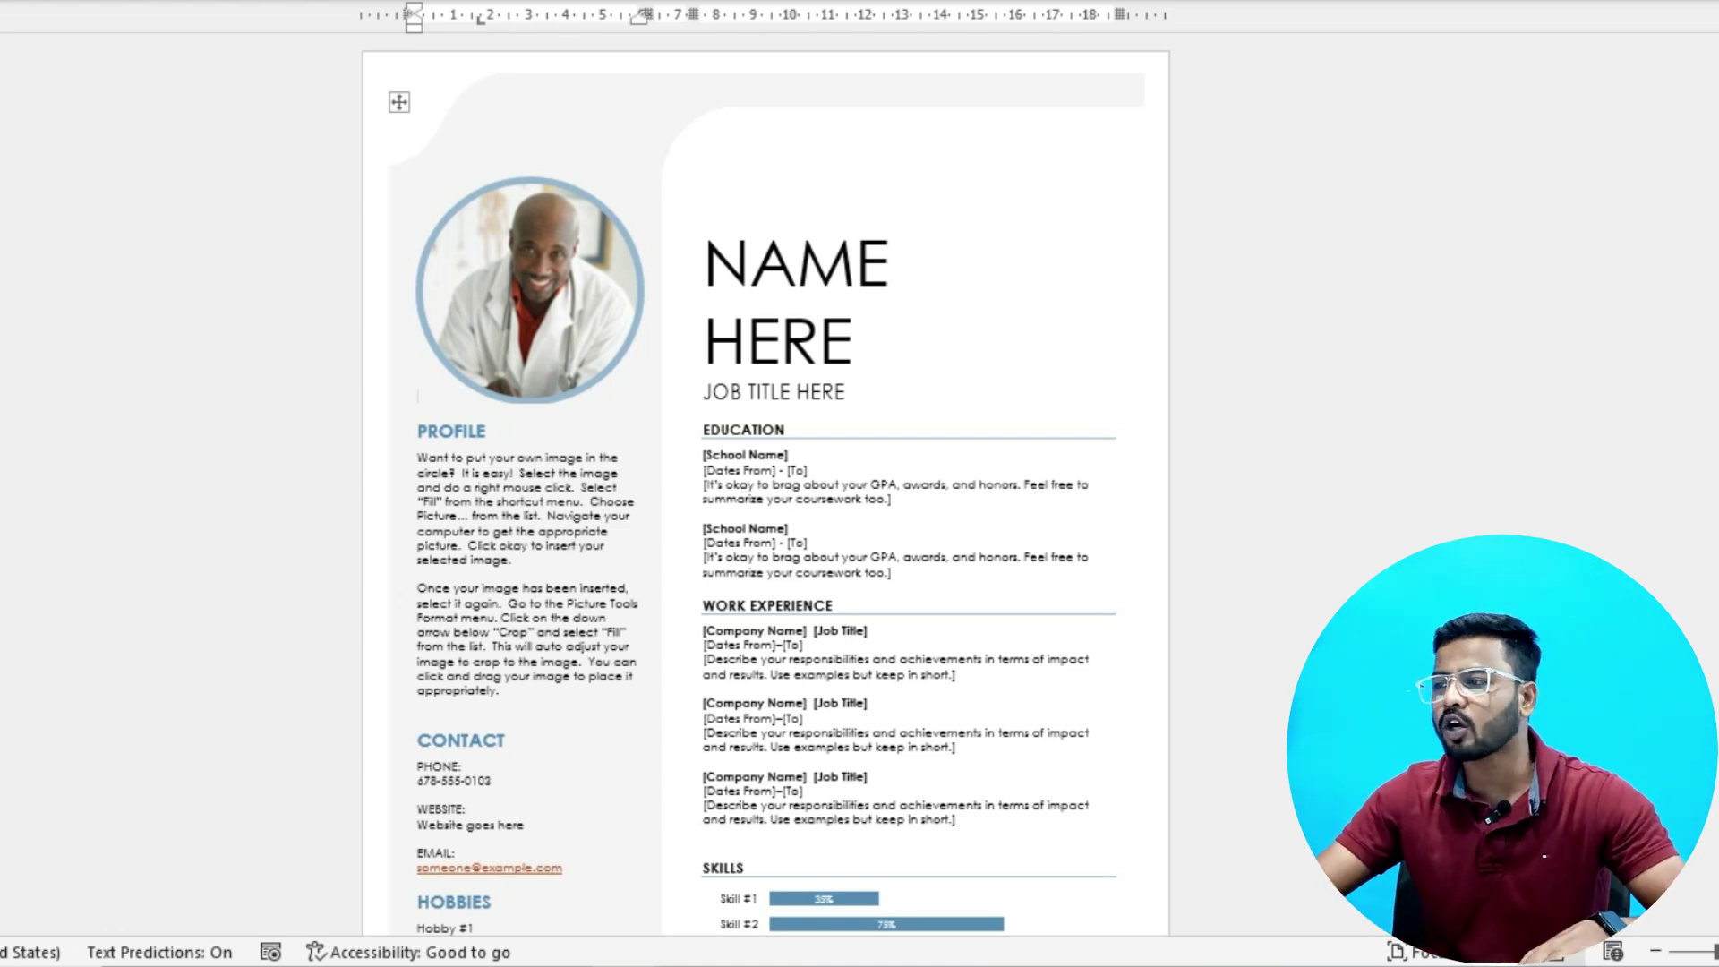
pyautogui.scroll(8, 767, 537)
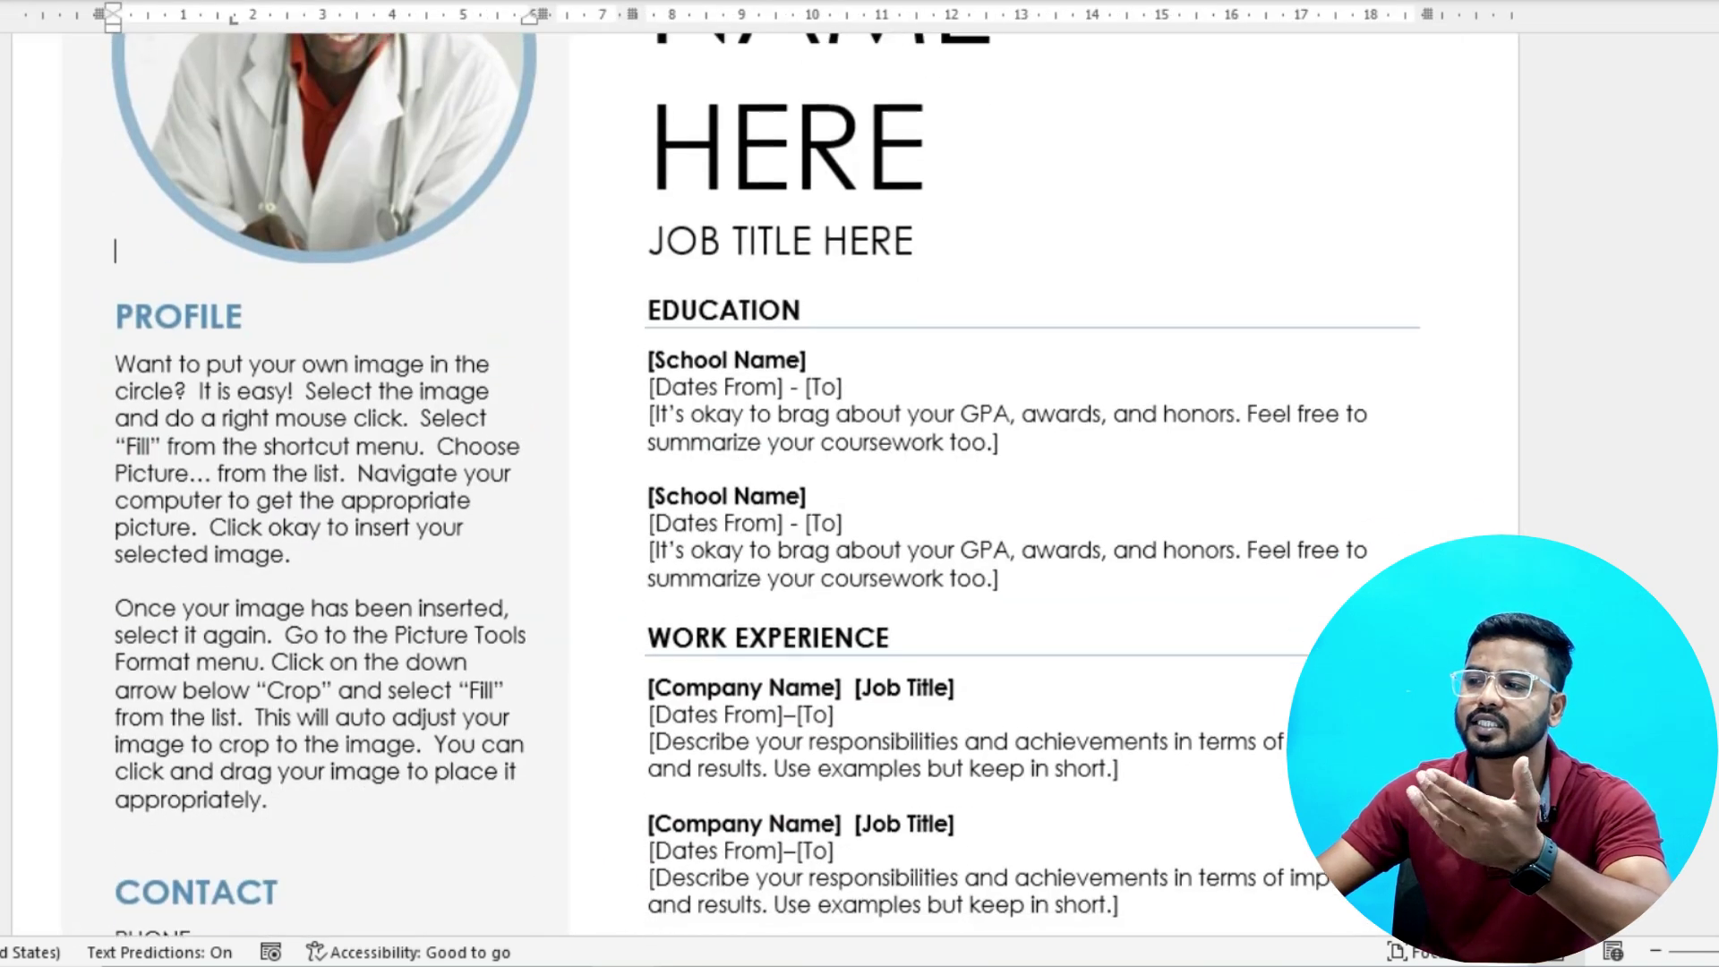
pyautogui.scroll(-5, 767, 483)
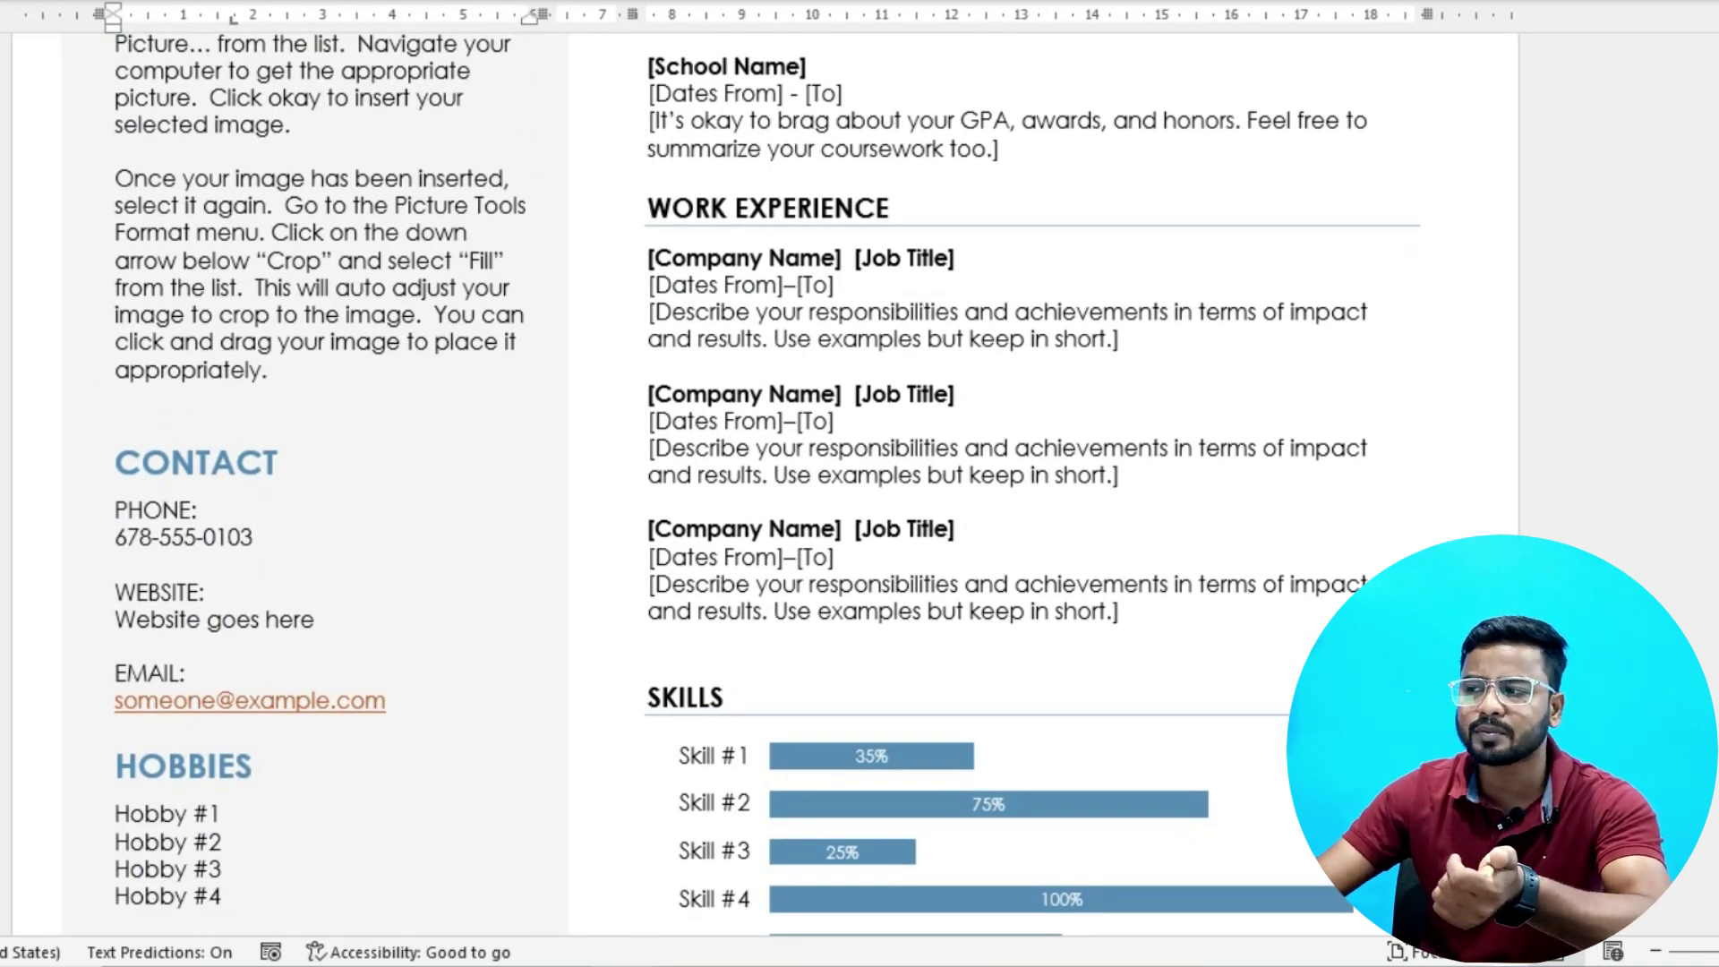
pyautogui.click(214, 620)
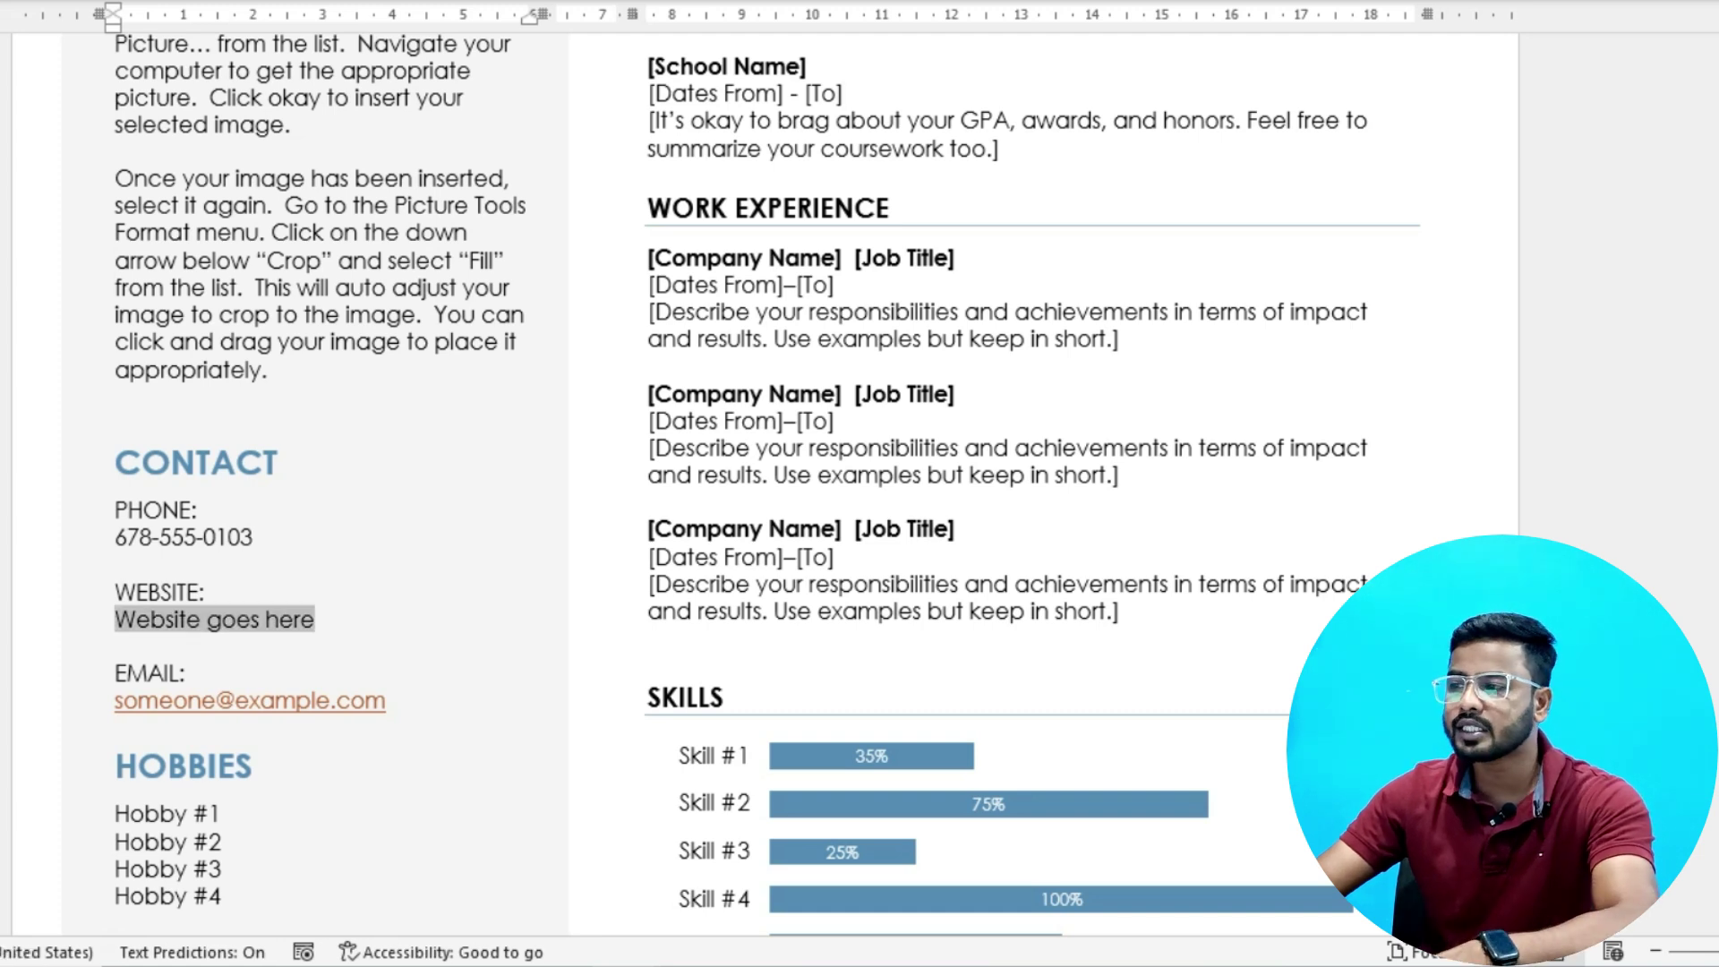
pyautogui.press('BackSpace')
pyautogui.press('BackSpace')
pyautogui.press('BackSpace')
pyautogui.press('BackSpace')
pyautogui.press('BackSpace')
pyautogui.press('BackSpace')
pyautogui.press('BackSpace')
pyautogui.press('BackSpace')
pyautogui.press('BackSpace')
pyautogui.press('BackSpace')
# Look through the resume template's sections, from the skills chart back up to the photo and name heading.
pyautogui.scroll(-2, 767, 484)
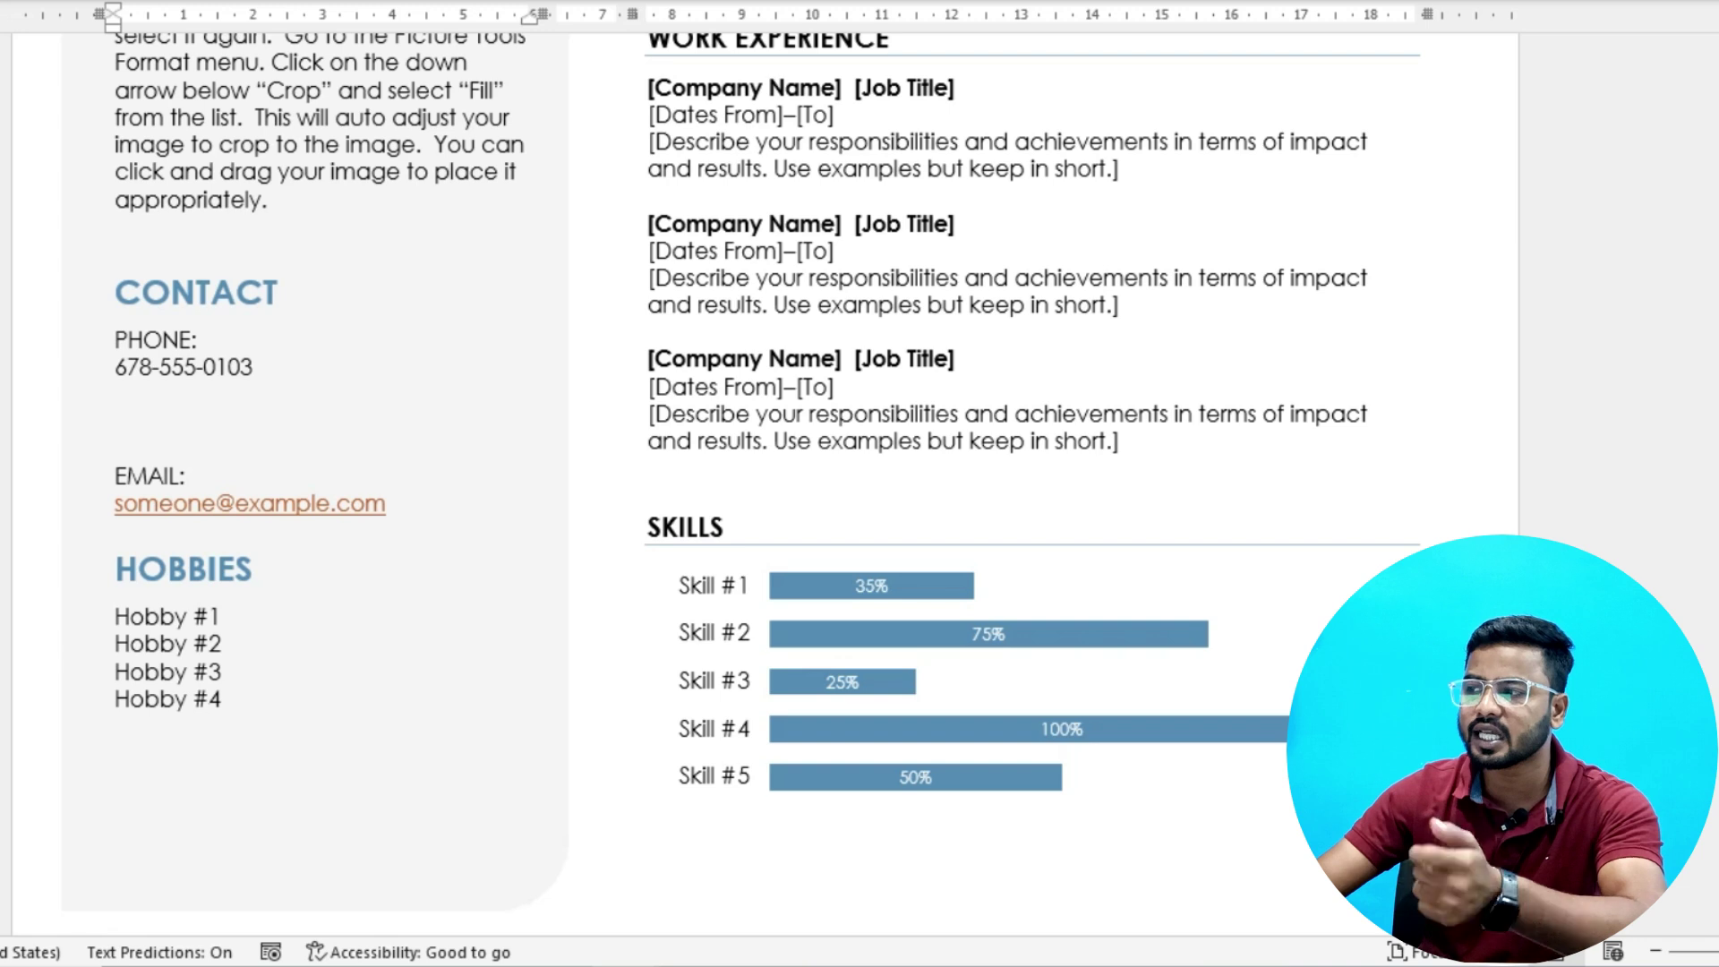
pyautogui.scroll(1, 767, 484)
pyautogui.scroll(1, 767, 484)
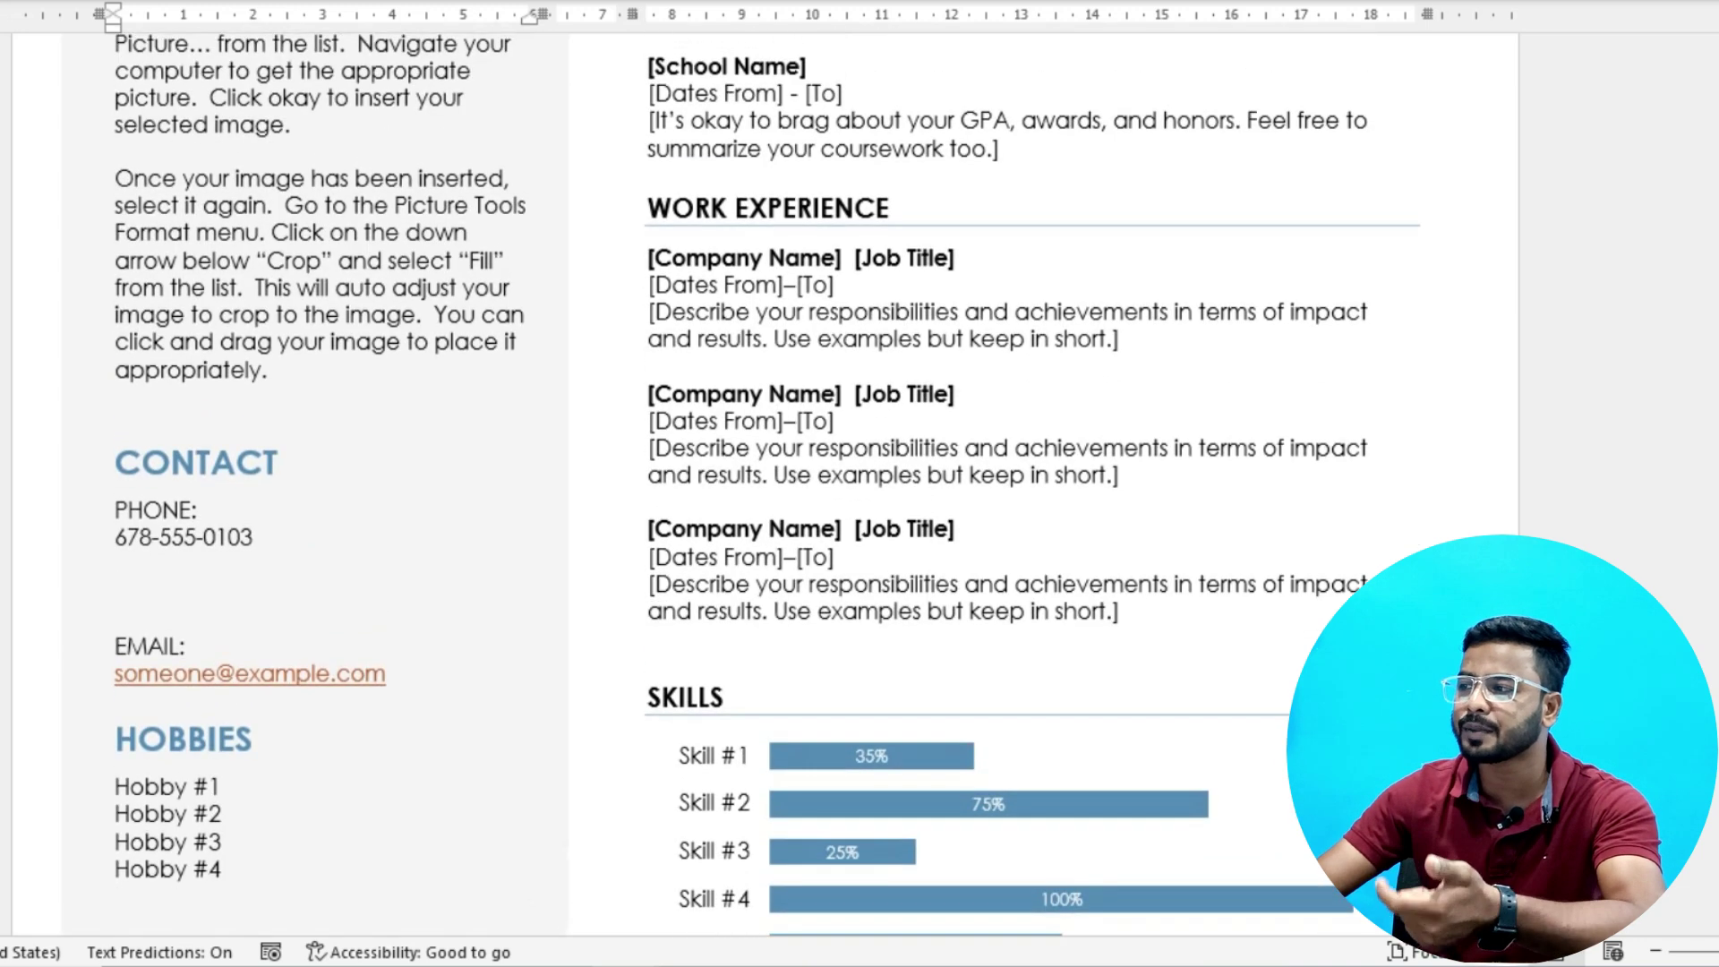
pyautogui.scroll(1, 767, 483)
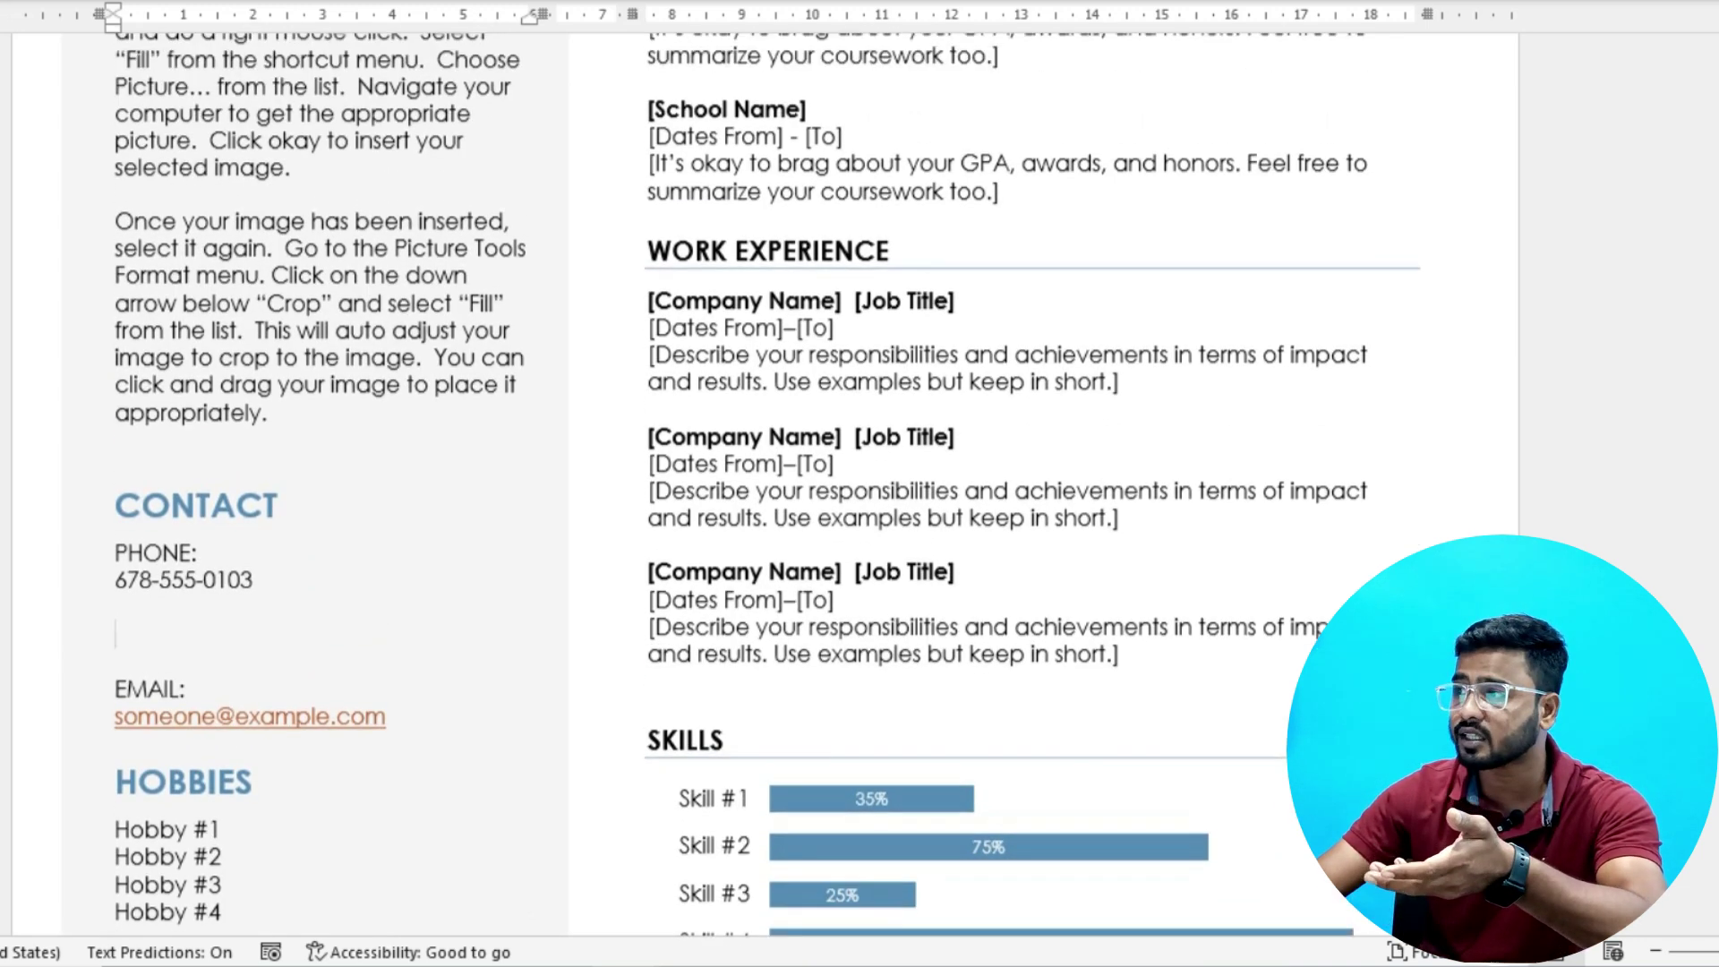
pyautogui.scroll(5, 767, 484)
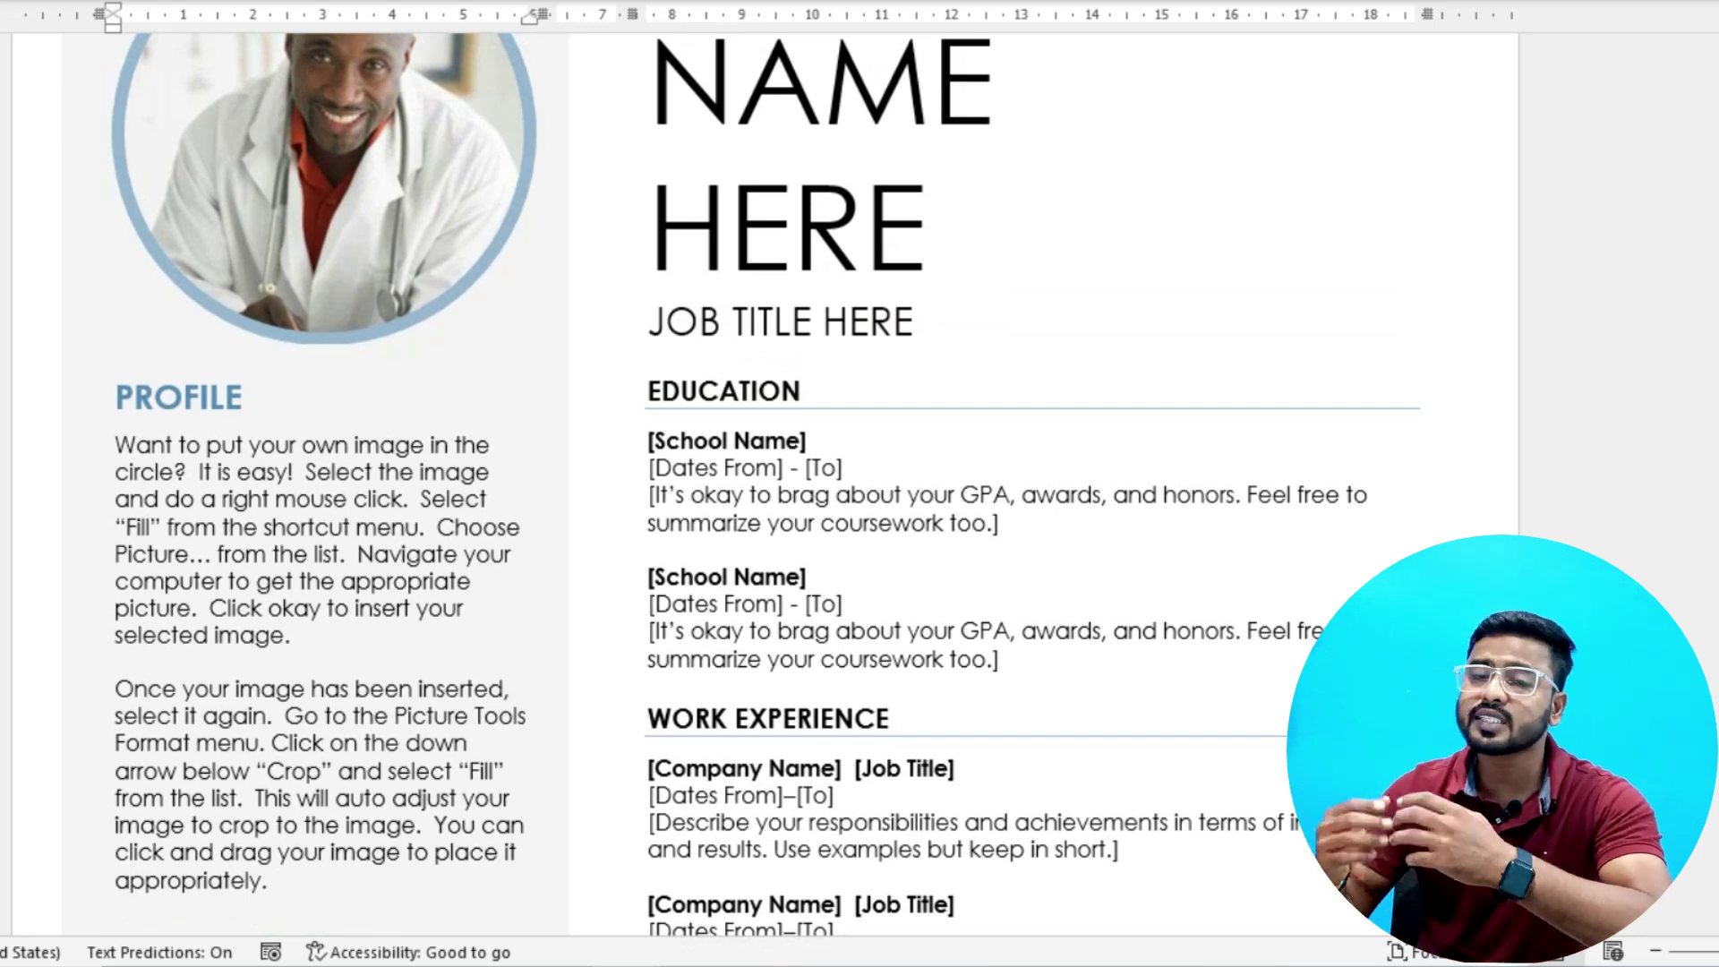
pyautogui.scroll(2, 767, 483)
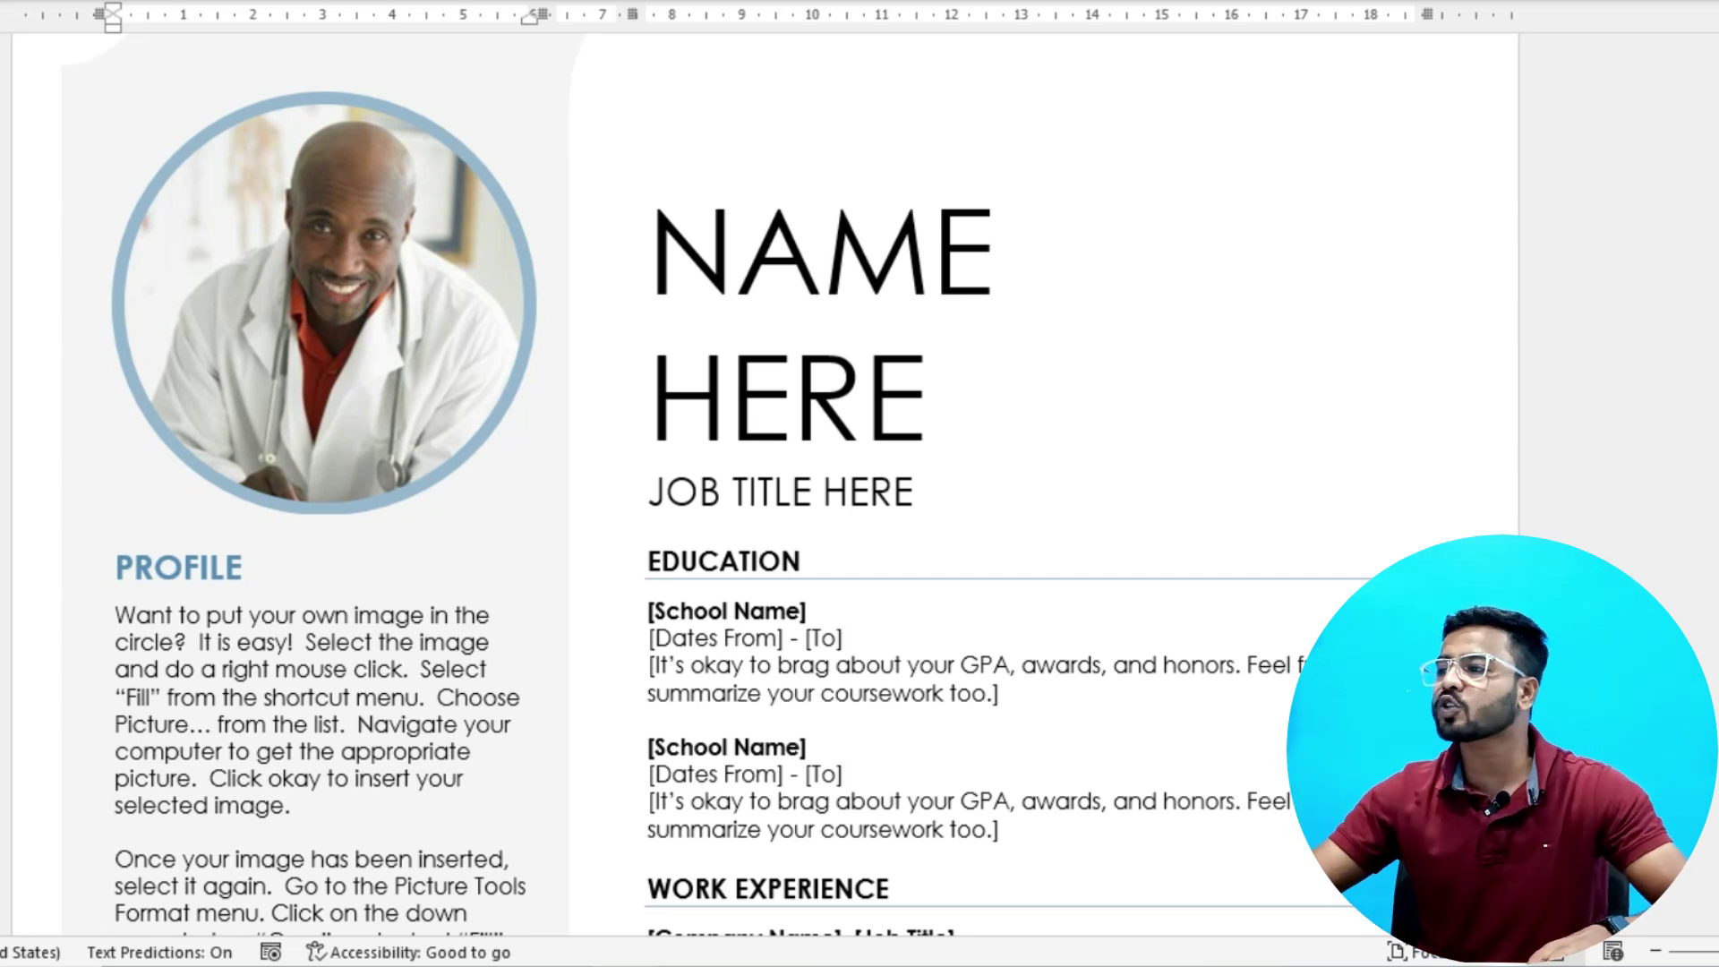
pyautogui.keyDown('ctrl'); pyautogui.scroll(-2, 767, 483); pyautogui.keyUp('ctrl')
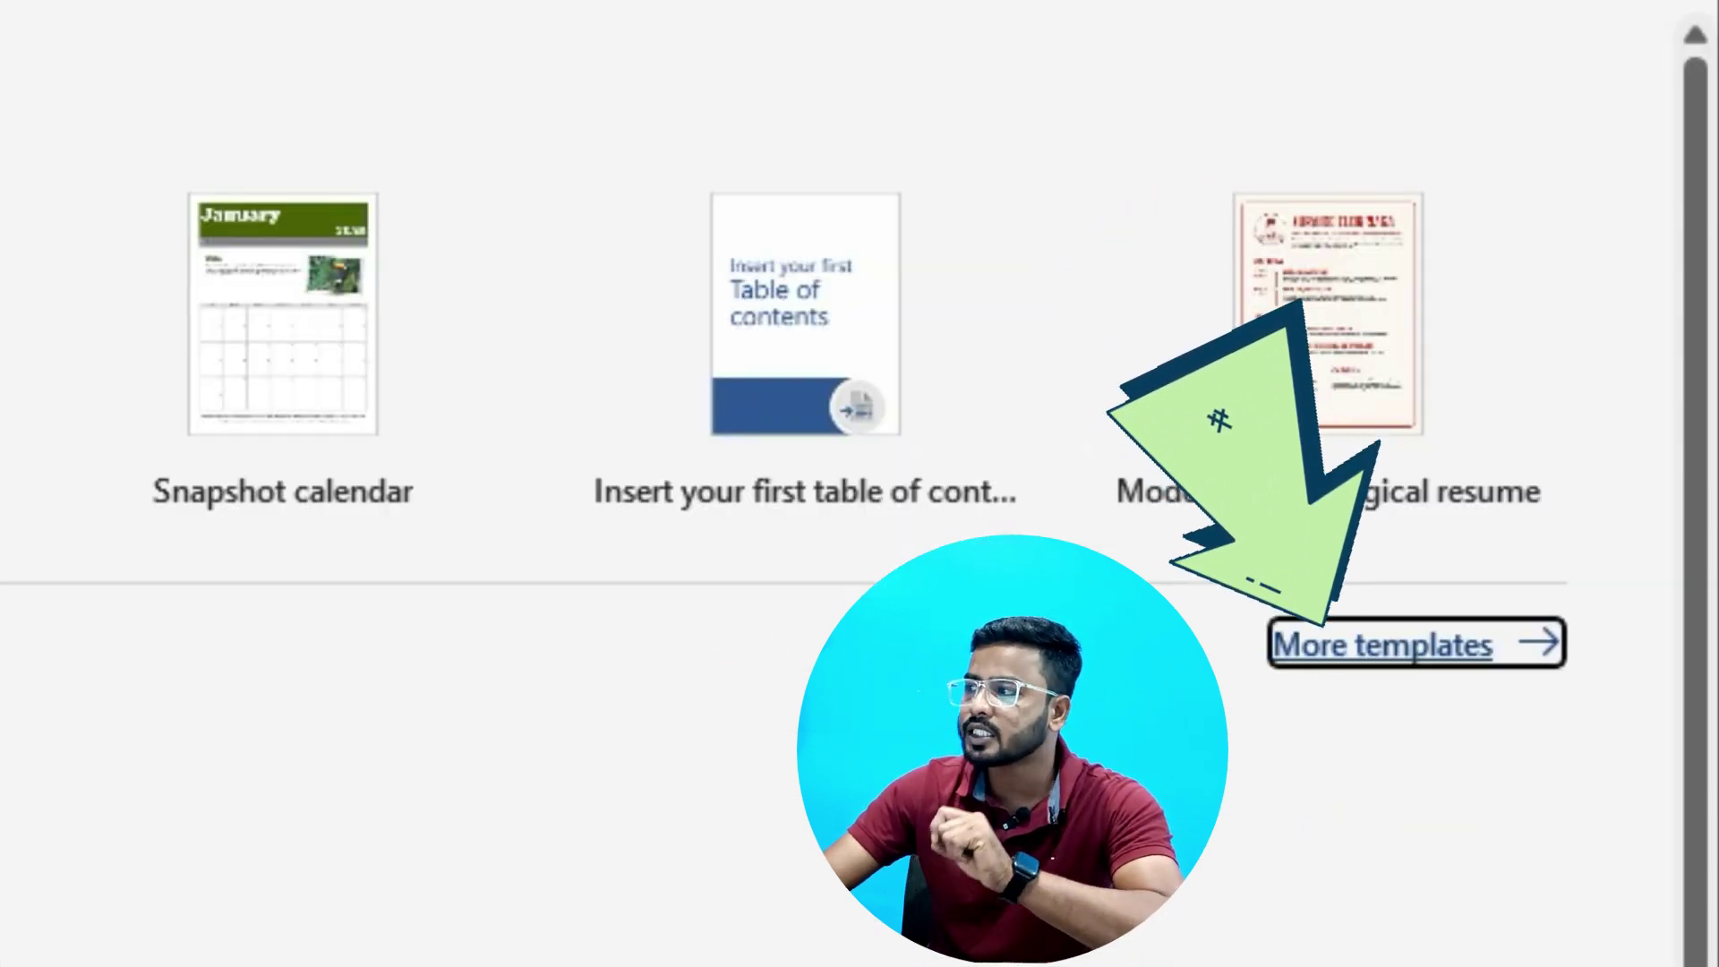
# Open the full template gallery and browse the available calendar, brochure, report and certificate designs.
pyautogui.click(1383, 645)
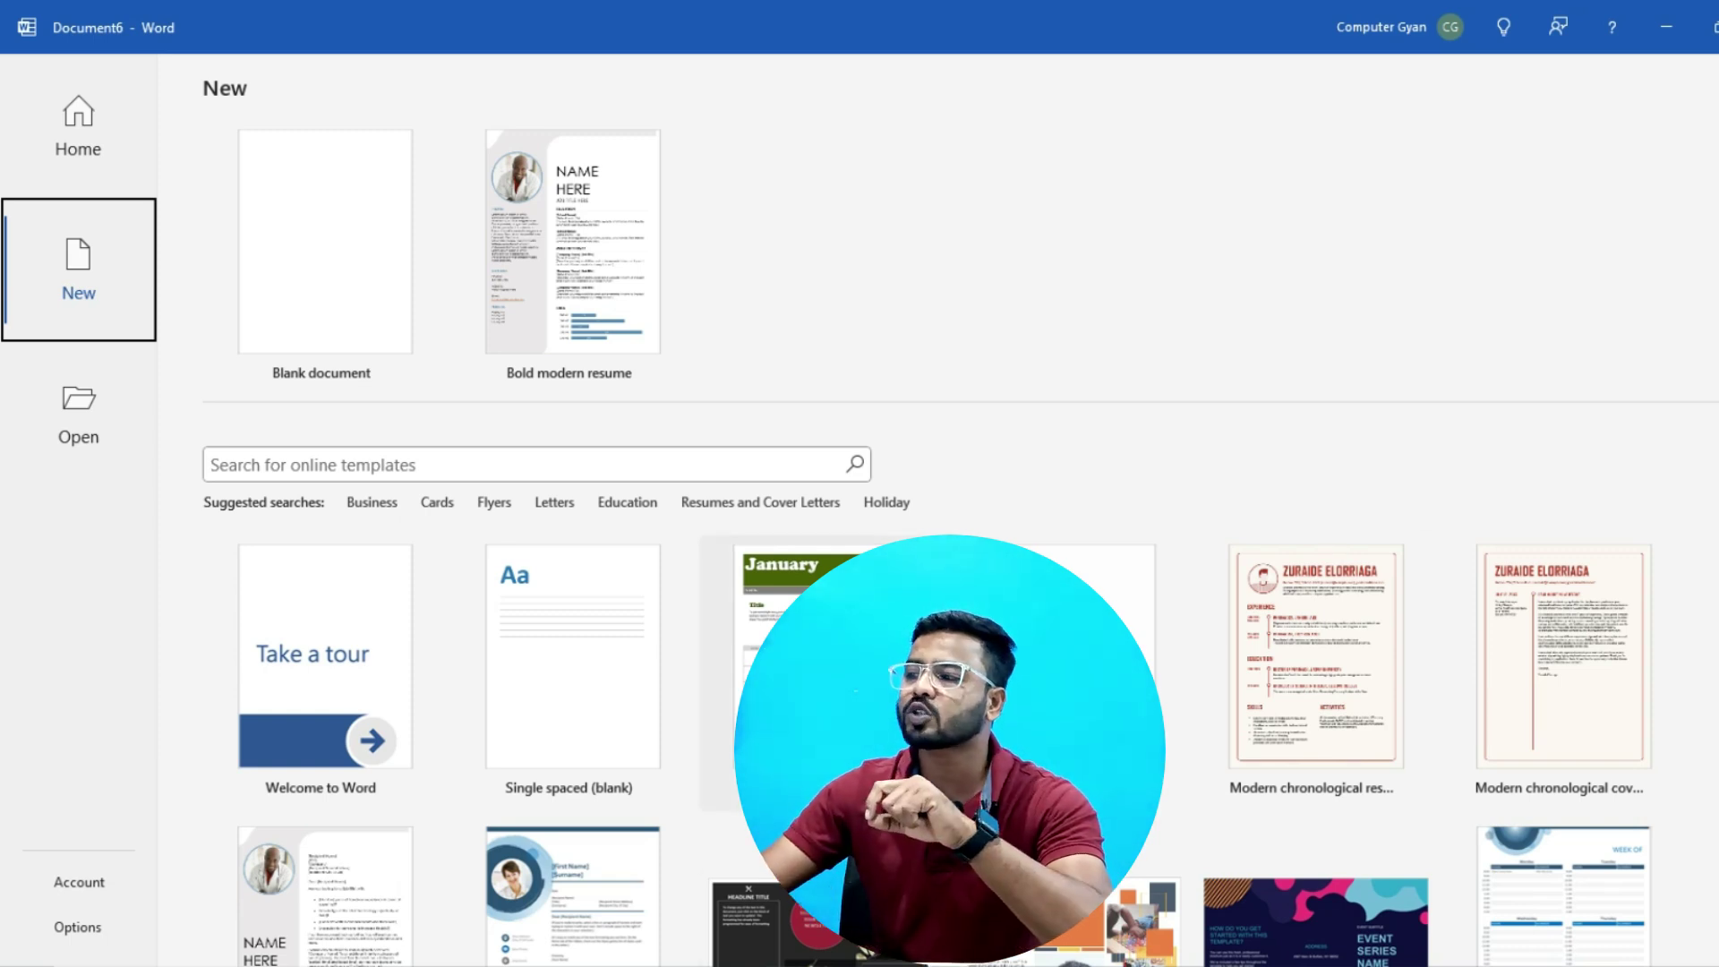
pyautogui.scroll(-2, 810, 663)
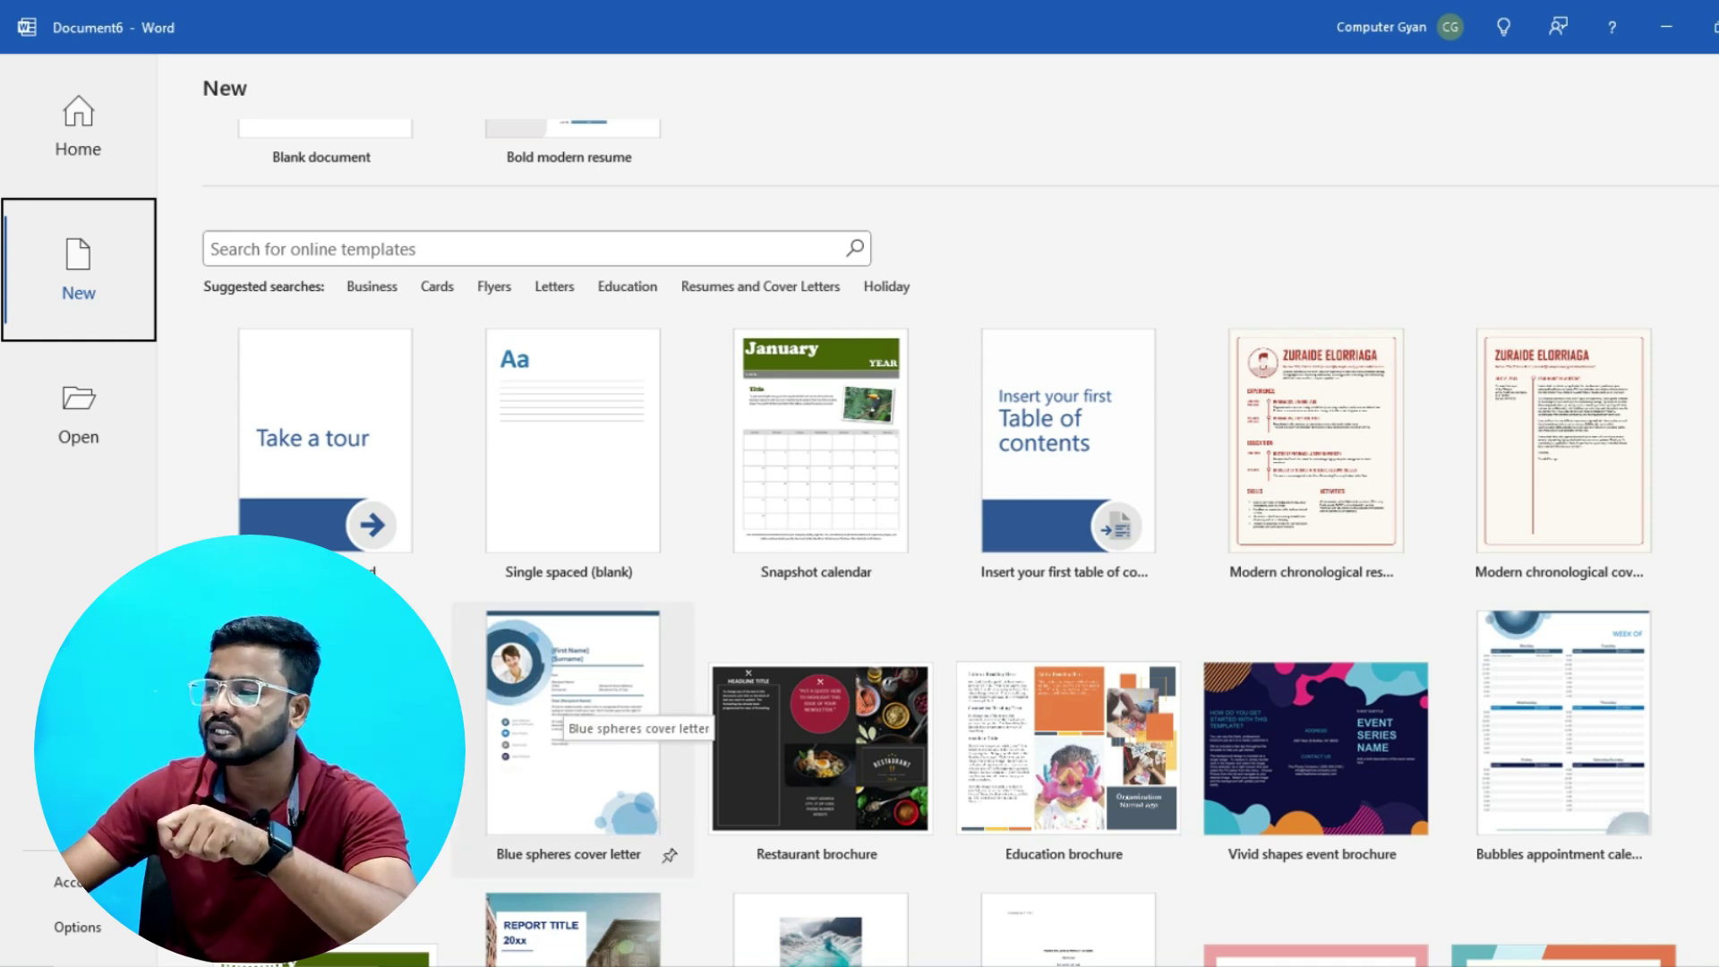
pyautogui.scroll(-3, 573, 716)
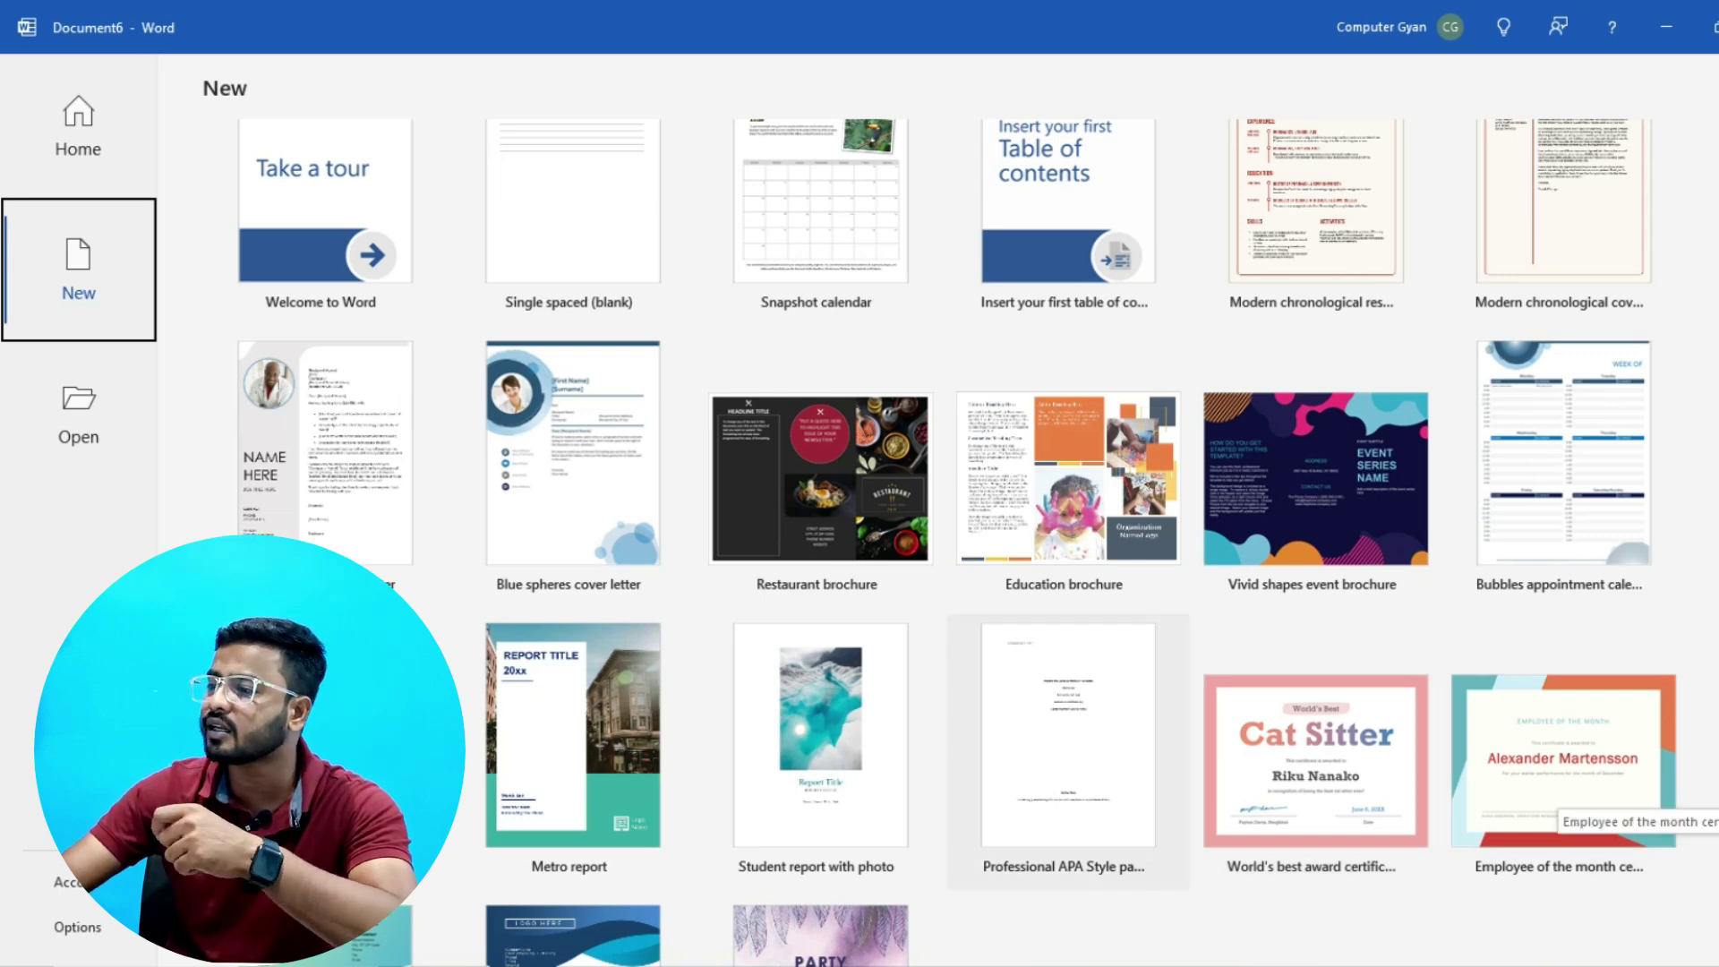
pyautogui.scroll(-2, 1562, 779)
# Search the online templates for "resume" and leave the results after viewing them.
pyautogui.scroll(5, 984, 538)
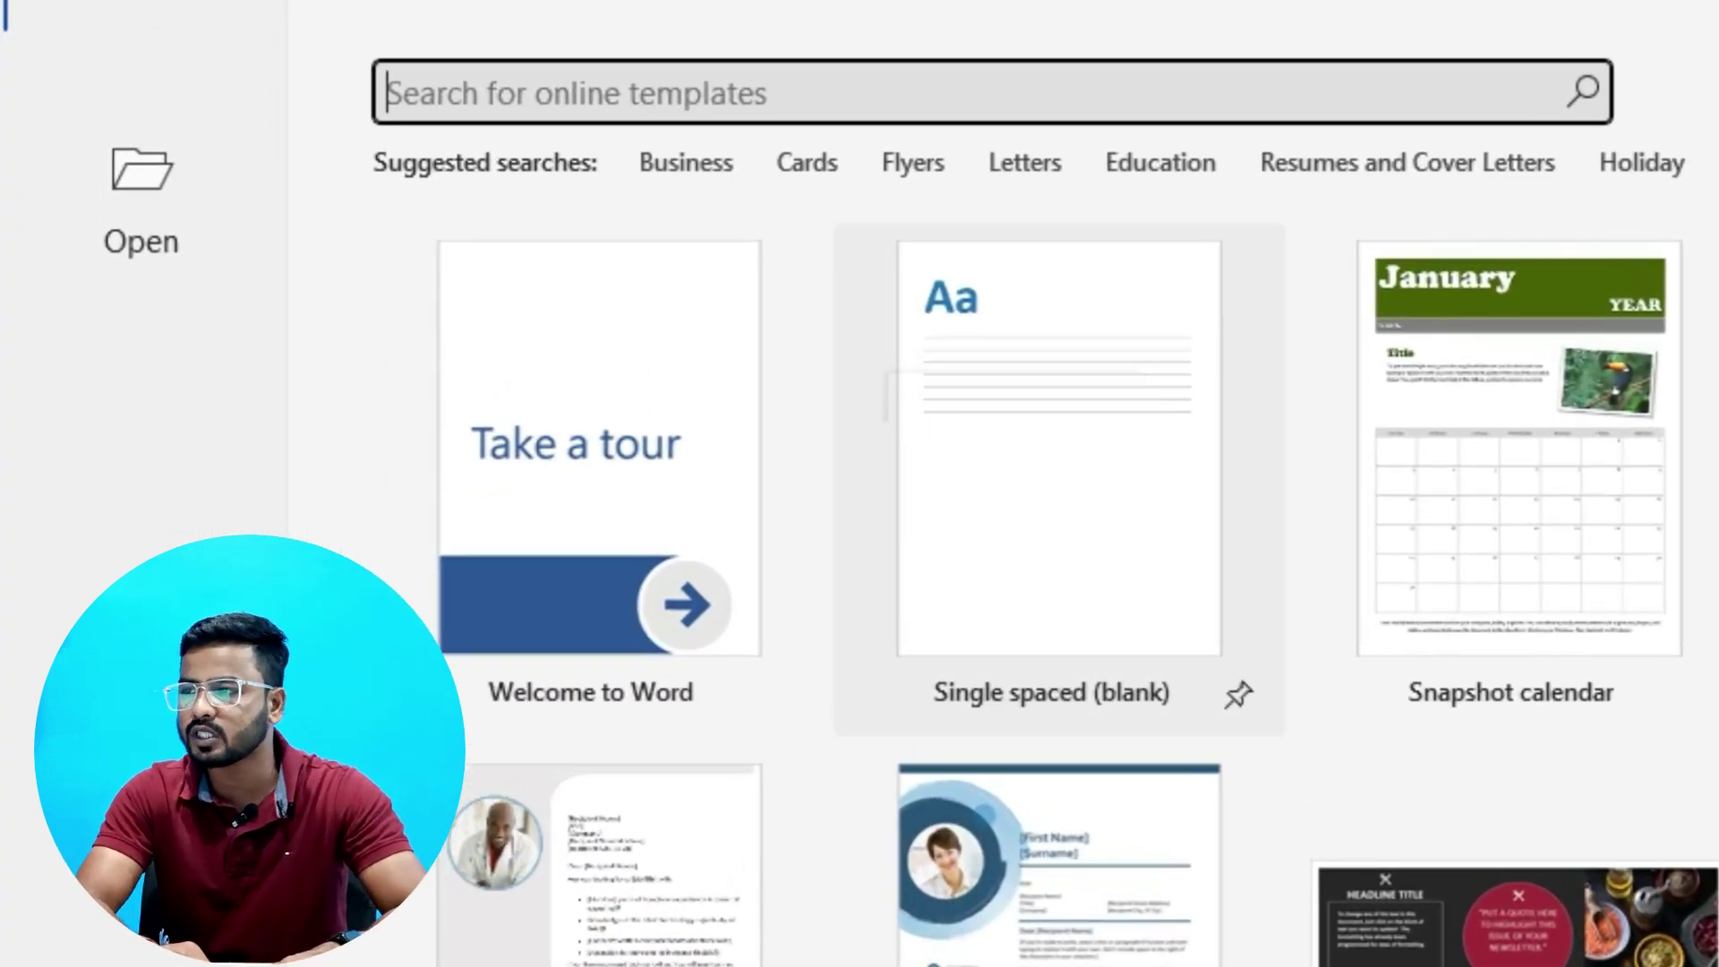
pyautogui.write('resume')
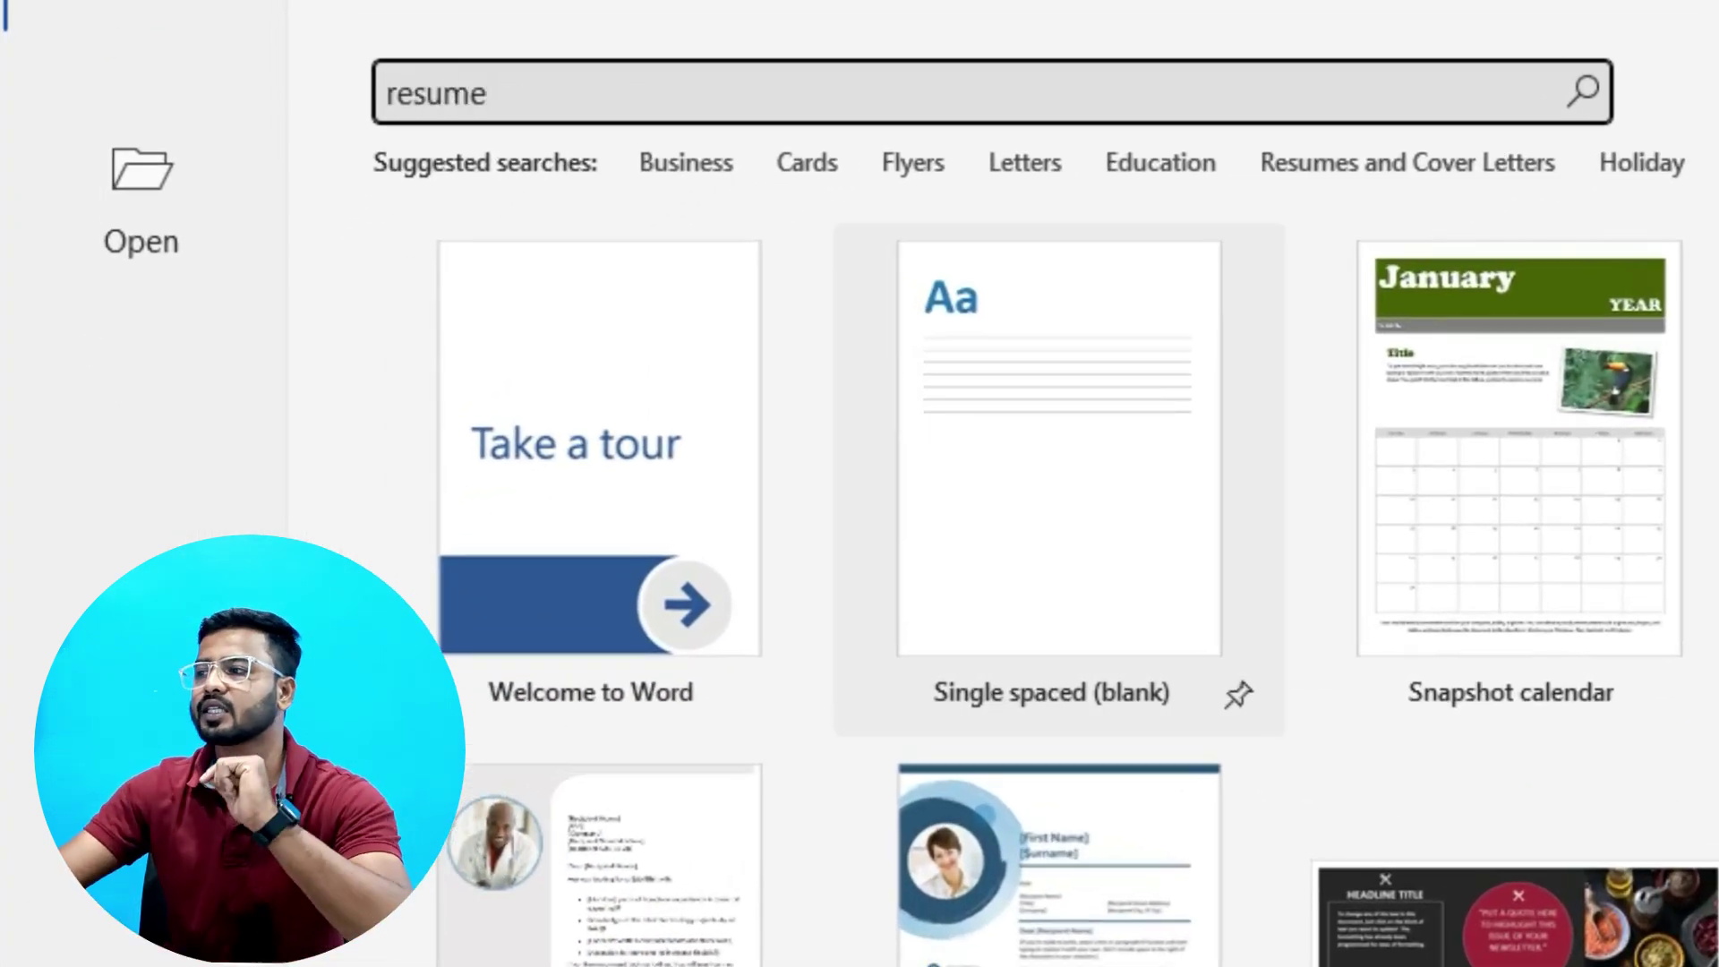
pyautogui.press('Return')
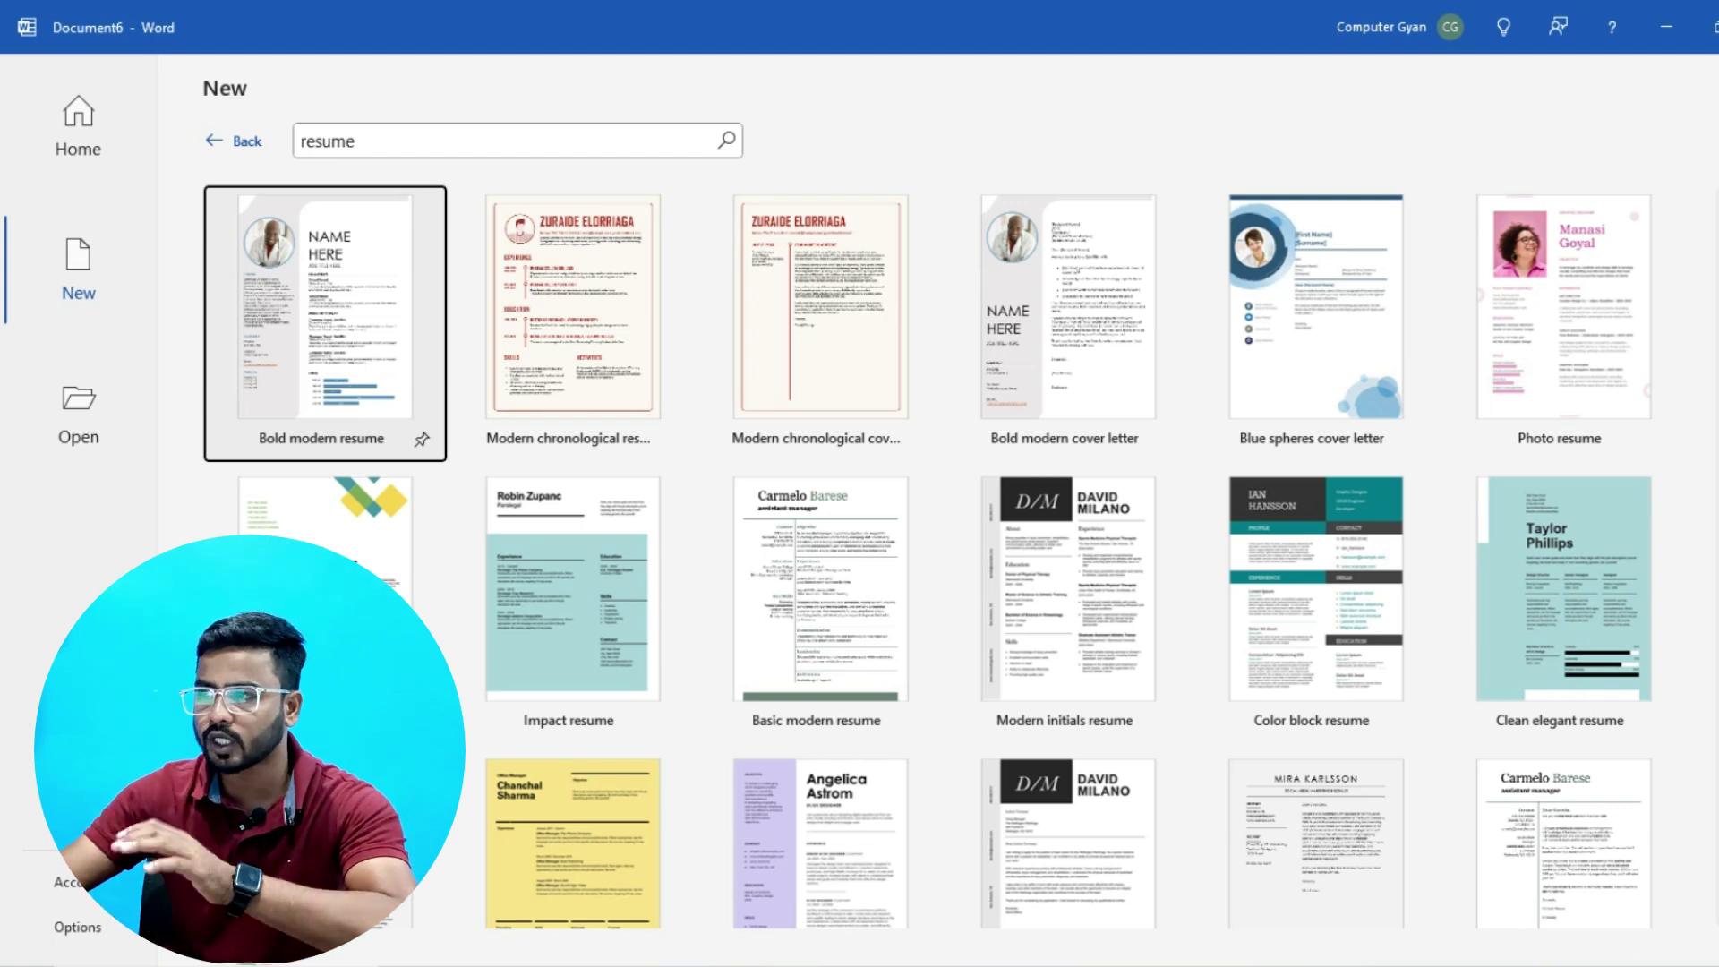
pyautogui.click(78, 269)
pyautogui.click(216, 143)
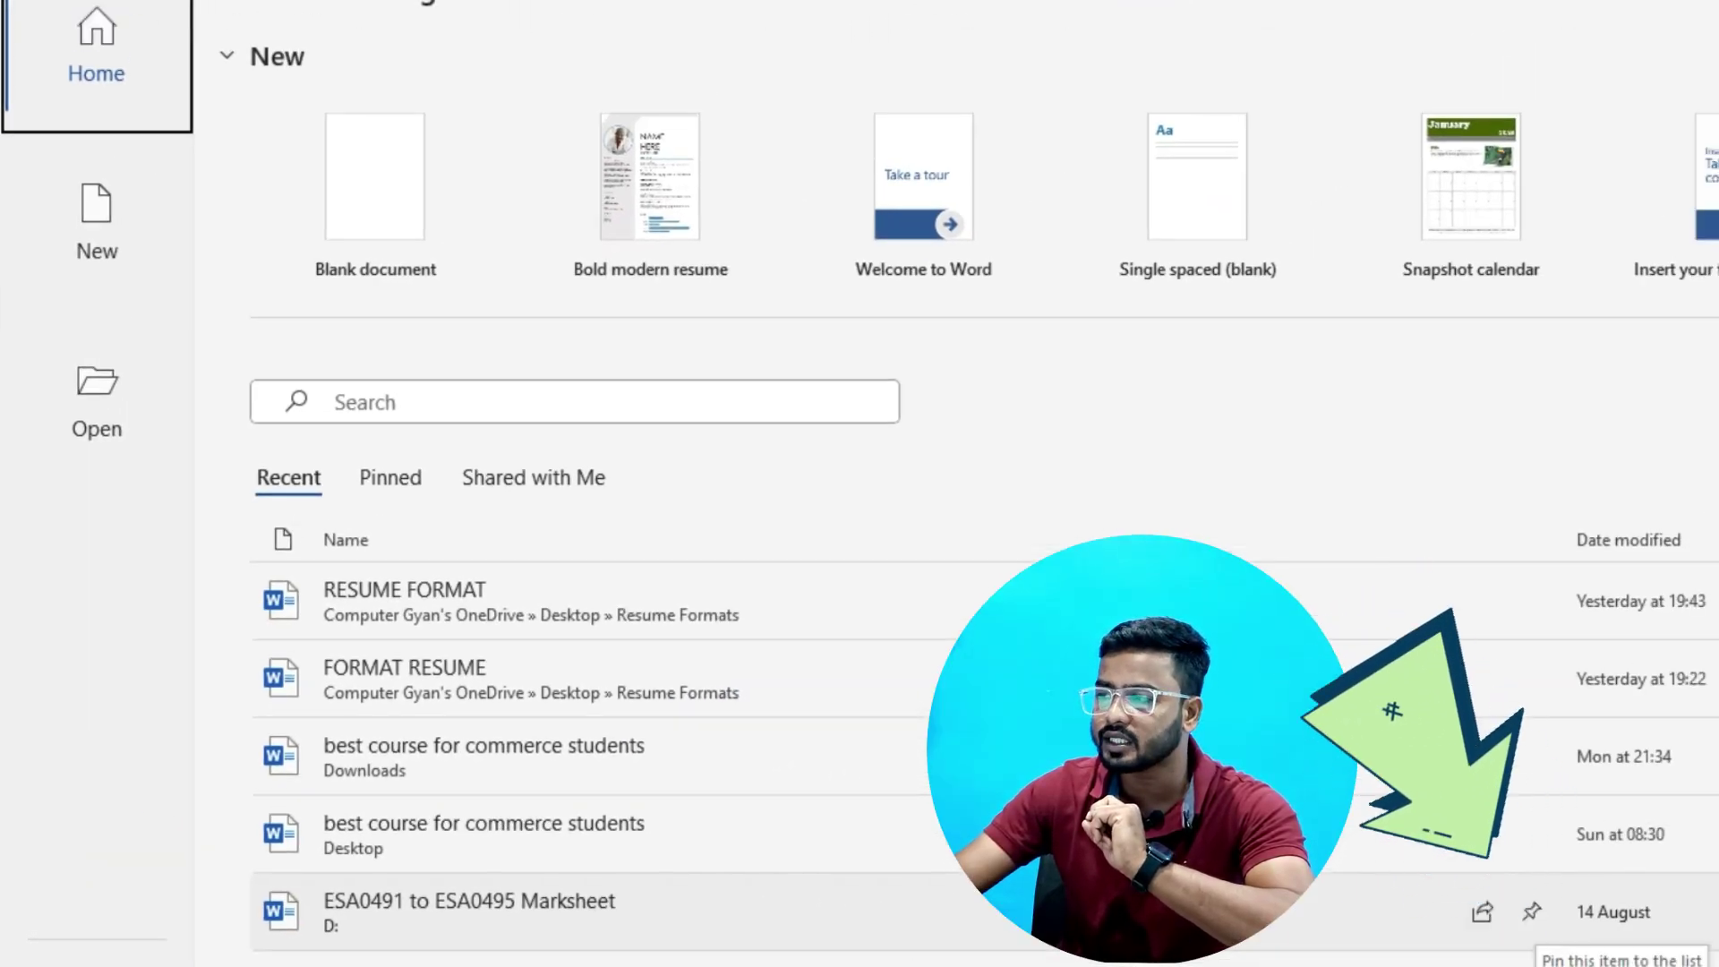
# Pin the recent document "ESA0491 to ESA0495 Marksheet" and display the pinned documents.
pyautogui.click(1531, 911)
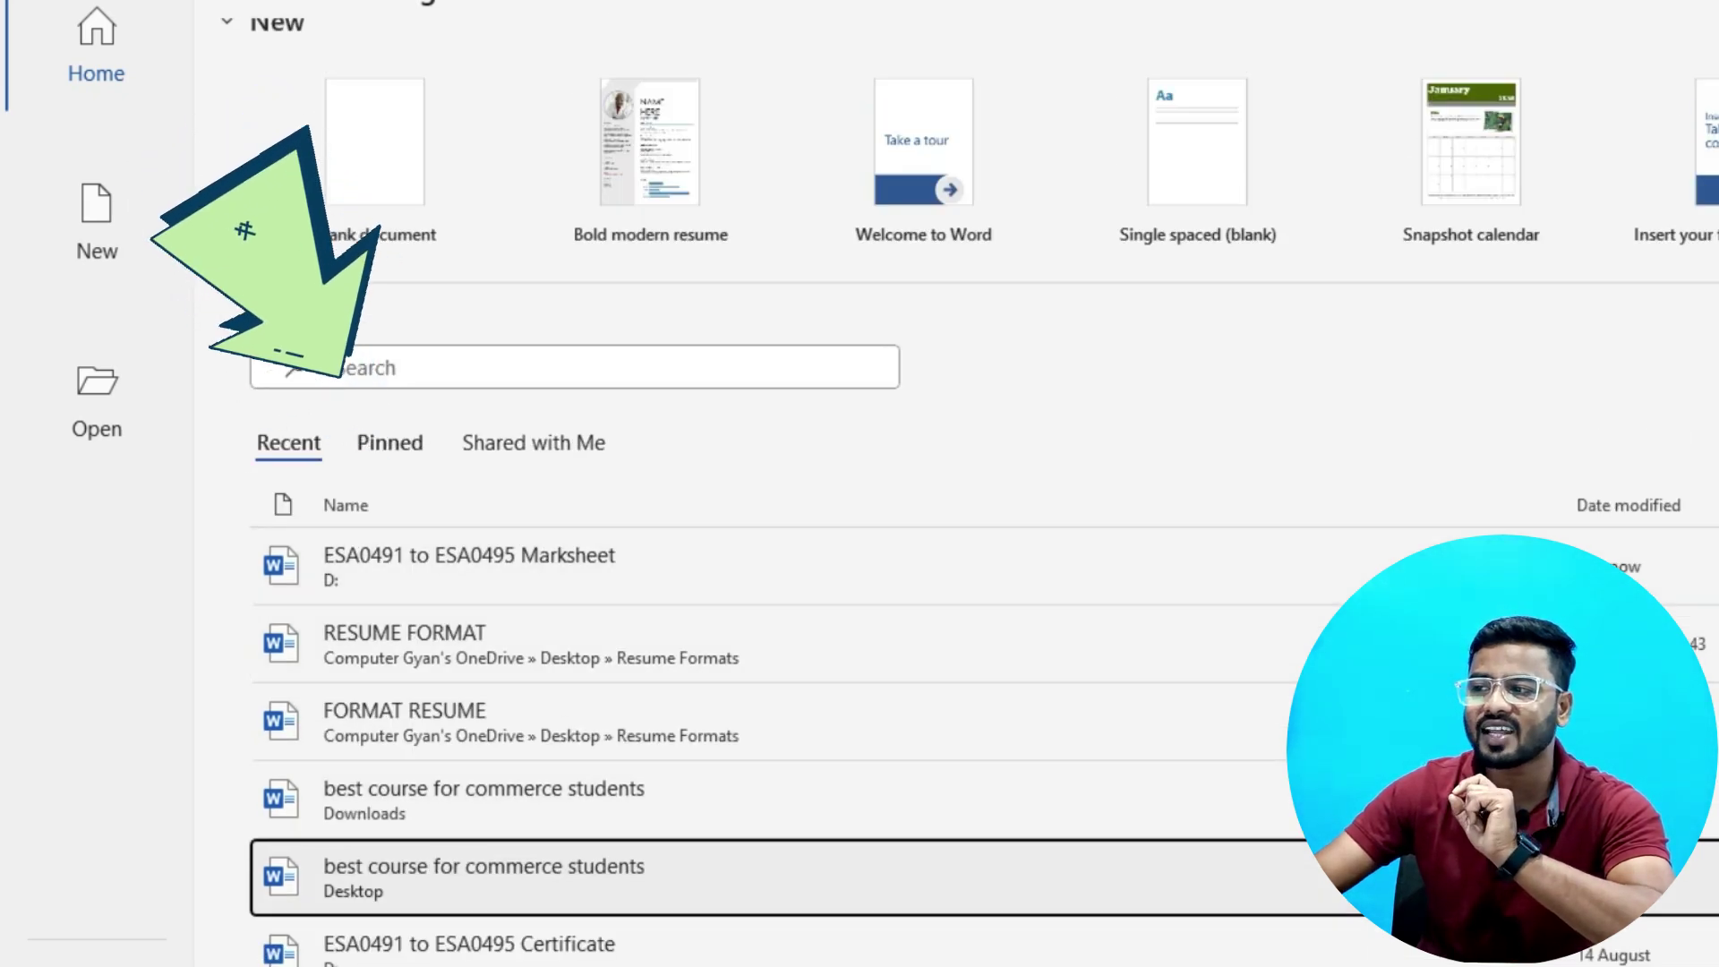
pyautogui.click(389, 443)
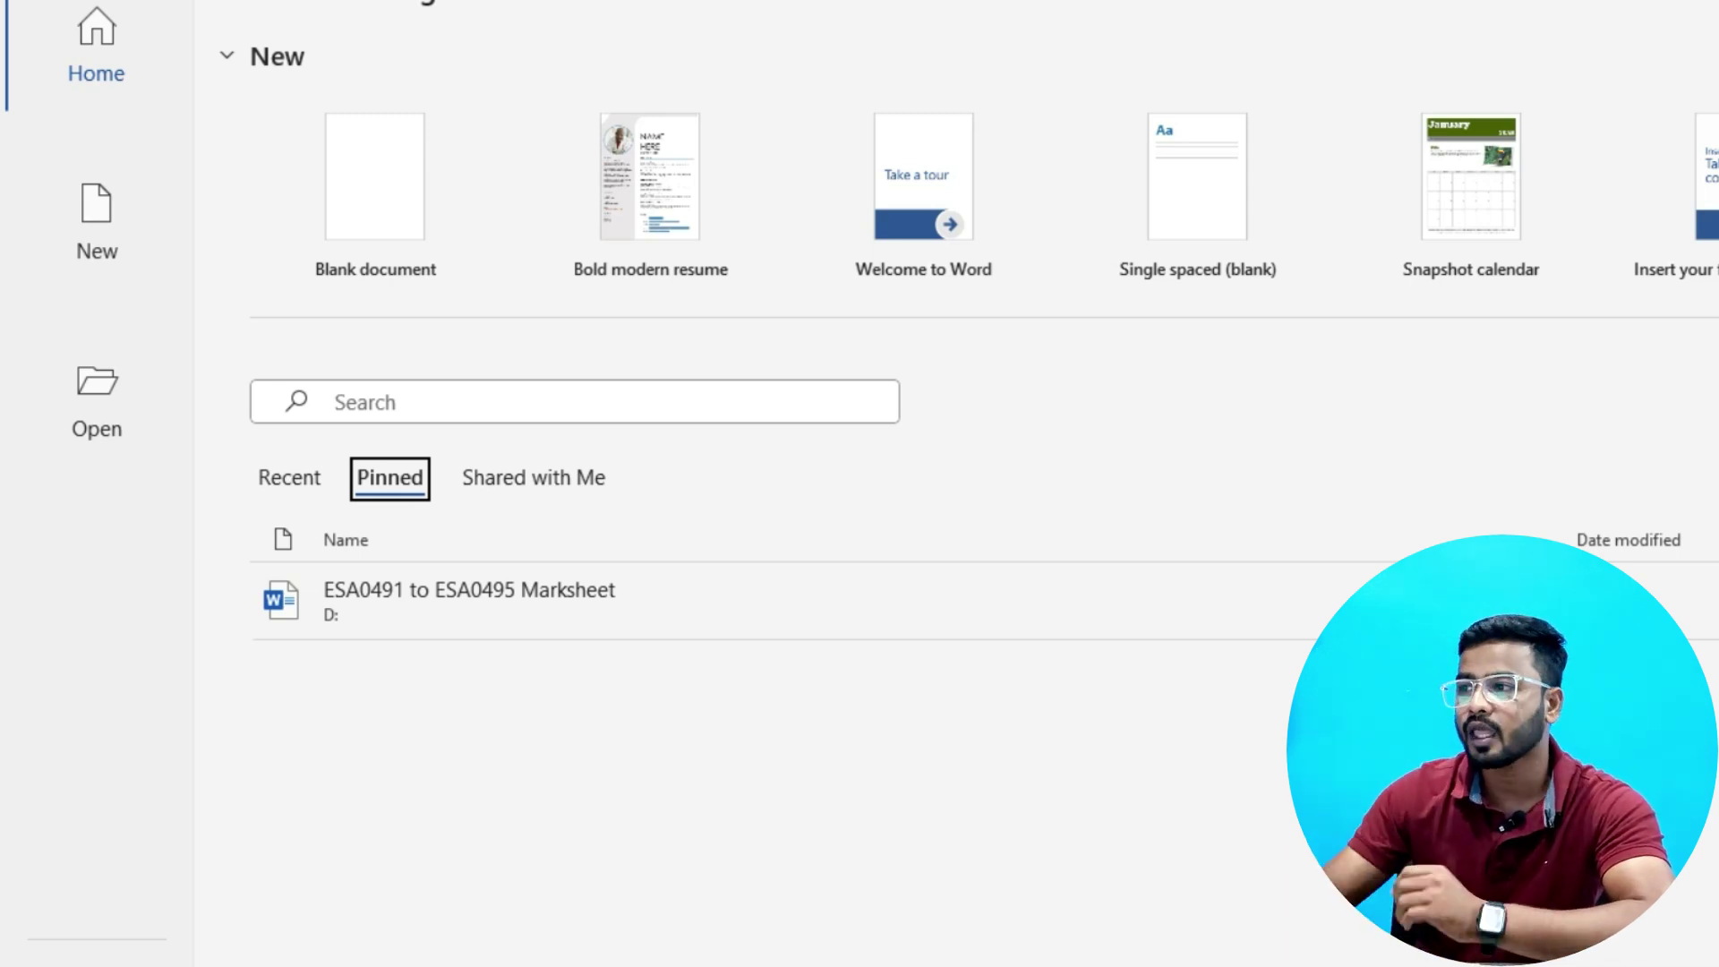
# View the documents shared with the account, the recent documents and the pinned documents again.
pyautogui.click(534, 478)
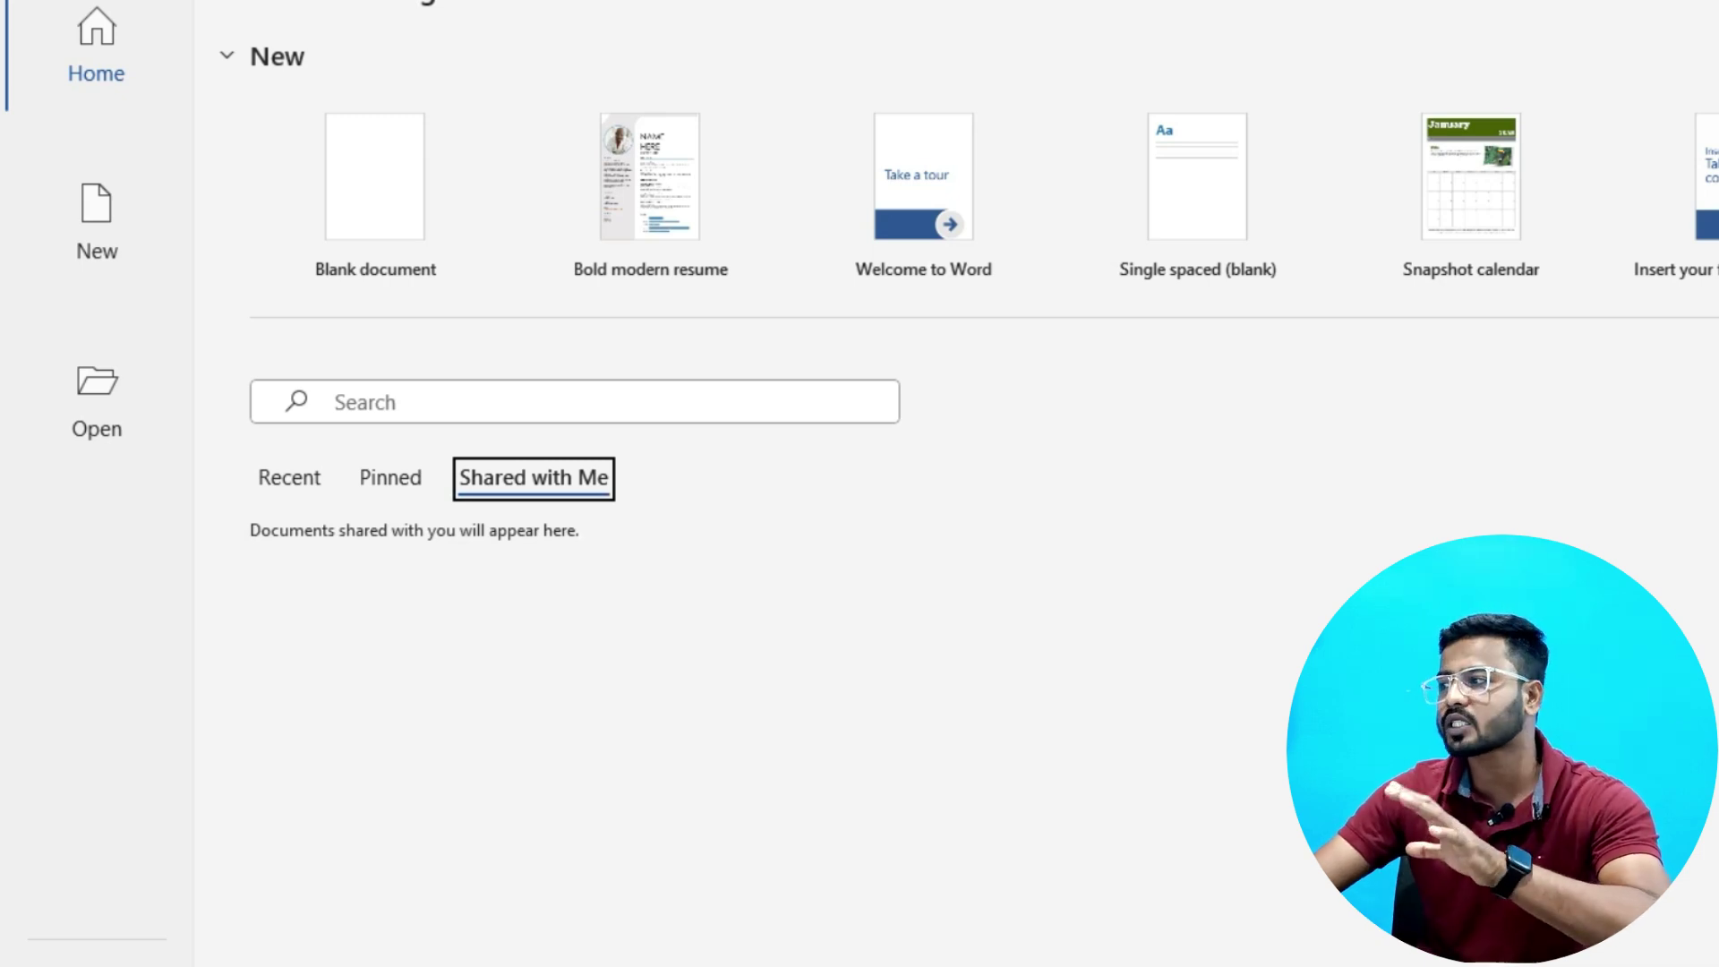
pyautogui.click(288, 477)
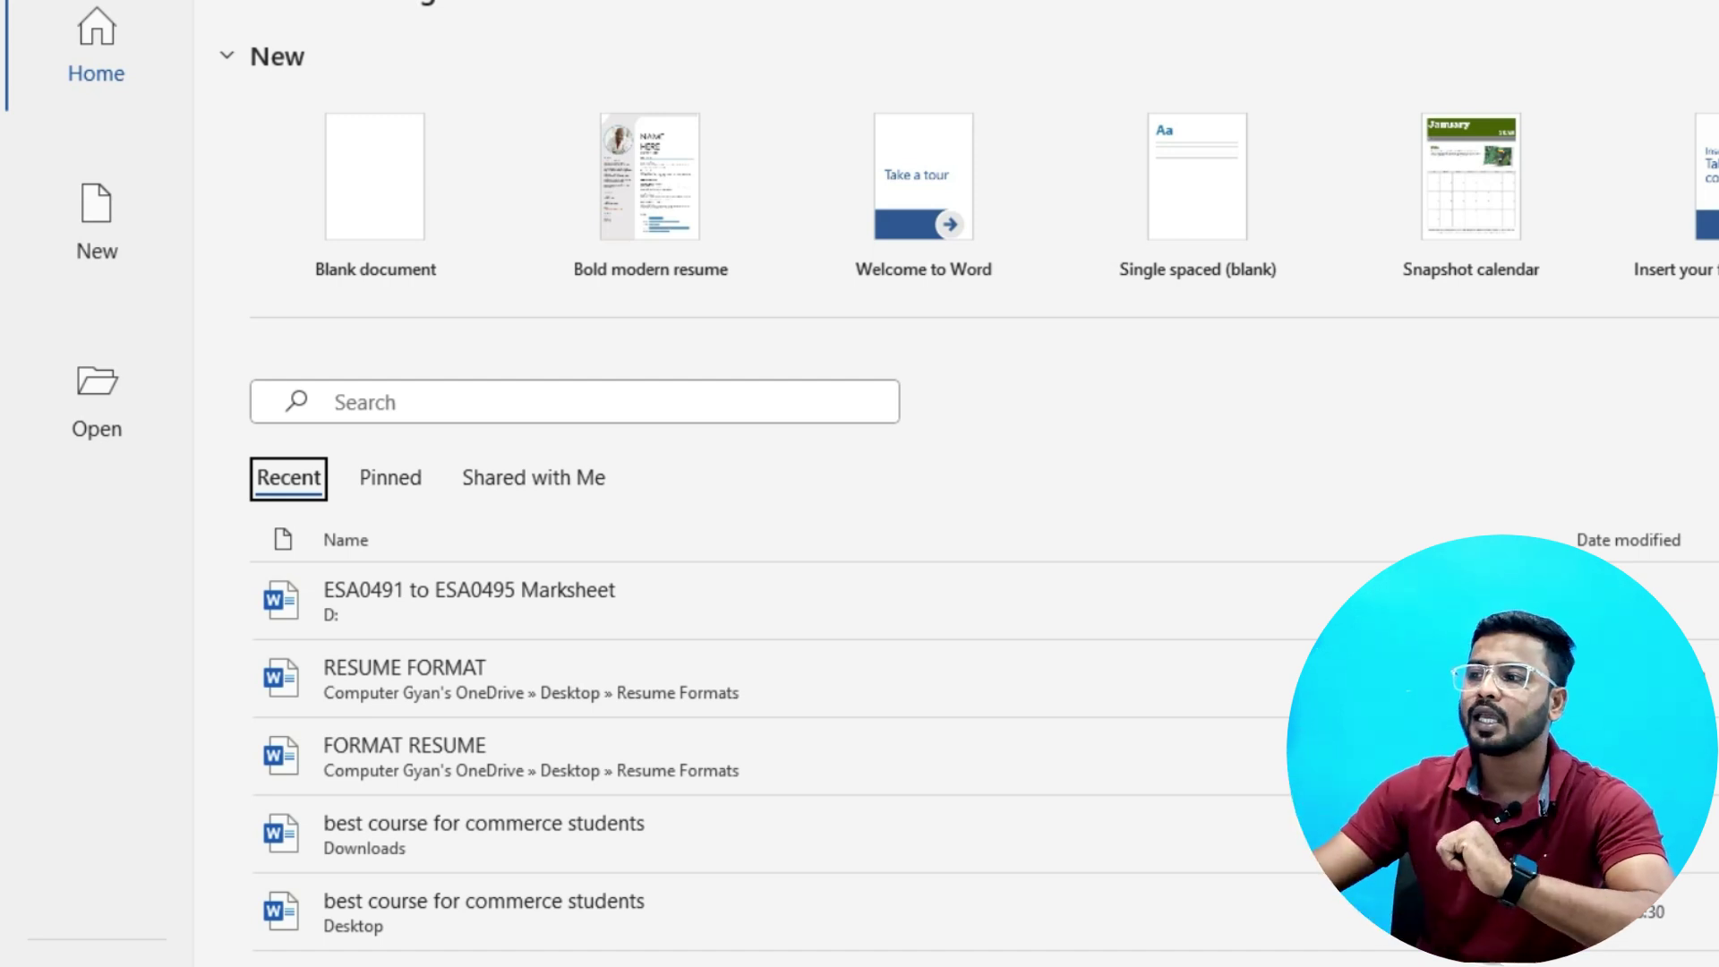
pyautogui.click(391, 478)
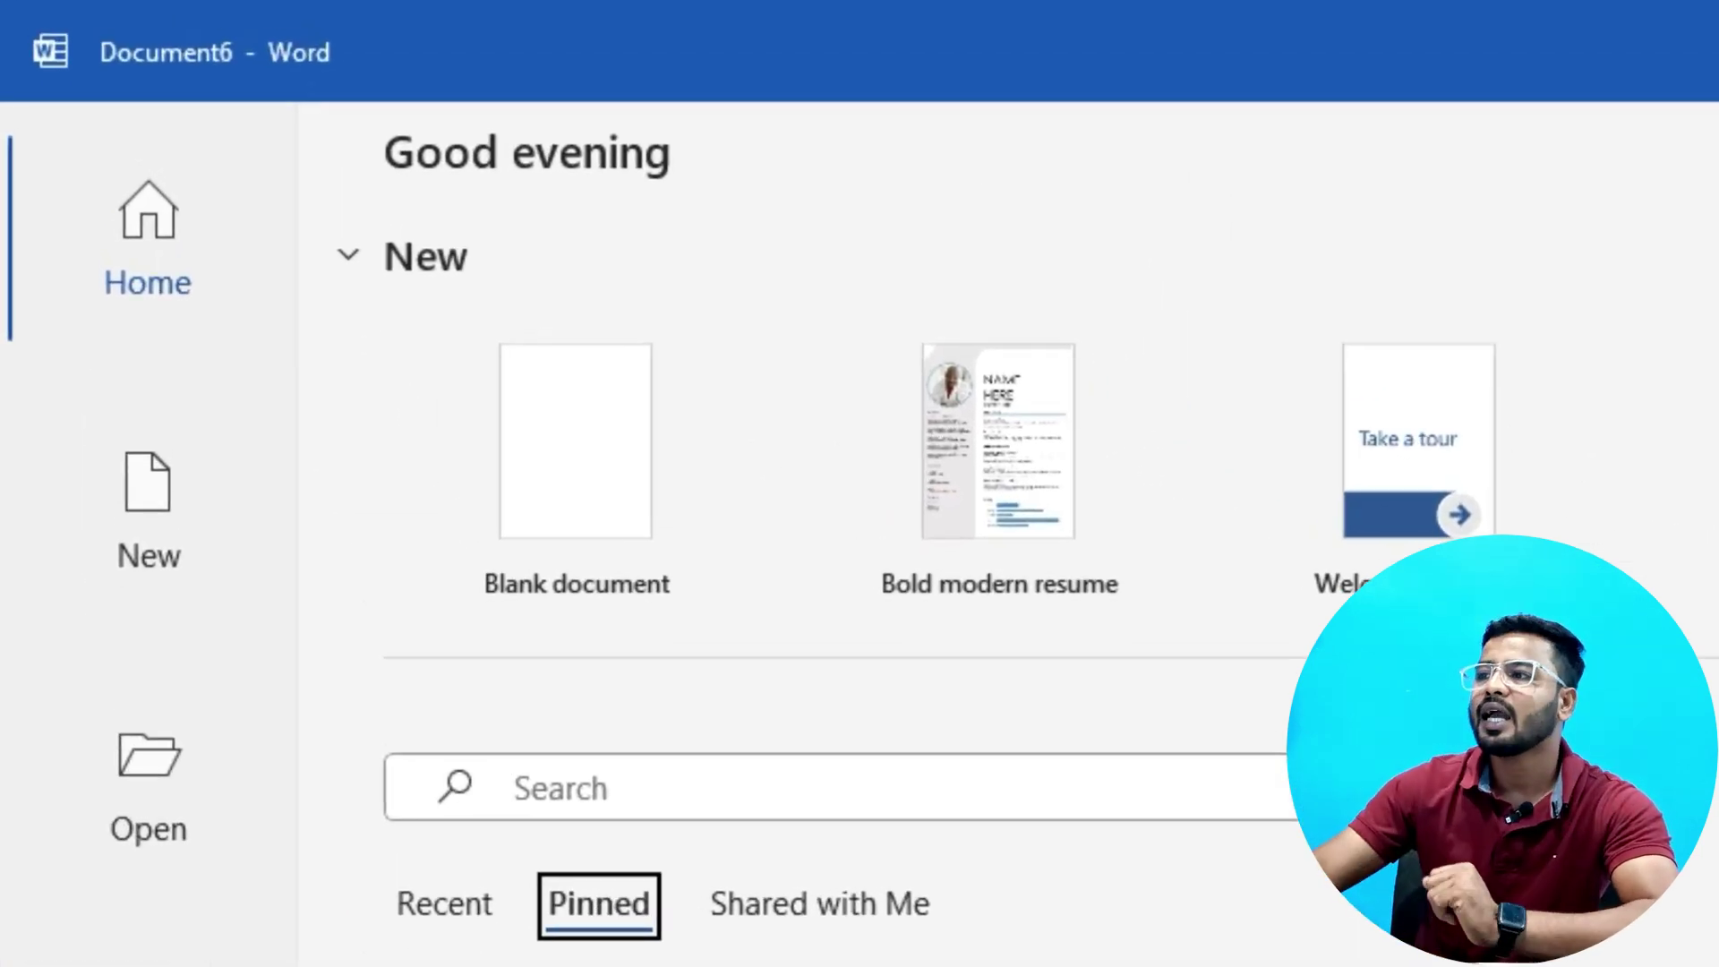
# Create a new blank document, look at its file management screen and return to the editing page.
pyautogui.click(576, 447)
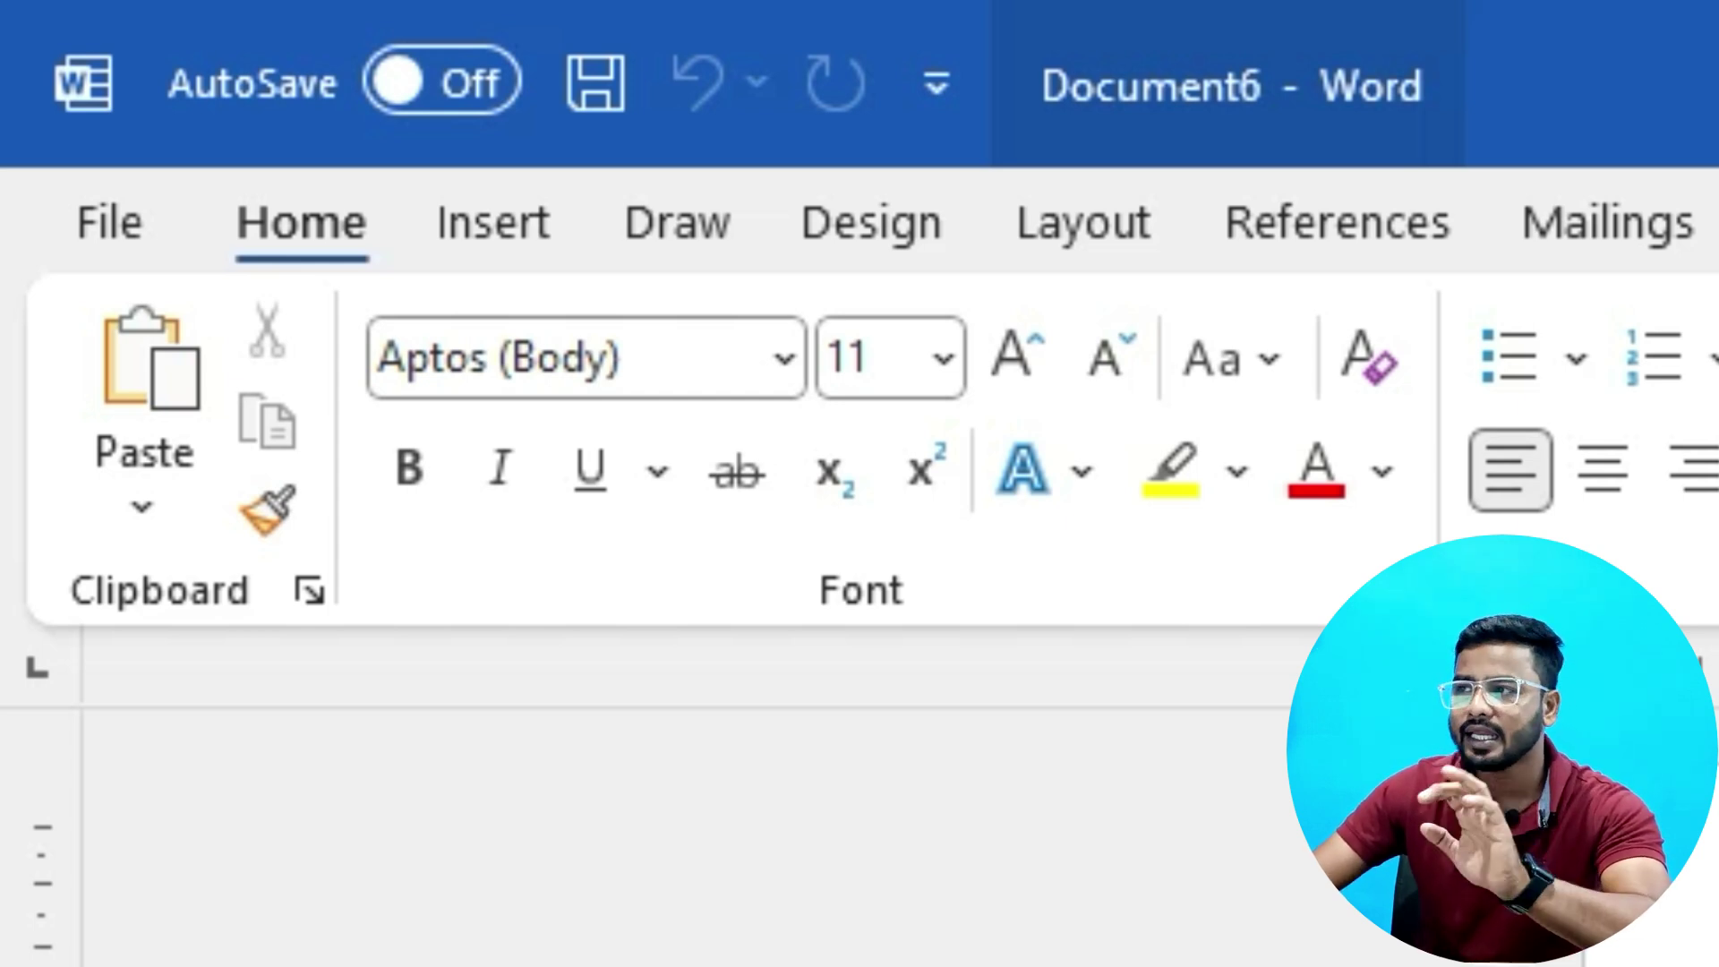
pyautogui.click(615, 126)
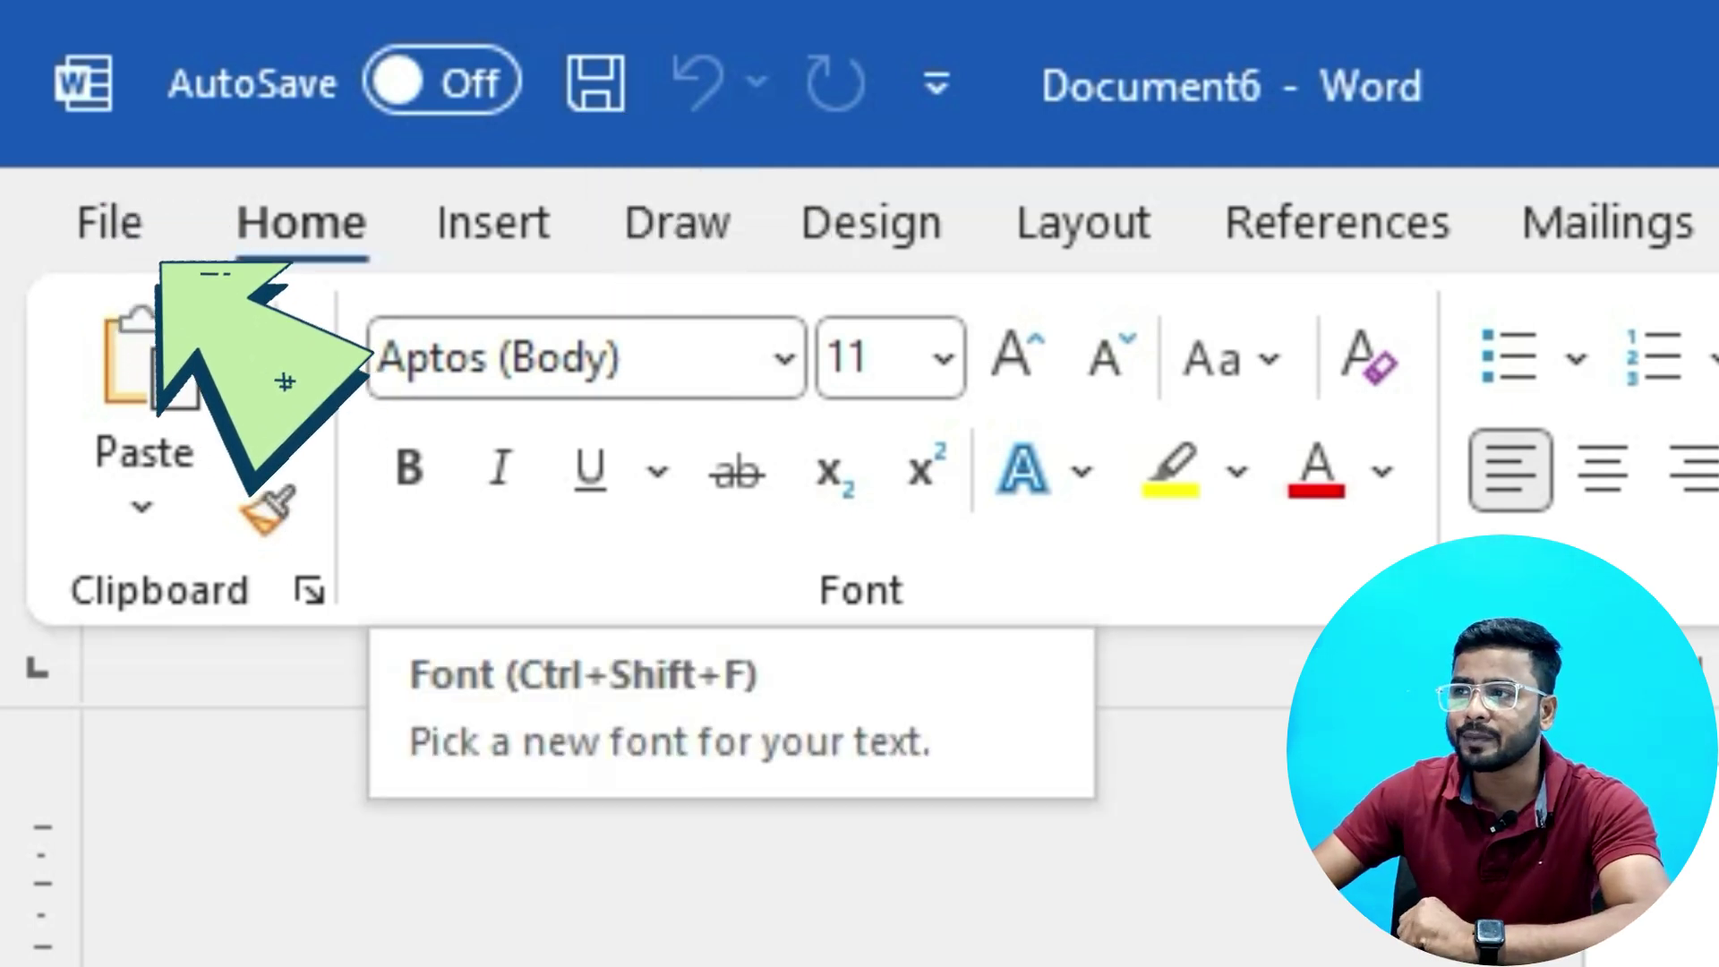
pyautogui.click(109, 221)
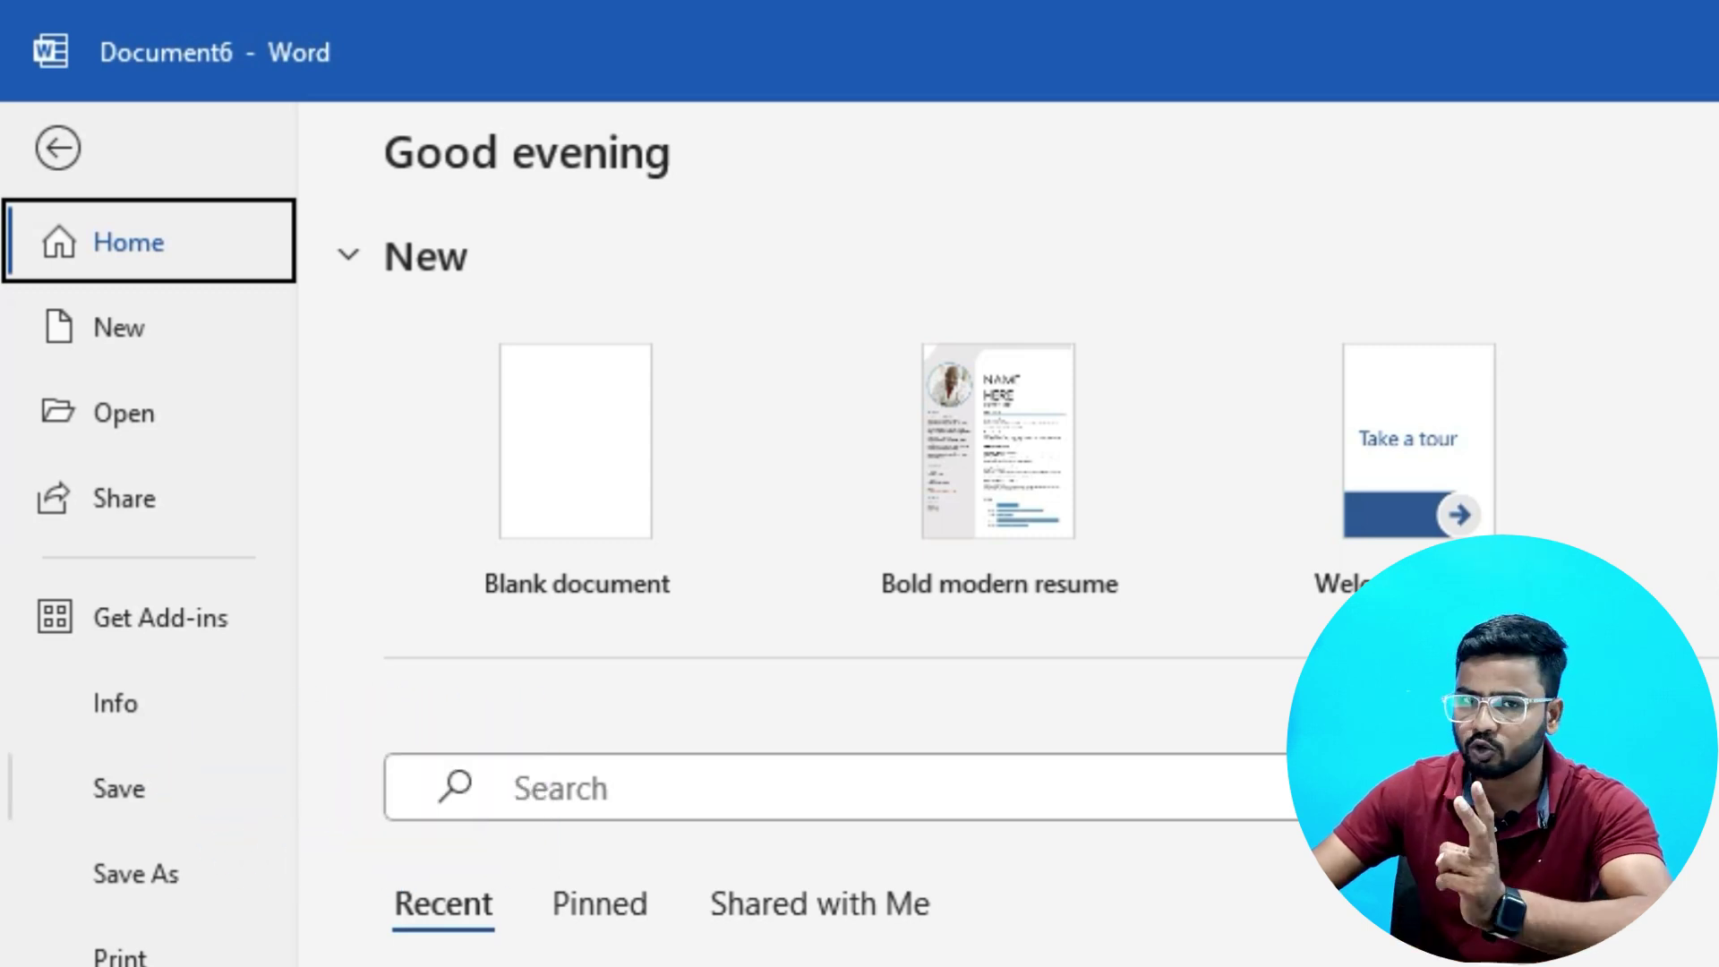
pyautogui.click(59, 148)
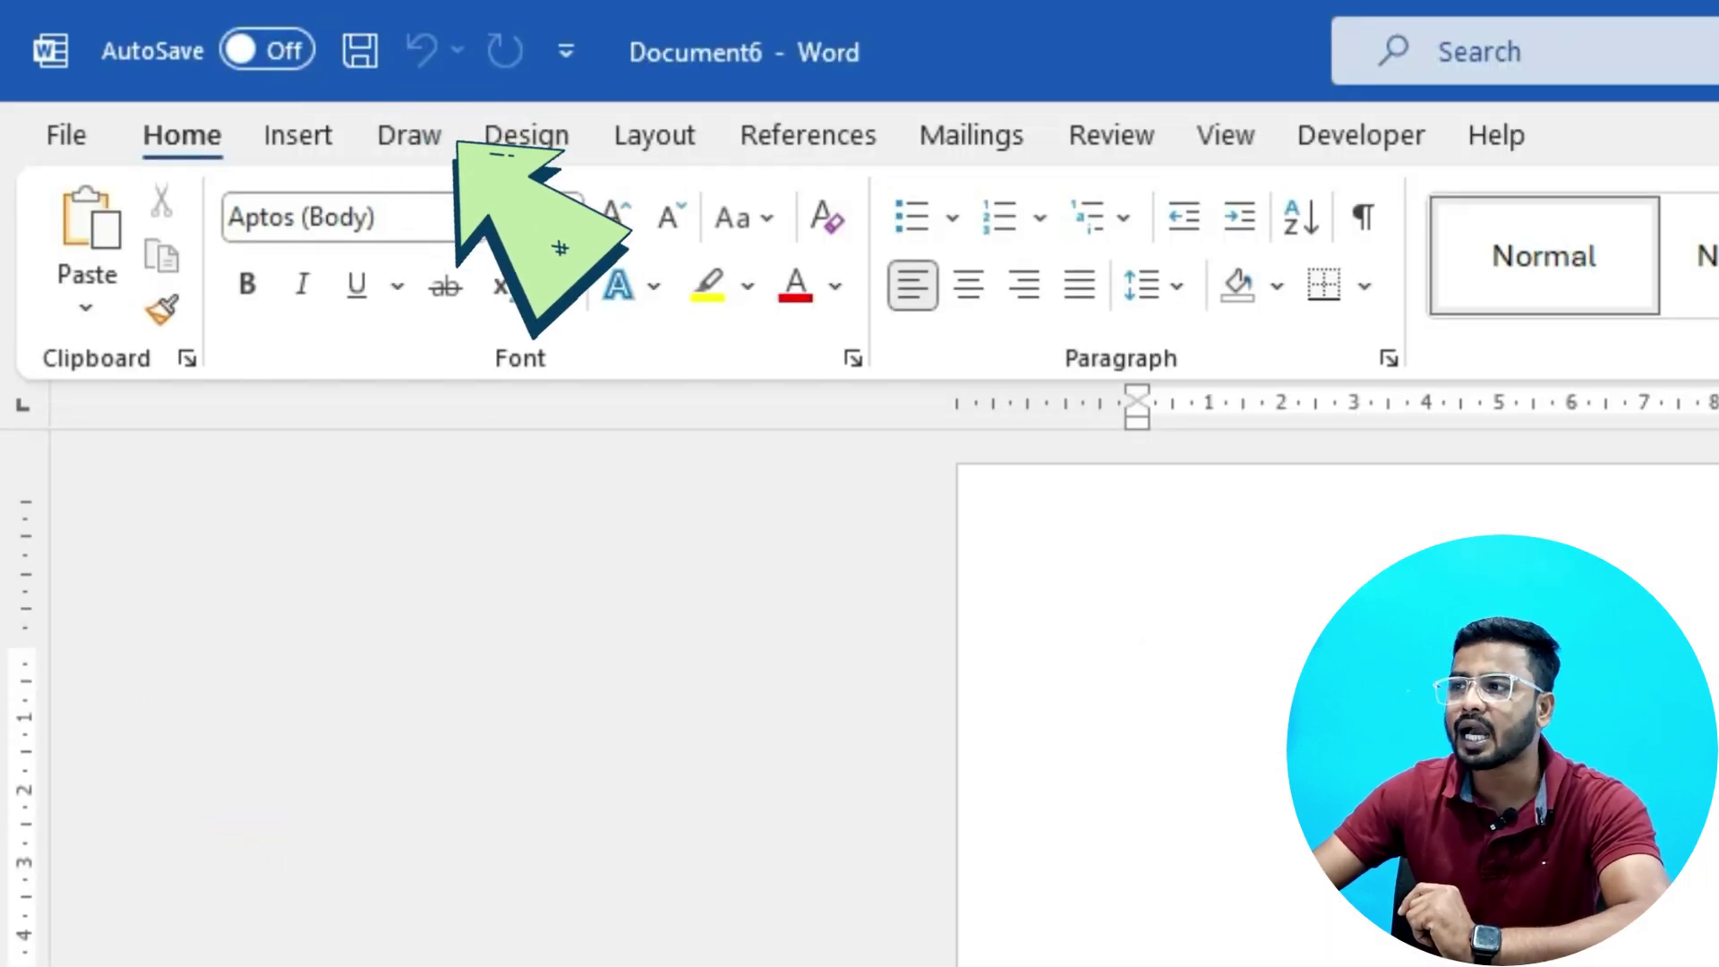
# Open the save prompt for the blank document and close it without saving.
pyautogui.click(360, 50)
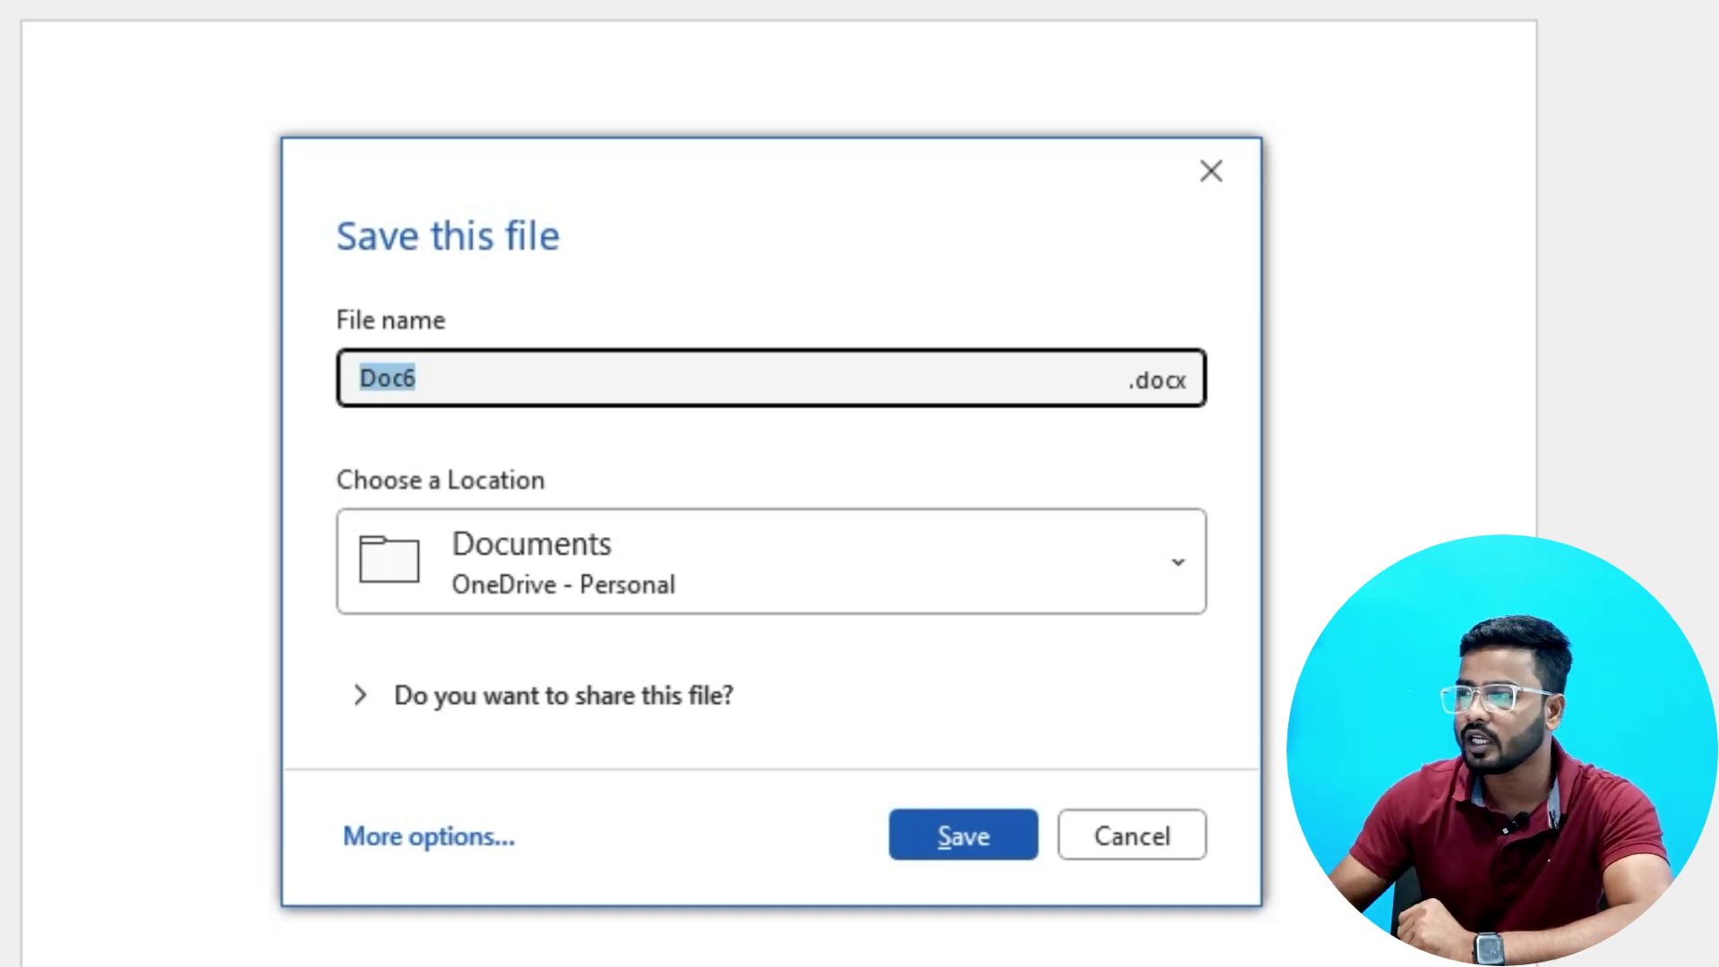
pyautogui.click(1211, 170)
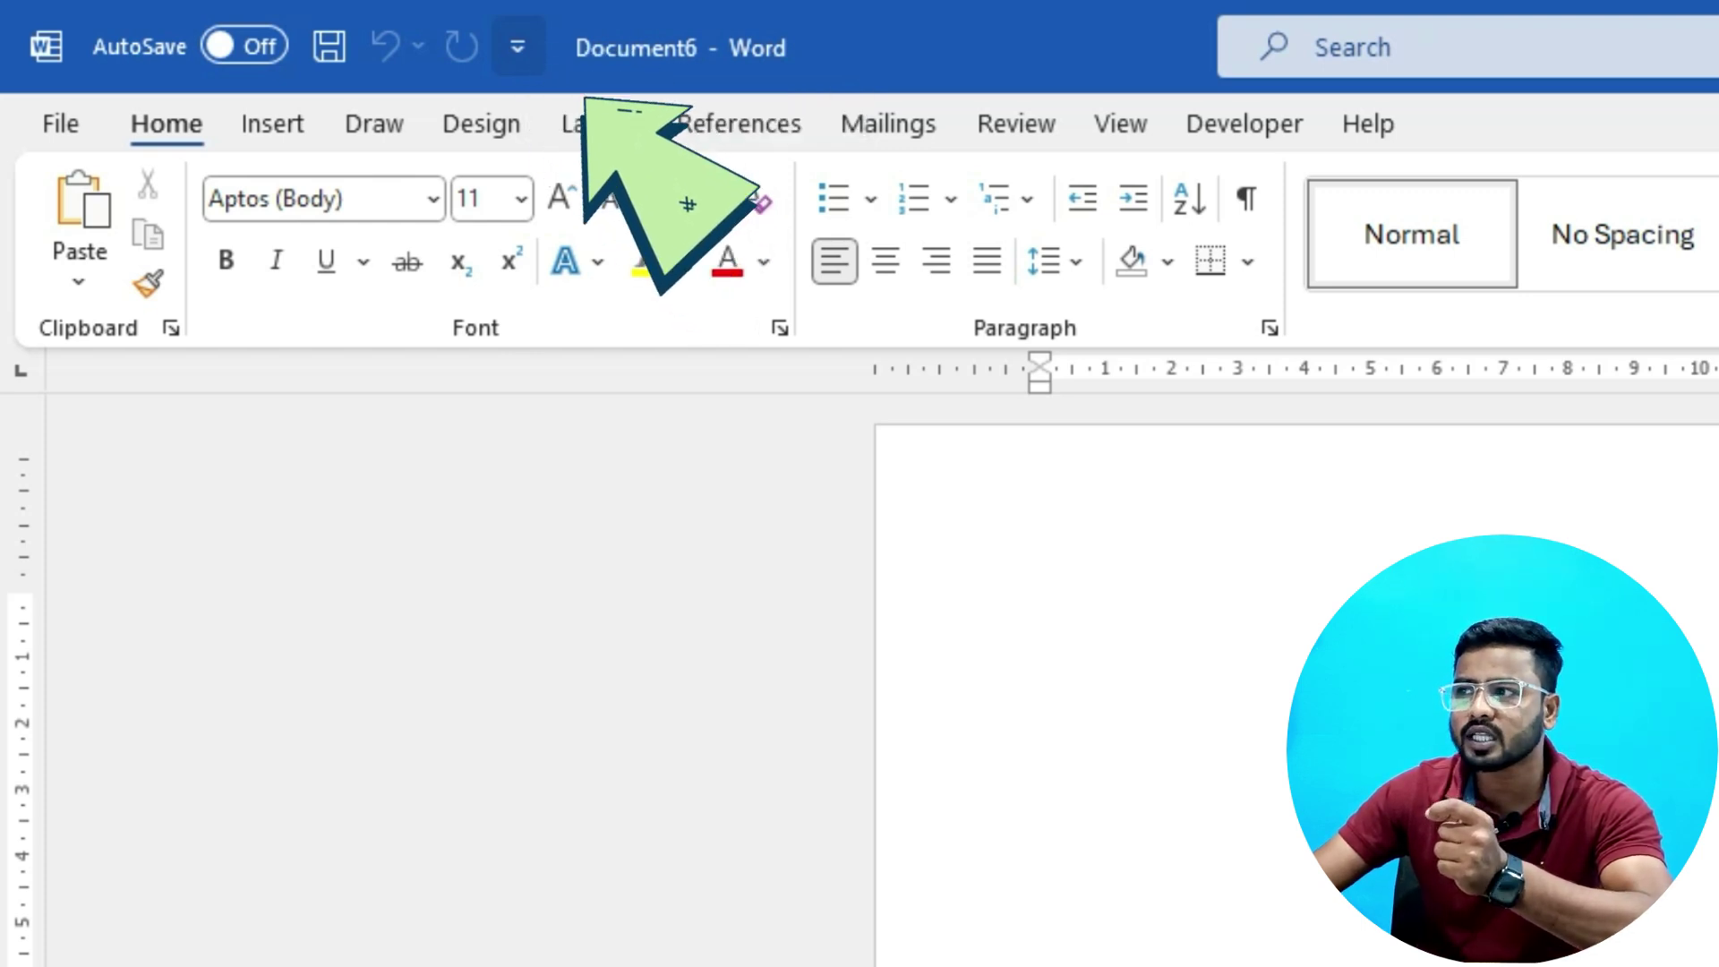
# Add the Draw Table command to the Quick Access Toolbar for all documents.
pyautogui.click(517, 47)
pyautogui.click(667, 880)
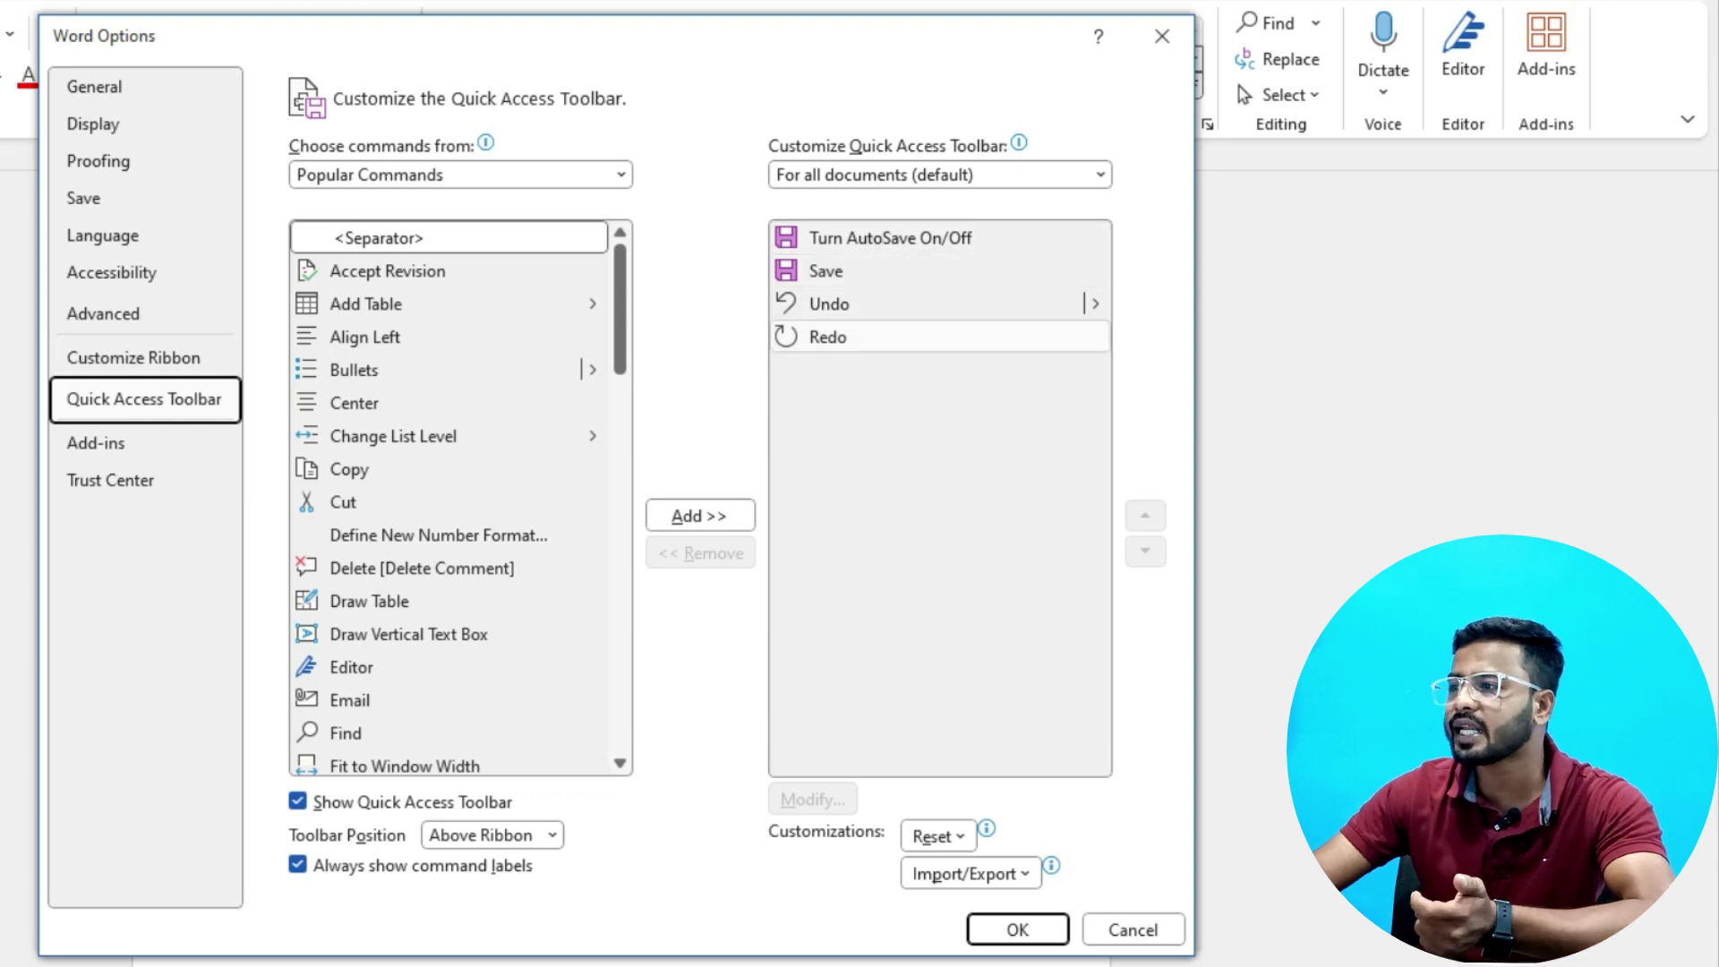
pyautogui.scroll(-1, 447, 336)
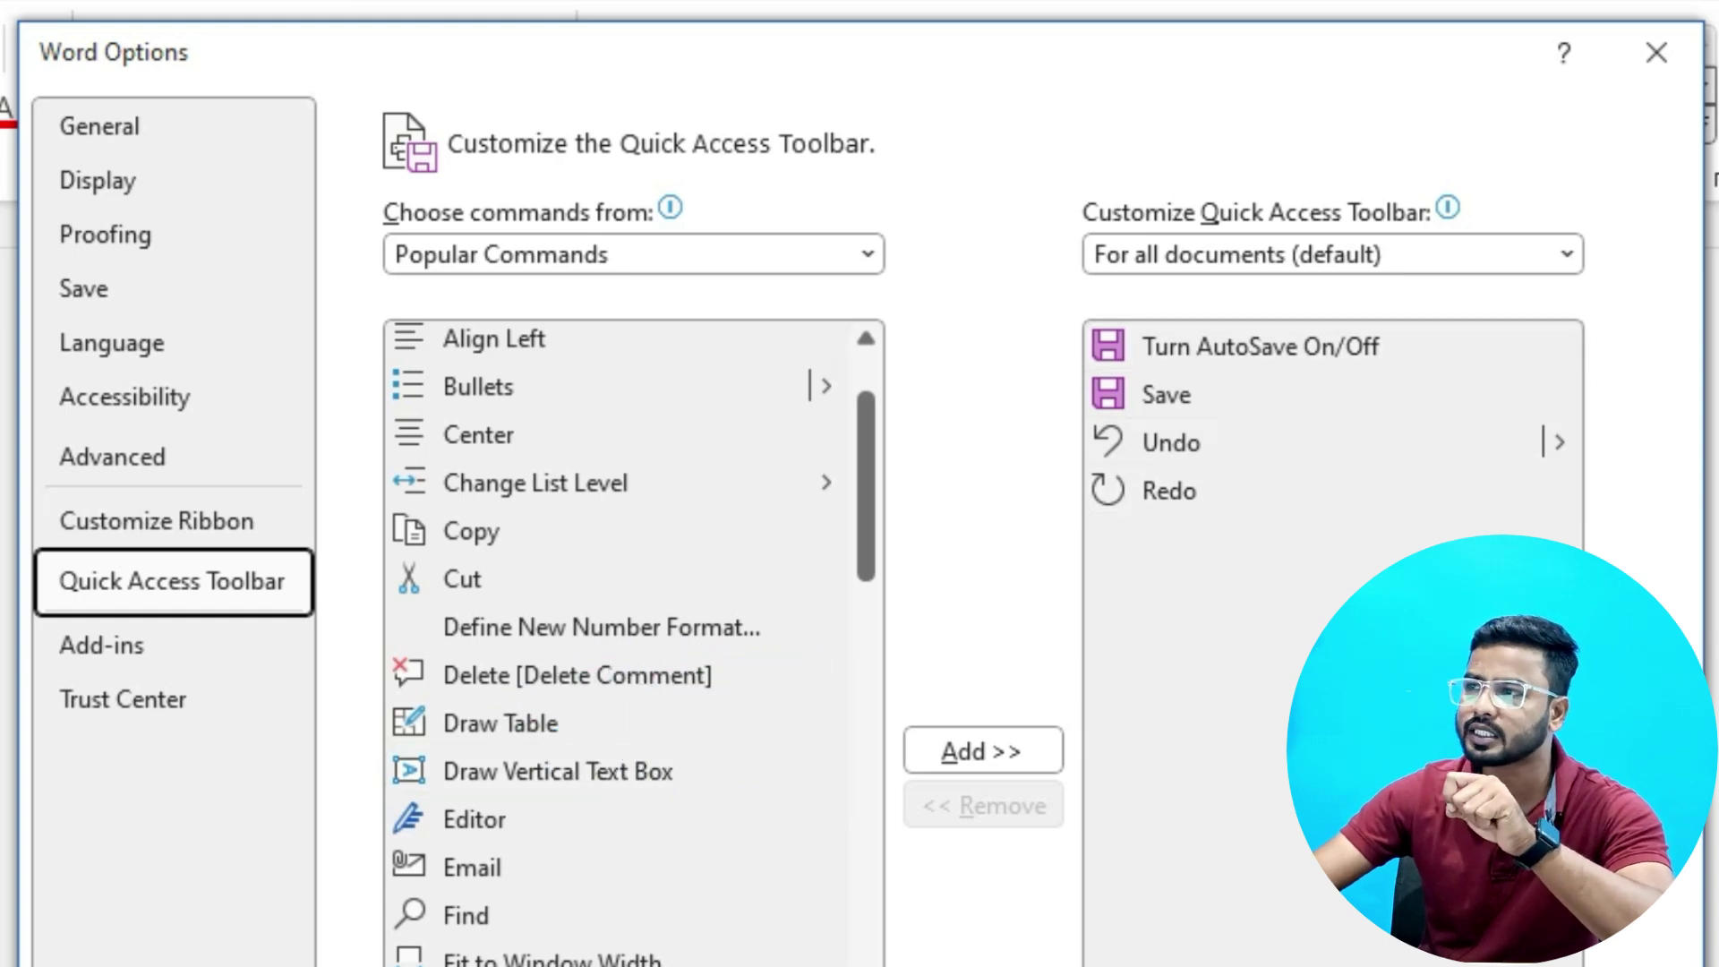
pyautogui.click(617, 722)
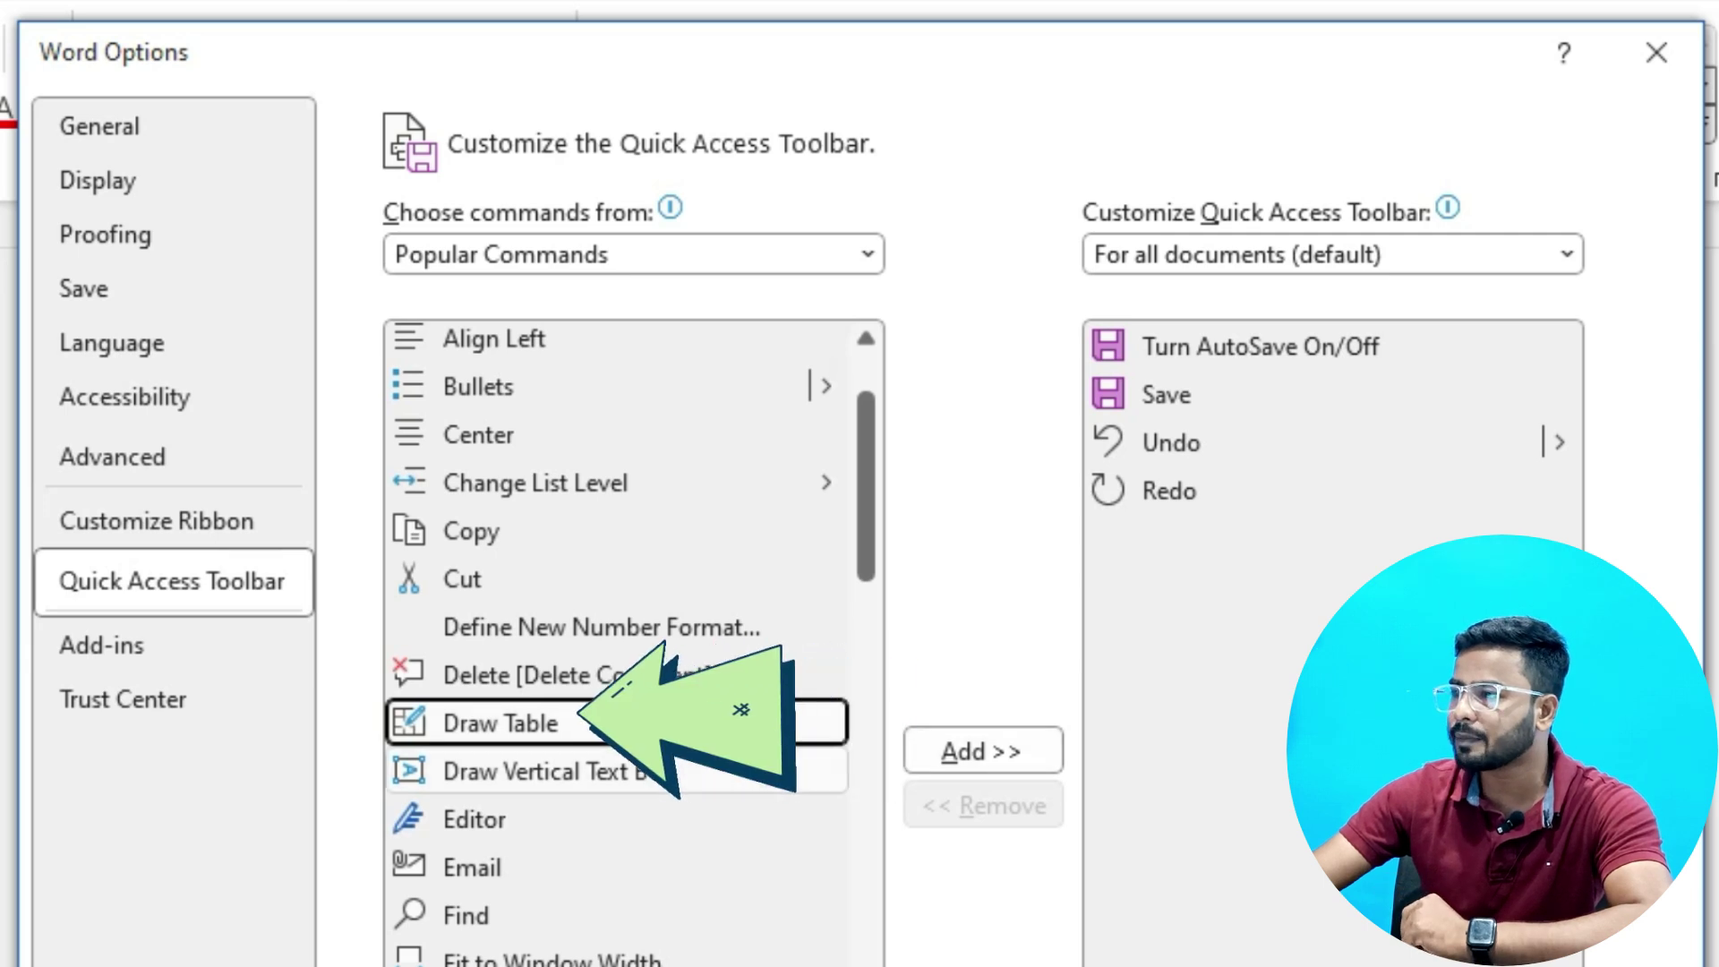
pyautogui.click(983, 750)
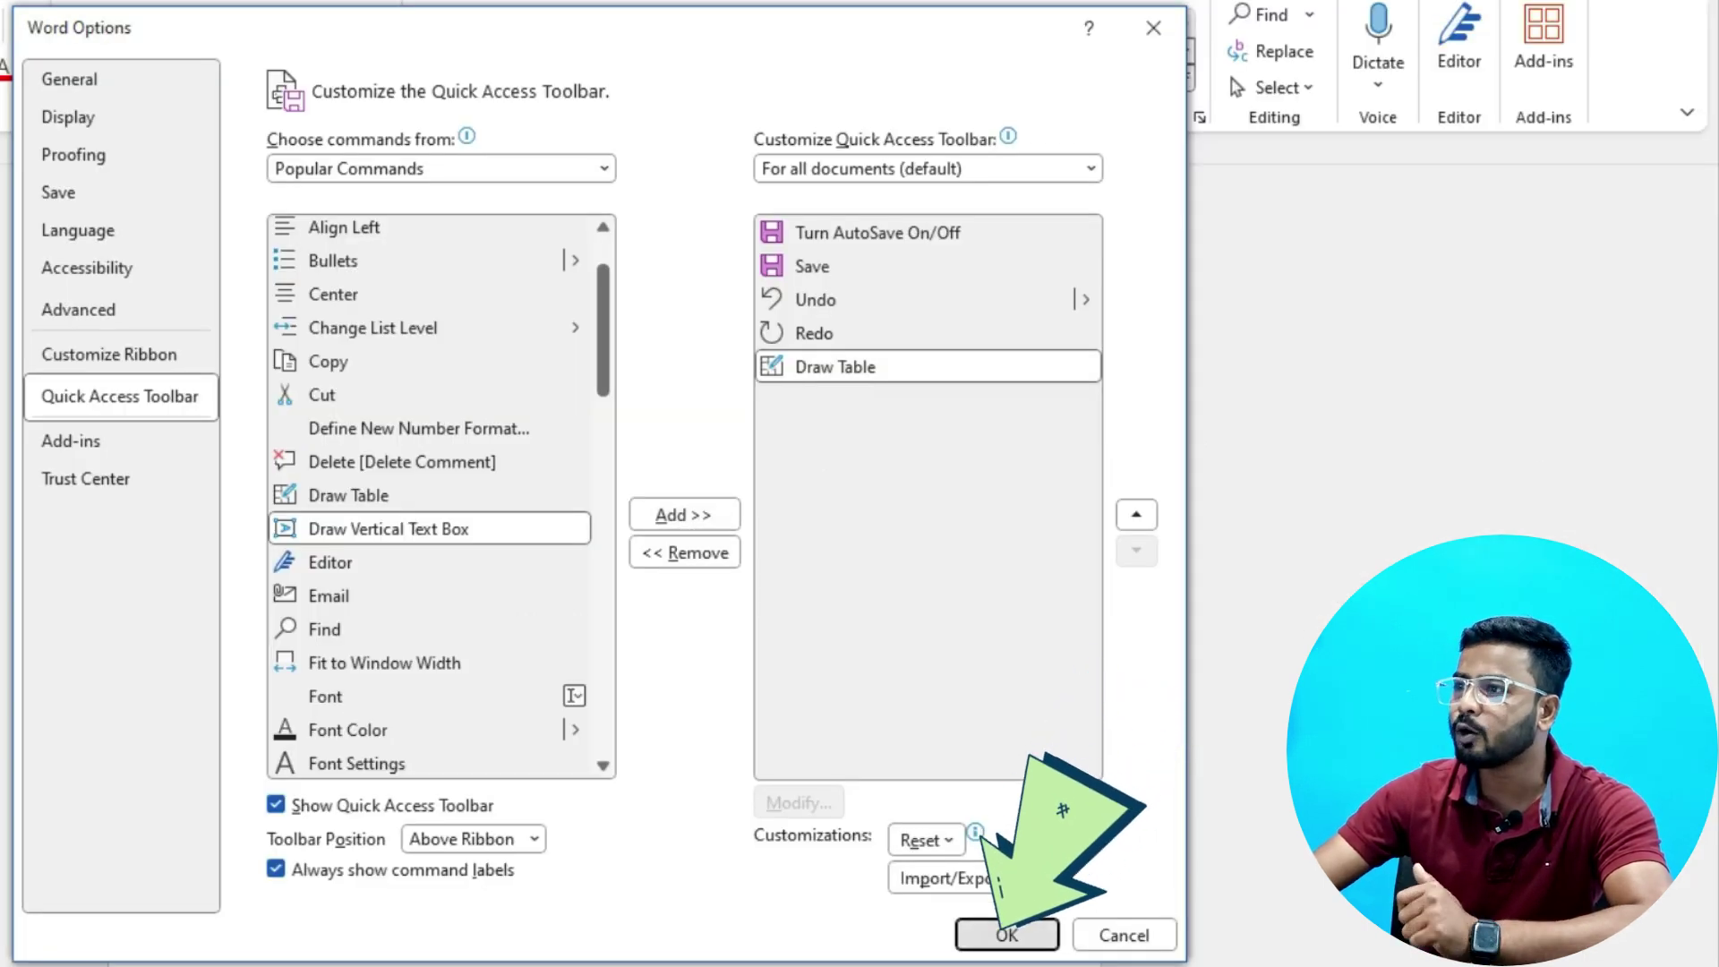
pyautogui.click(1006, 934)
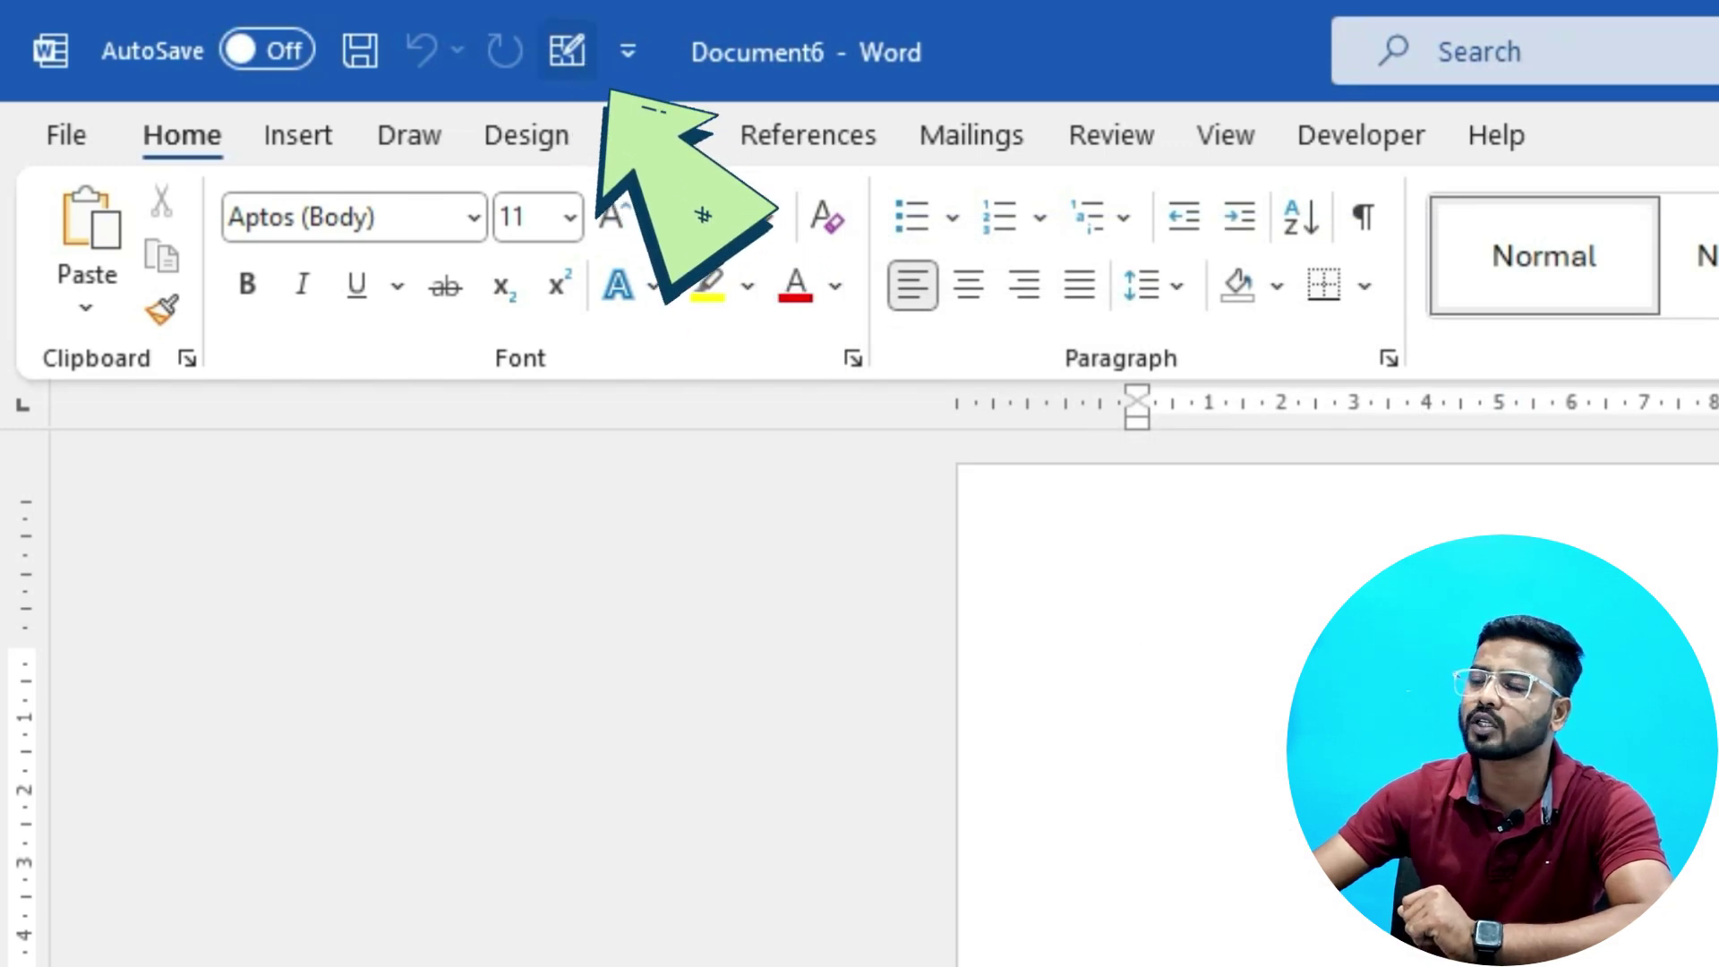
# Draw a table about 13.5 cm wide and 7.2 cm high with two nested tables inside, the lower one about 7.5 by 1.5 cm.
pyautogui.click(566, 51)
pyautogui.moveTo(1061, 669)
pyautogui.mouseDown()
pyautogui.moveTo(1536, 948)
pyautogui.moveTo(1718, 966)
pyautogui.mouseUp()
pyautogui.moveTo(1101, 730); pyautogui.dragTo(1236, 850)
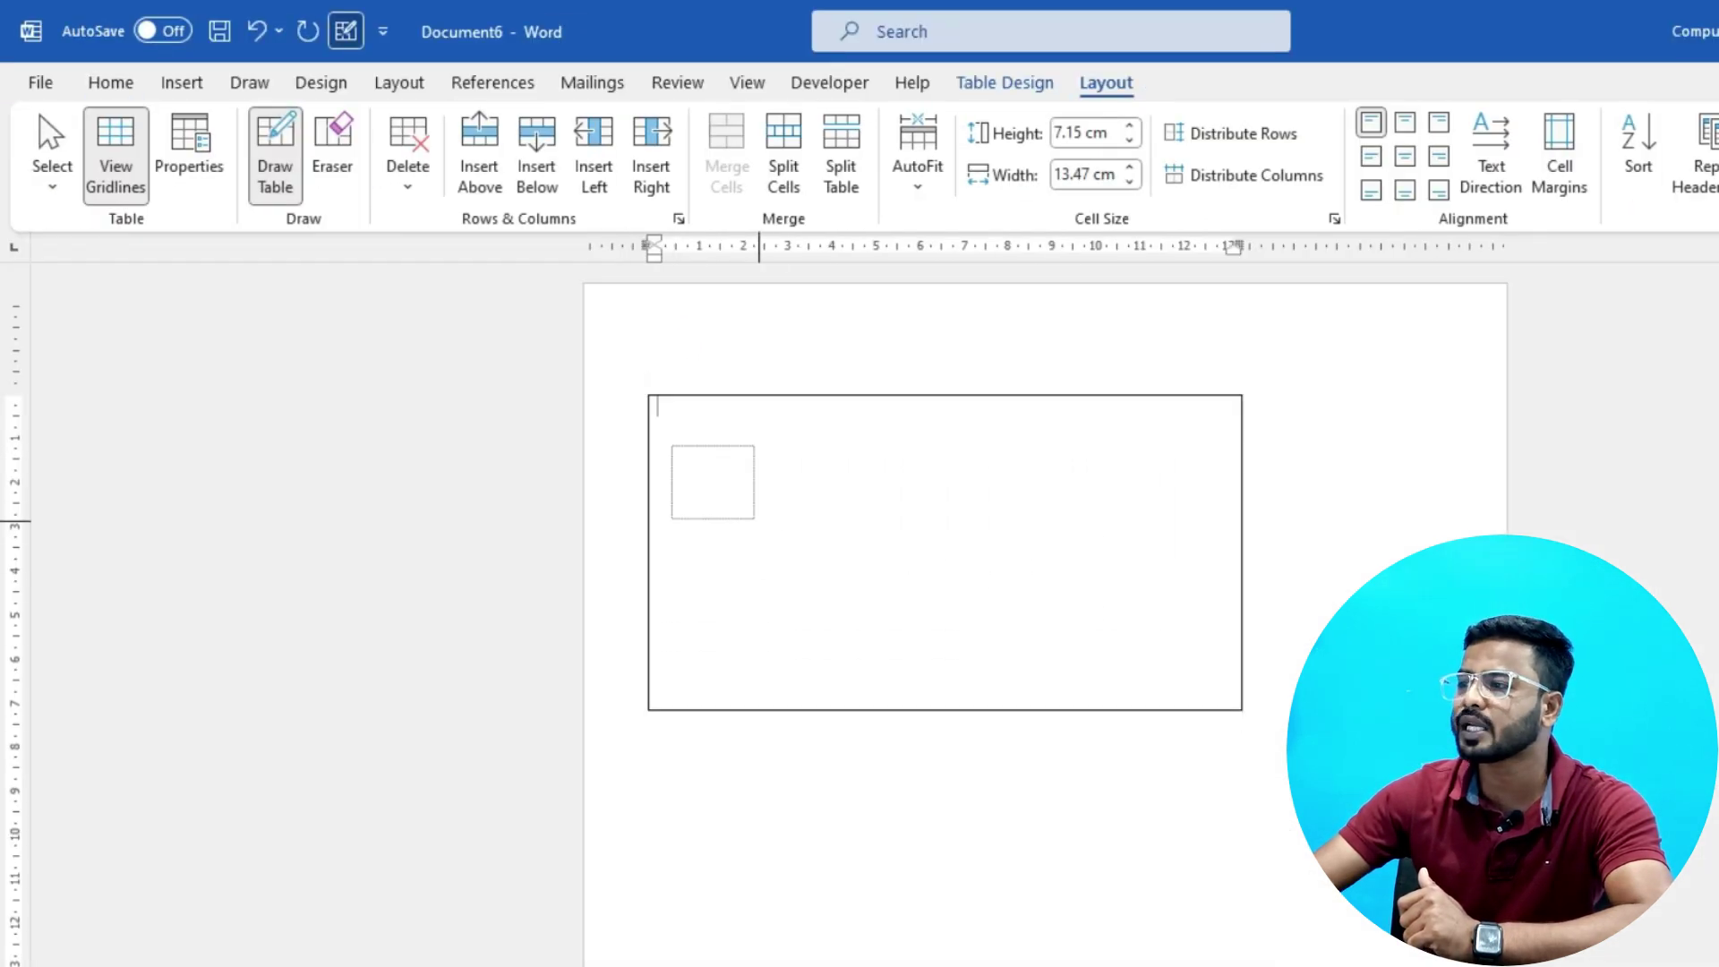
pyautogui.moveTo(755, 518); pyautogui.dragTo(1113, 573)
pyautogui.moveTo(845, 606); pyautogui.dragTo(1173, 671)
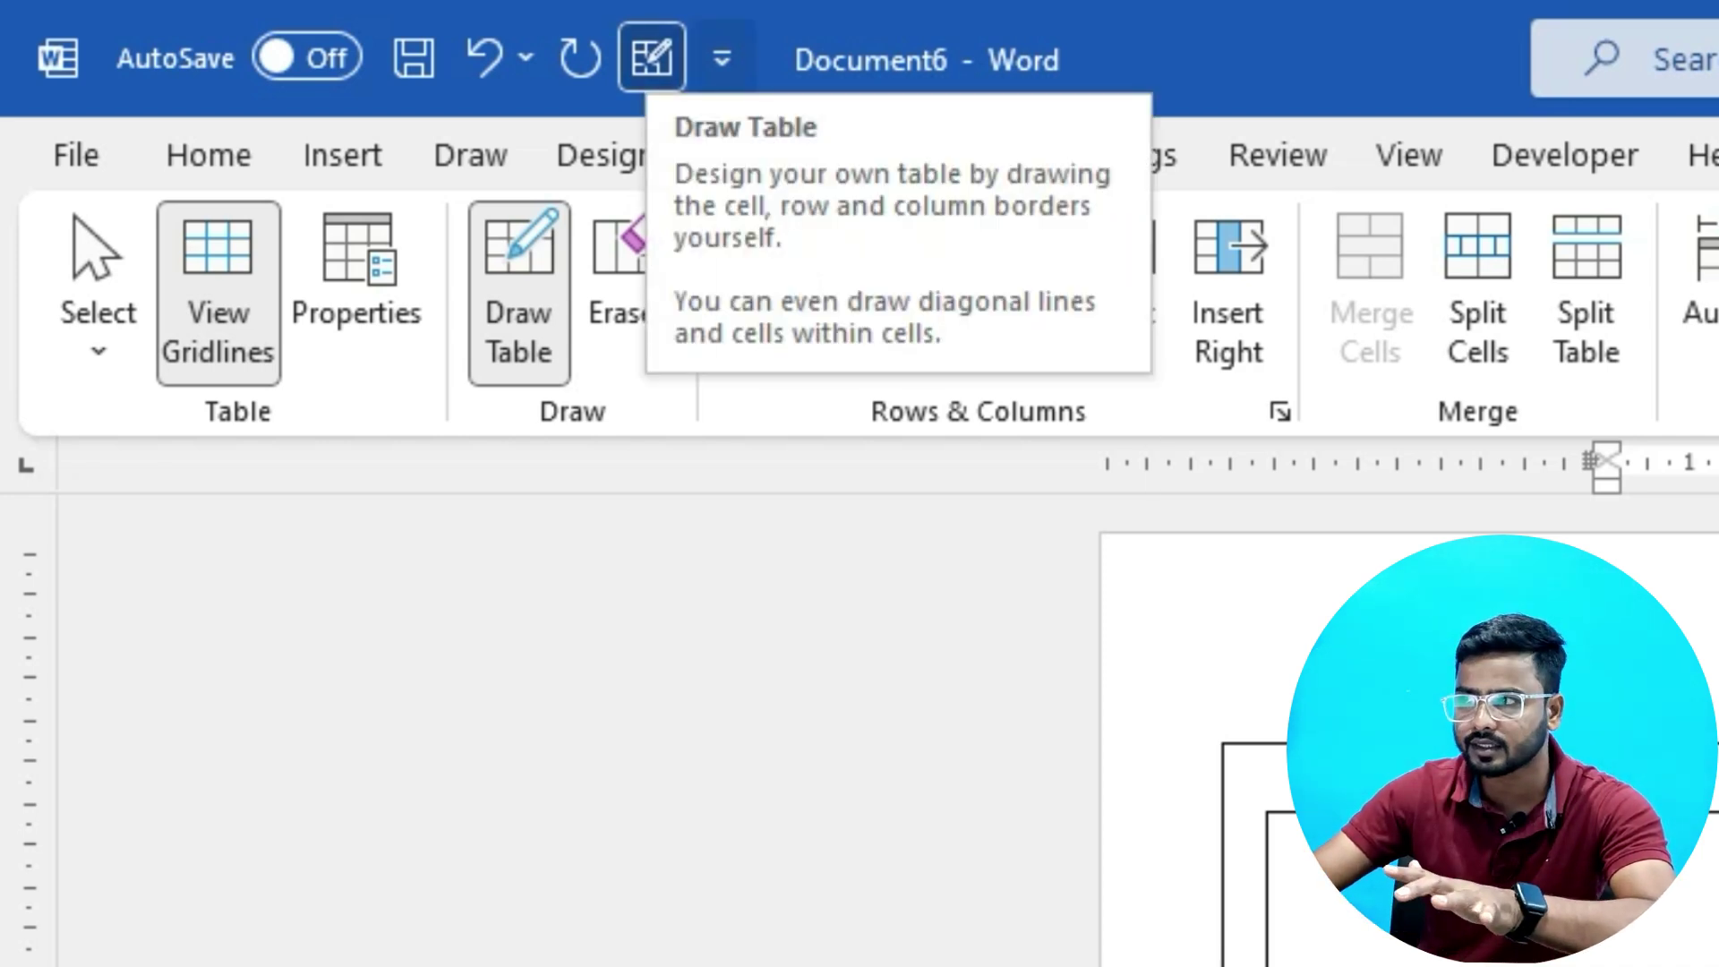
# Remove the Draw Table command from the Quick Access Toolbar.
pyautogui.click(722, 59)
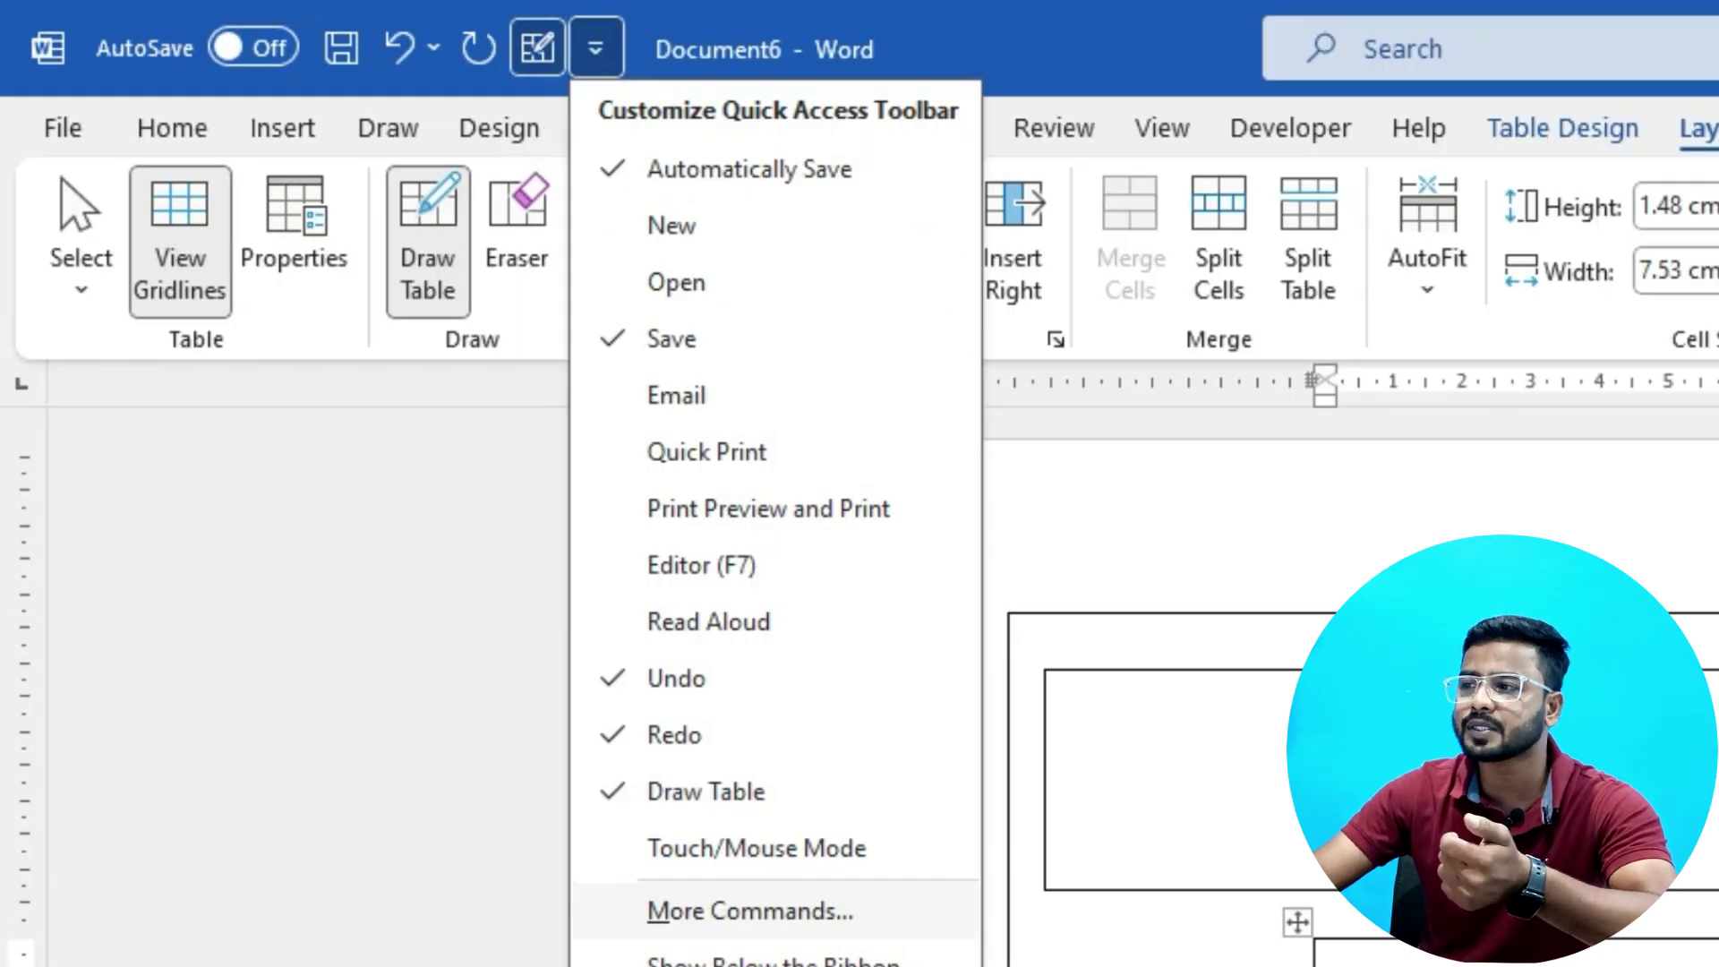
pyautogui.click(750, 911)
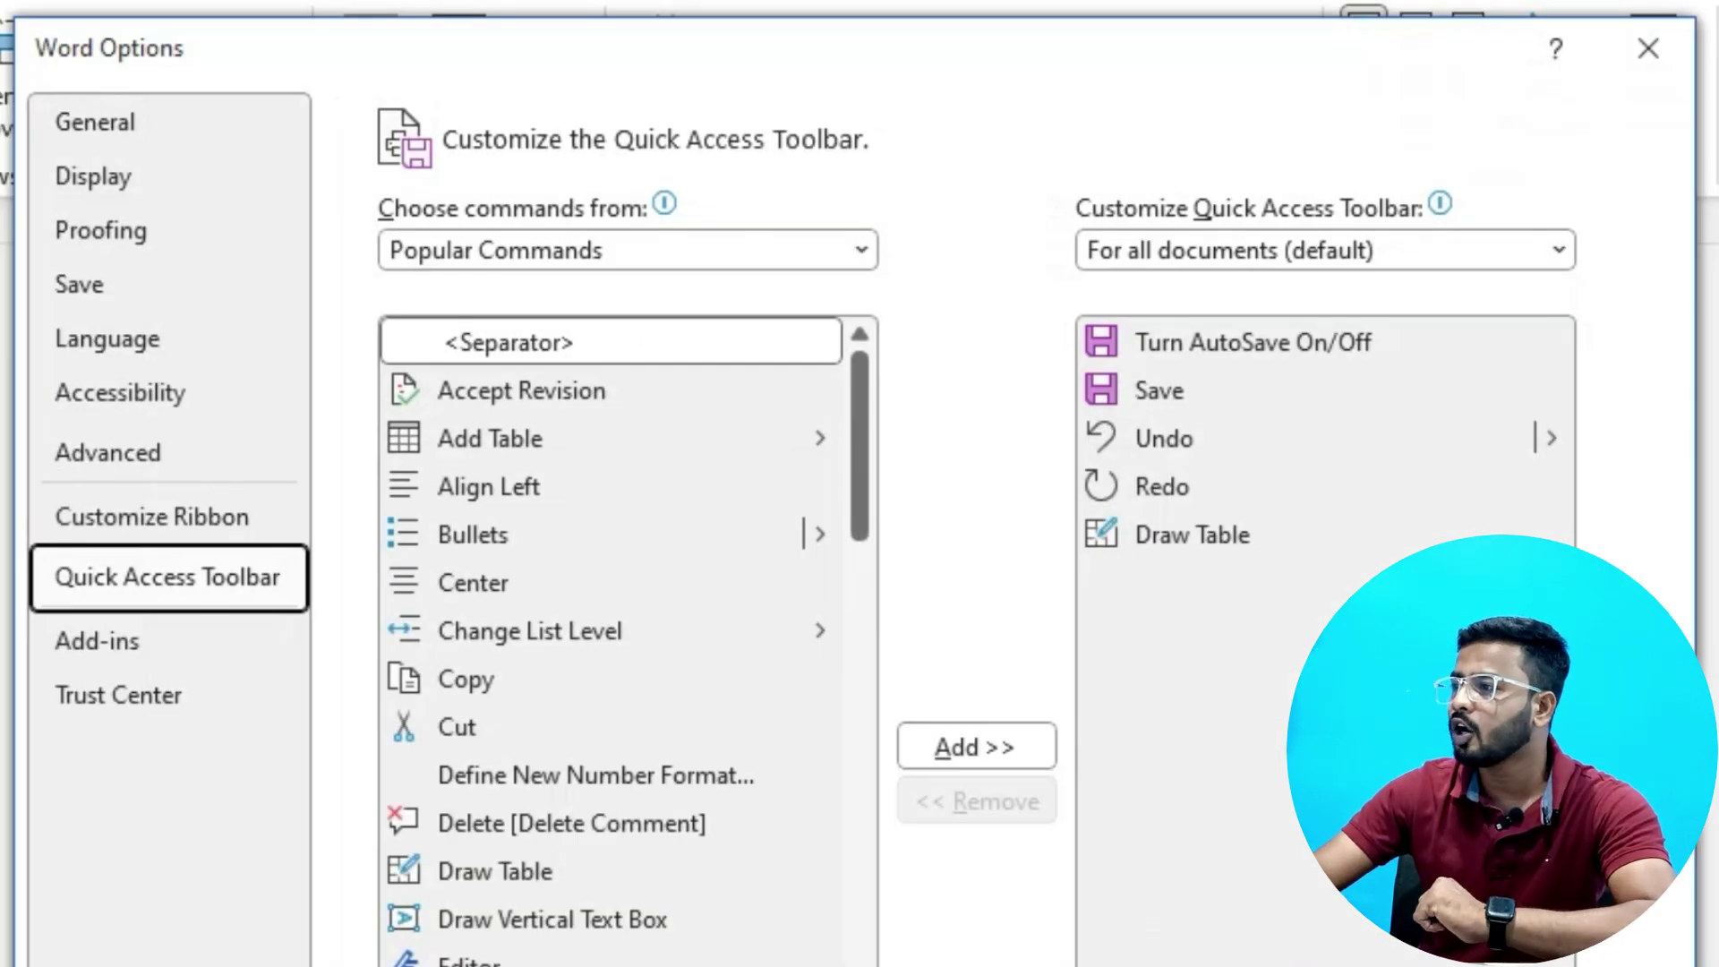
pyautogui.click(1193, 534)
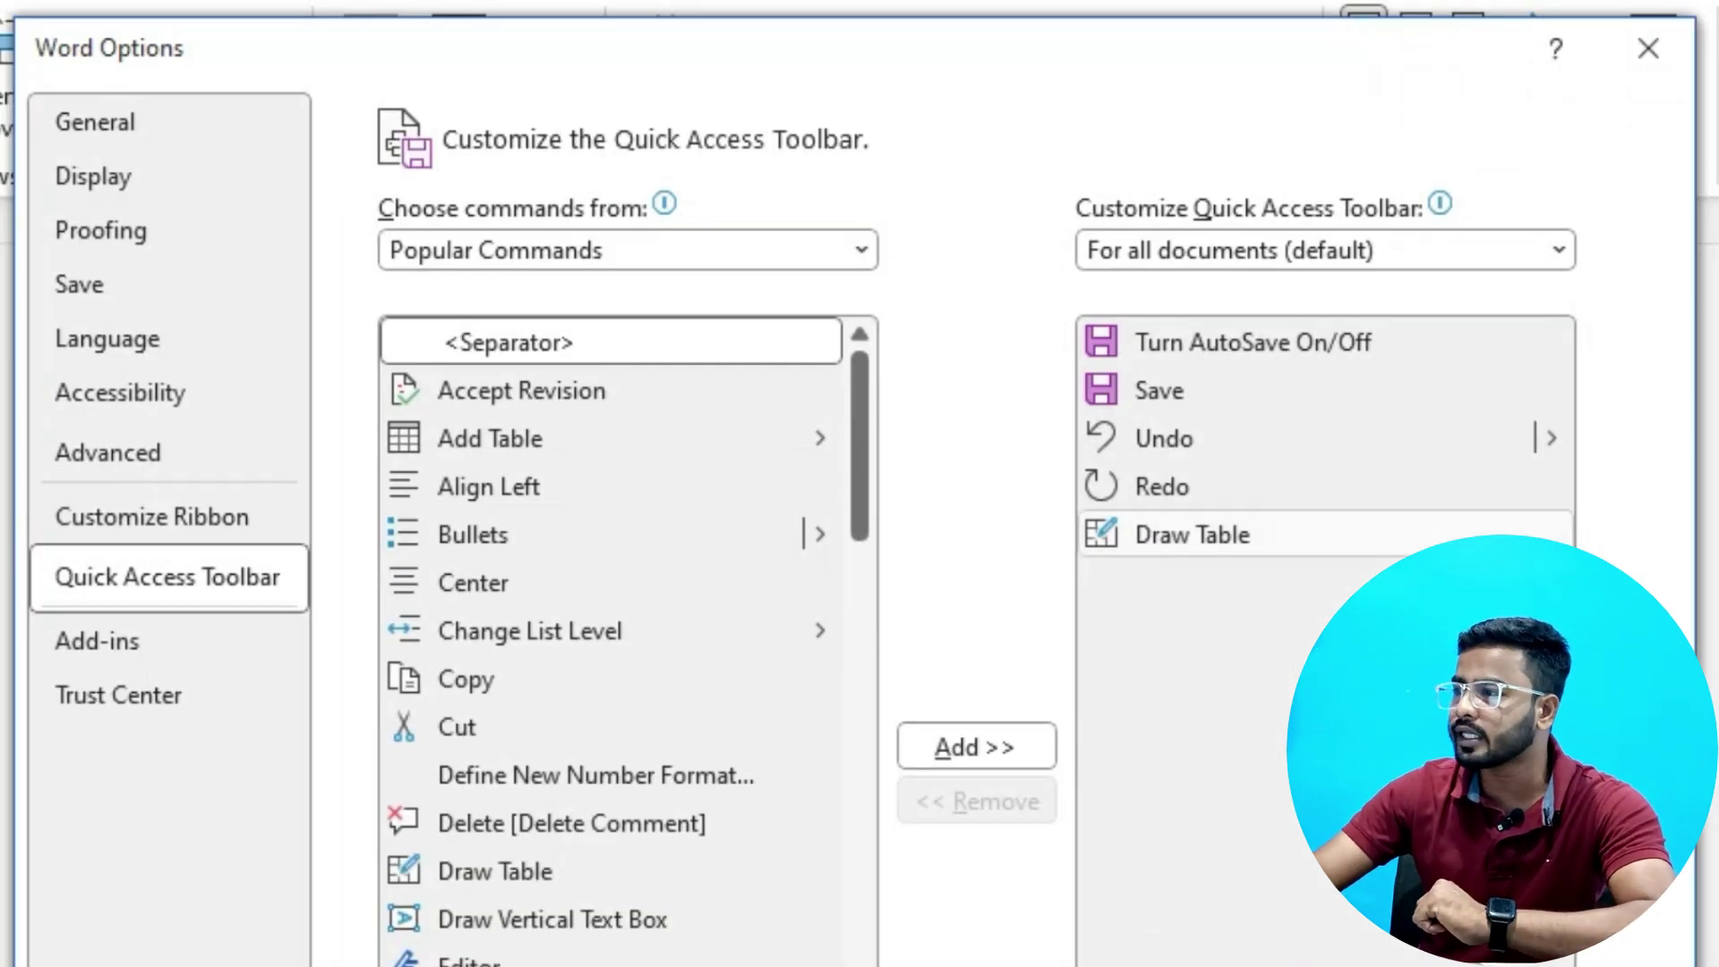
pyautogui.click(976, 801)
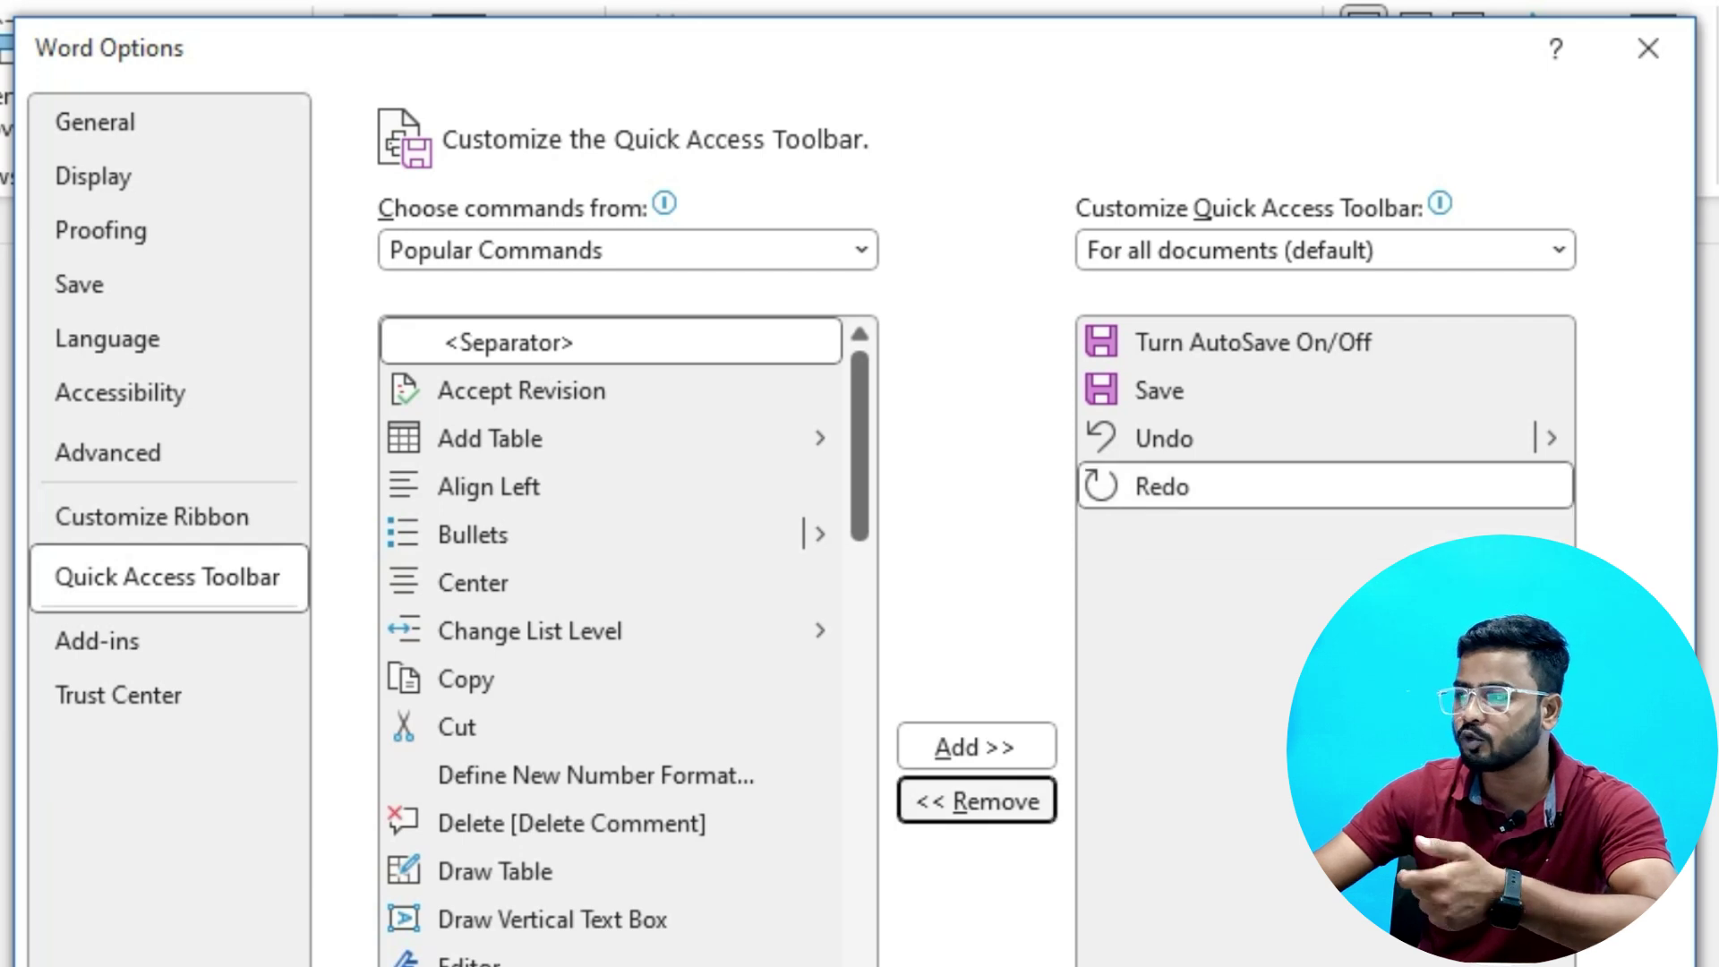
pyautogui.click(1539, 966)
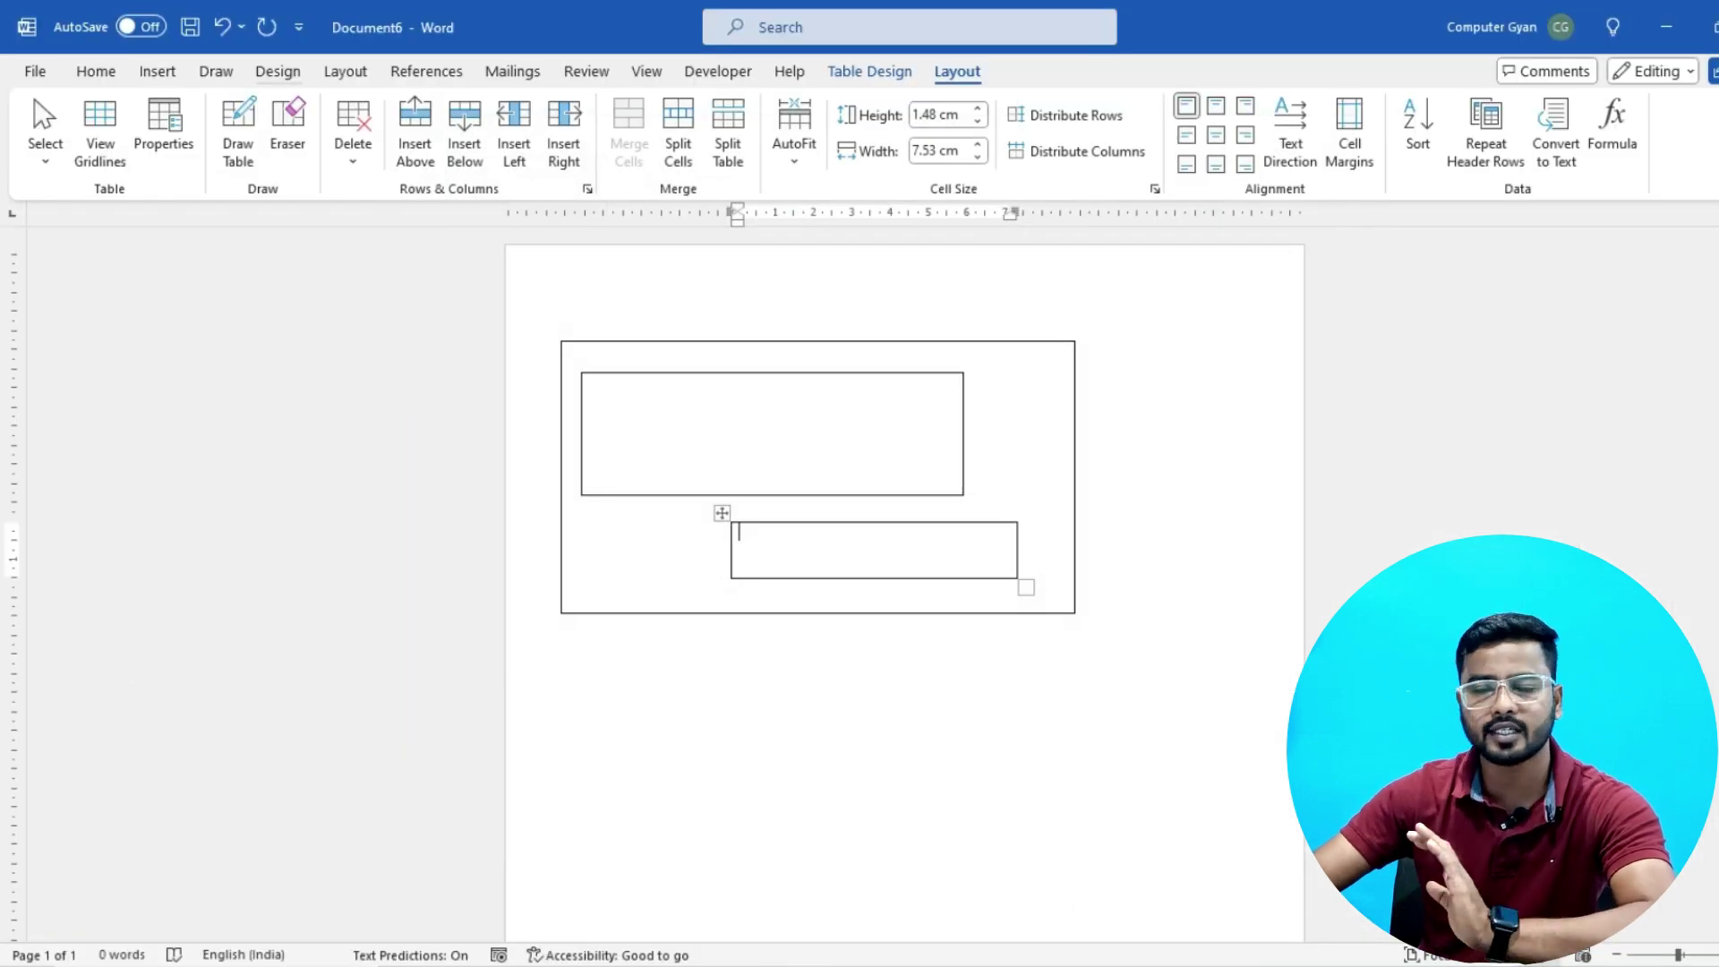
# Delete the outer table together with its nested tables from the page.
pyautogui.click(569, 351)
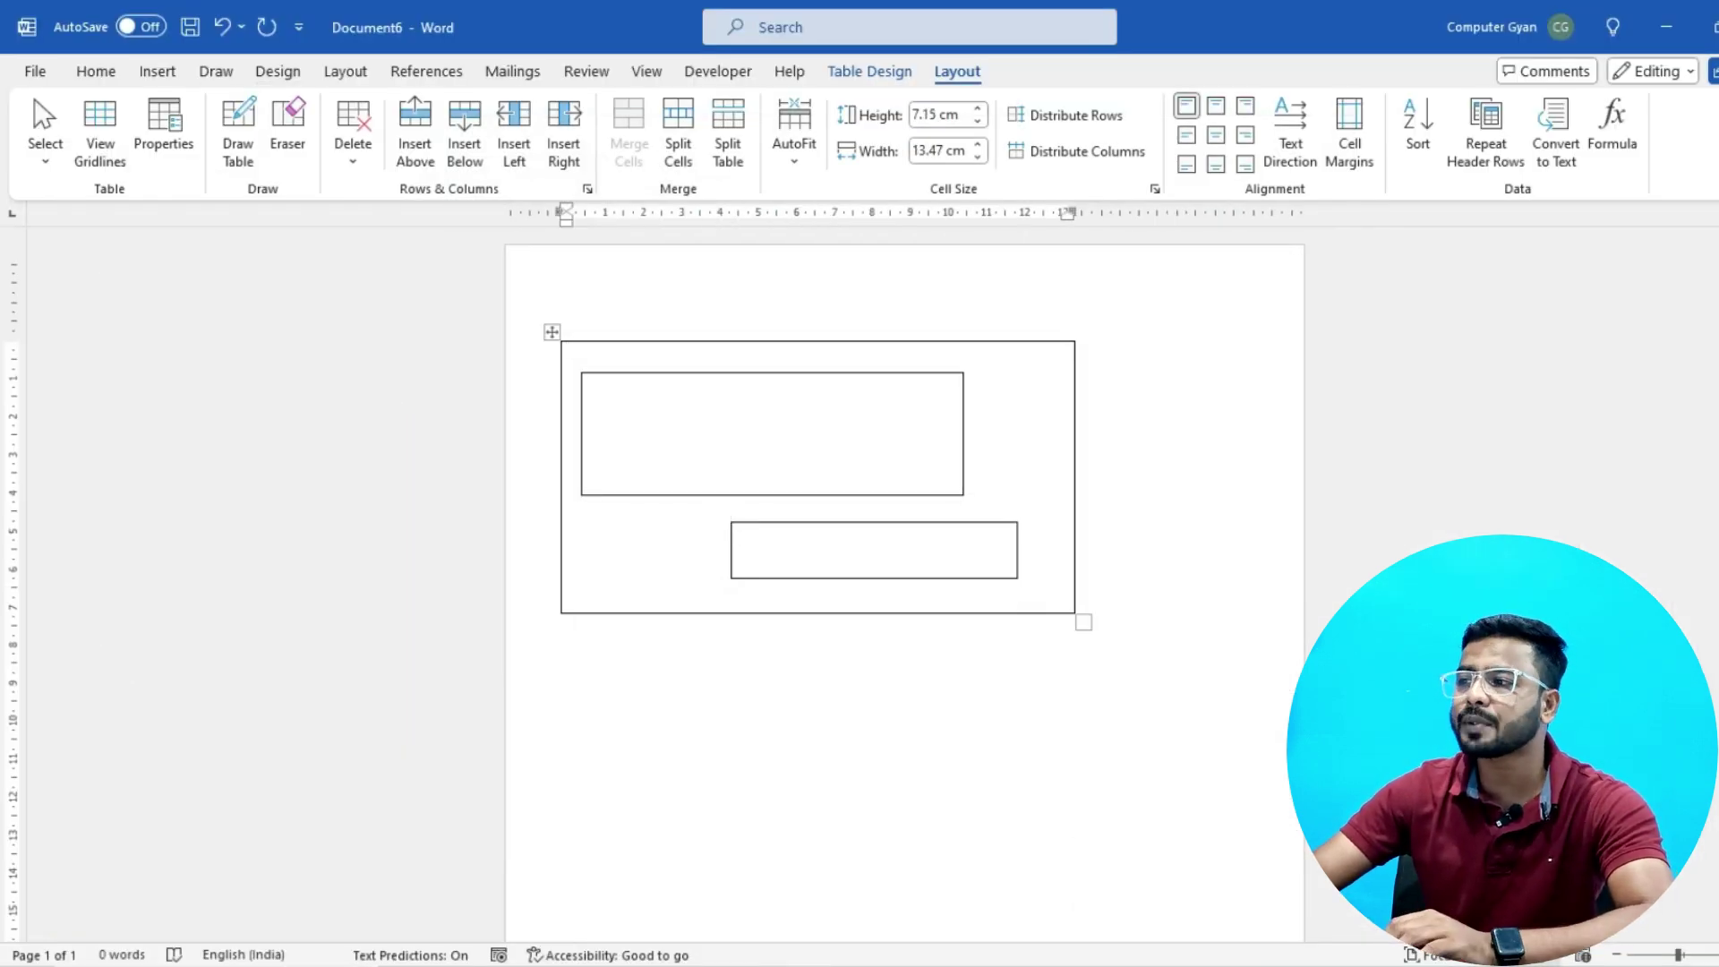
pyautogui.click(552, 332)
pyautogui.press('Delete')
pyautogui.click(553, 332)
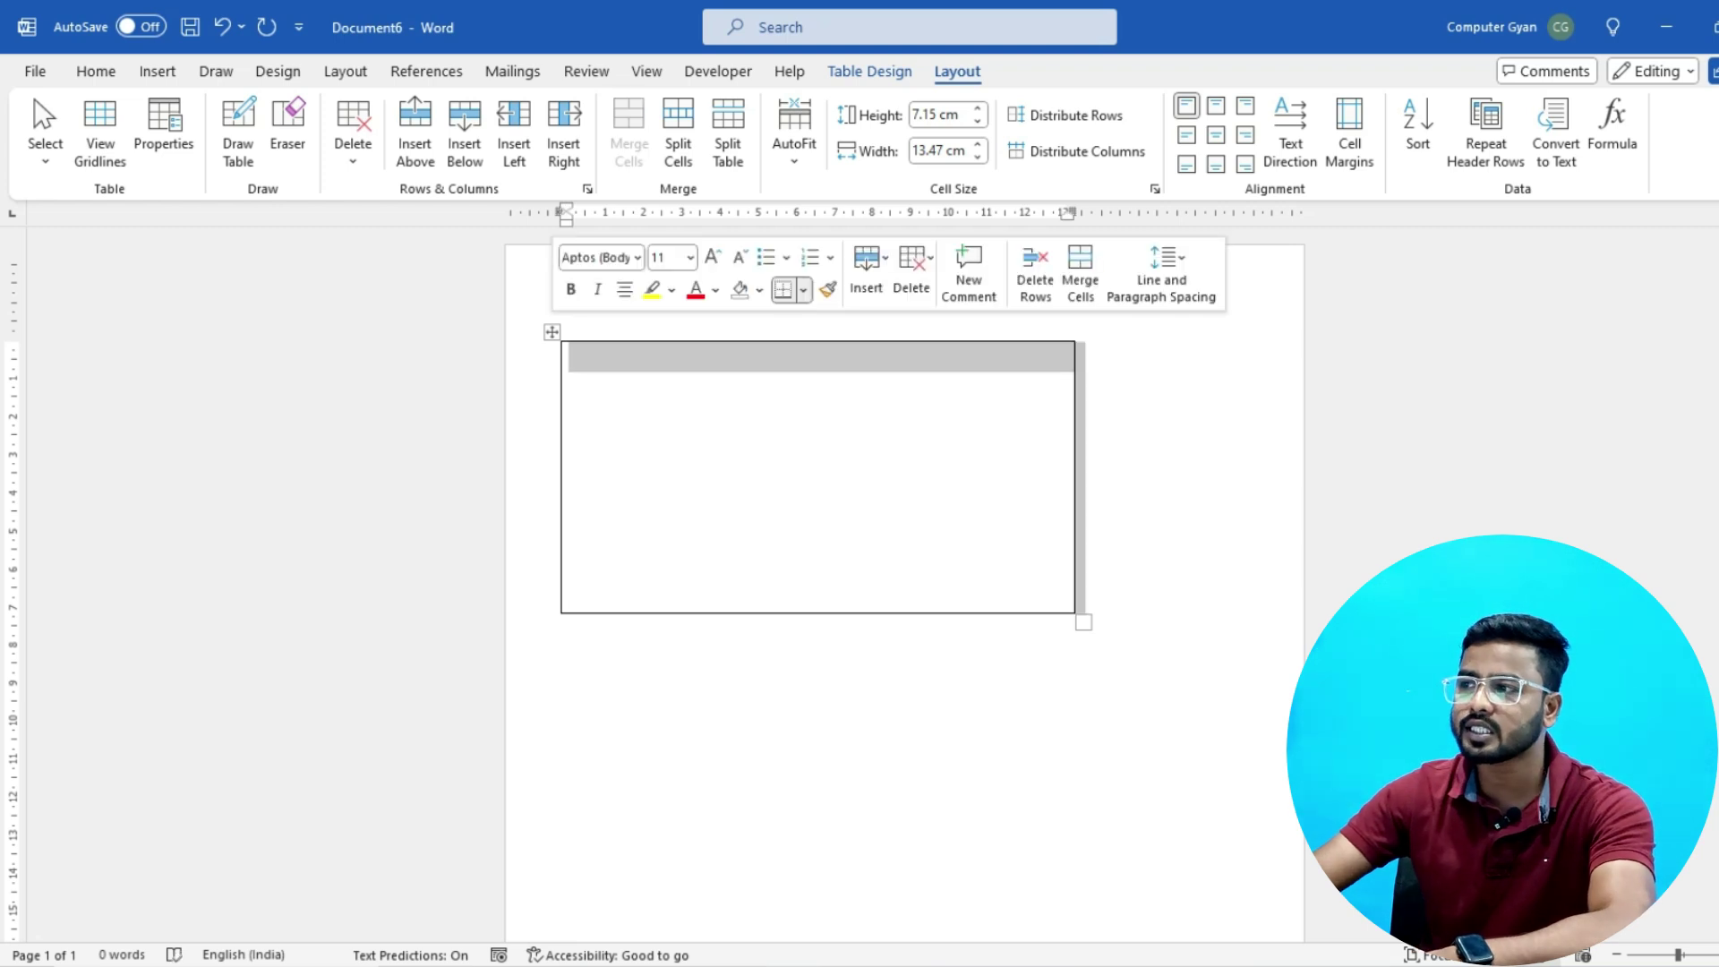
pyautogui.press('BackSpace')
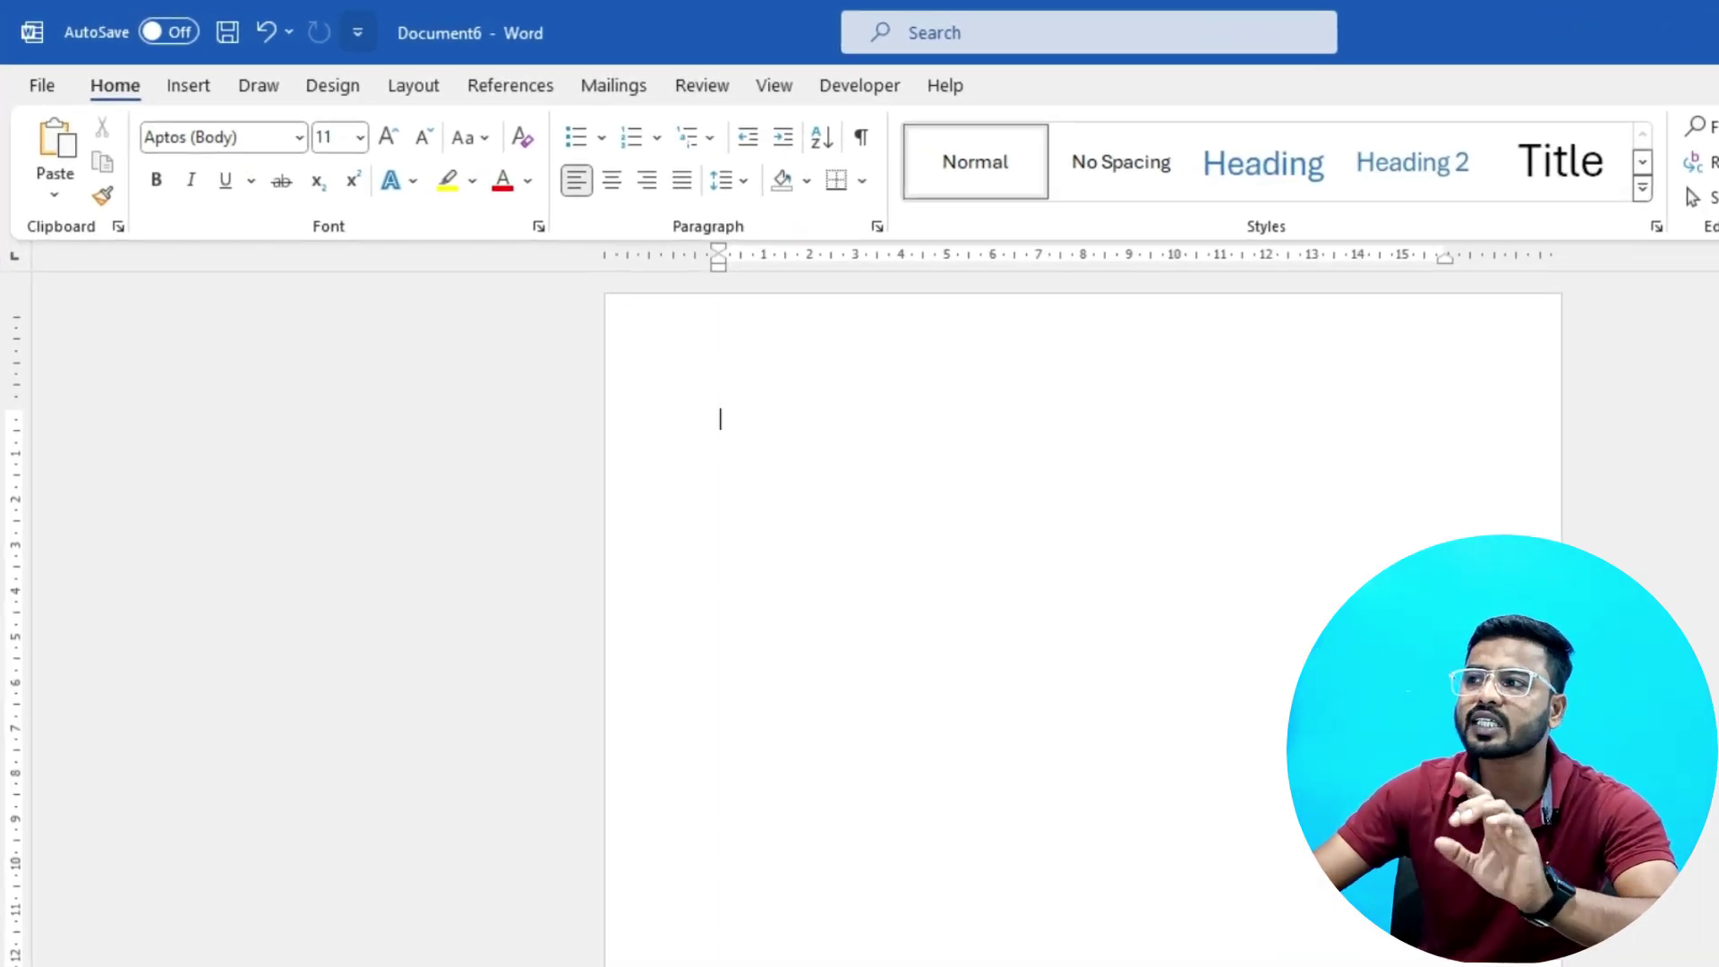
# Change the Office theme to Black in the general options.
pyautogui.click(357, 33)
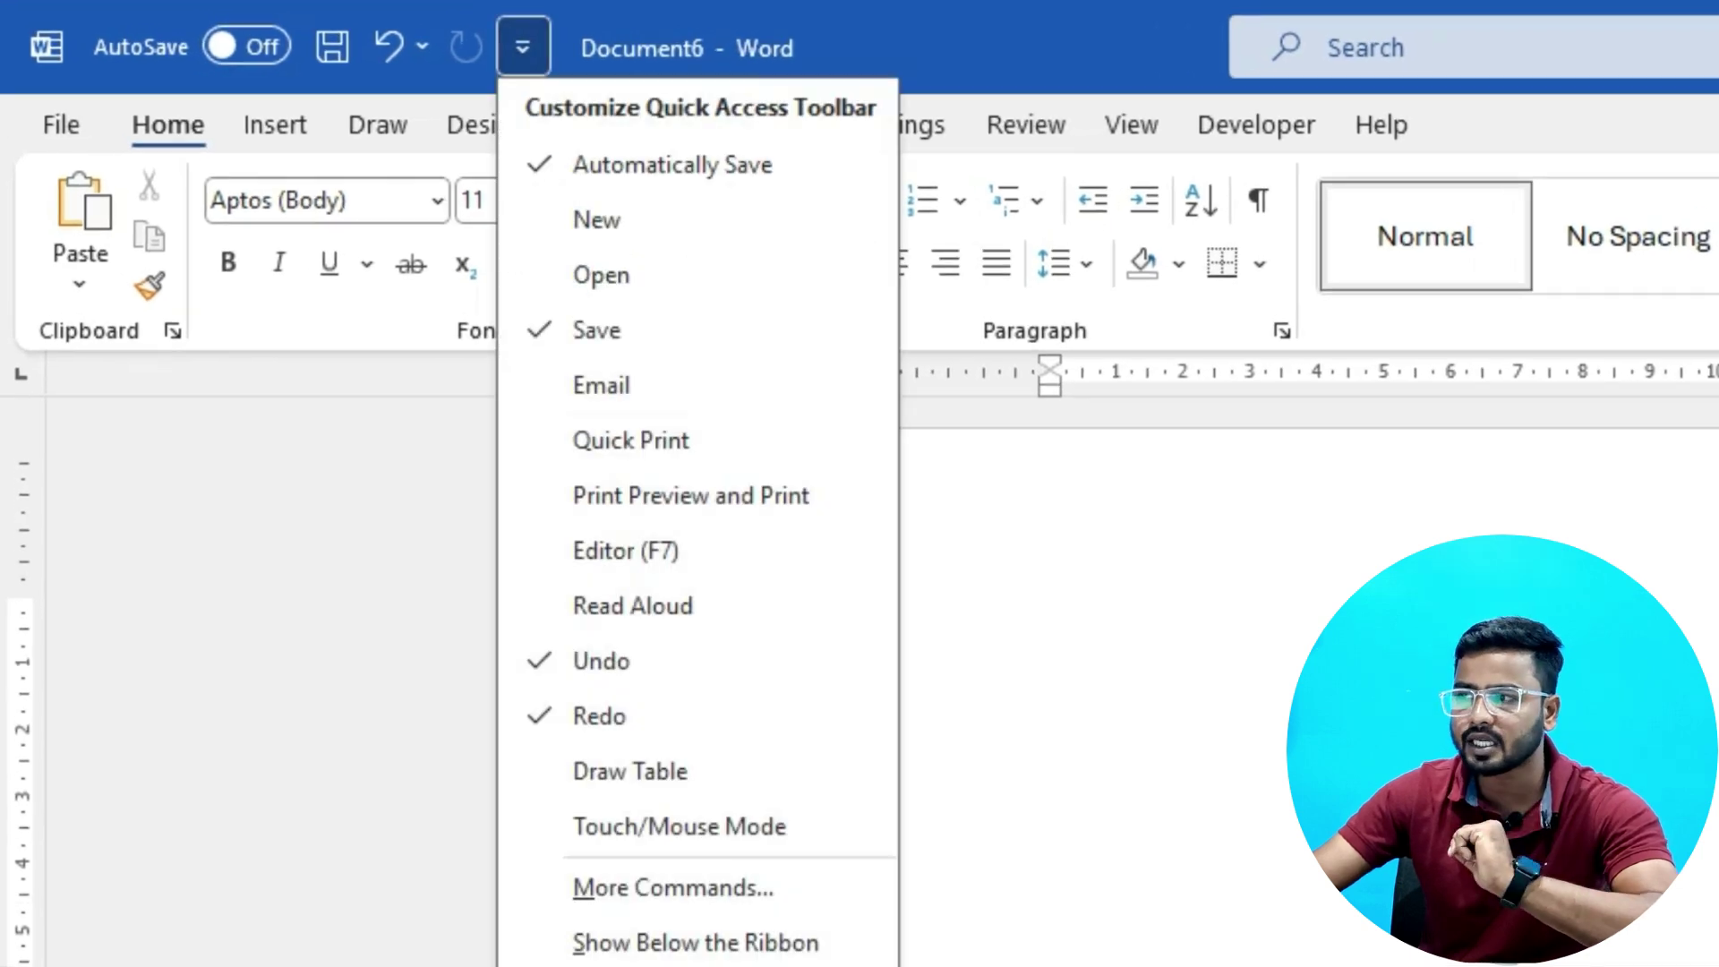
pyautogui.click(673, 887)
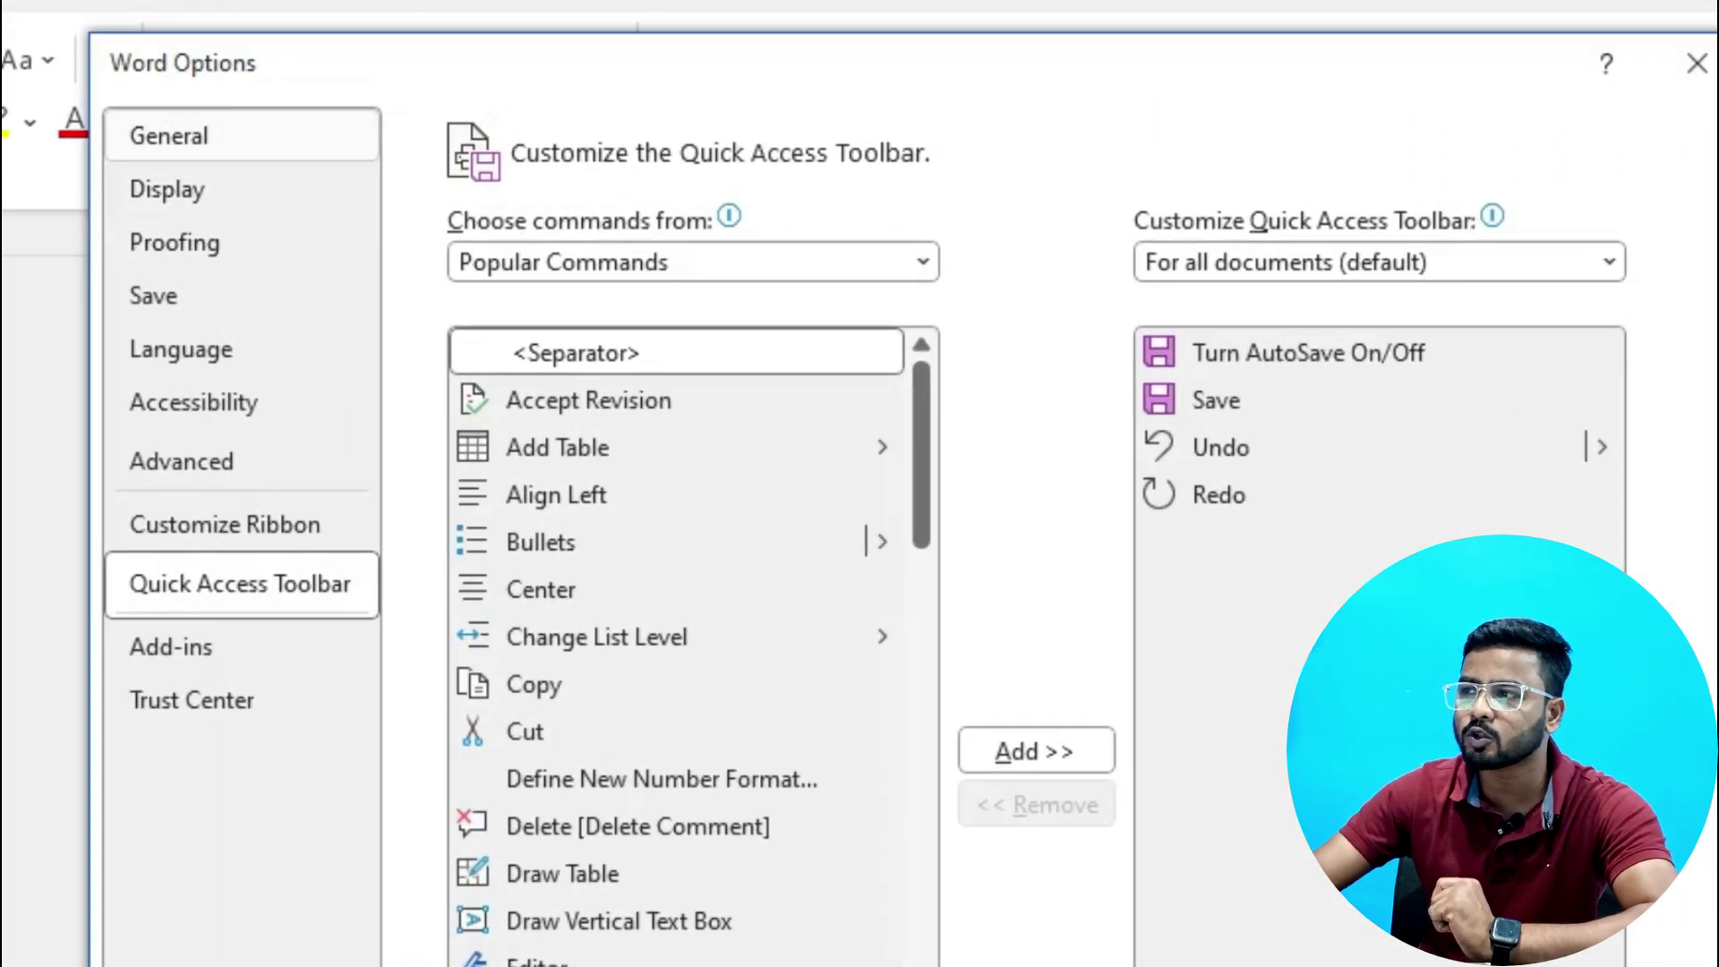
pyautogui.click(475, 159)
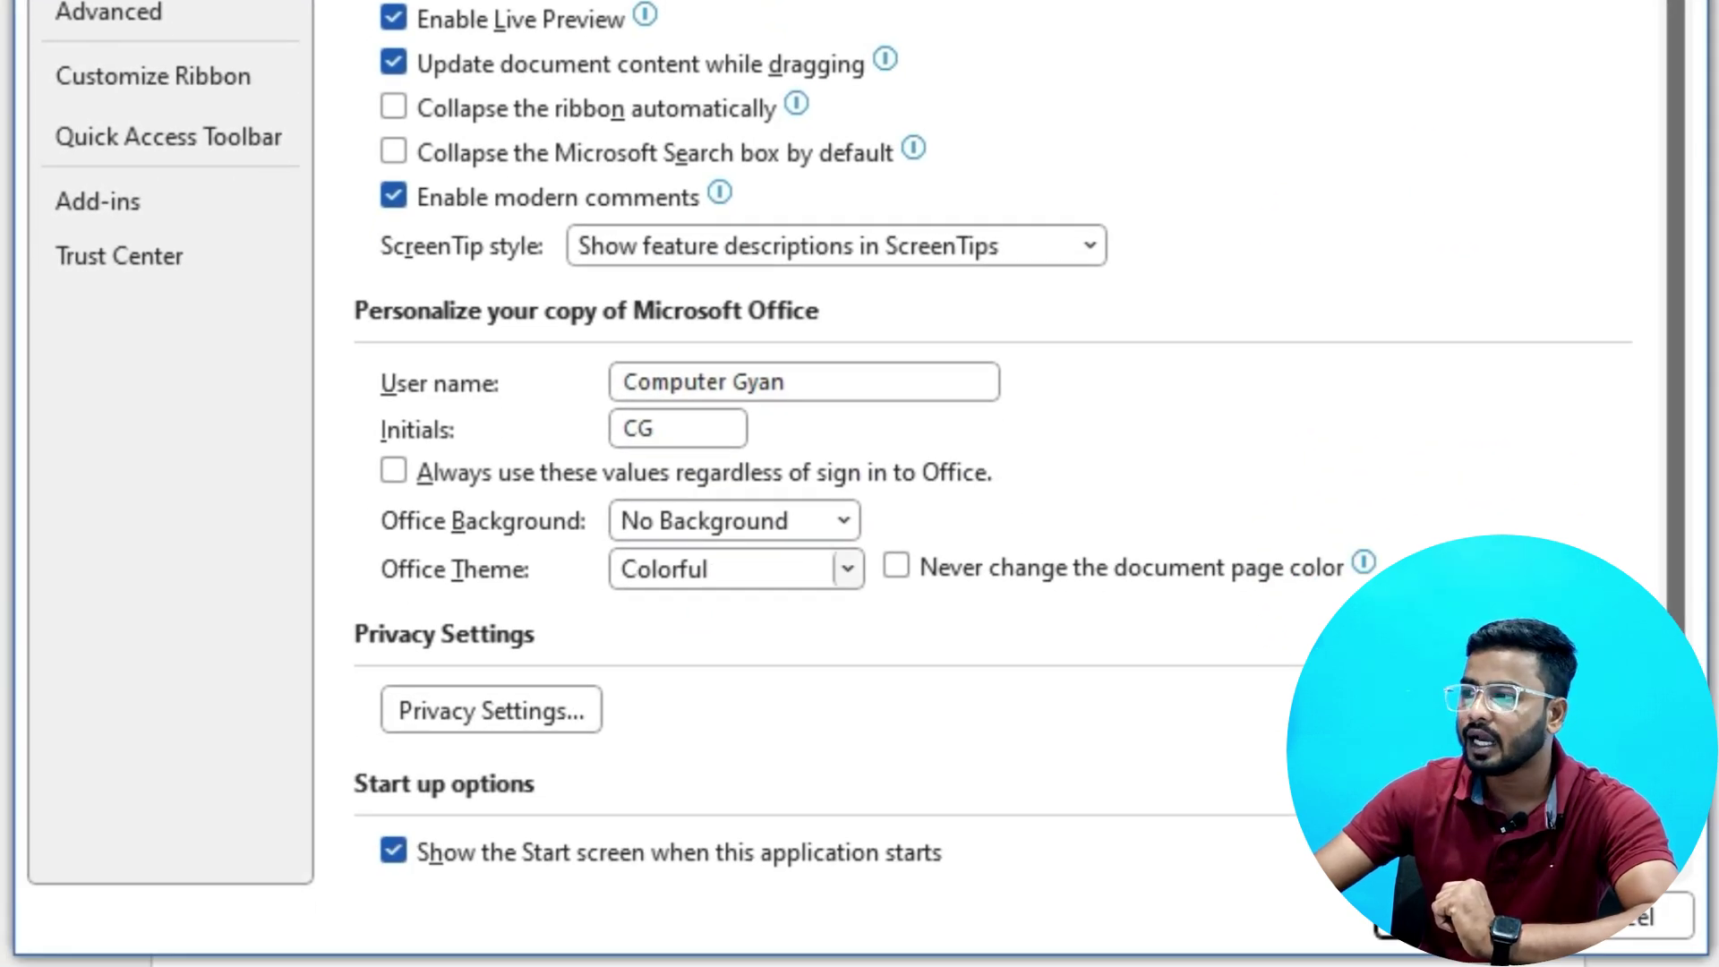
pyautogui.click(846, 569)
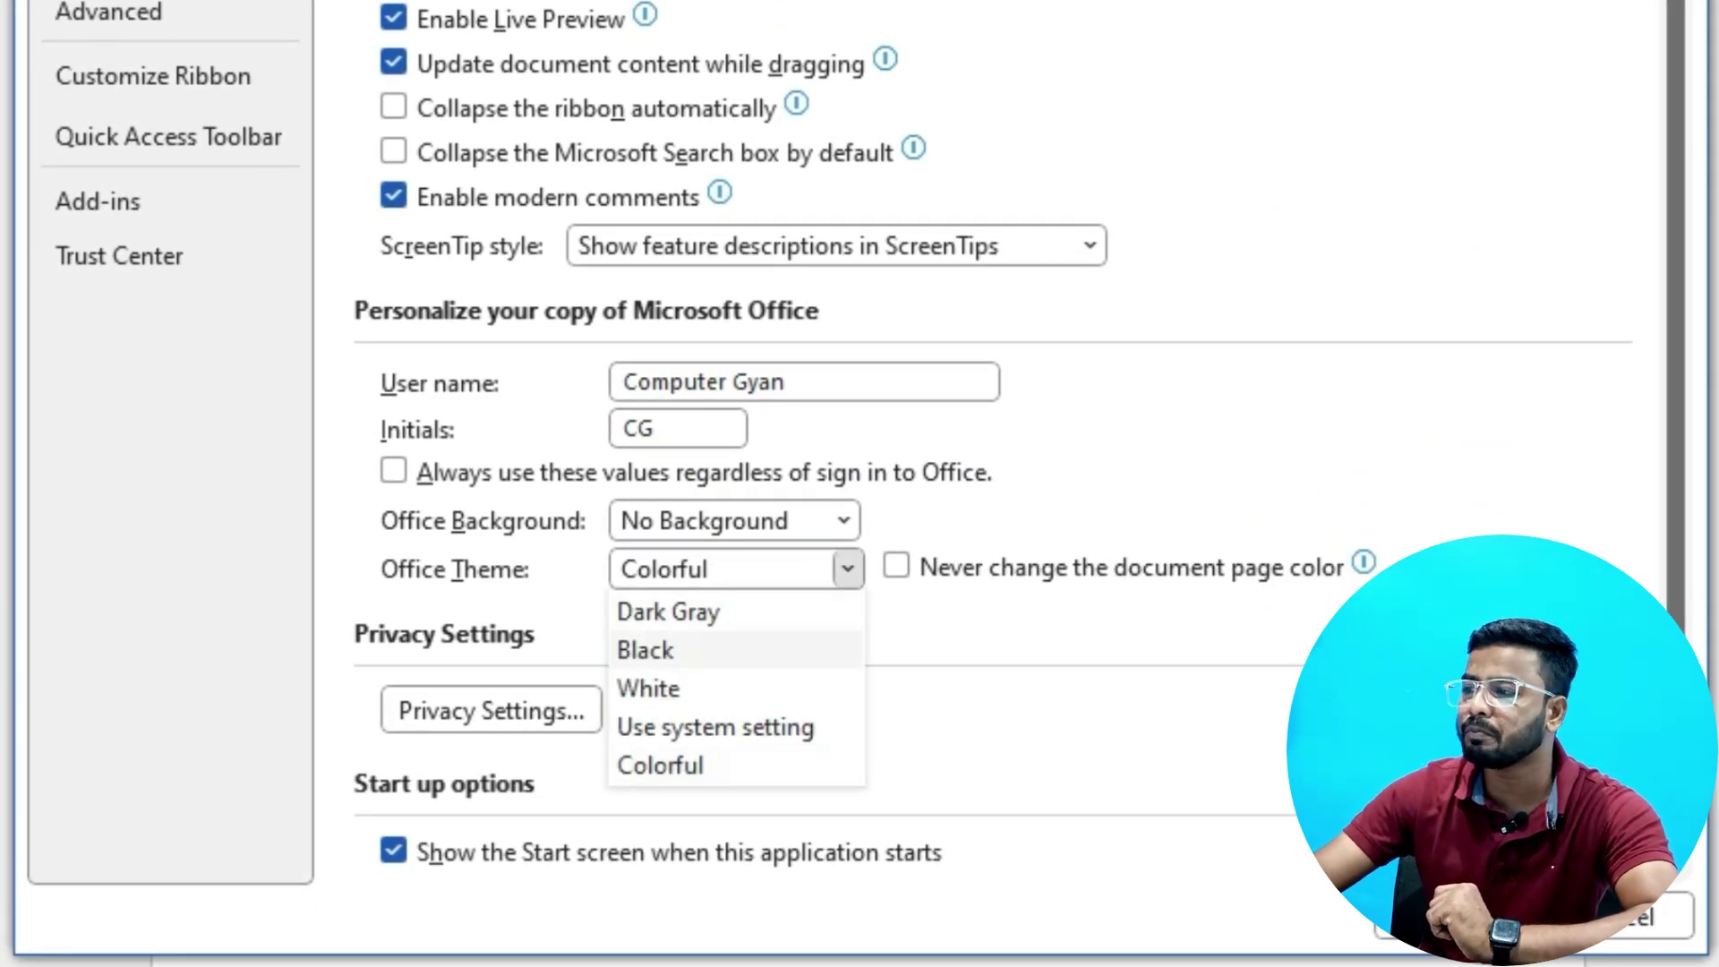
pyautogui.click(645, 650)
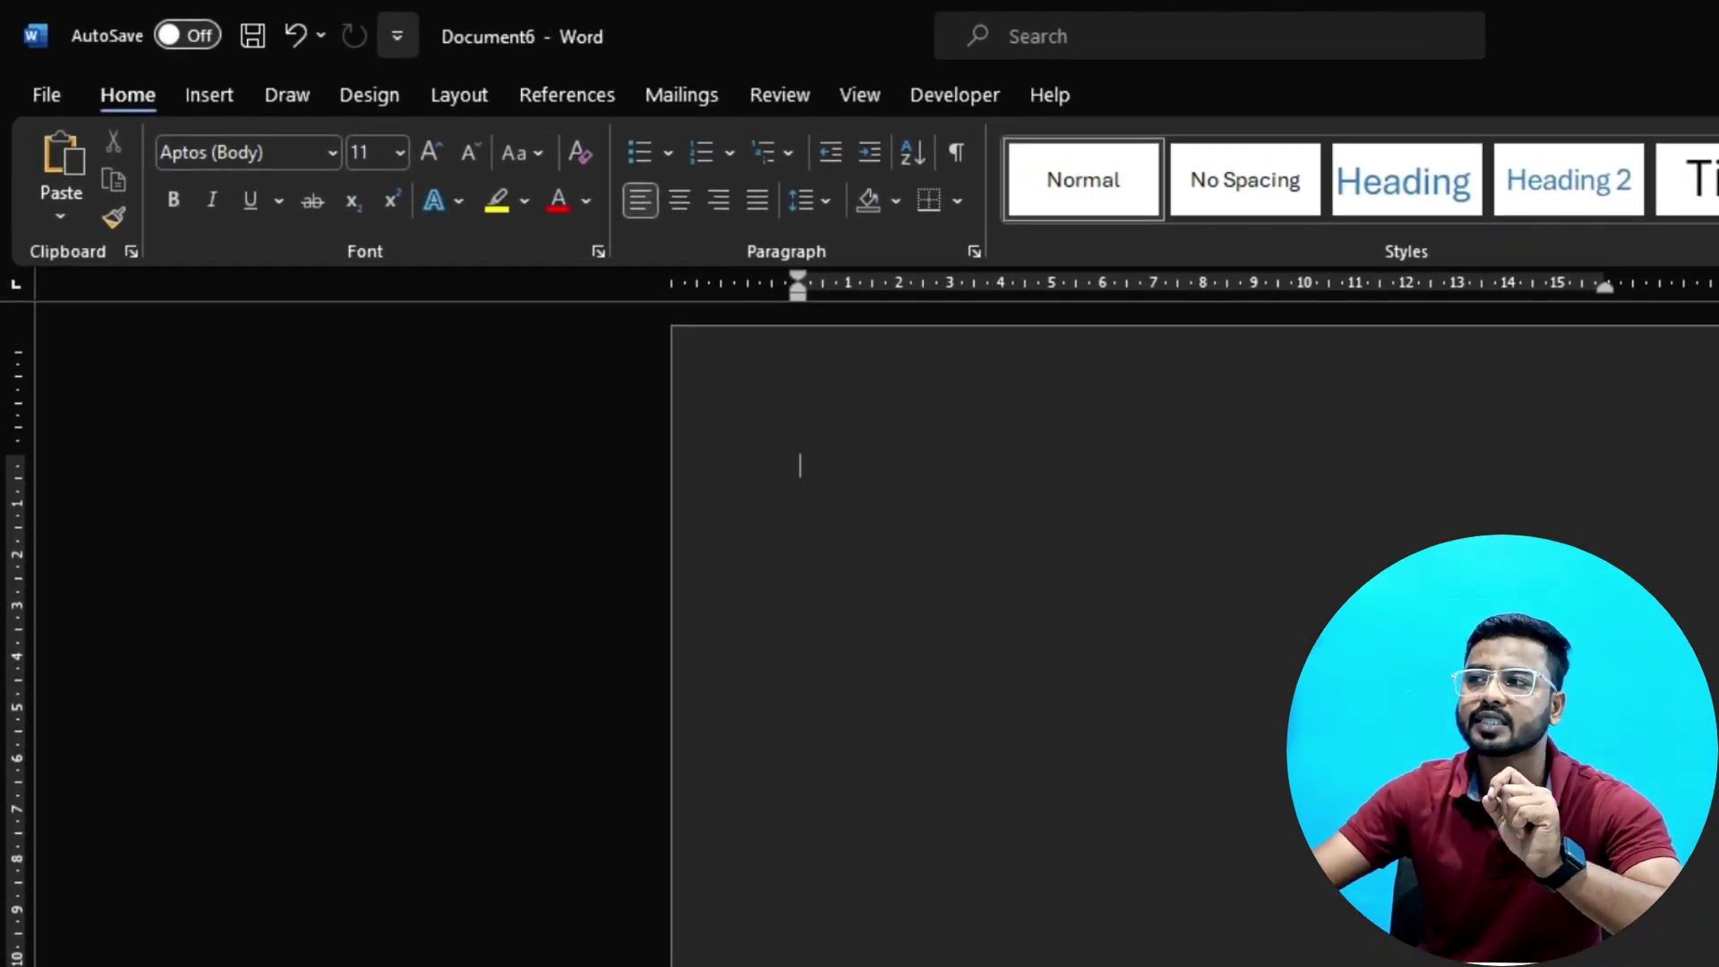
# Set the Office theme to Colorful in the general options.
pyautogui.click(397, 36)
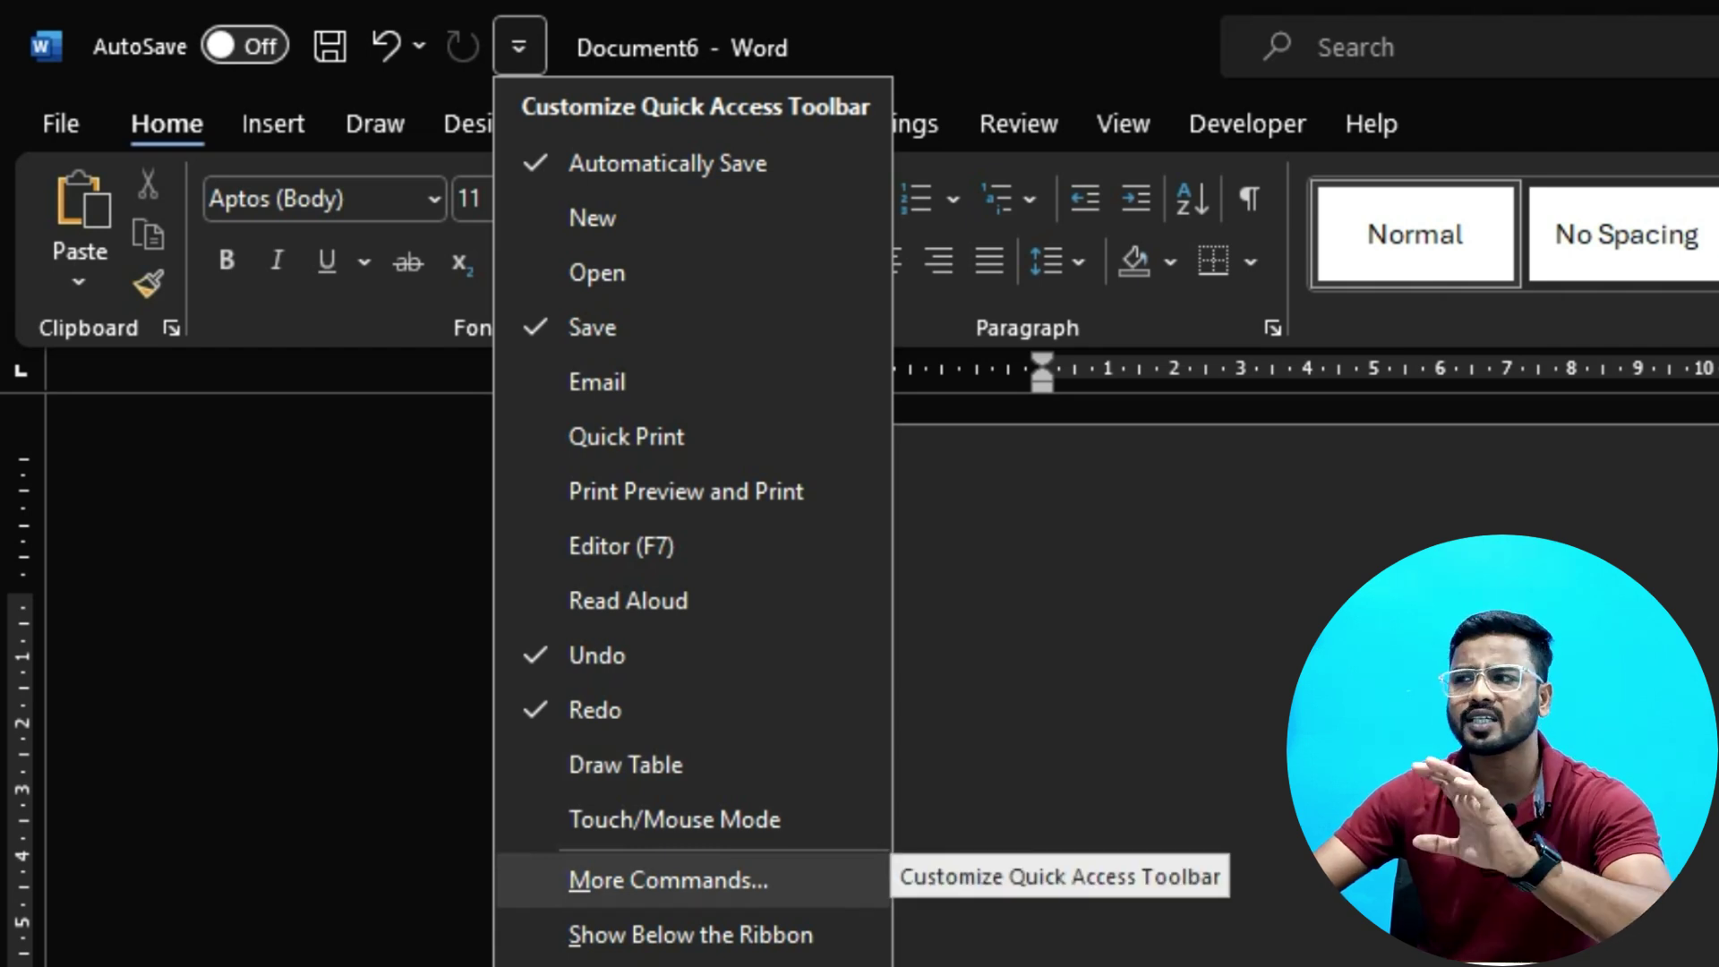
pyautogui.click(668, 879)
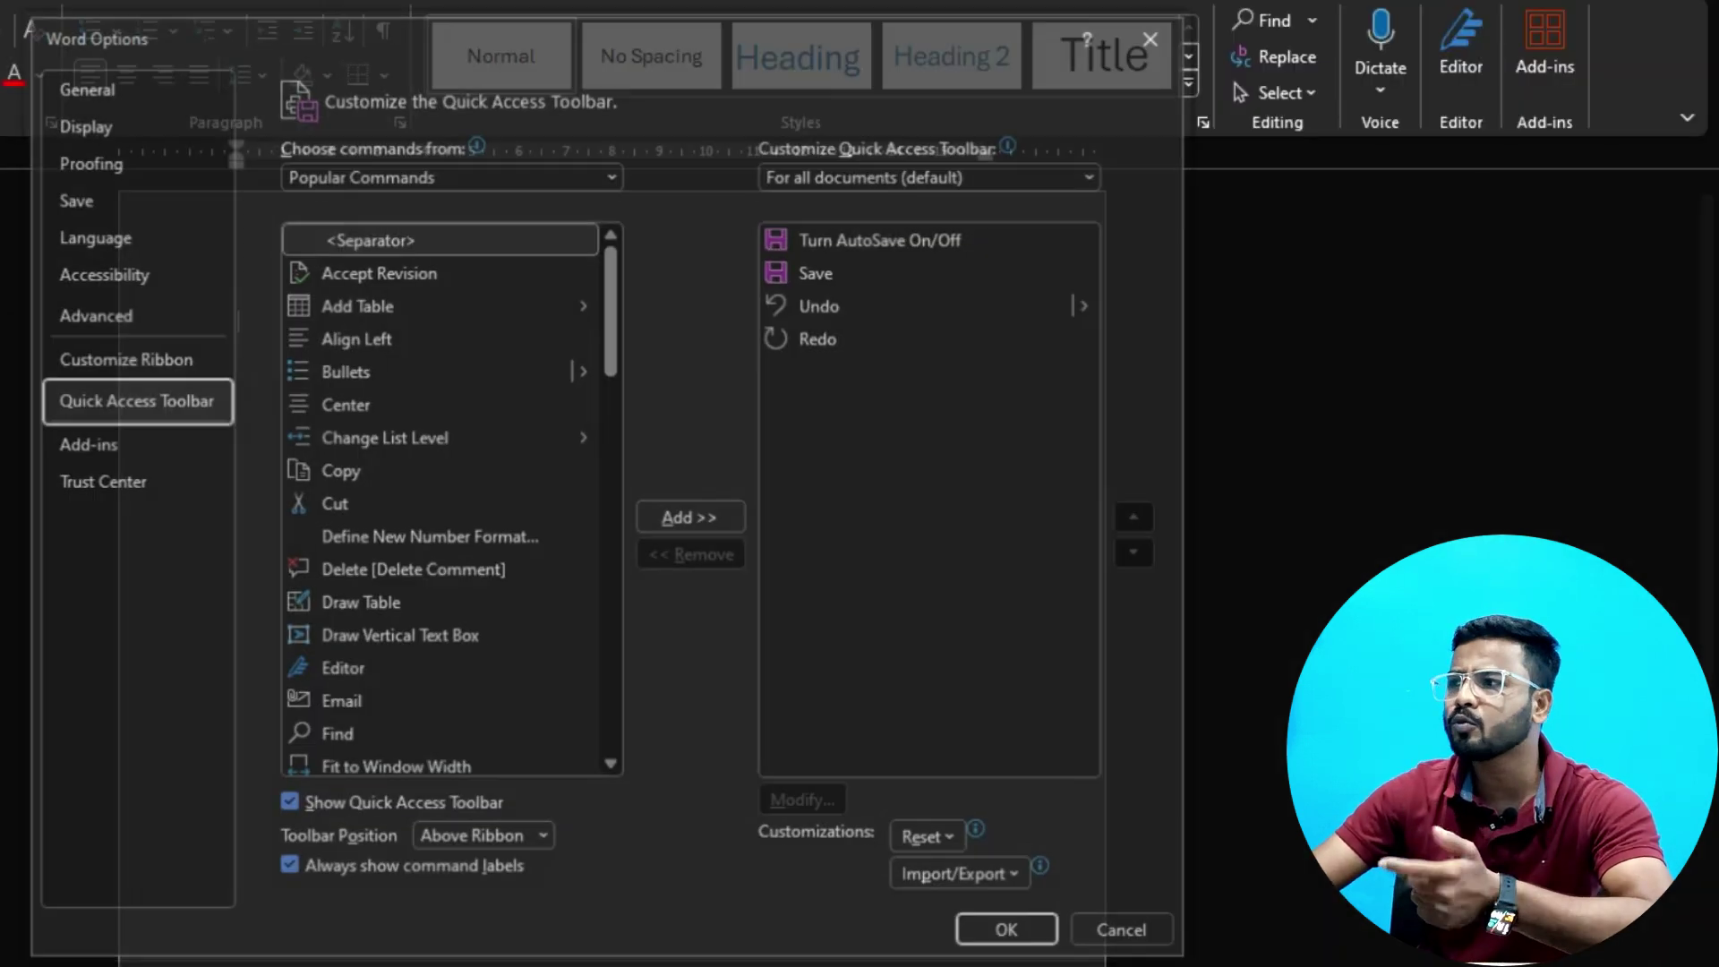
pyautogui.click(132, 84)
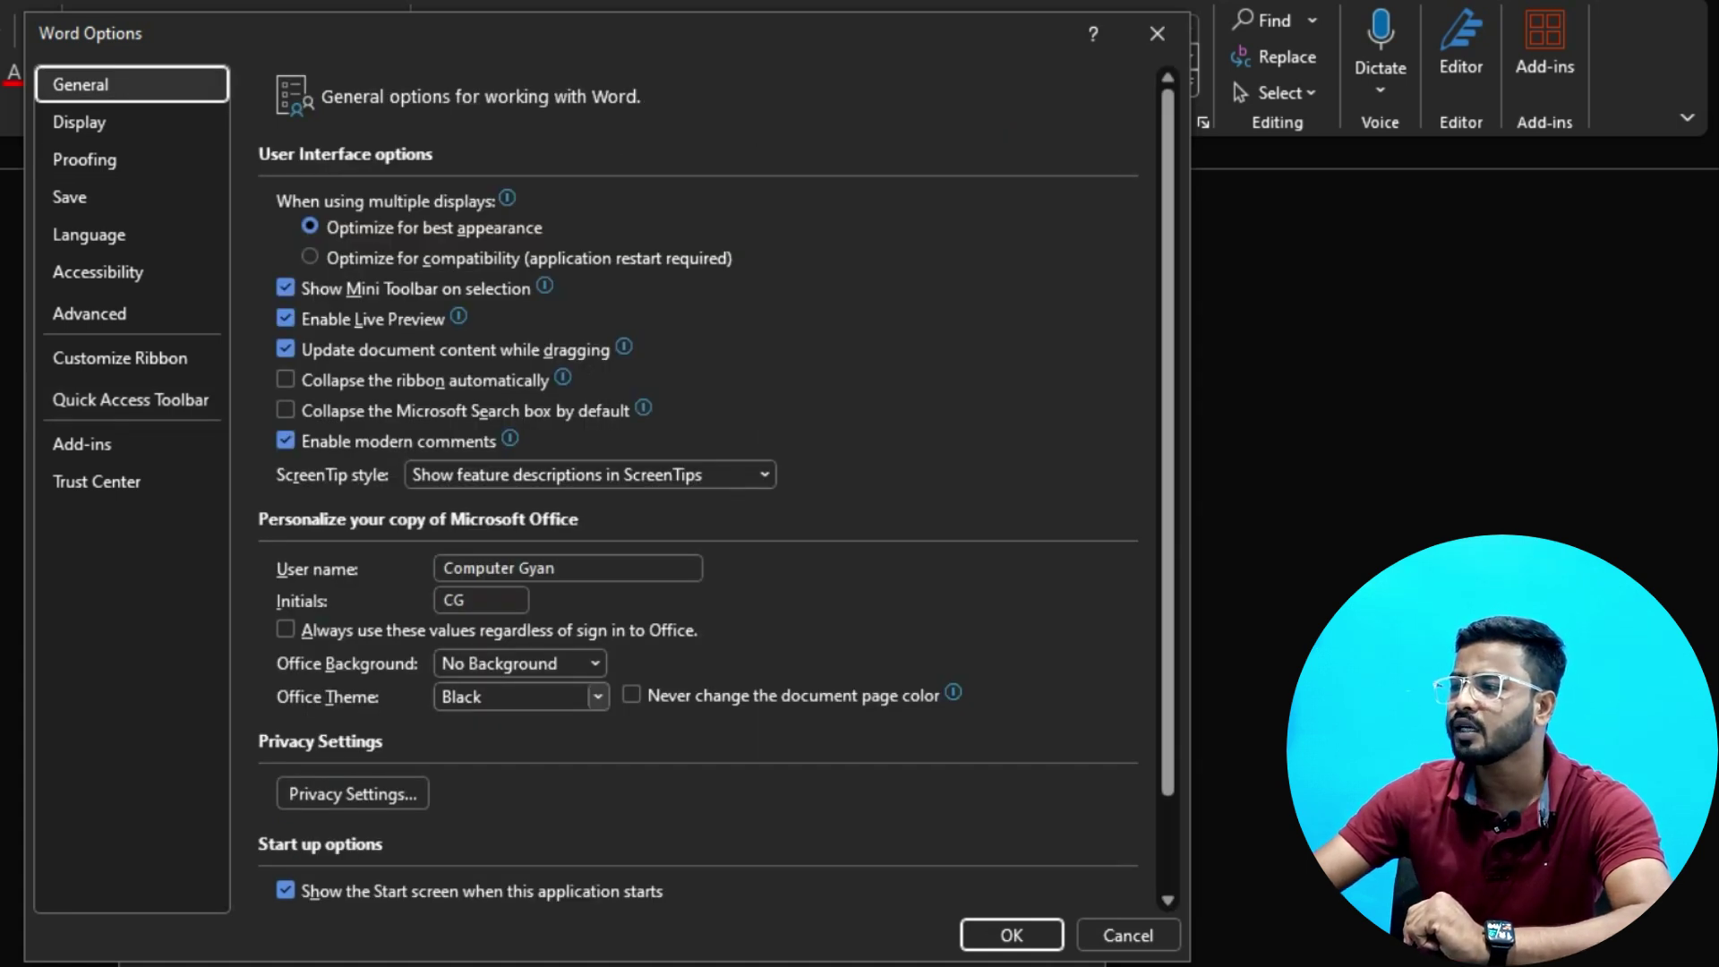
pyautogui.click(597, 696)
pyautogui.click(469, 831)
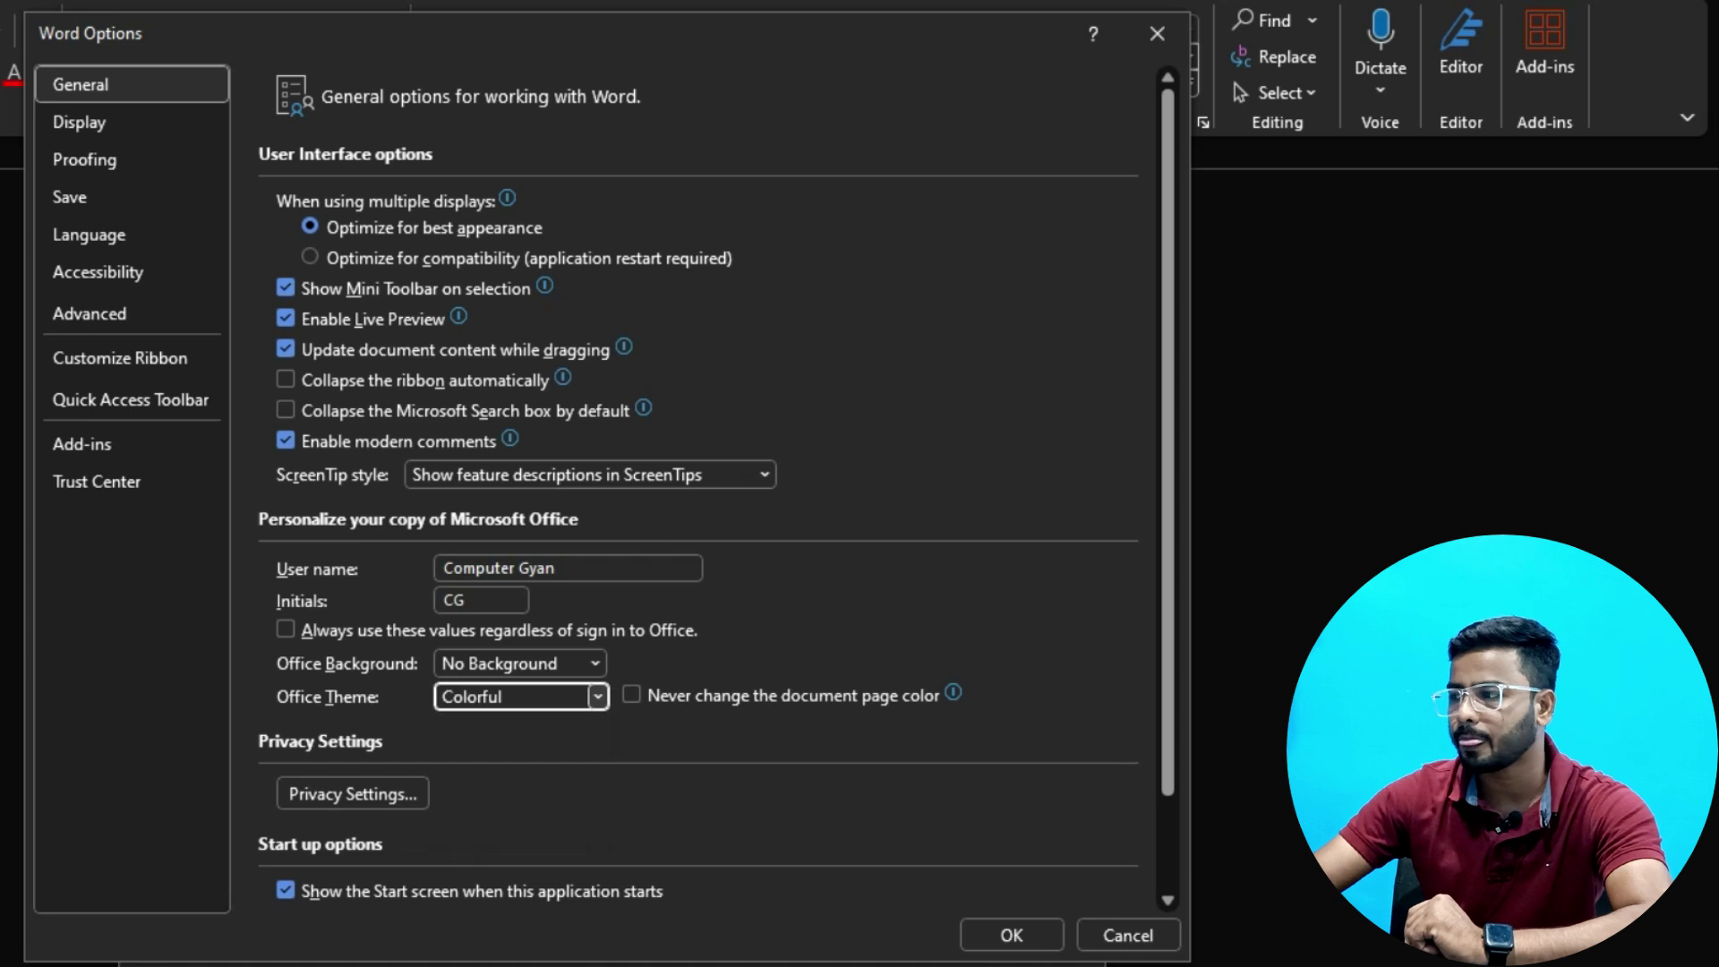
pyautogui.click(1012, 935)
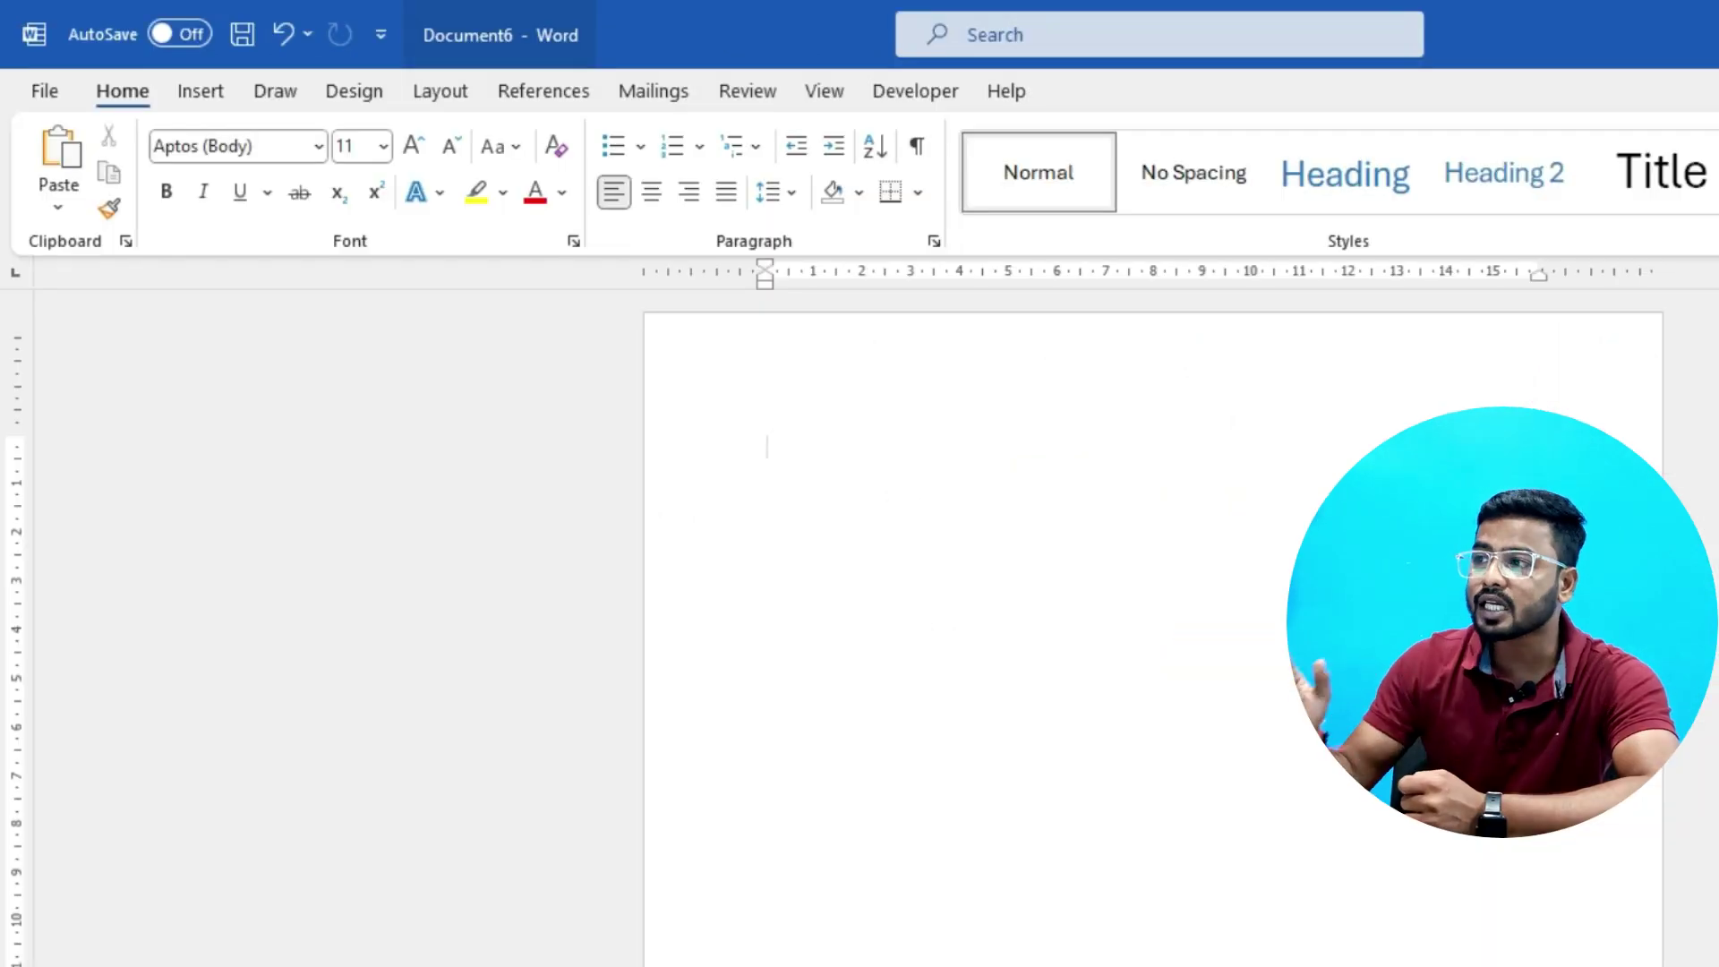
# Enter the sample text "Dkjkdd" and save the document to drive D: under a file name containing the owner's first name.
pyautogui.write('dkjkdd')
pyautogui.press('Return')
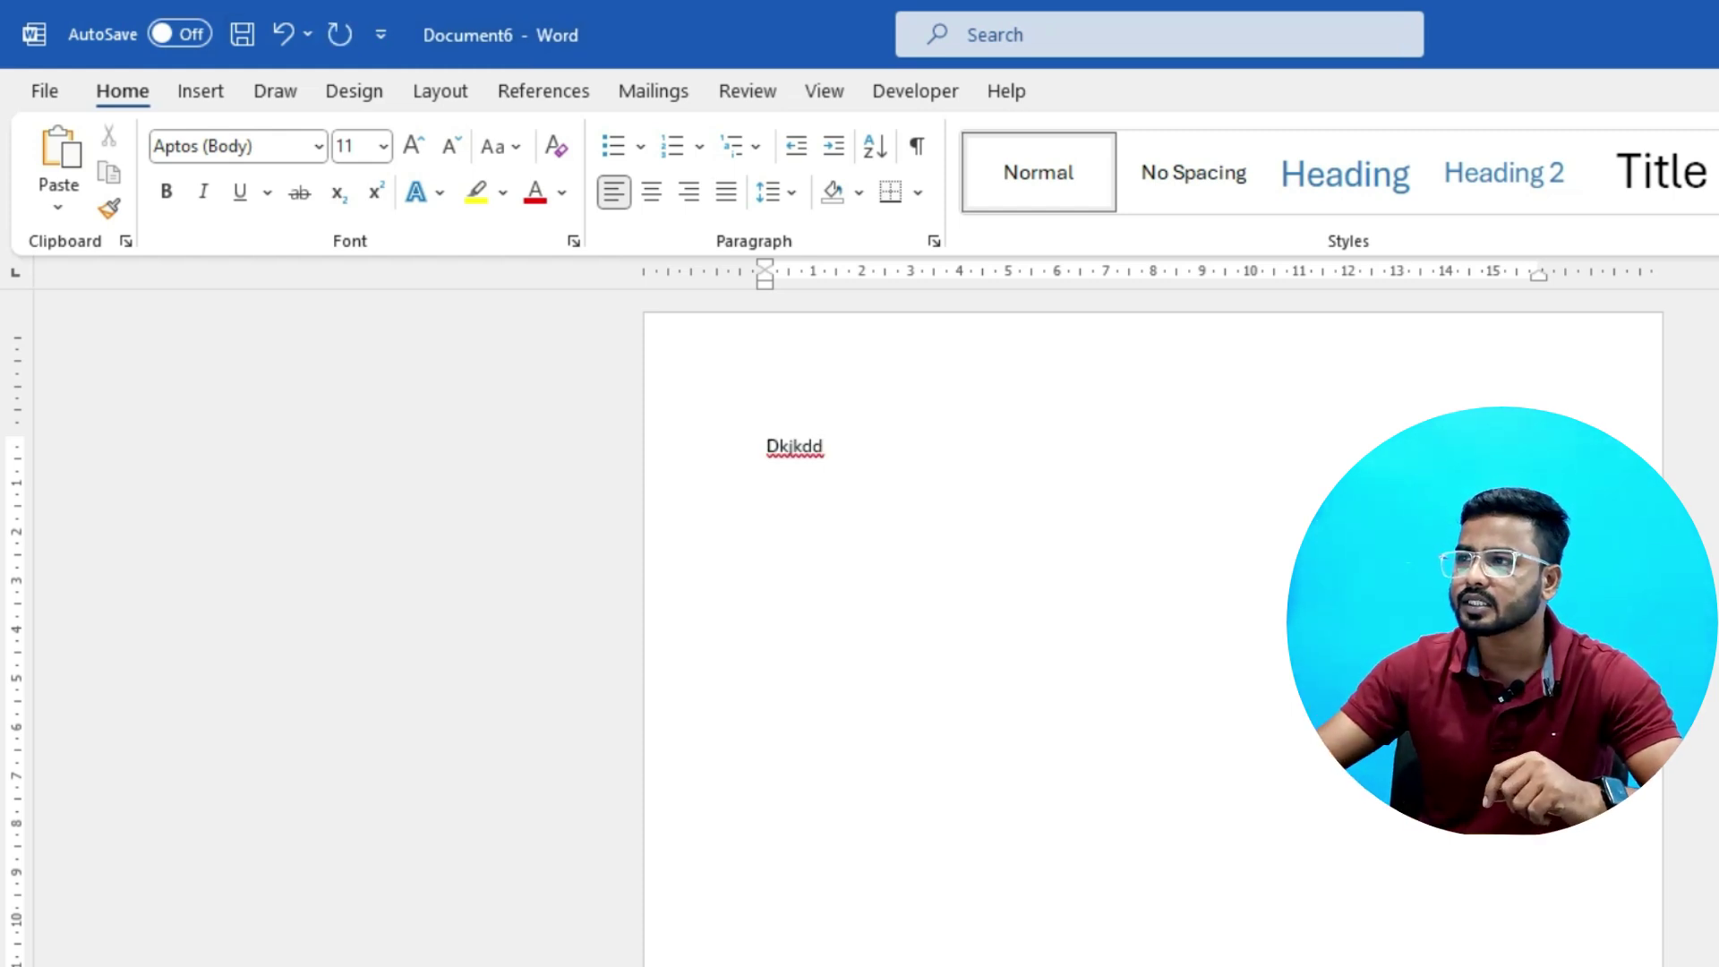
pyautogui.hotkey('ctrl', 's')
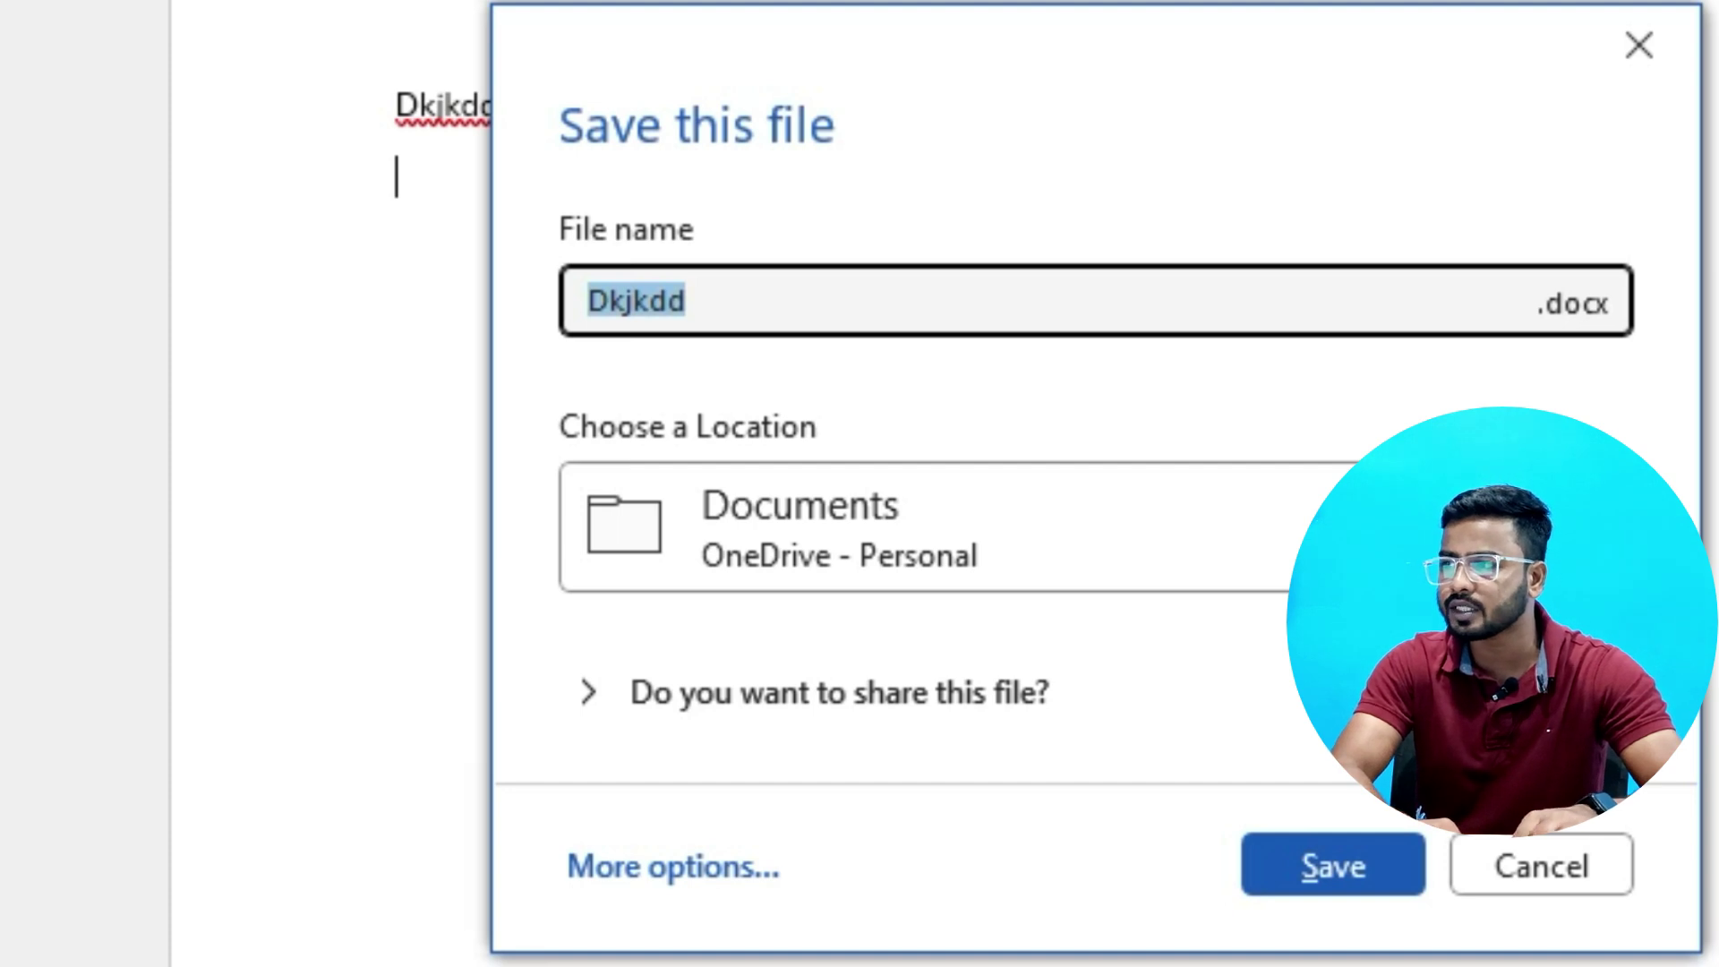
pyautogui.write("amit's file")
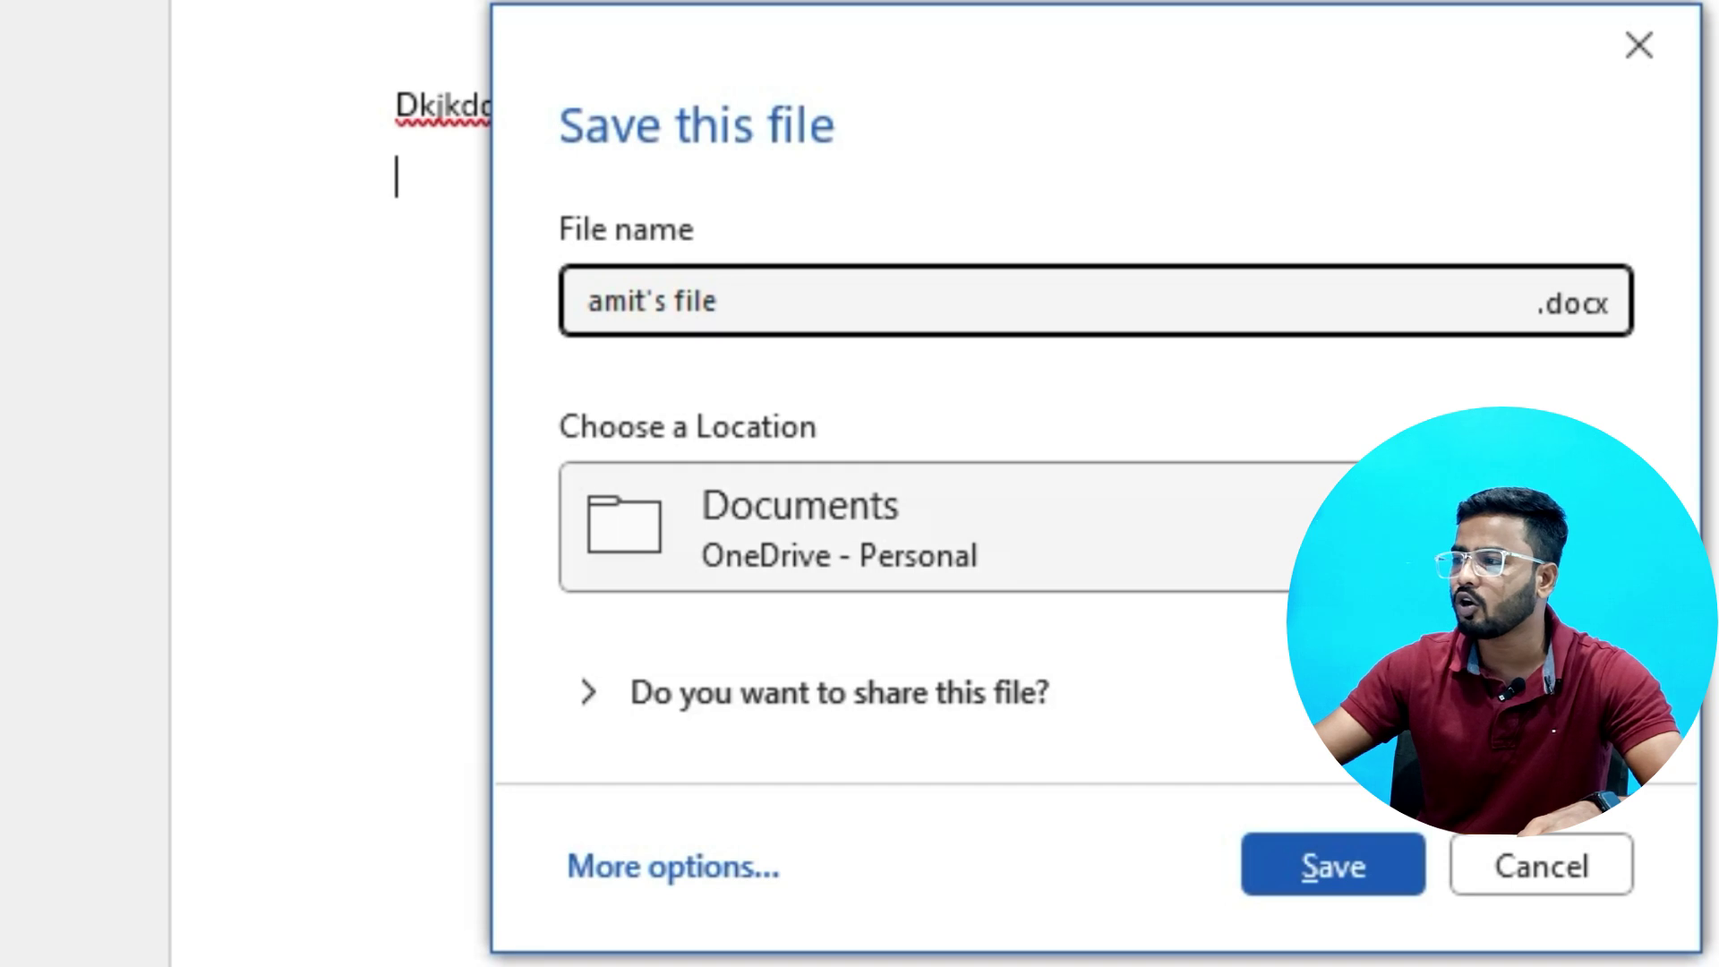
pyautogui.click(922, 527)
pyautogui.click(922, 8)
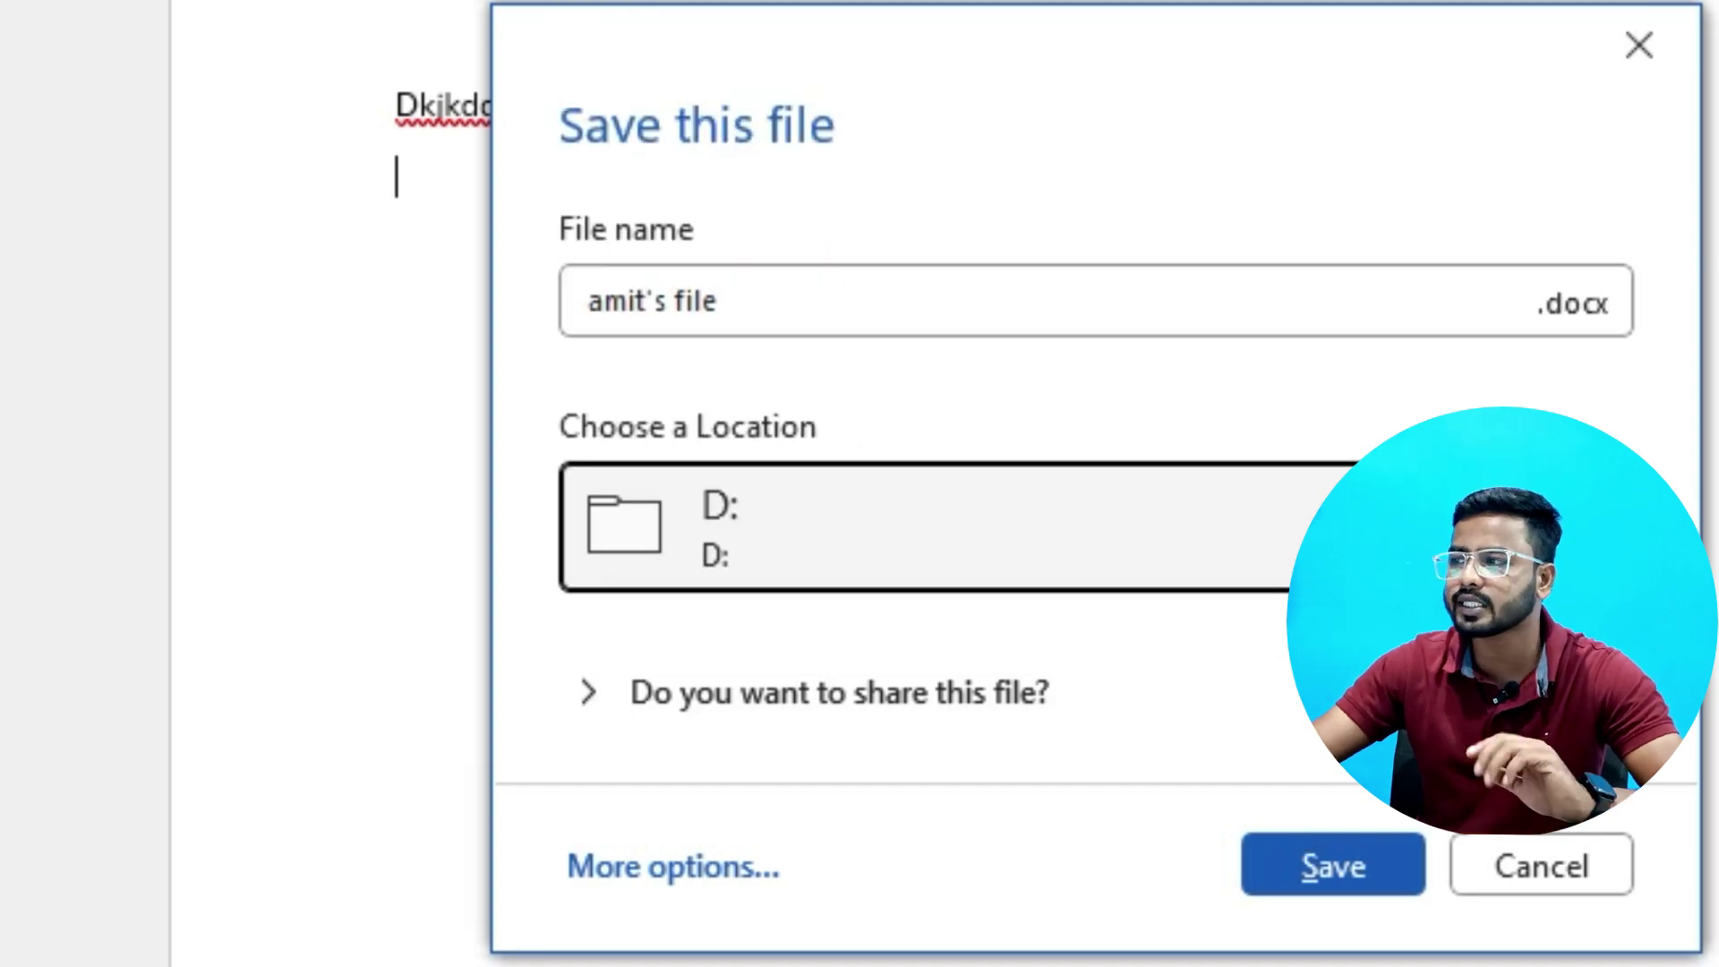
pyautogui.click(1333, 865)
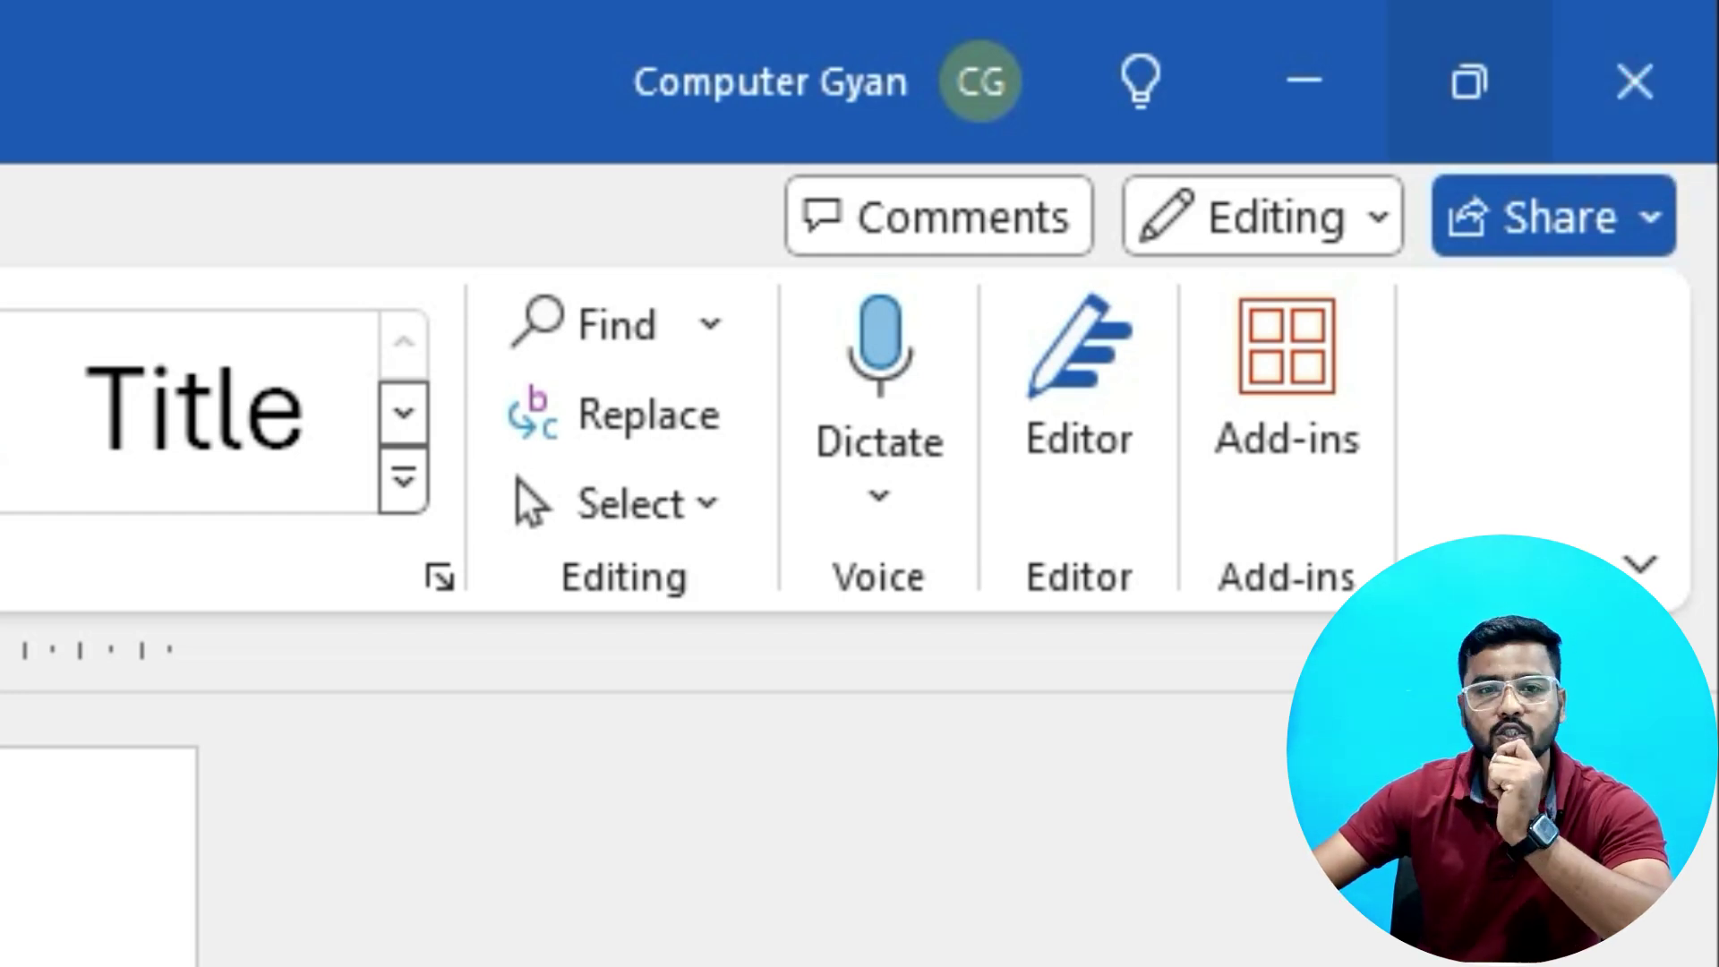
# Restore the maximized window to a smaller size, narrow it to under half the screen and stretch it to the full desktop height.
pyautogui.click(1468, 83)
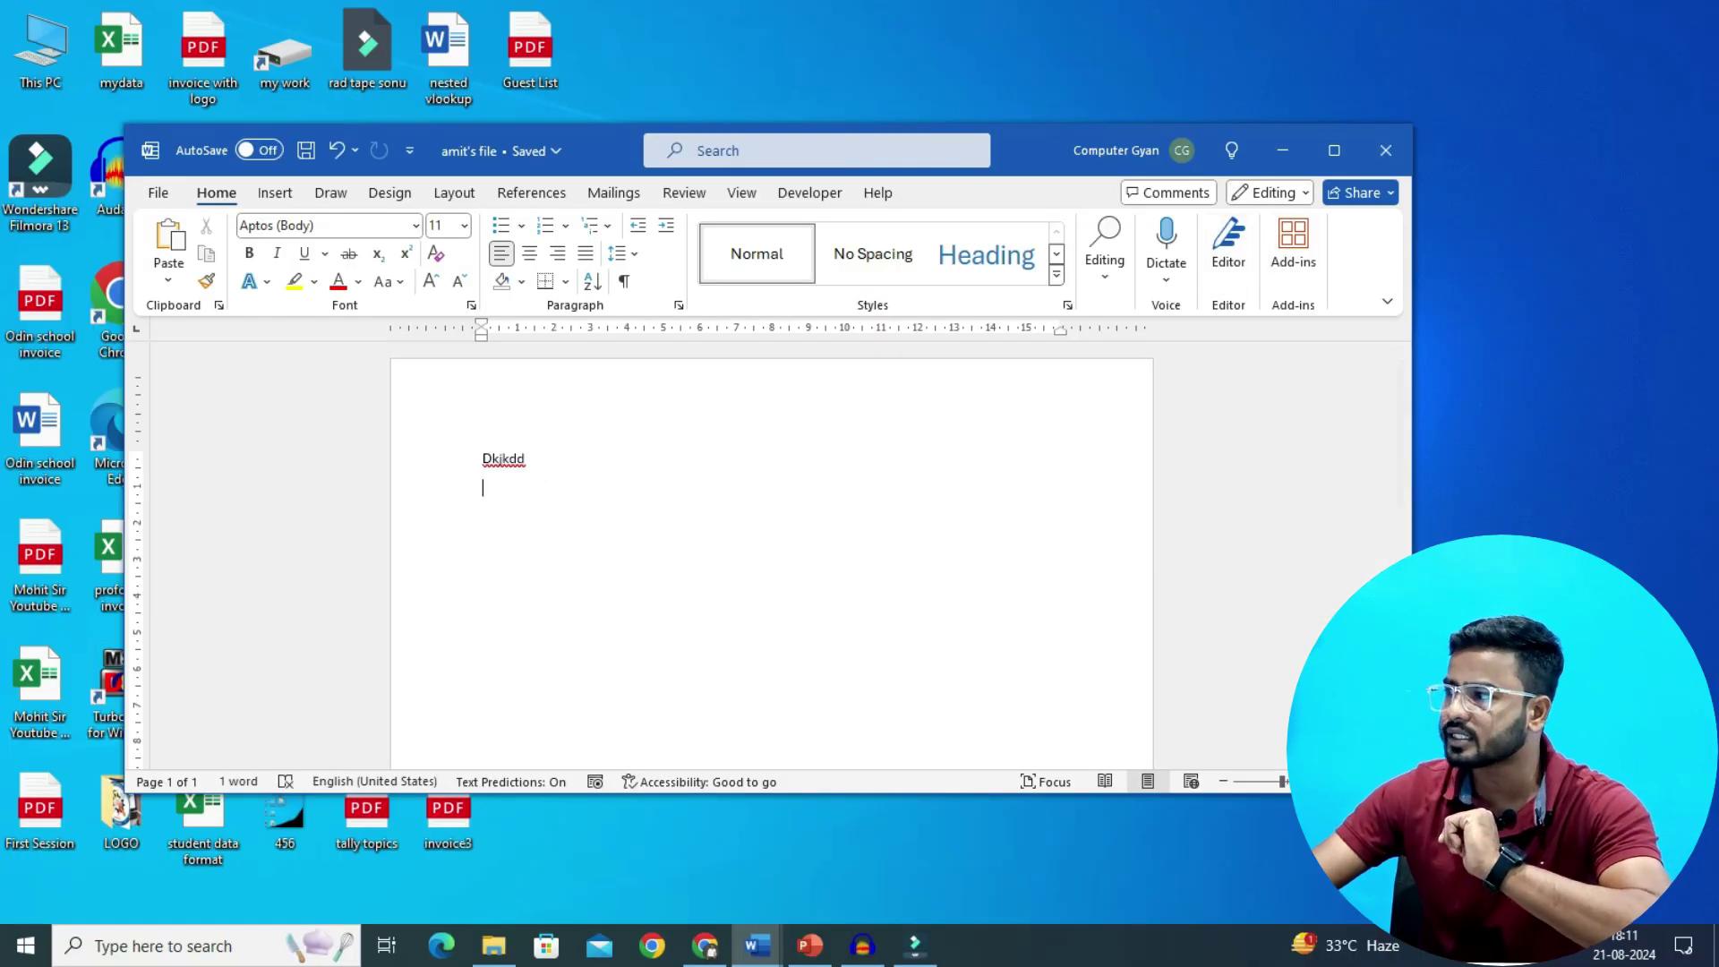
pyautogui.moveTo(1411, 417); pyautogui.dragTo(804, 417)
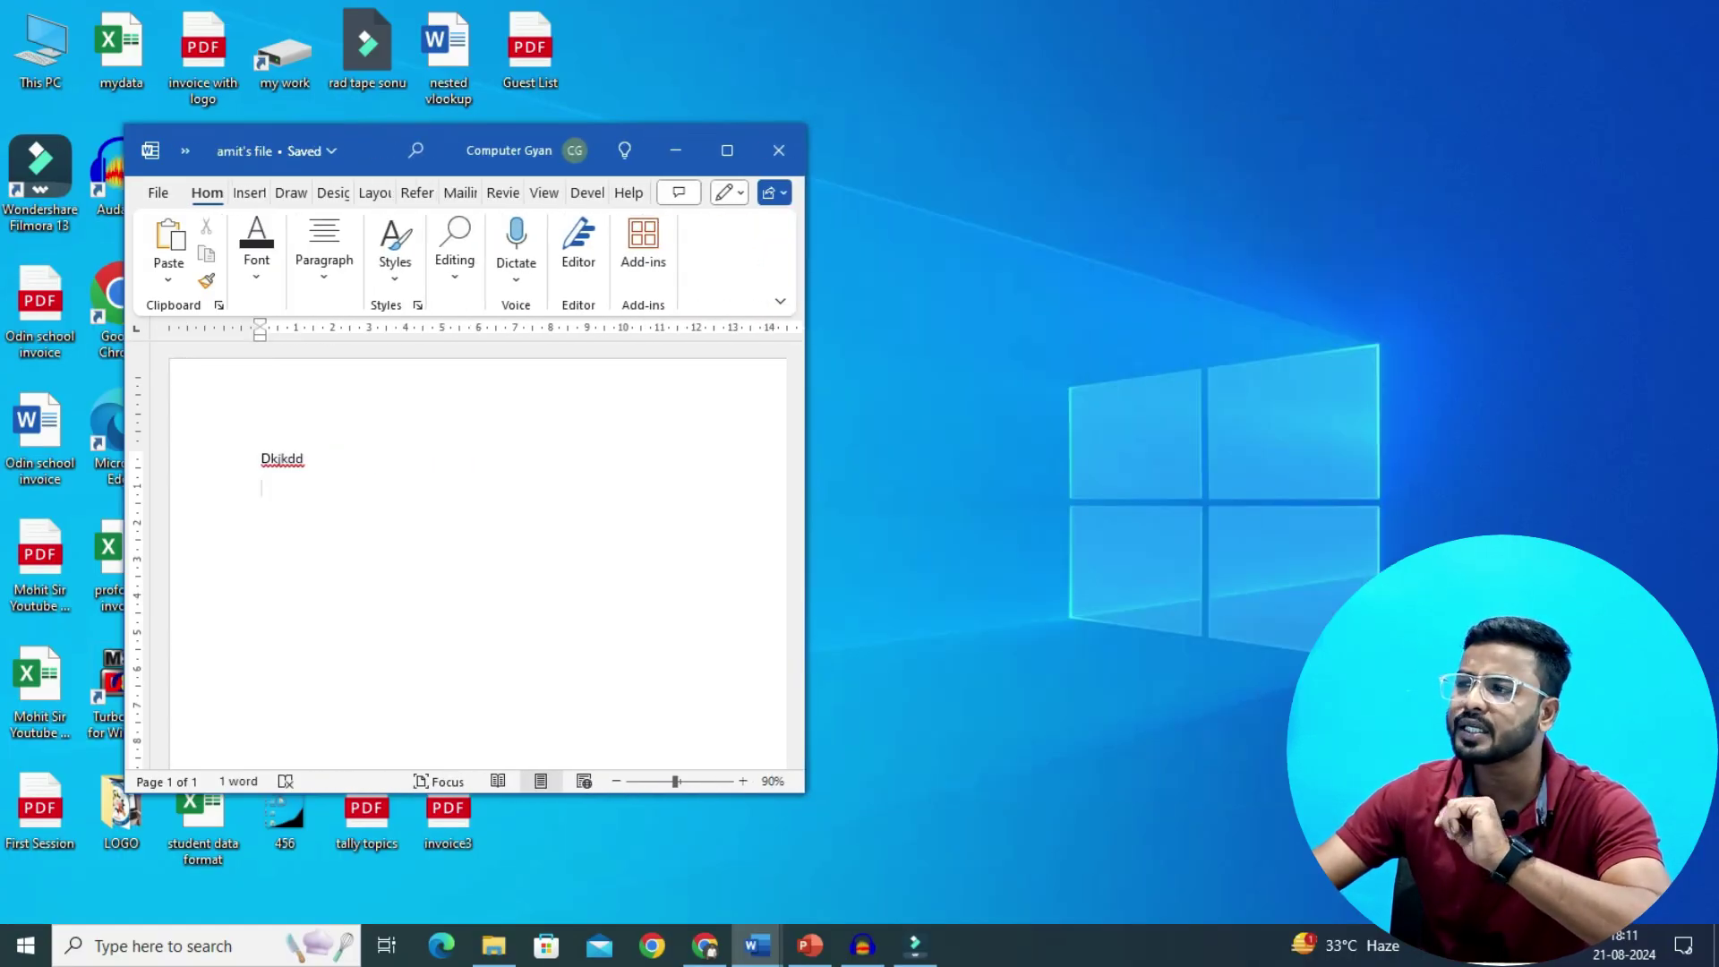
pyautogui.moveTo(519, 123); pyautogui.dragTo(519, 0)
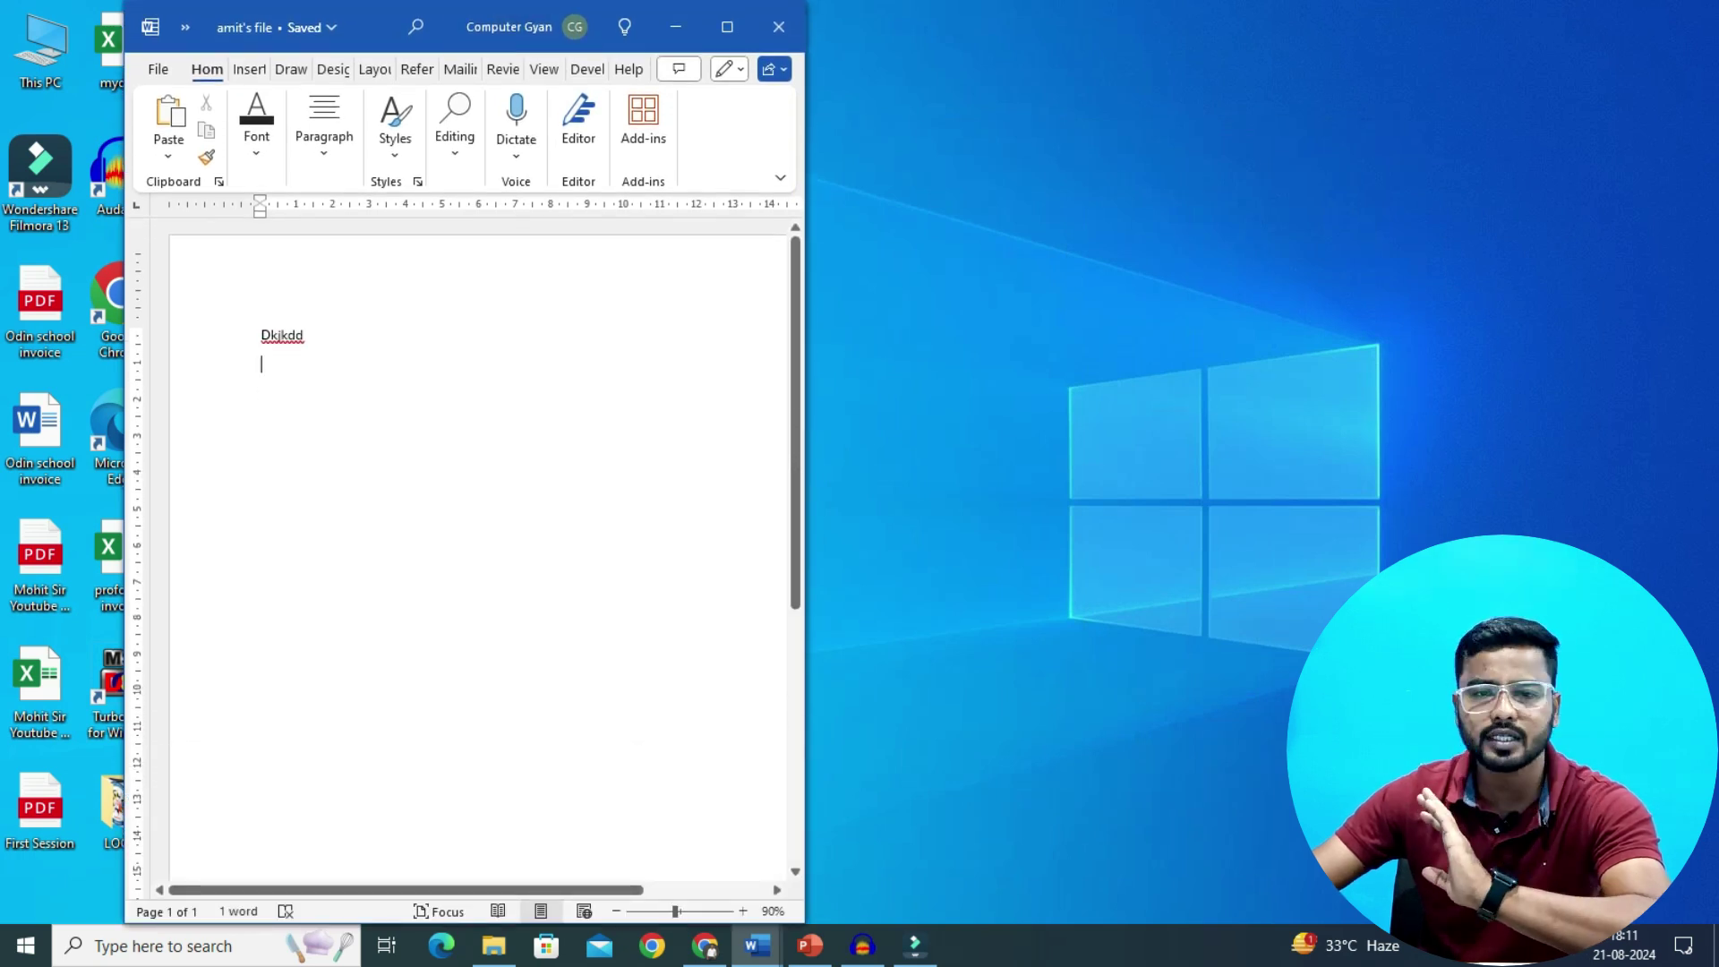
# Move the narrowed document window slightly across the desktop and maximize it to fill the screen.
pyautogui.moveTo(486, 19); pyautogui.dragTo(571, 18)
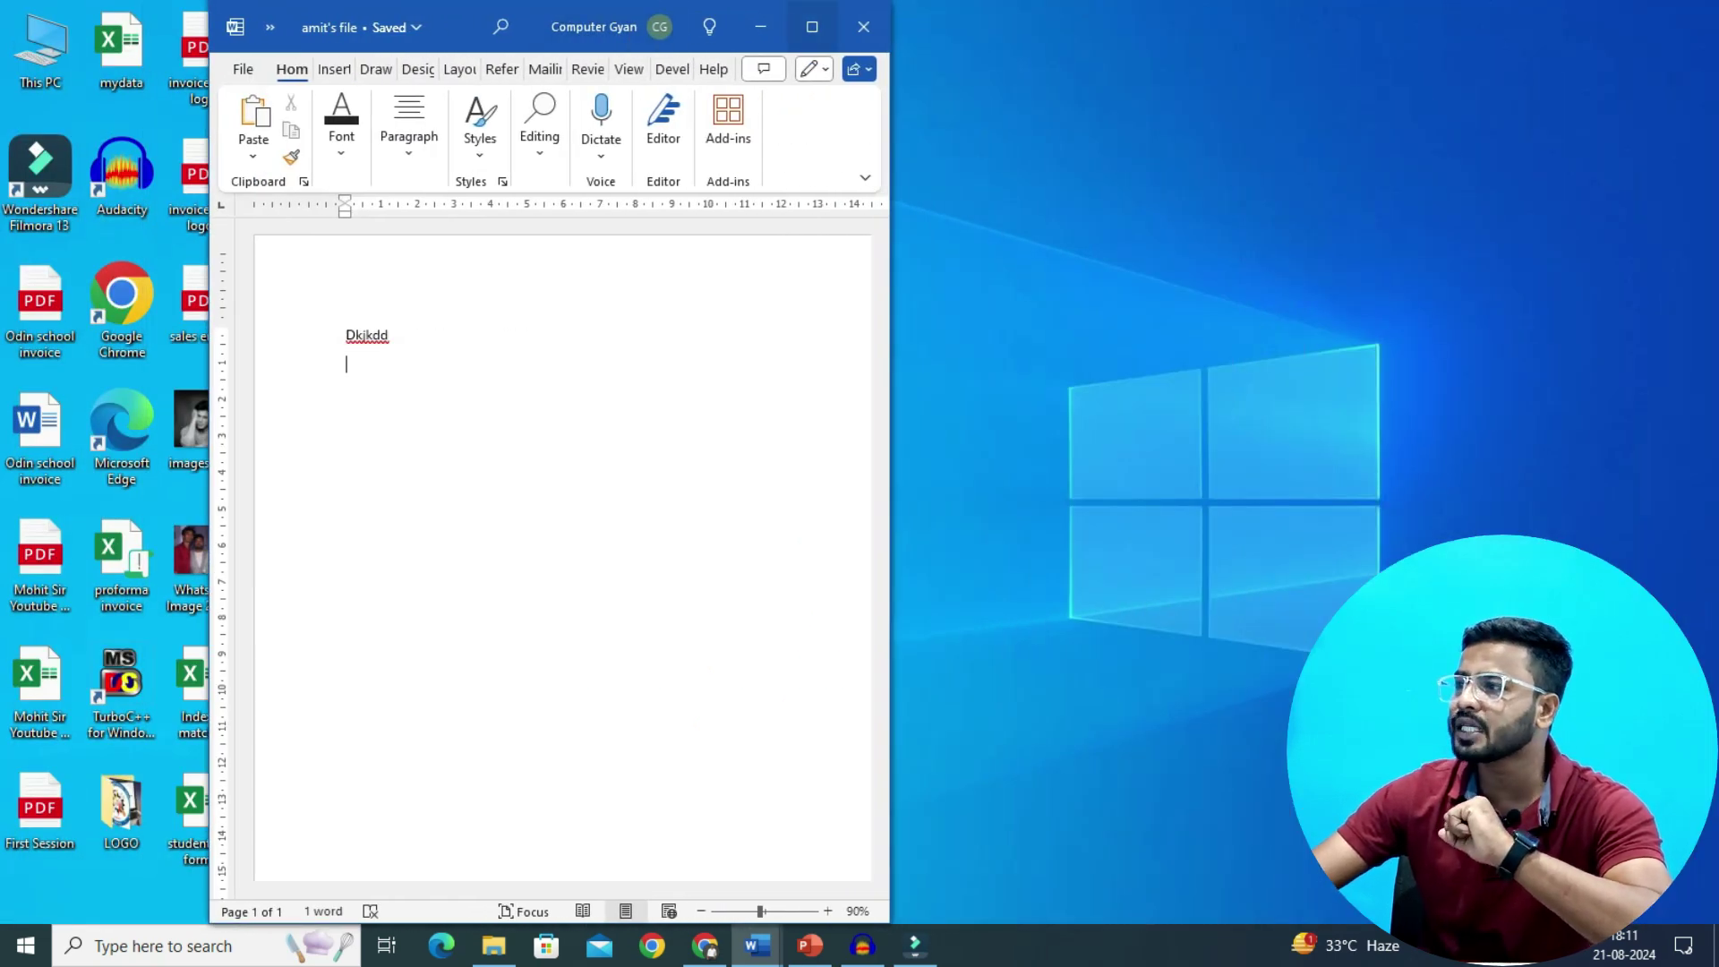
pyautogui.click(811, 26)
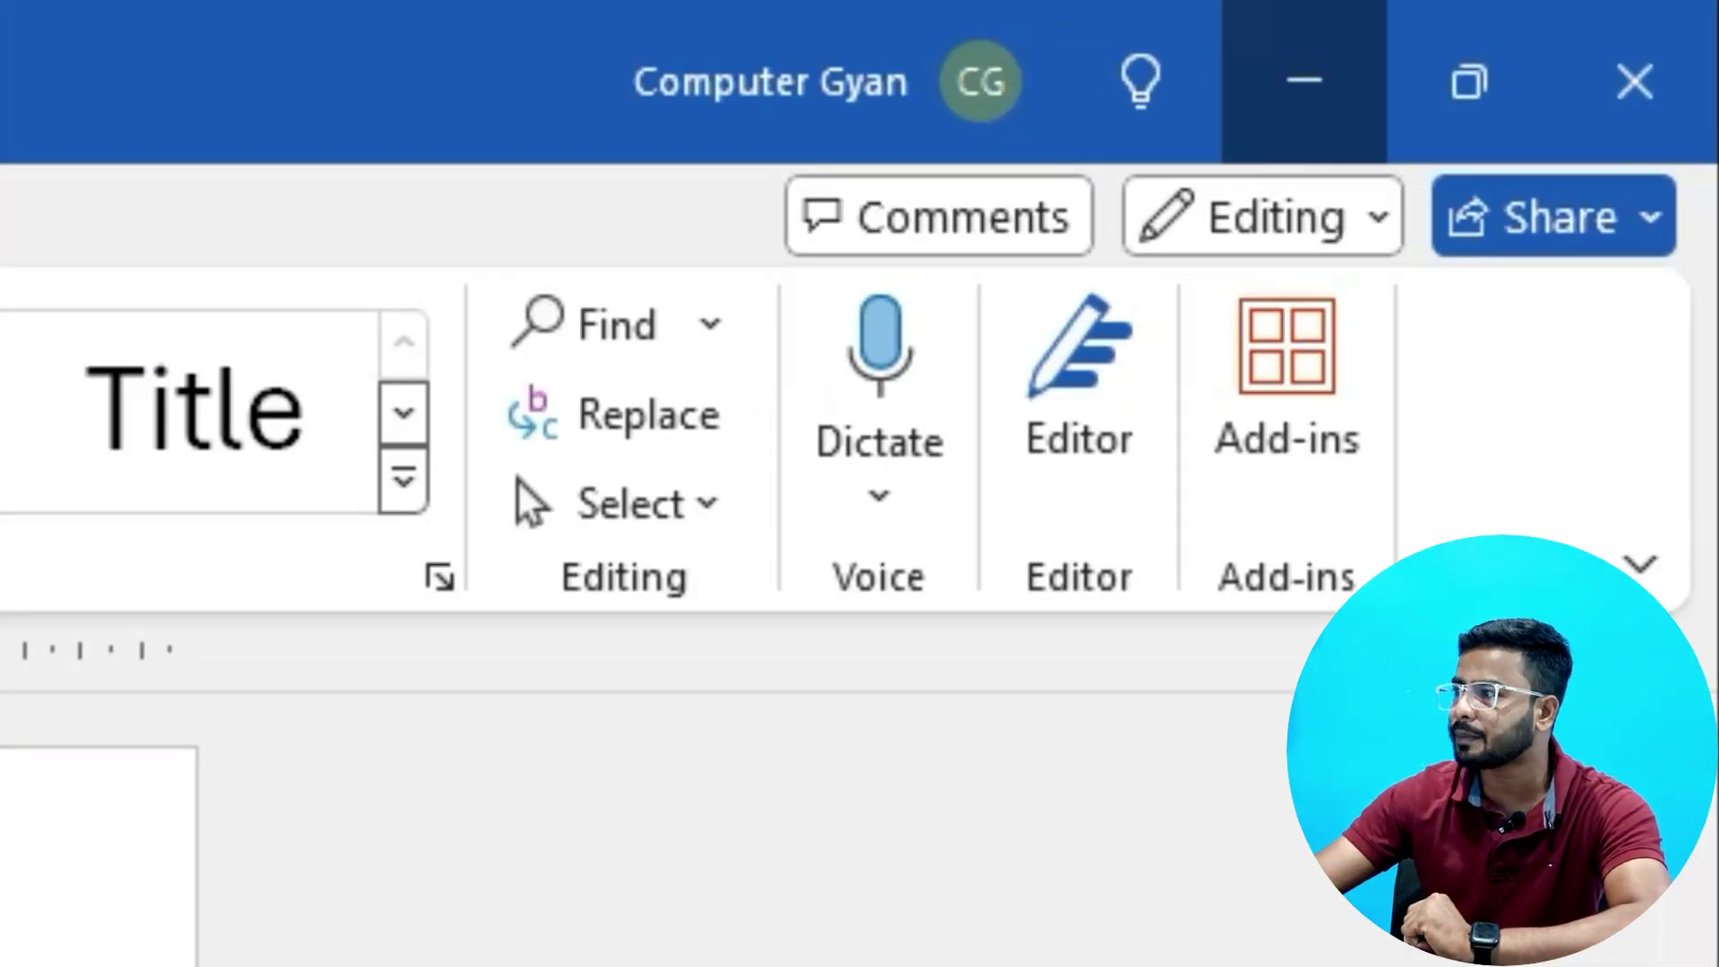
# Minimize the document window and bring the same document back from among the open Word files.
pyautogui.click(1304, 81)
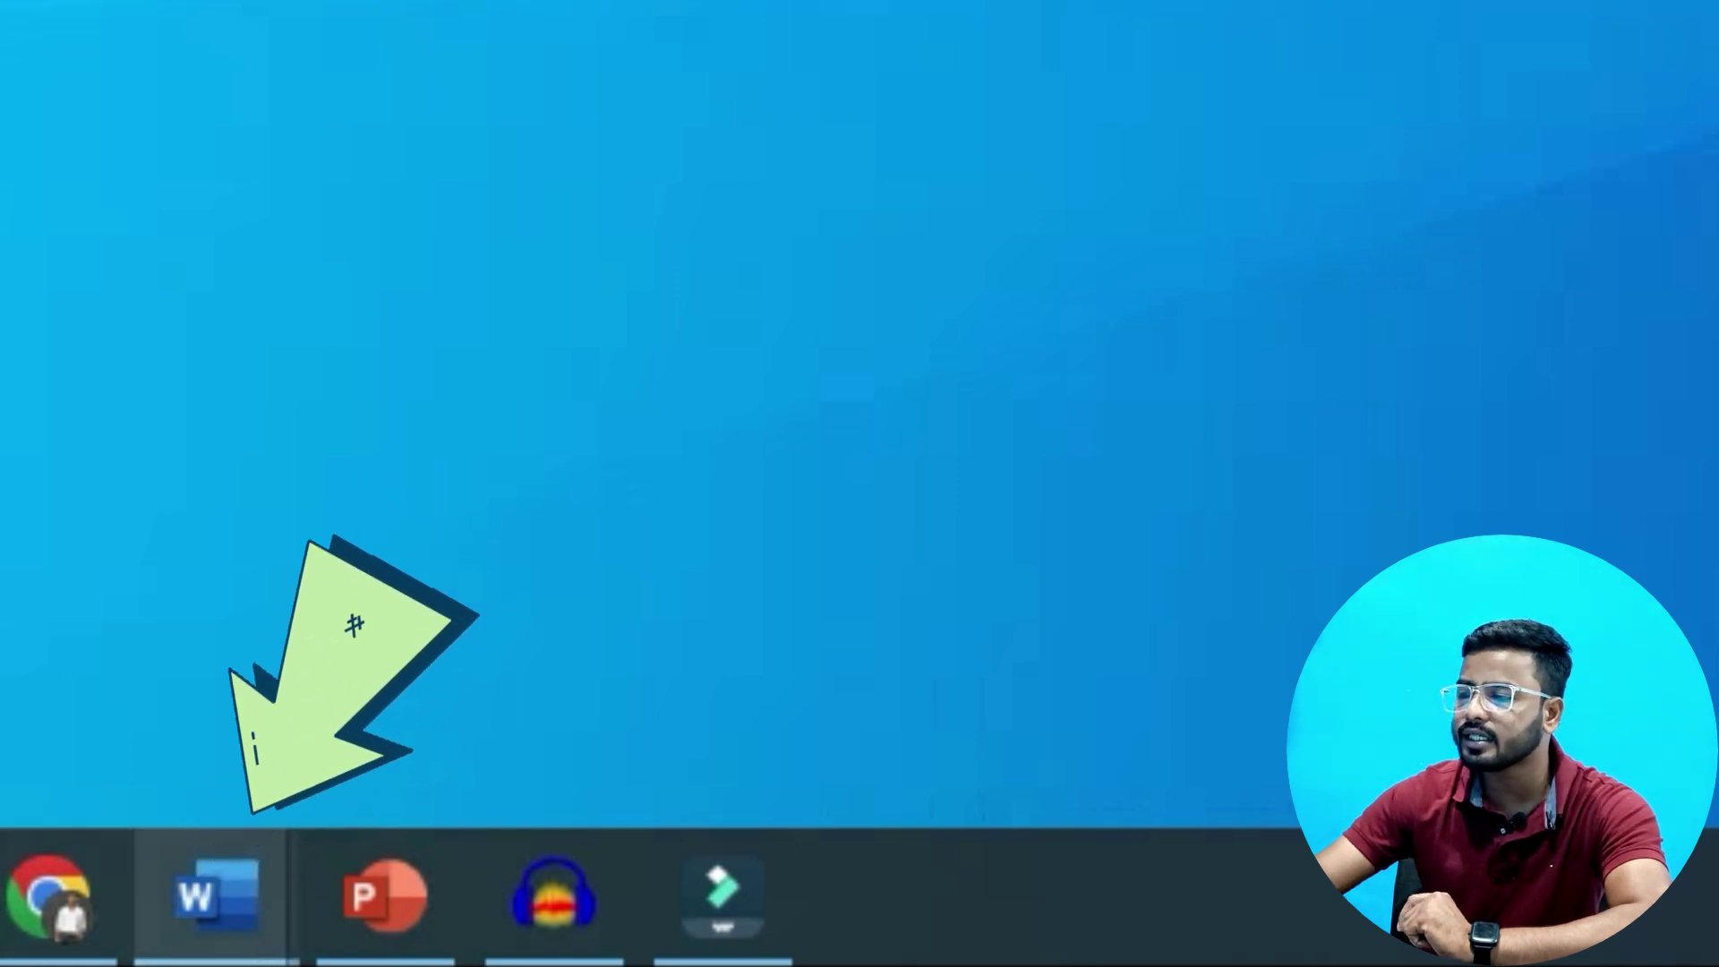
pyautogui.moveTo(215, 896)
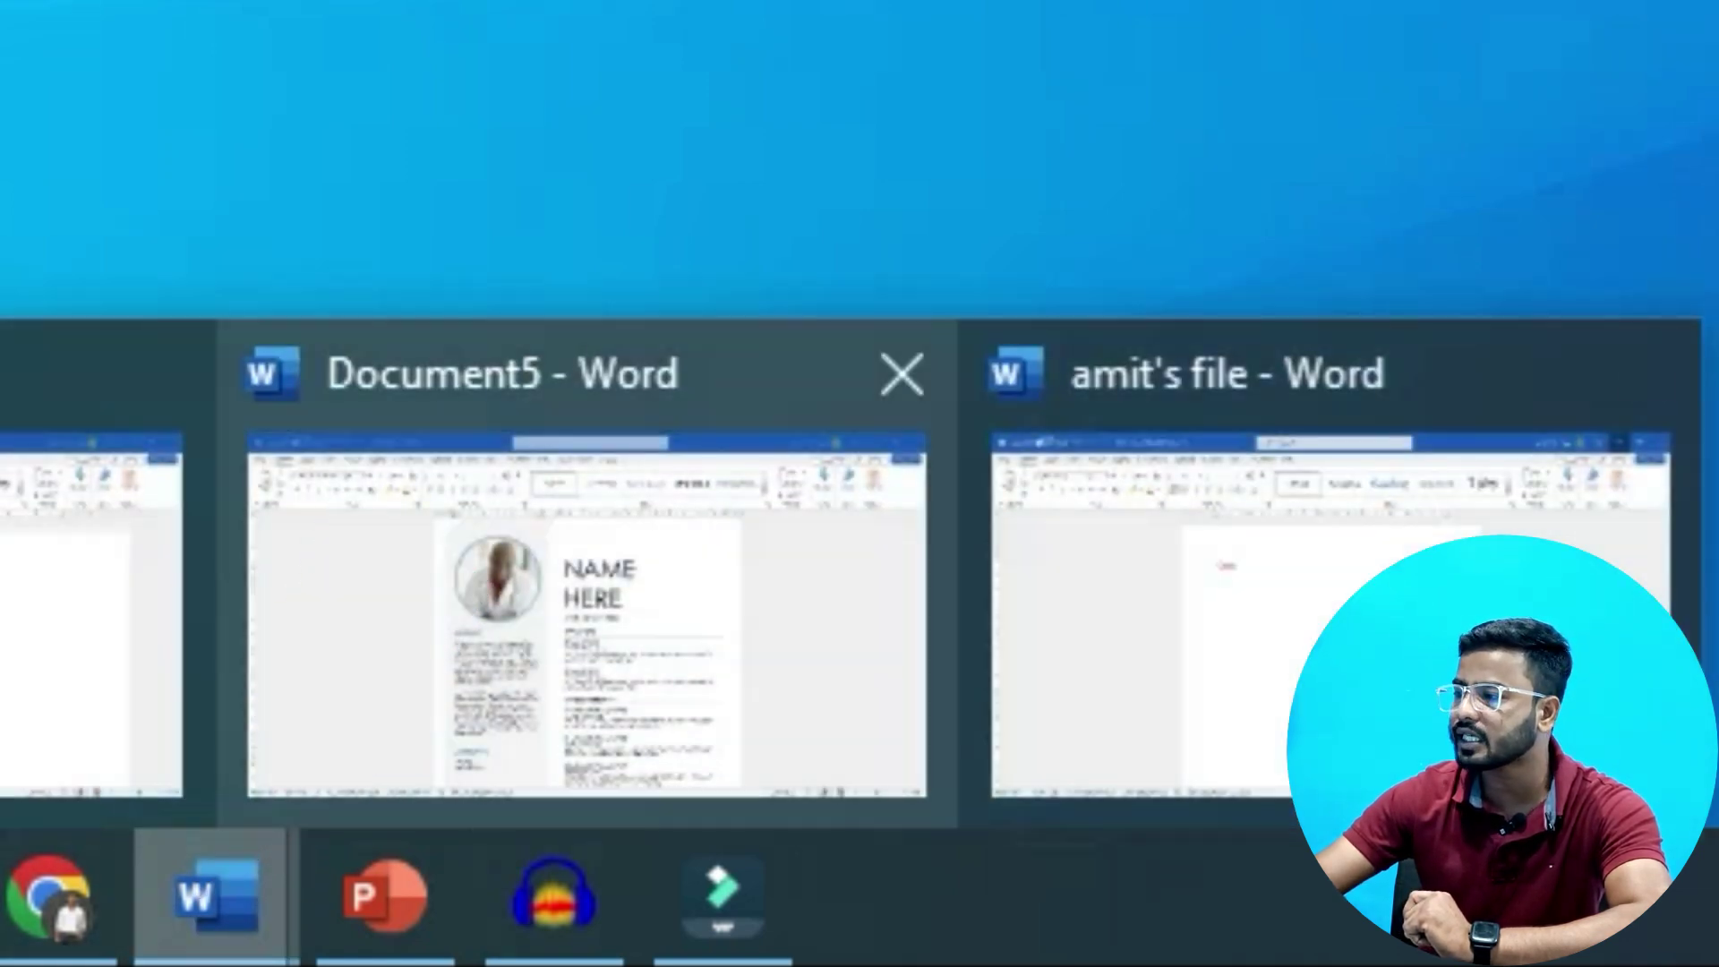
pyautogui.click(1340, 582)
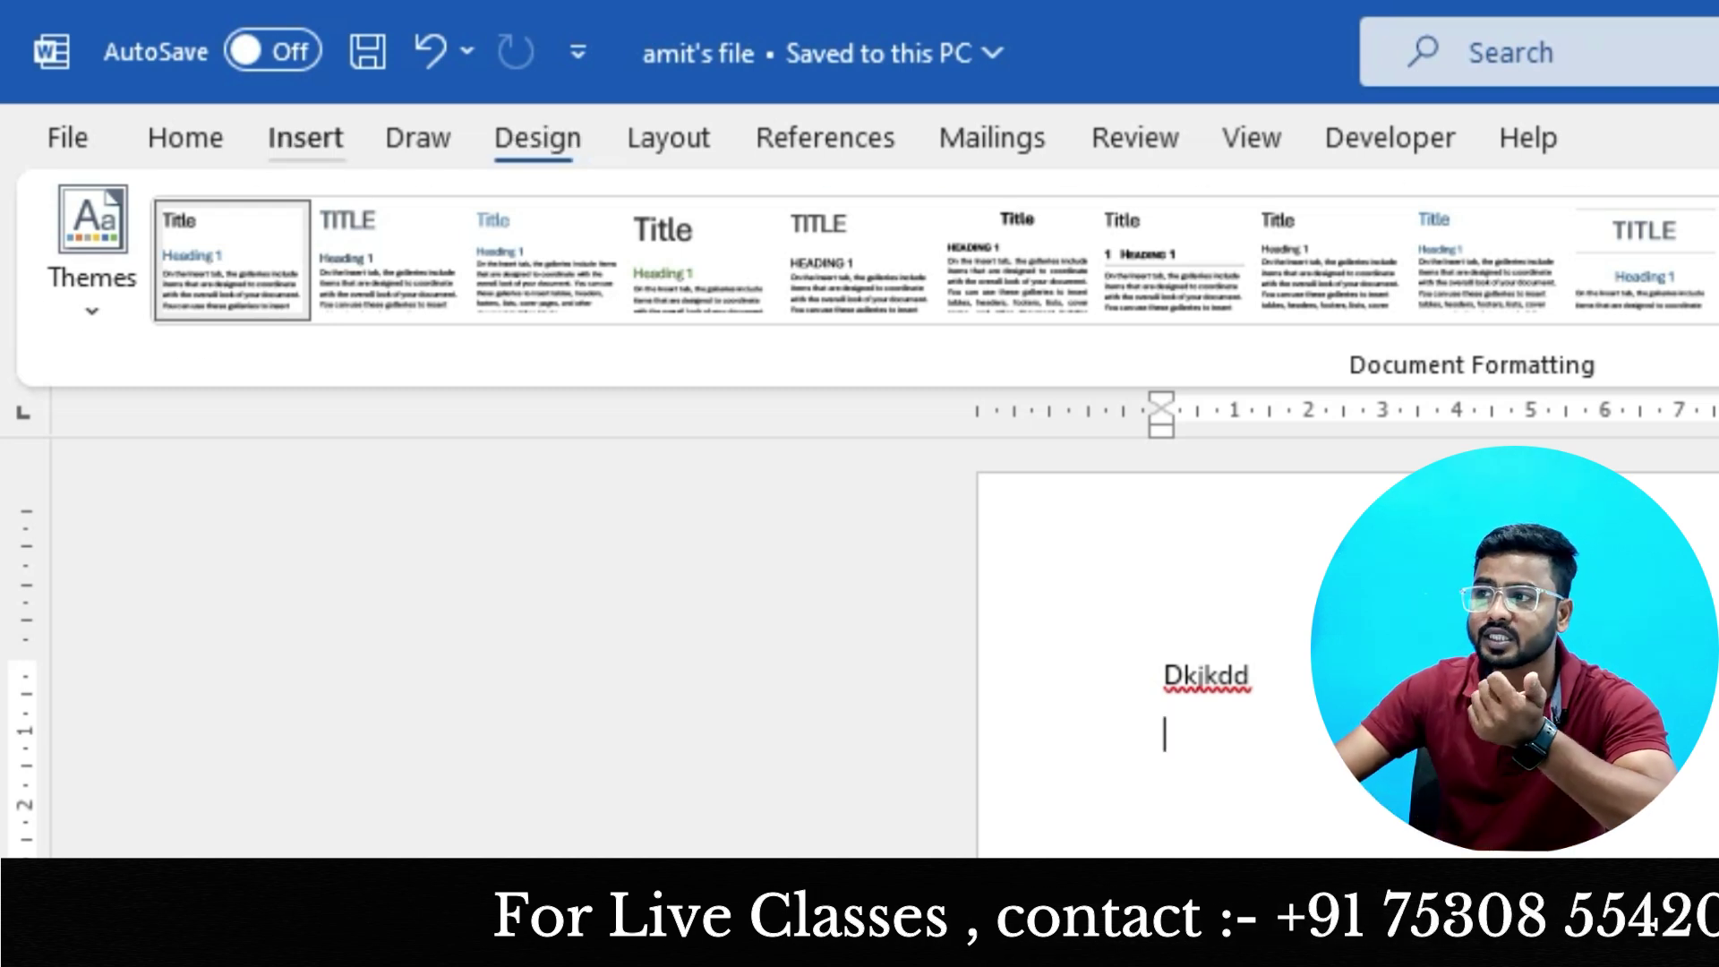
# Look through the Insert and Mailings command groups and return to the Home commands.
pyautogui.click(305, 137)
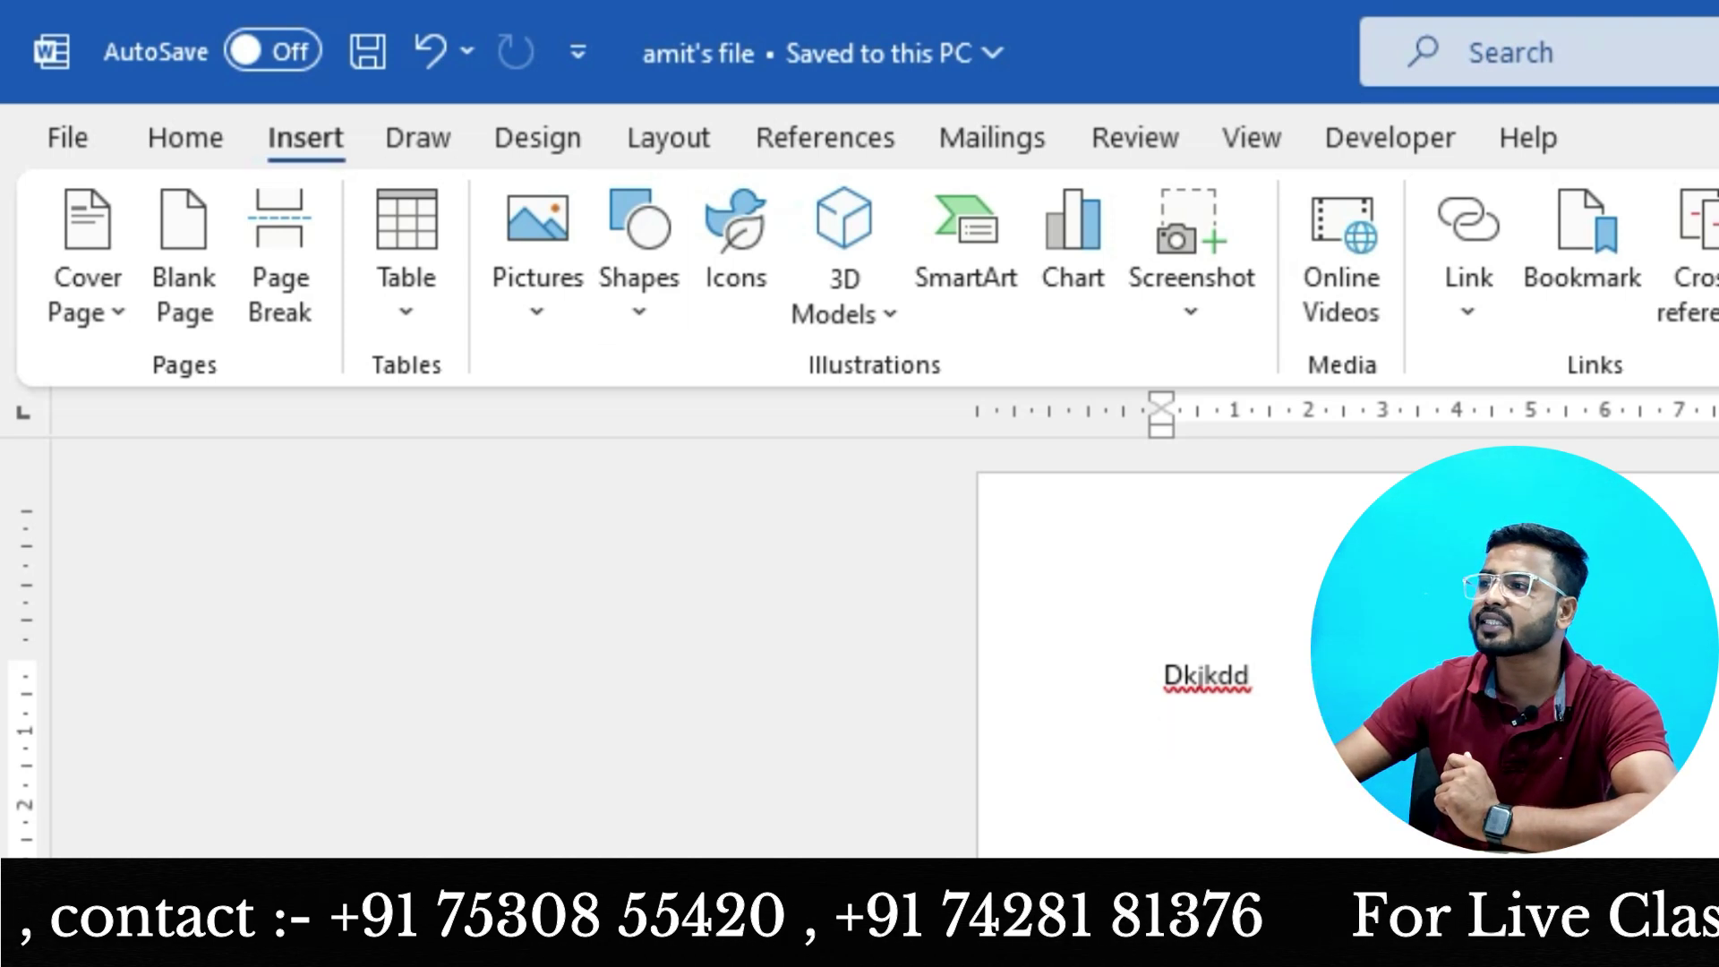
pyautogui.click(994, 137)
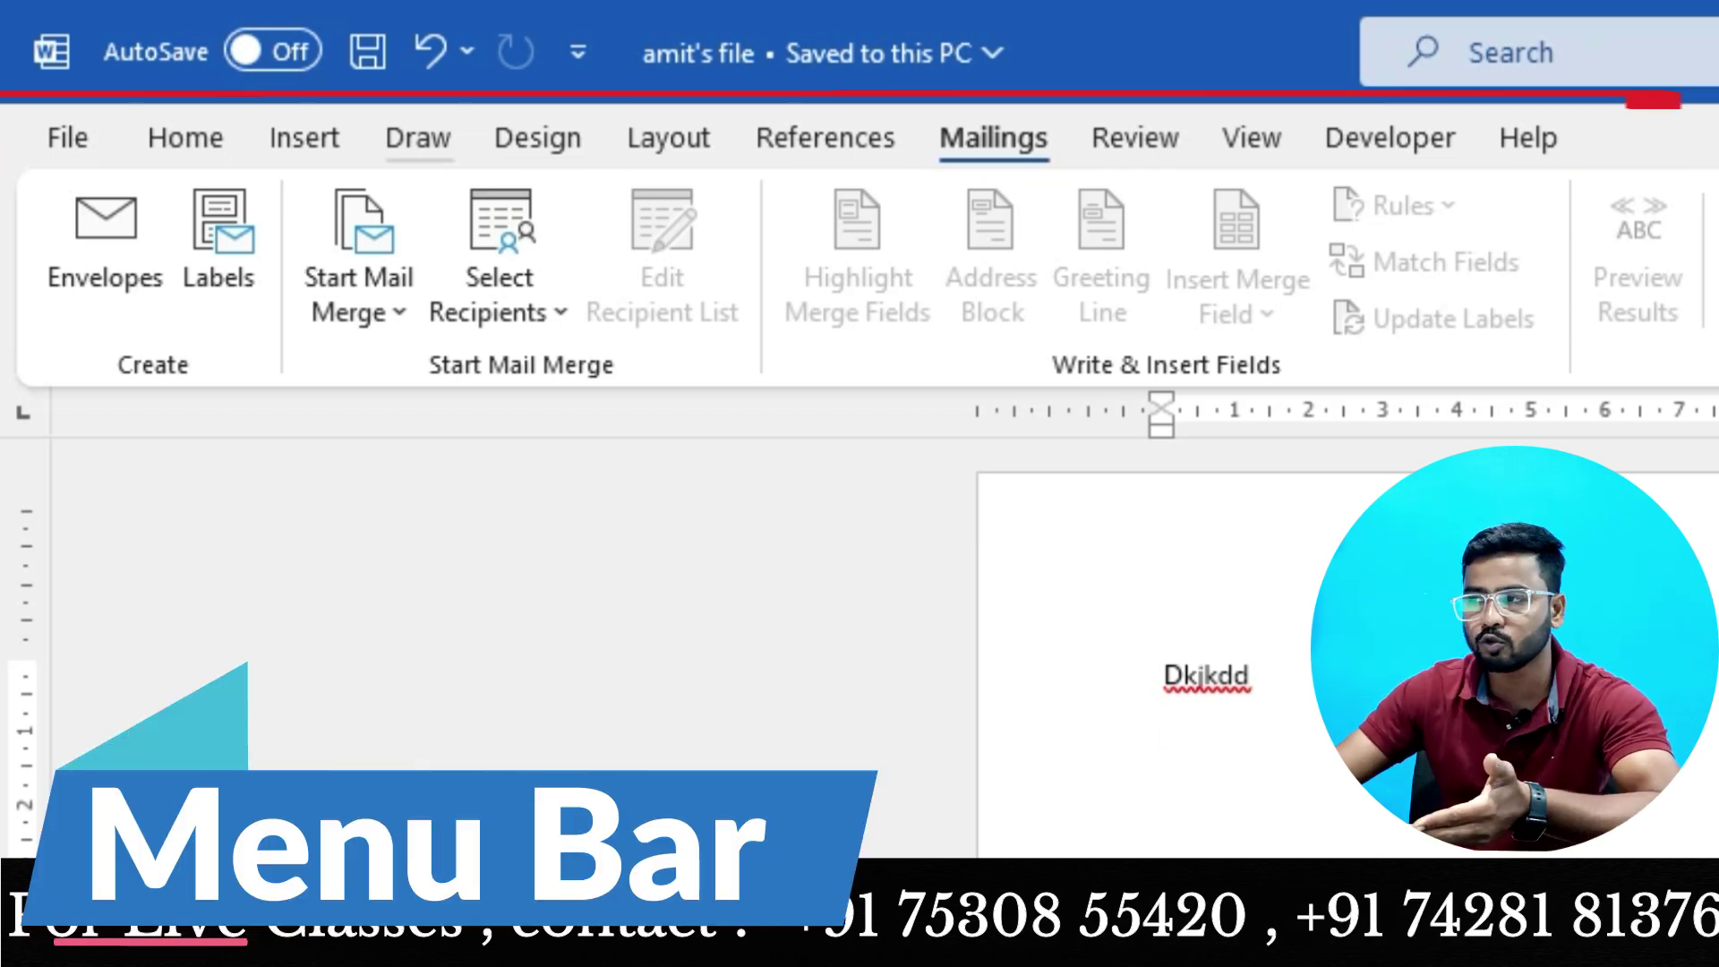
pyautogui.click(185, 139)
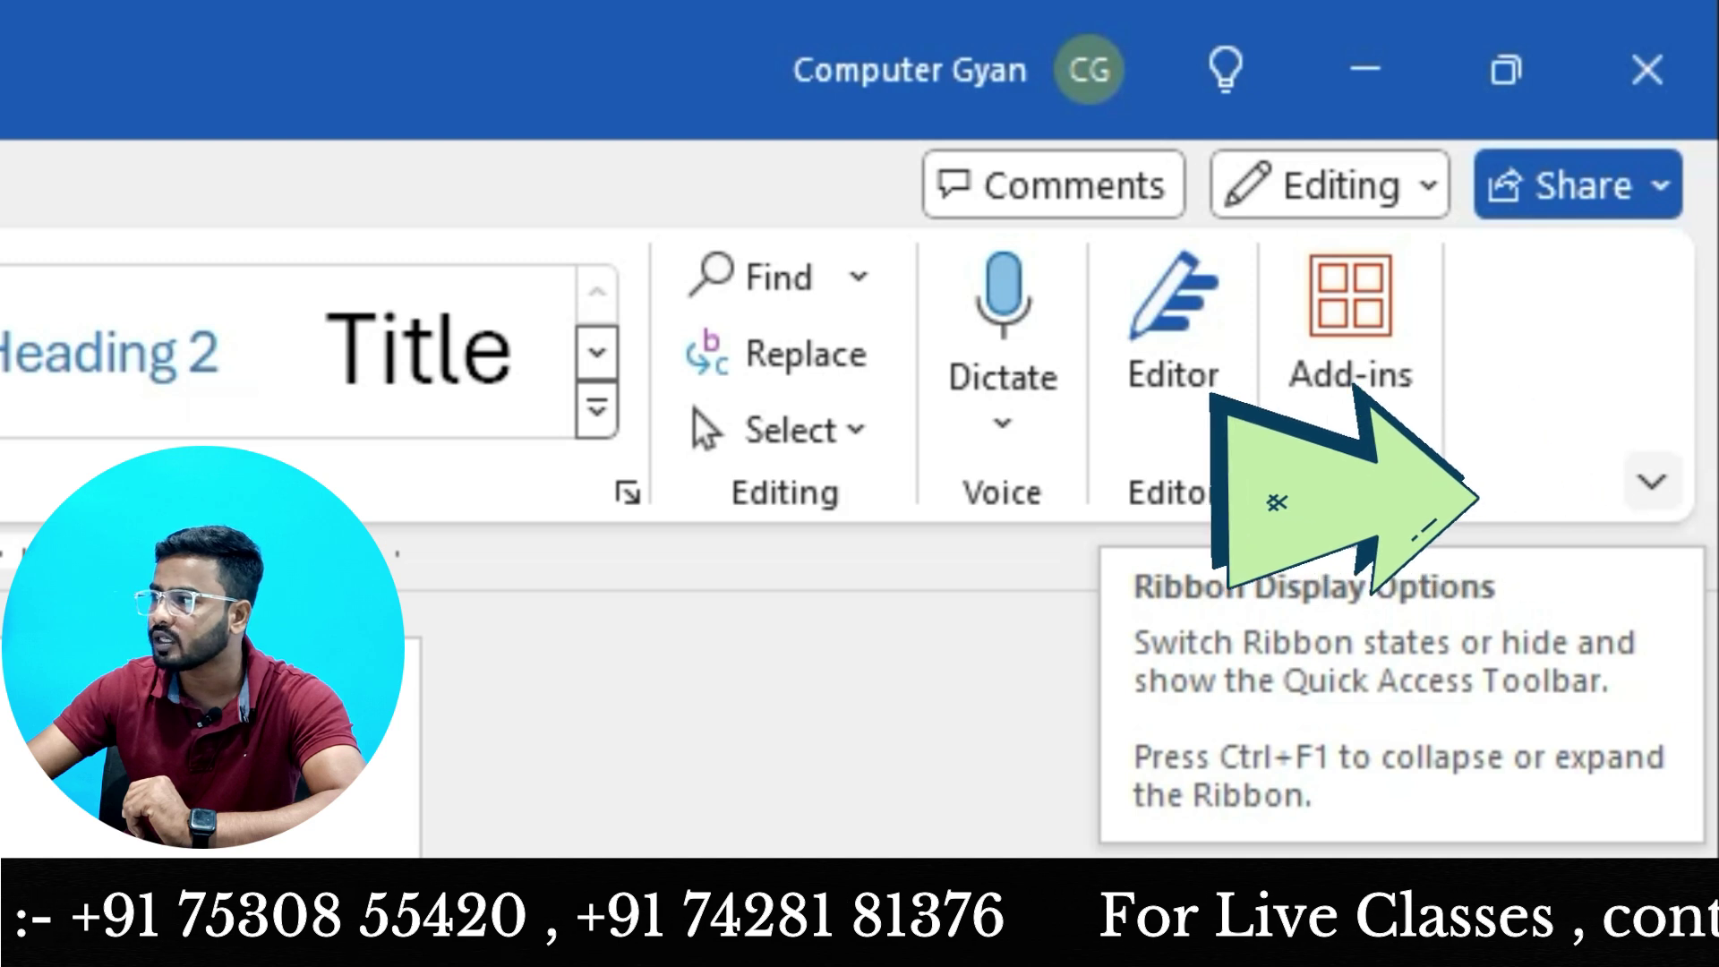
# Switch the ribbon display to full-screen mode and temporarily reveal the hidden ribbon.
pyautogui.click(1652, 481)
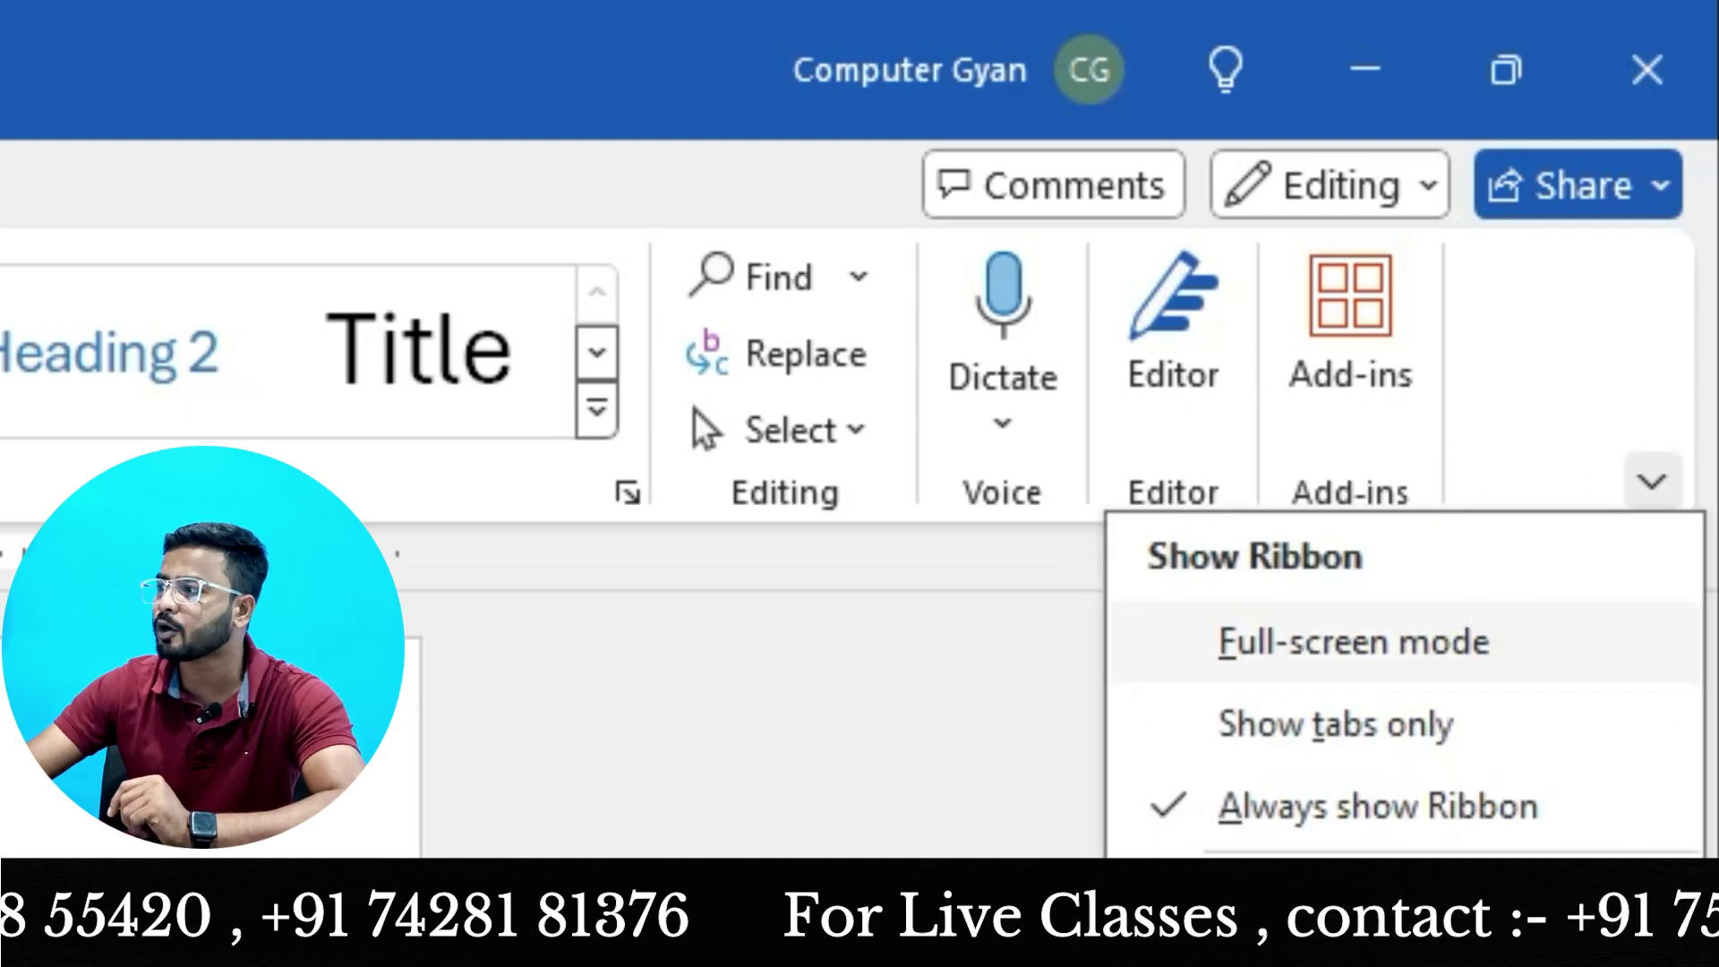
pyautogui.click(1354, 642)
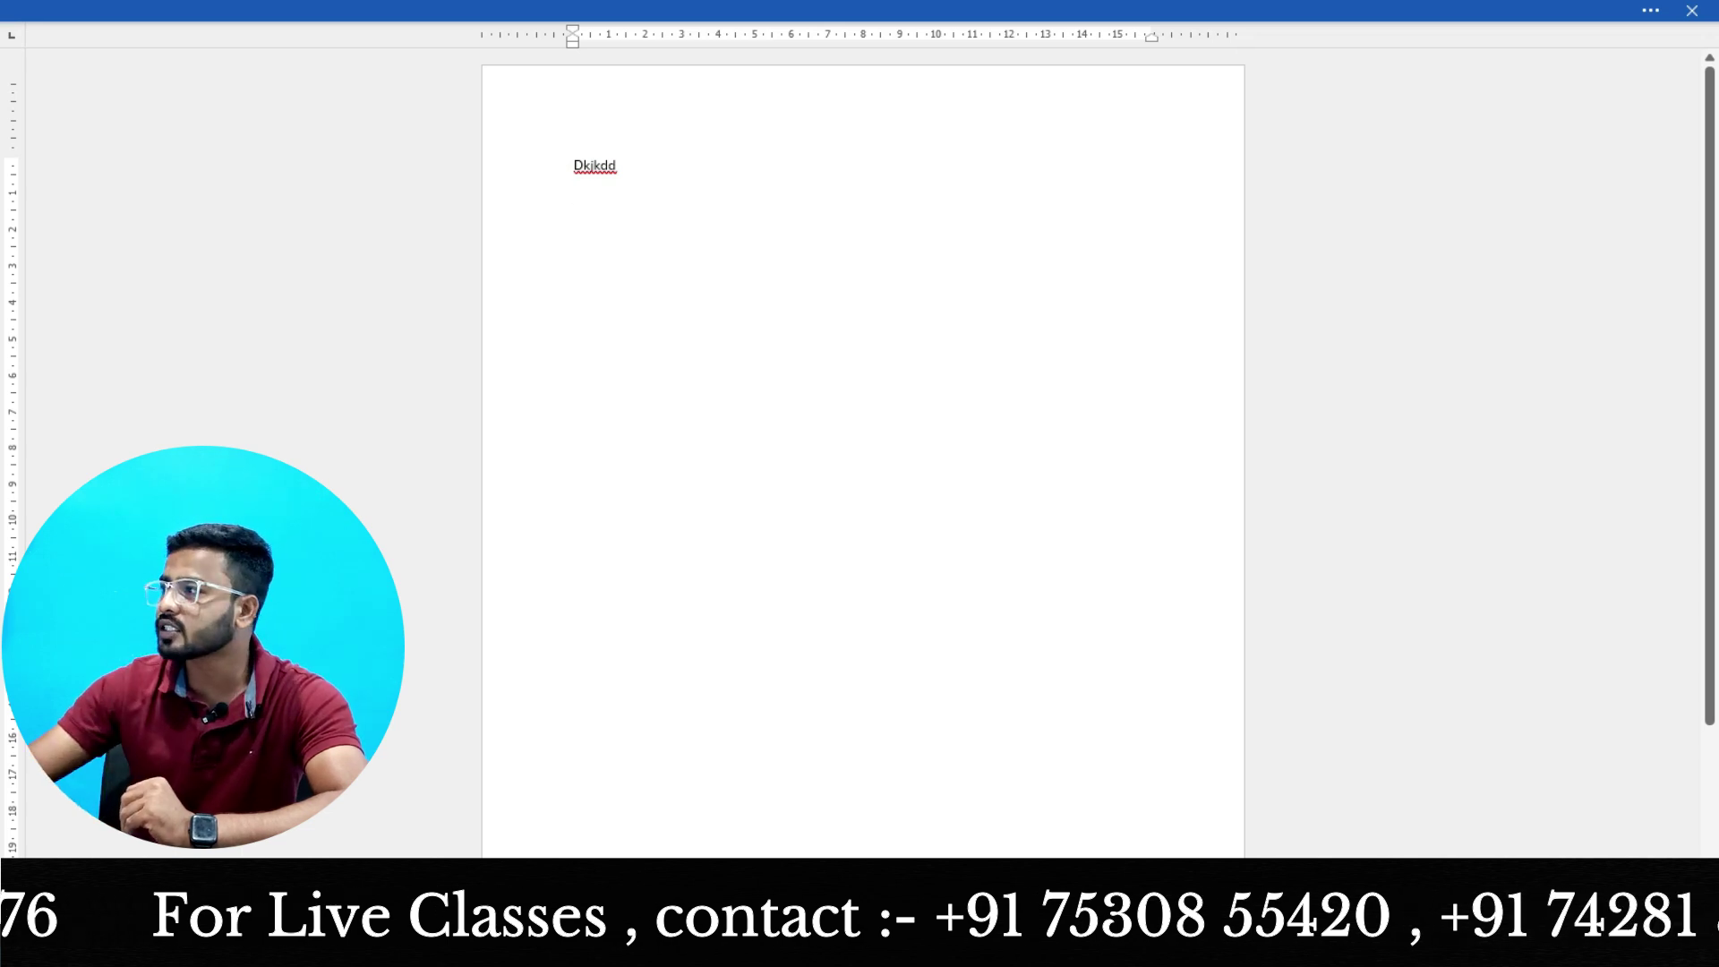
pyautogui.click(1649, 11)
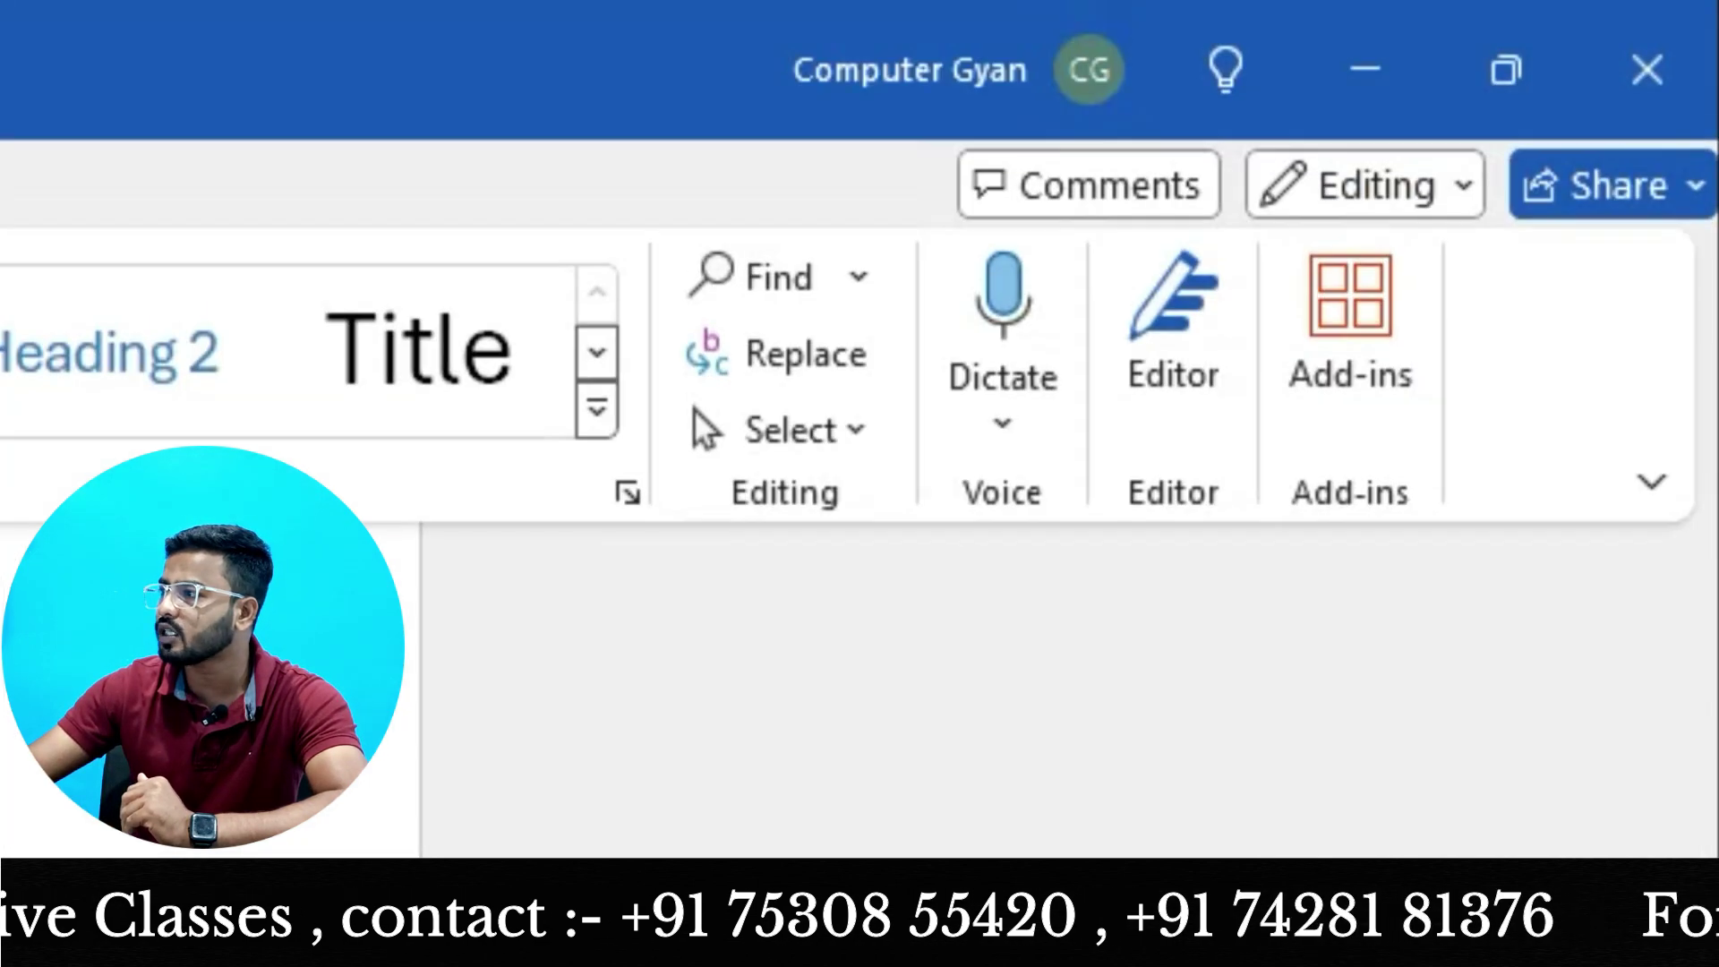
pyautogui.click(1343, 644)
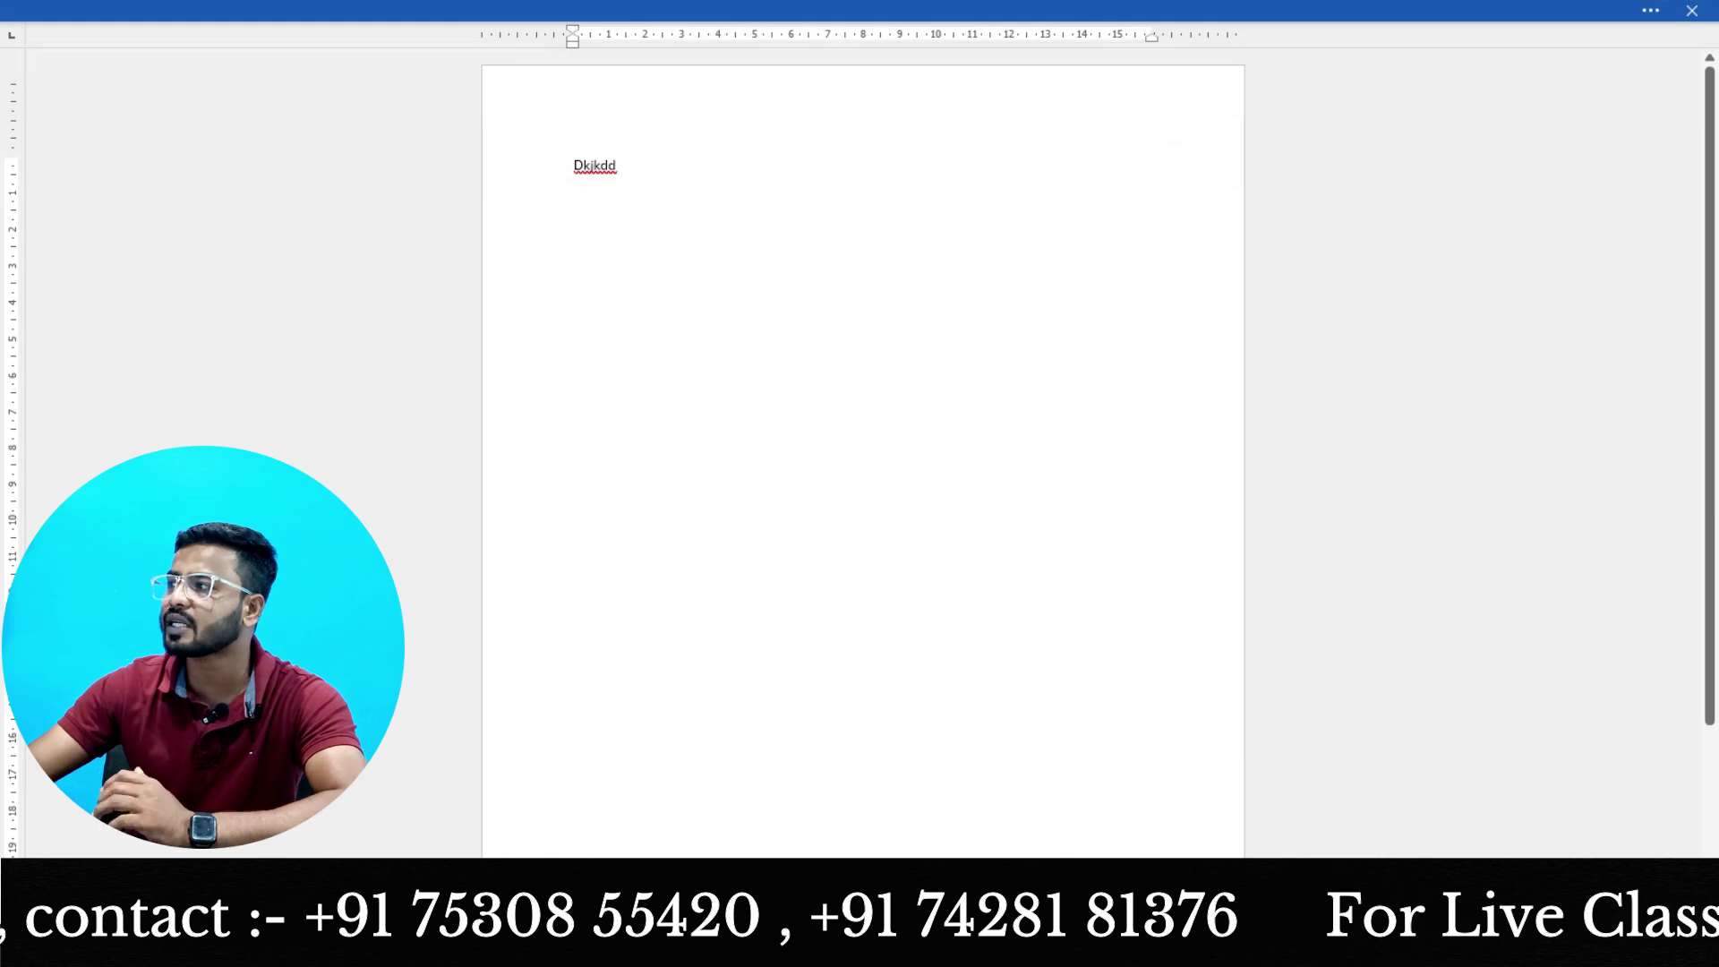
pyautogui.click(1650, 11)
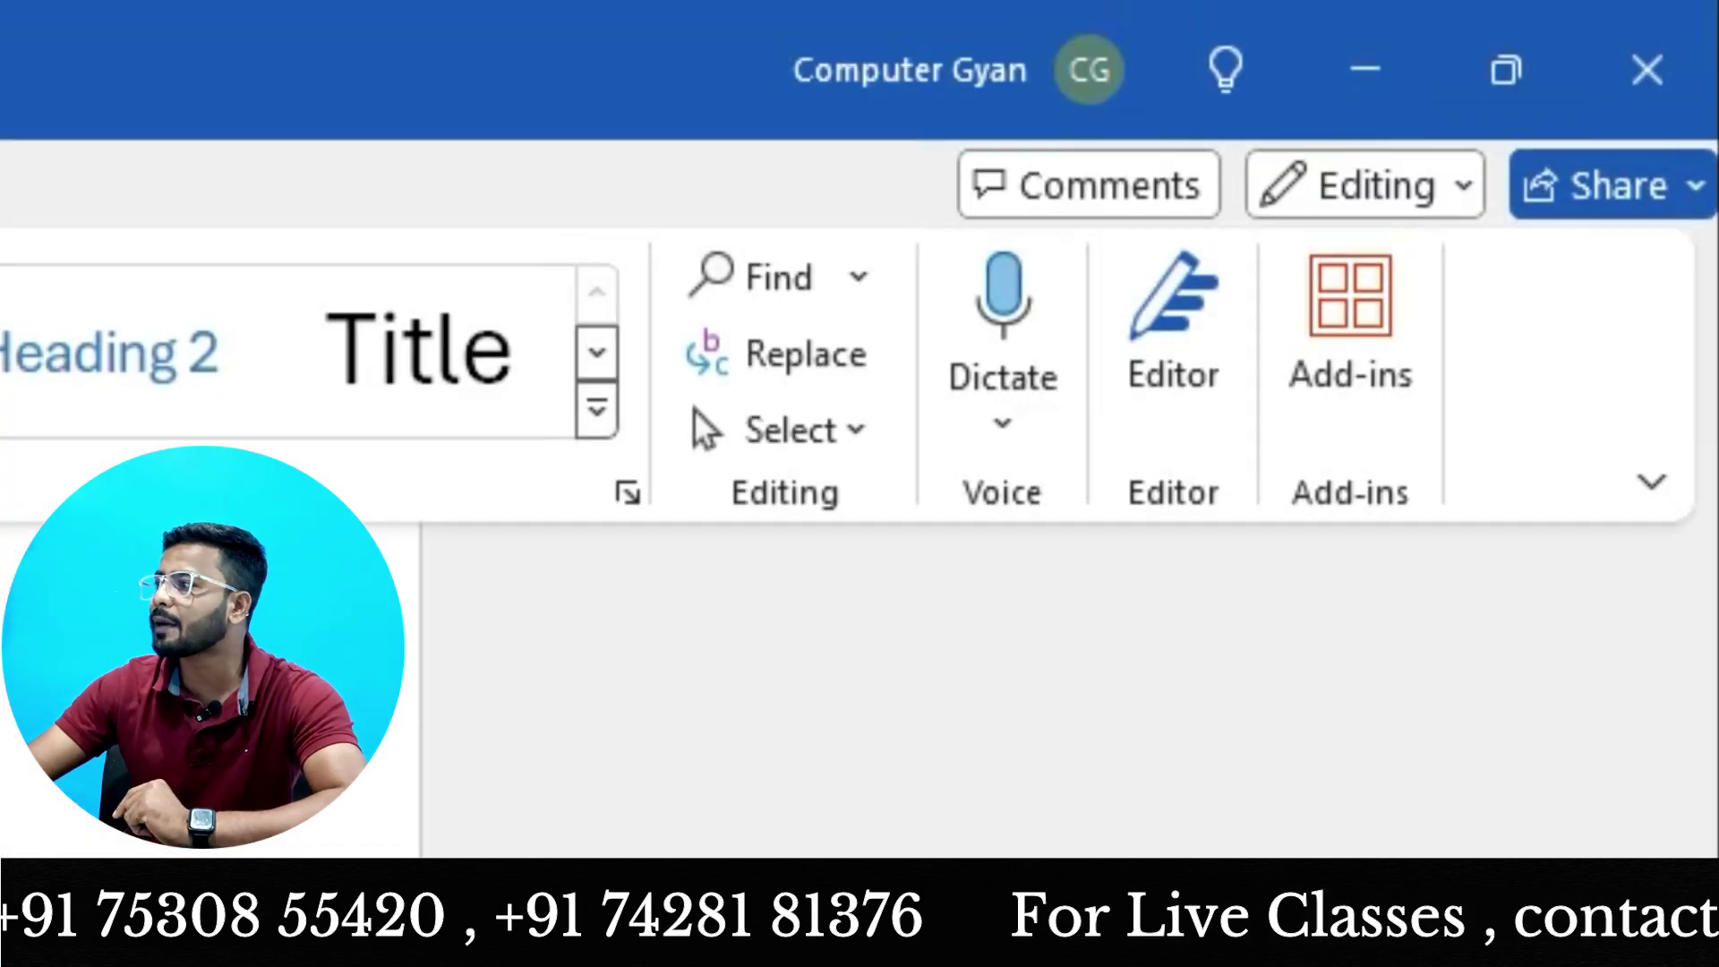
# Set the ribbon display to Always show Ribbon and check the selected option.
pyautogui.click(1652, 482)
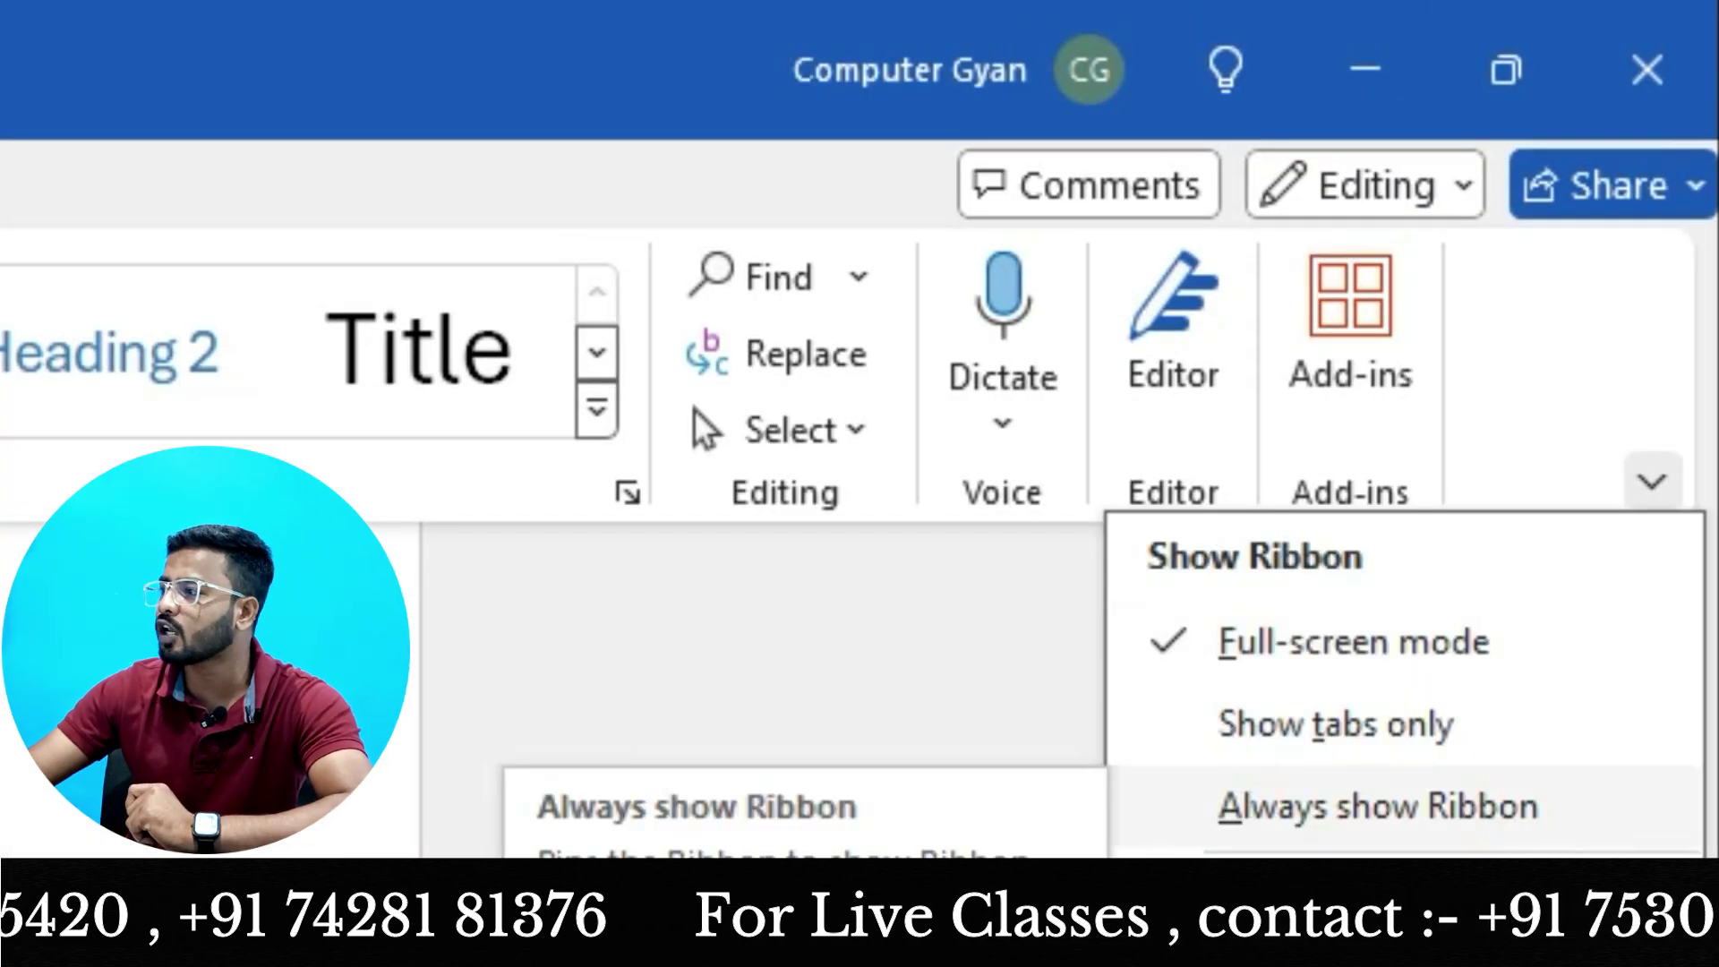
pyautogui.click(1376, 805)
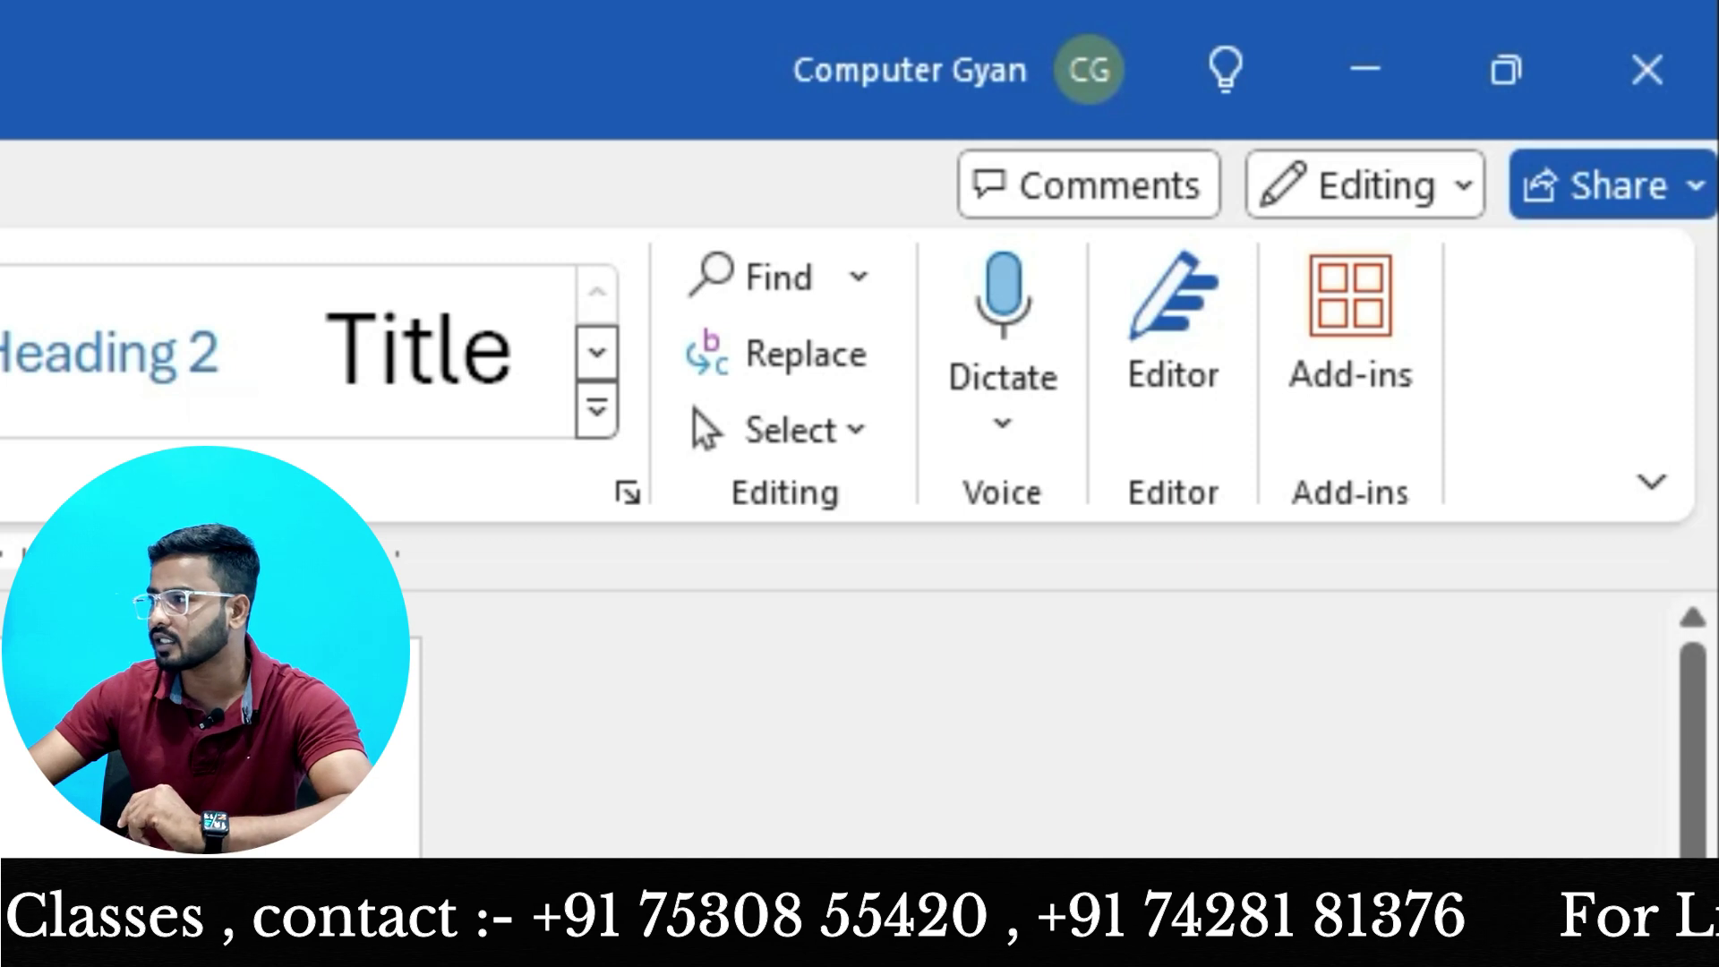
pyautogui.click(1651, 482)
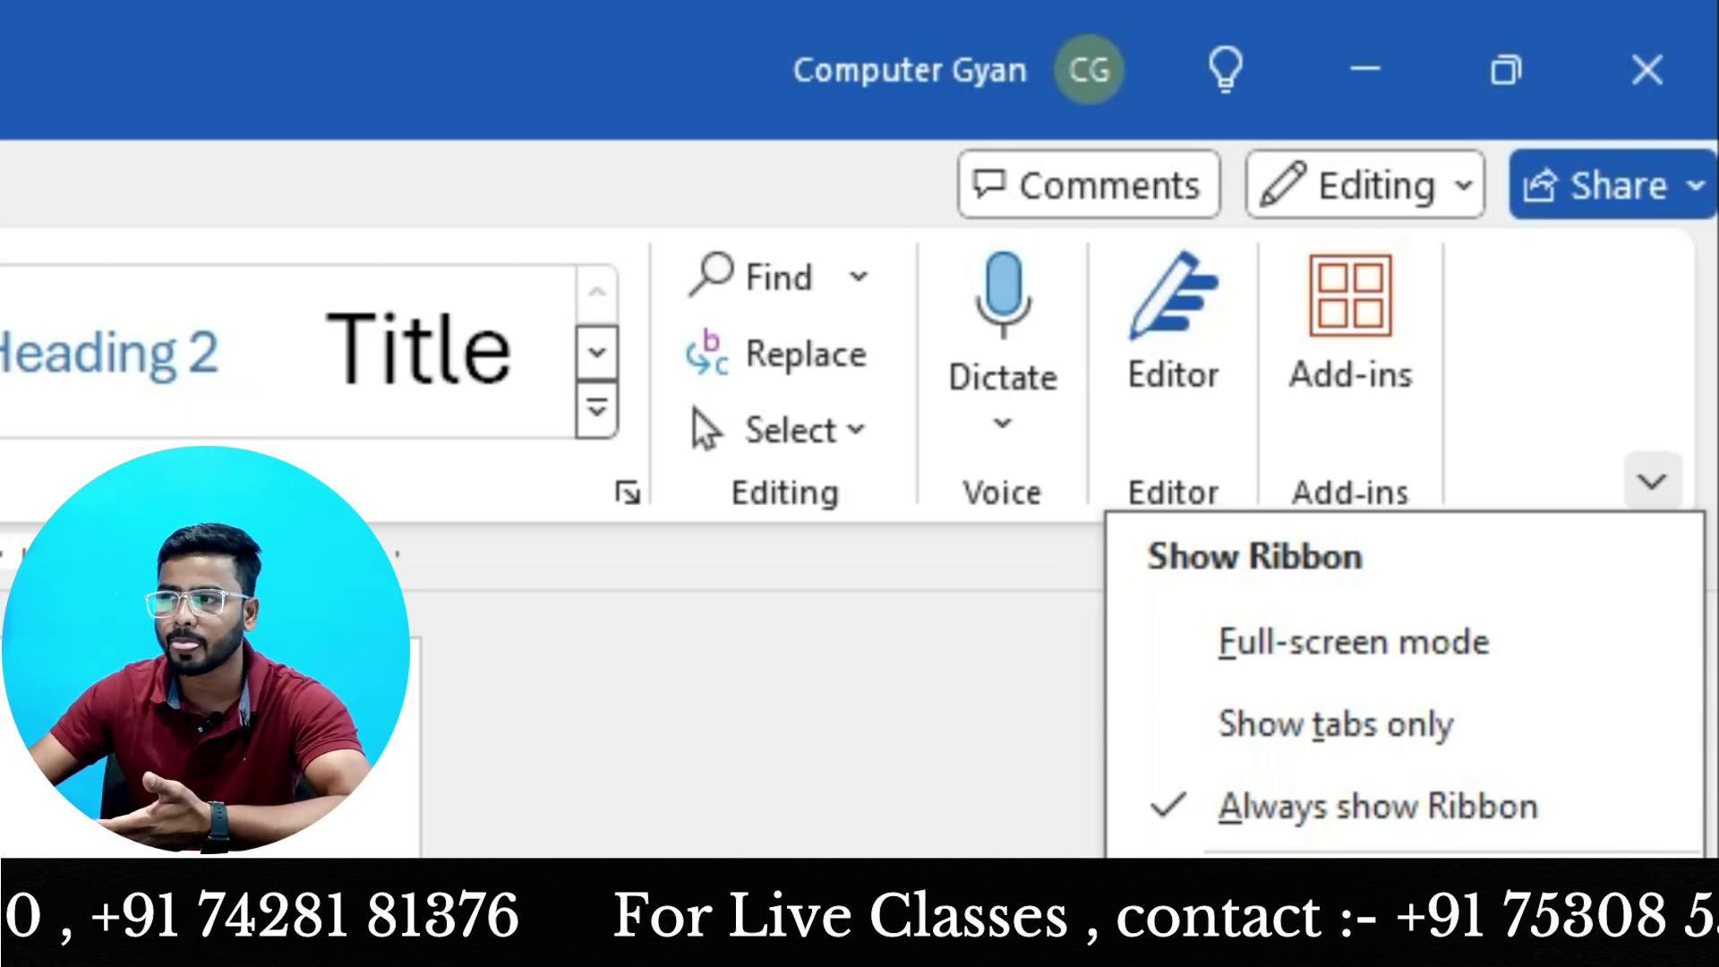
pyautogui.press('Escape')
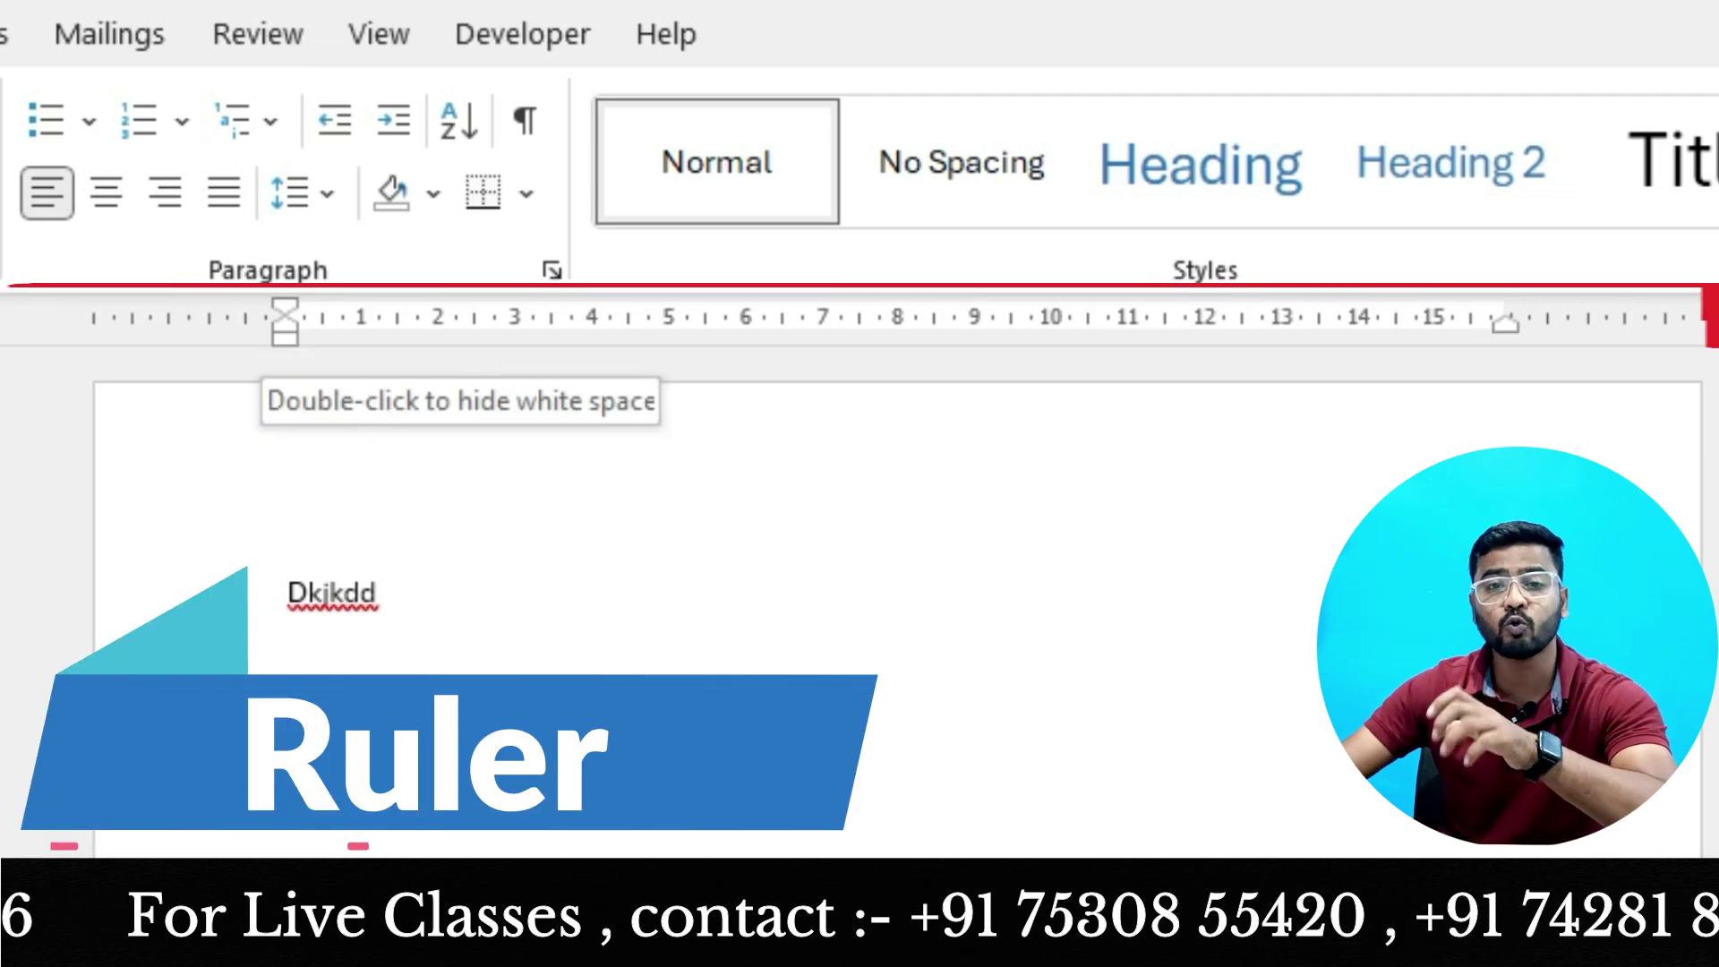
# Replace the document's existing text with sample paragraphs generated by =rand().
pyautogui.hotkey('ctrl', 'a')
pyautogui.press('BackSpace')
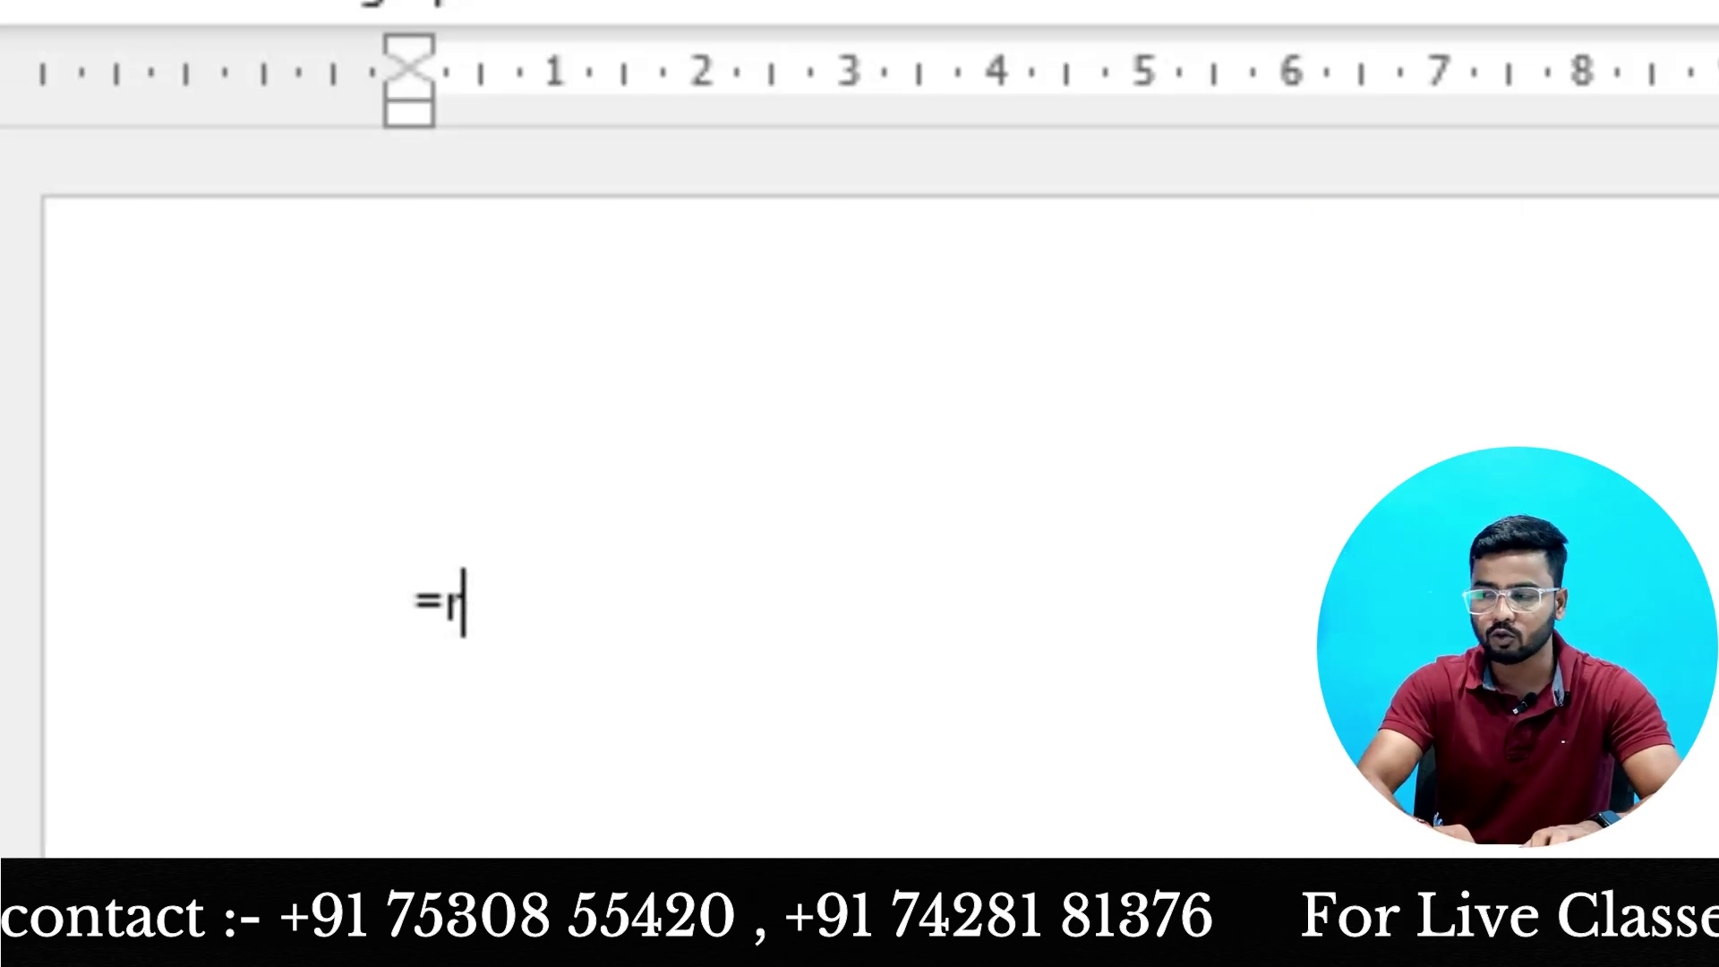
pyautogui.write('=rand()')
pyautogui.press('Return')
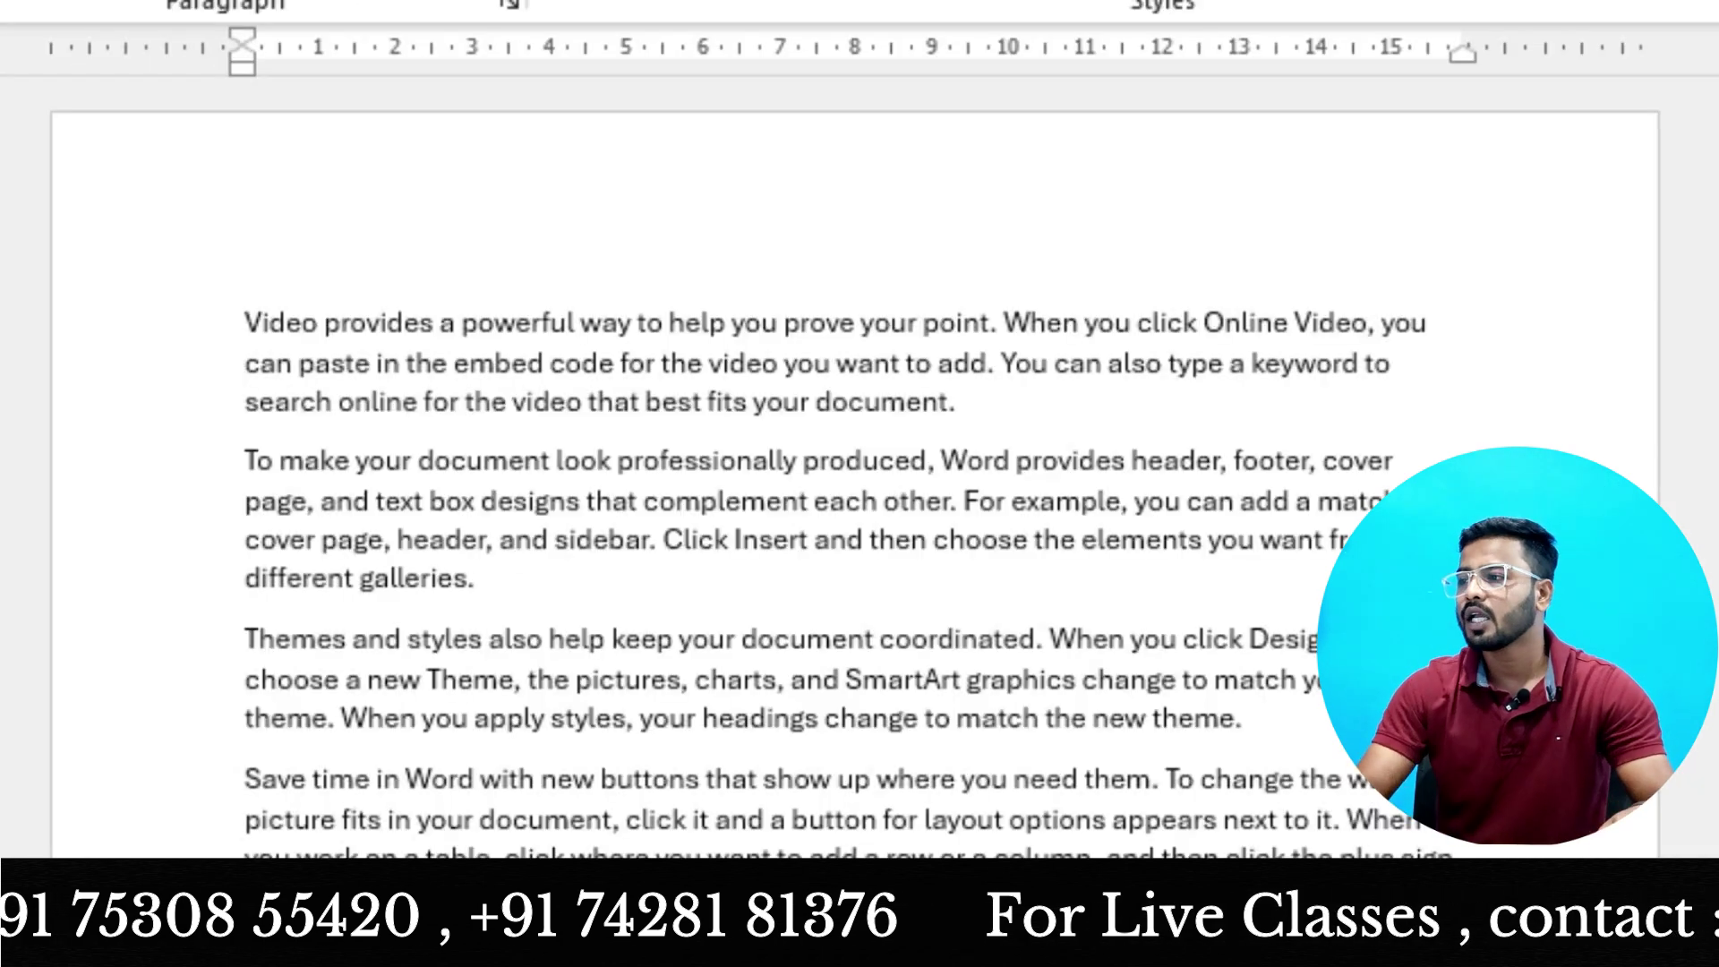
# Enlarge all the sample text to font size 14 and clear the selection.
pyautogui.hotkey('ctrl', 'a')
pyautogui.hotkey('ctrl', 'shift', '.')
pyautogui.hotkey('ctrl', 'shift', '.')
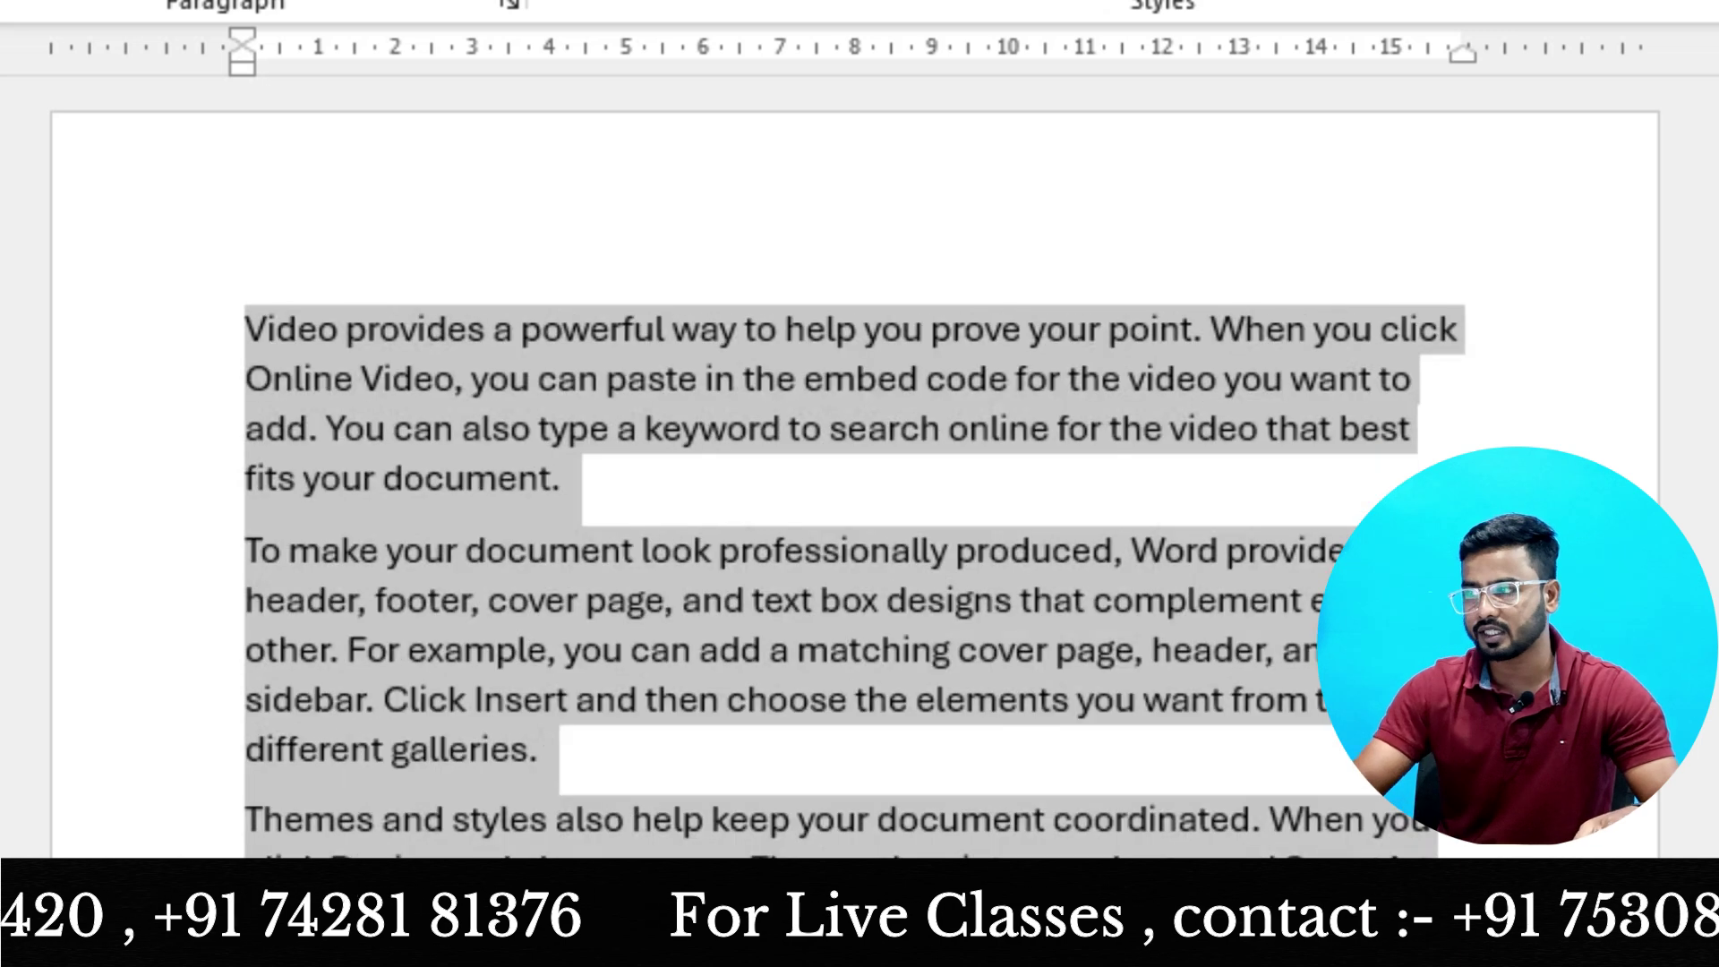
pyautogui.click(562, 479)
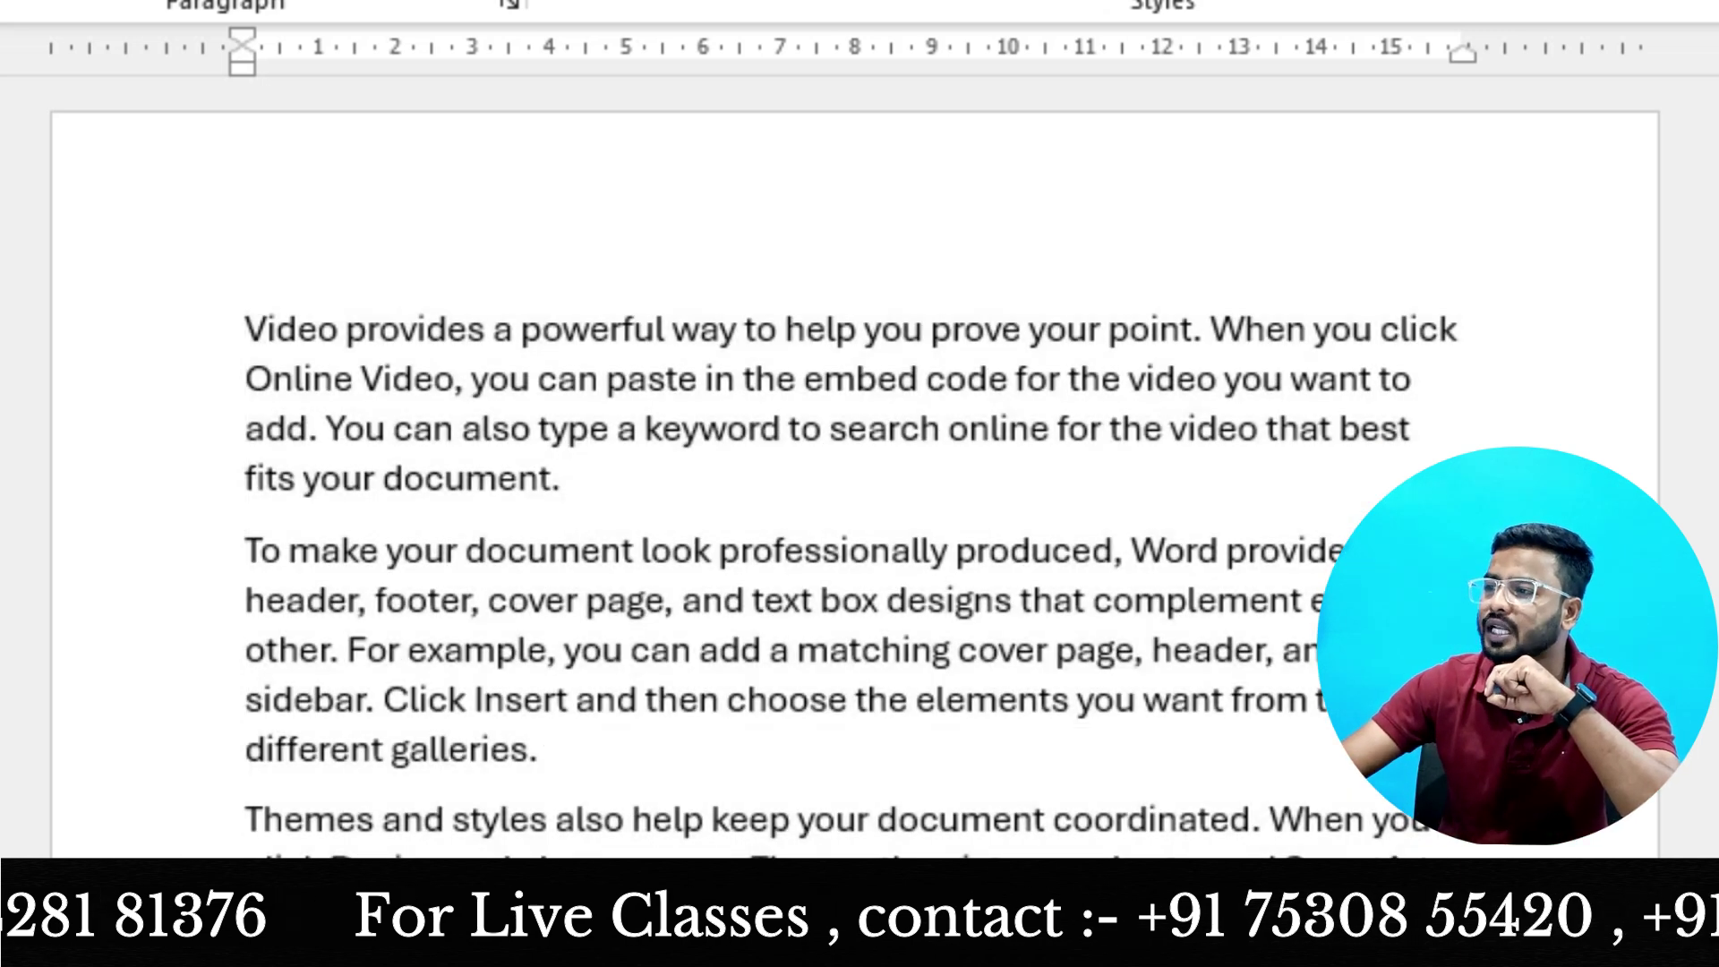
# Extend the first paragraph's left and right indents about 1.3 cm beyond both page margins using the ruler.
pyautogui.moveTo(244, 330); pyautogui.dragTo(1462, 329)
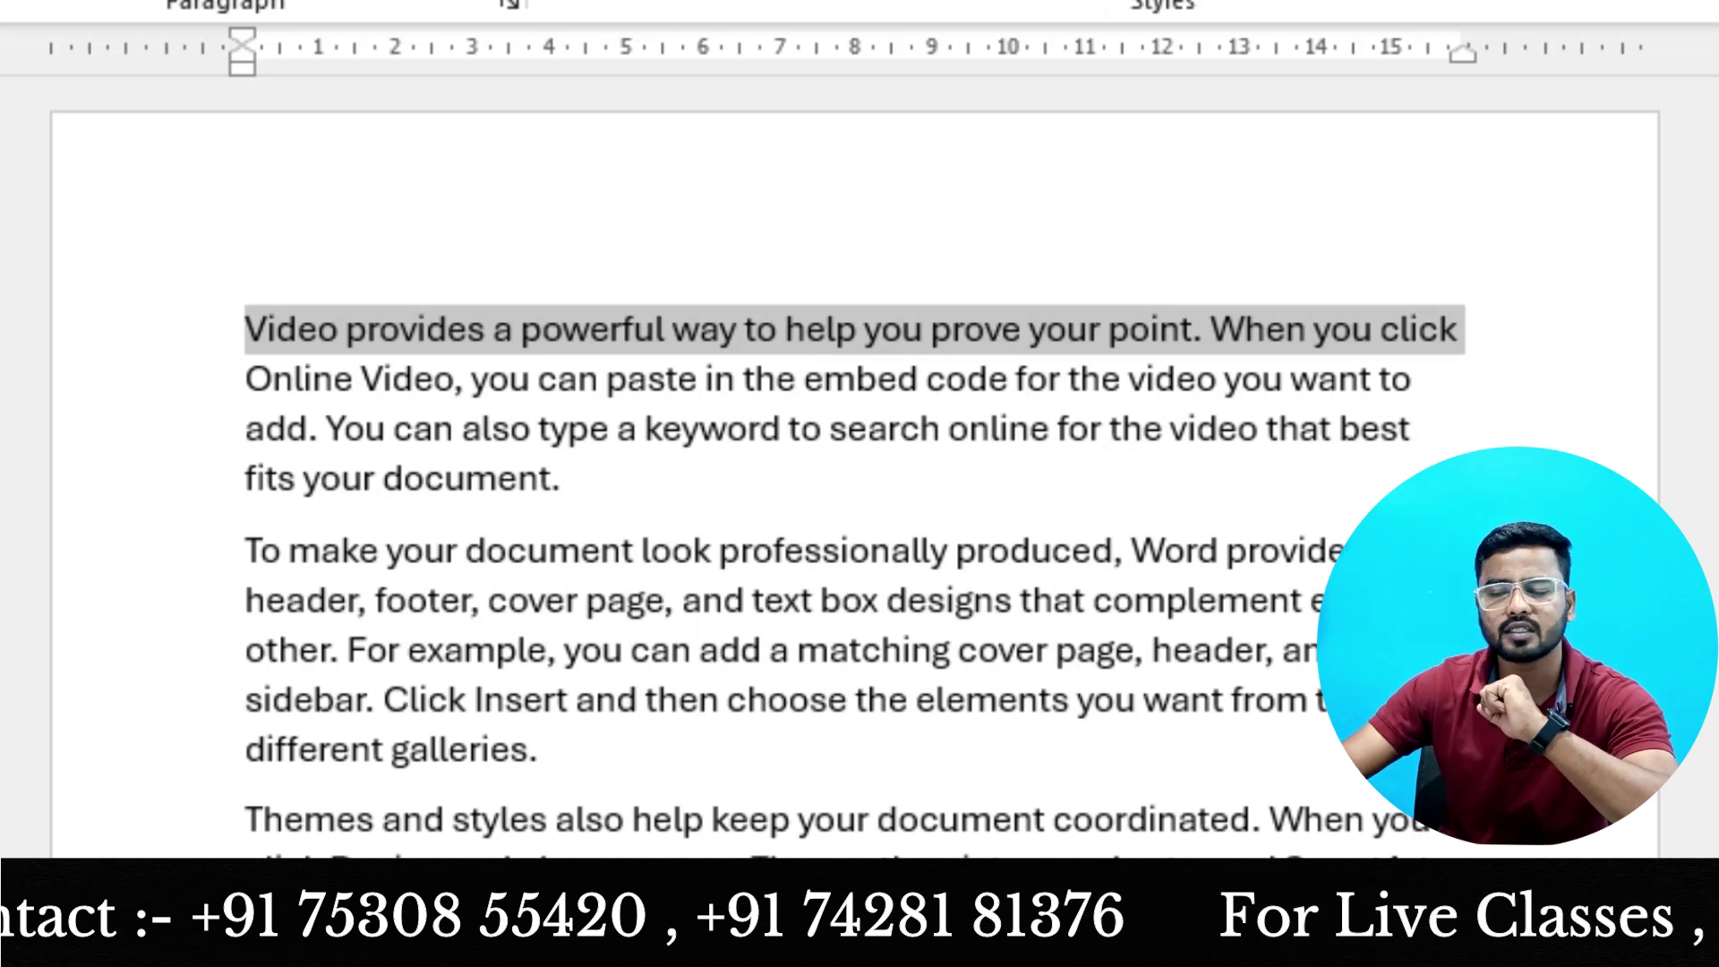
pyautogui.click(245, 329)
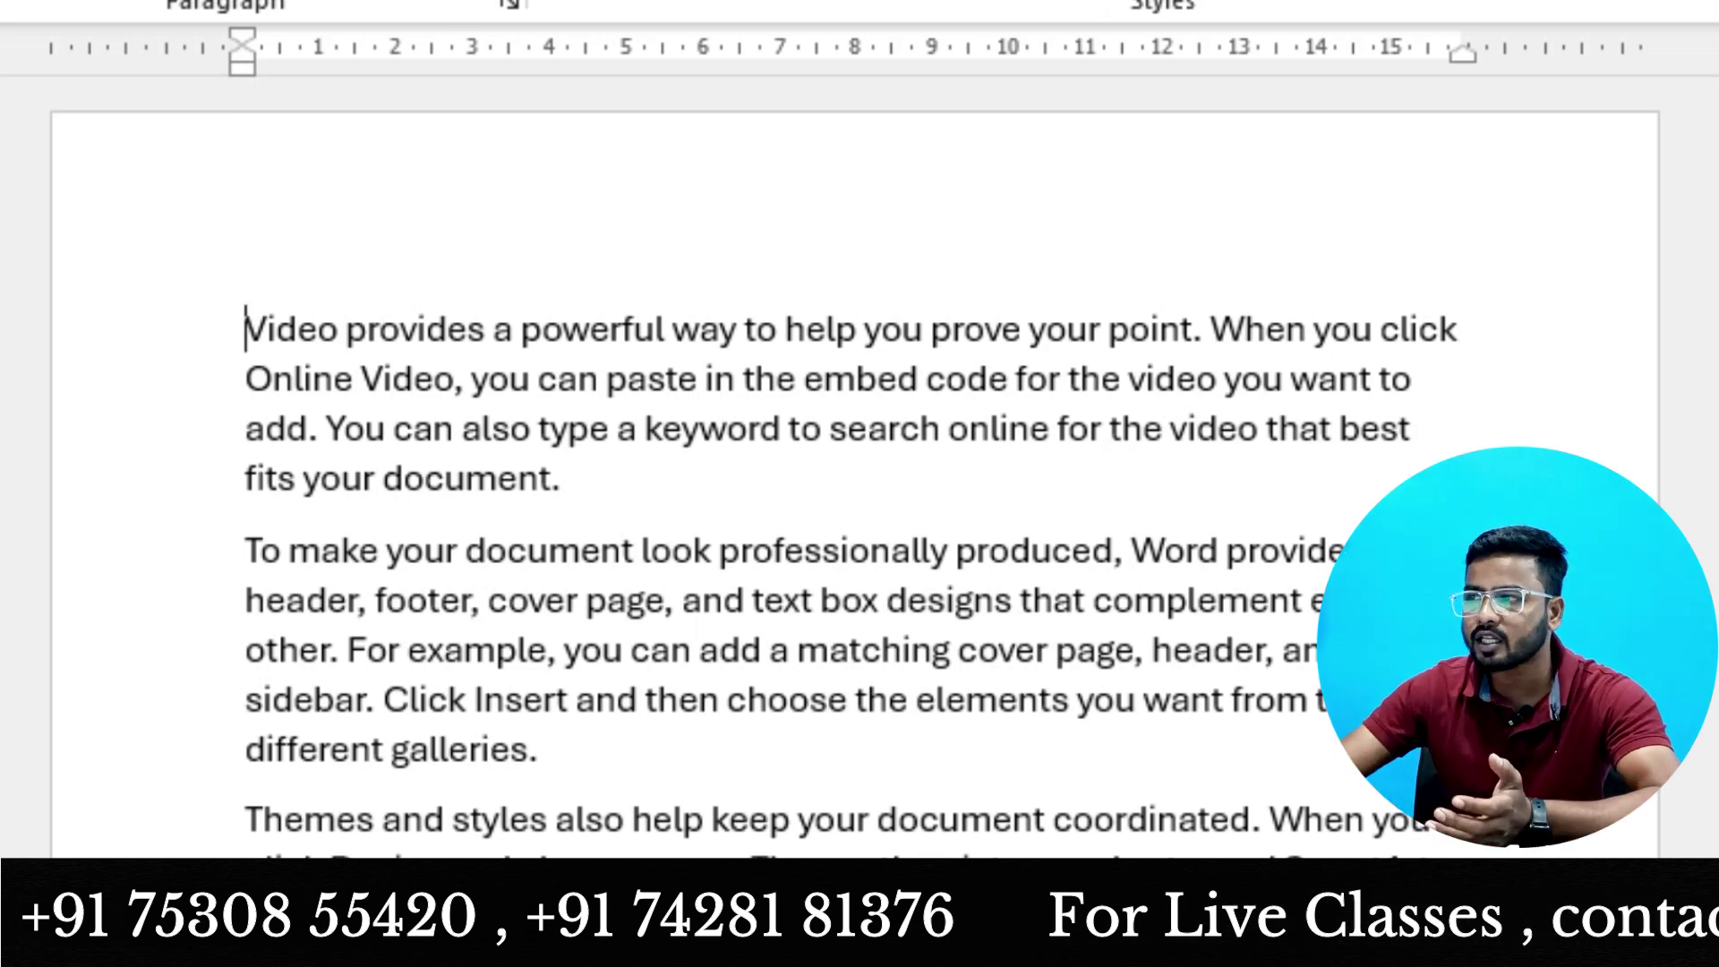
pyautogui.moveTo(242, 67)
pyautogui.mouseDown()
pyautogui.moveTo(144, 67)
pyautogui.moveTo(737, 67)
pyautogui.moveTo(144, 67)
pyautogui.mouseUp()
pyautogui.moveTo(1462, 52); pyautogui.dragTo(1565, 52)
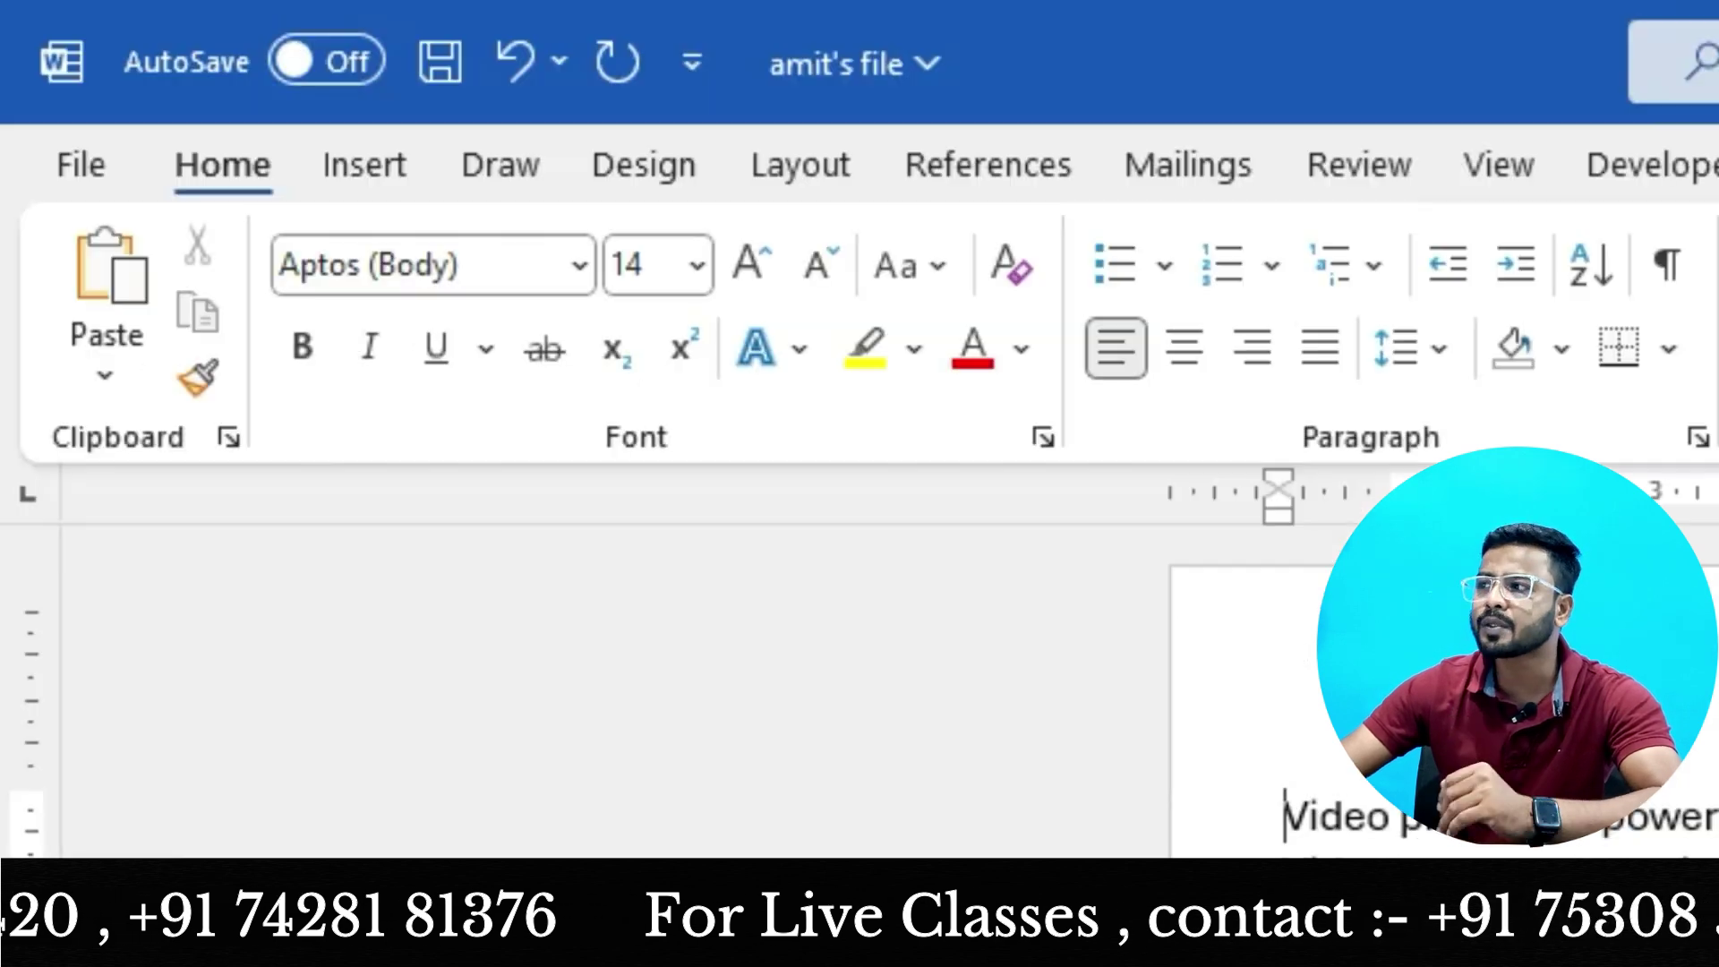
# Hide the ruler around the page and show it again.
pyautogui.click(1499, 167)
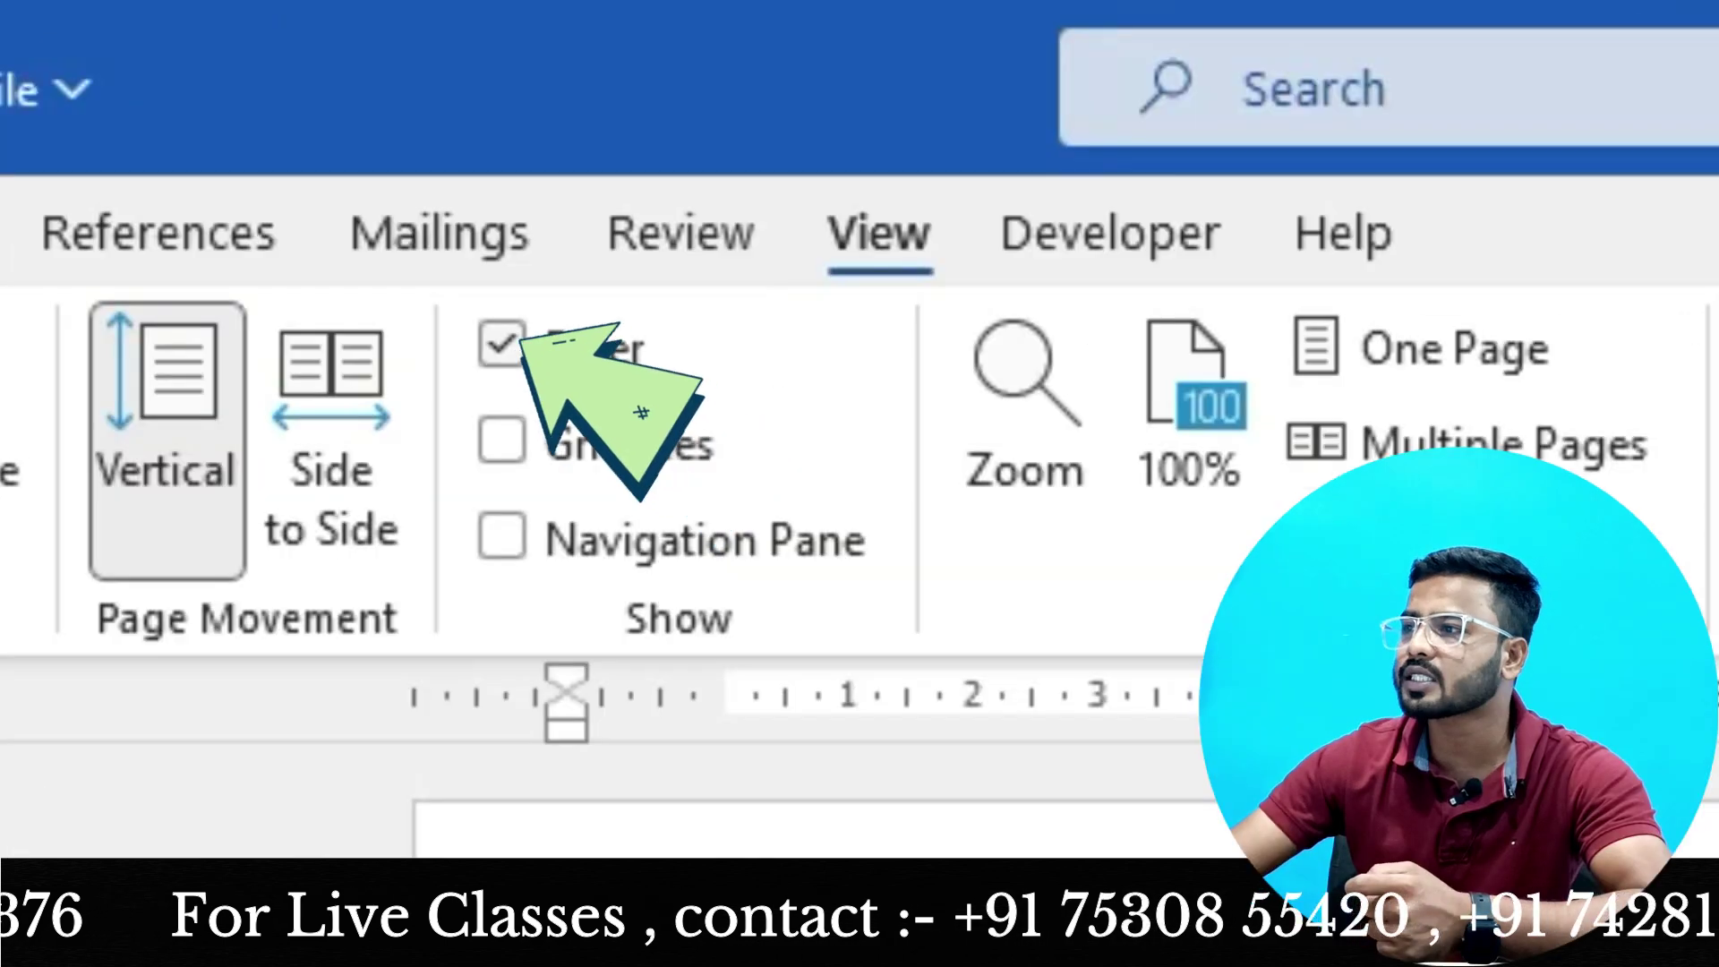
pyautogui.click(1232, 244)
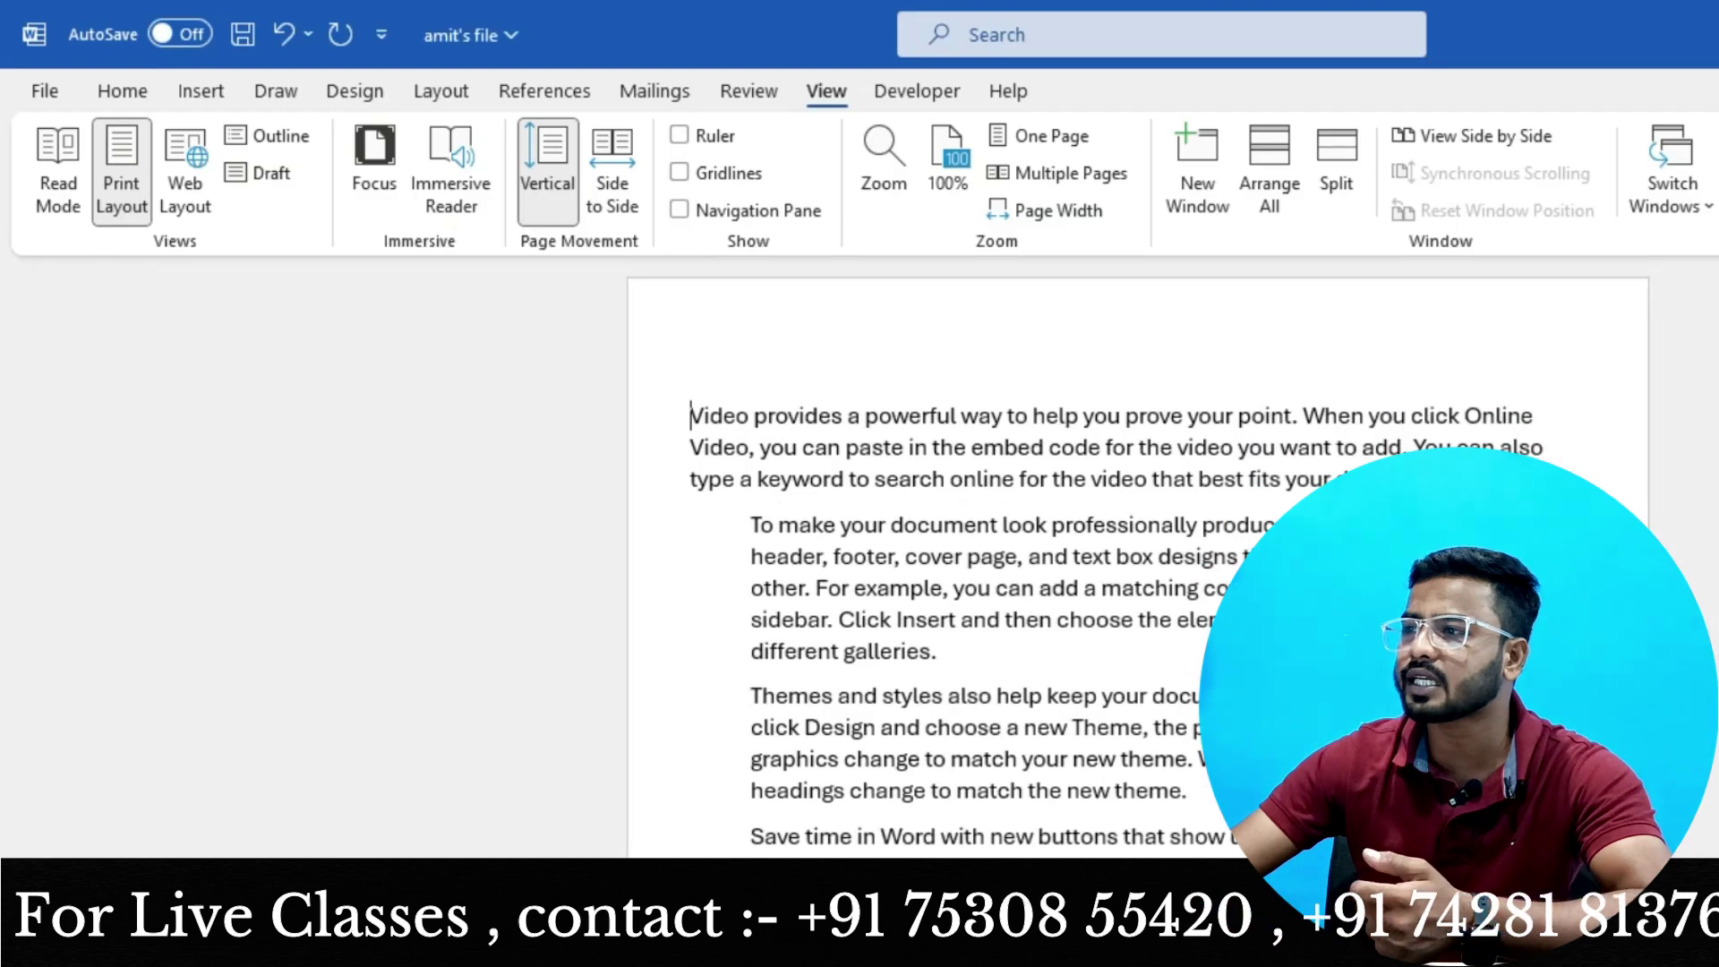
pyautogui.click(679, 135)
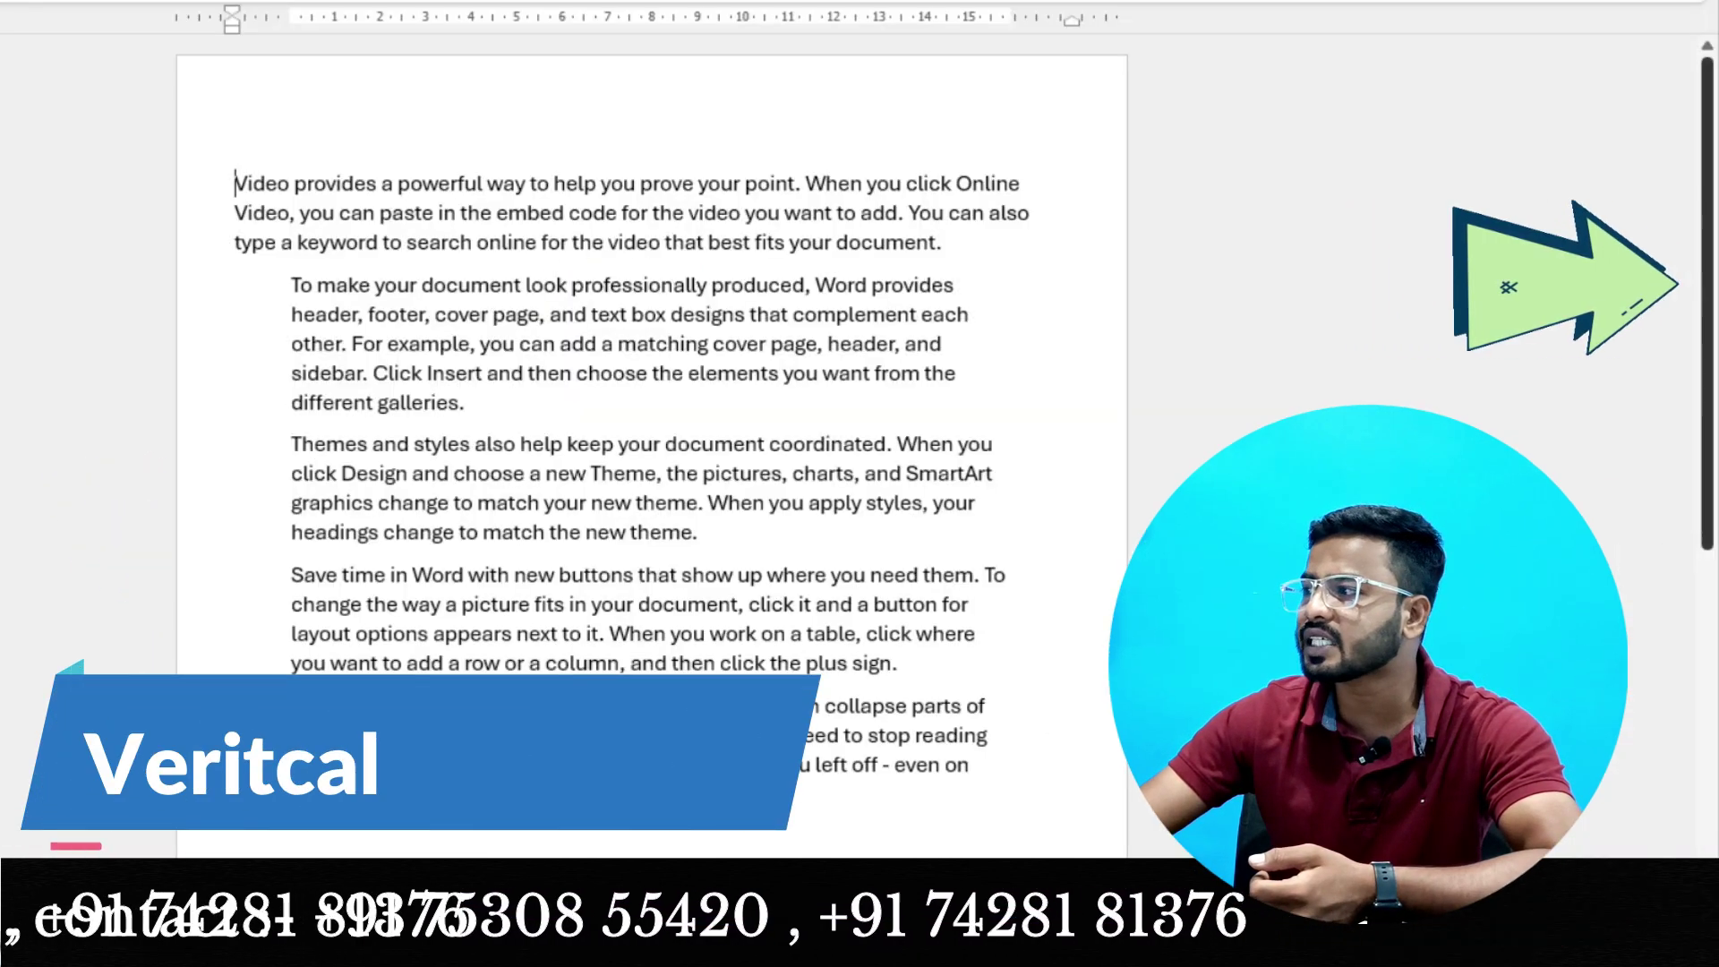
# Look through the sample text from start to end, and view the document in Read Mode before returning to Print Layout.
pyautogui.scroll(-6, 863, 537)
pyautogui.scroll(5, 863, 537)
pyautogui.scroll(-5, 652, 447)
pyautogui.scroll(6, 652, 448)
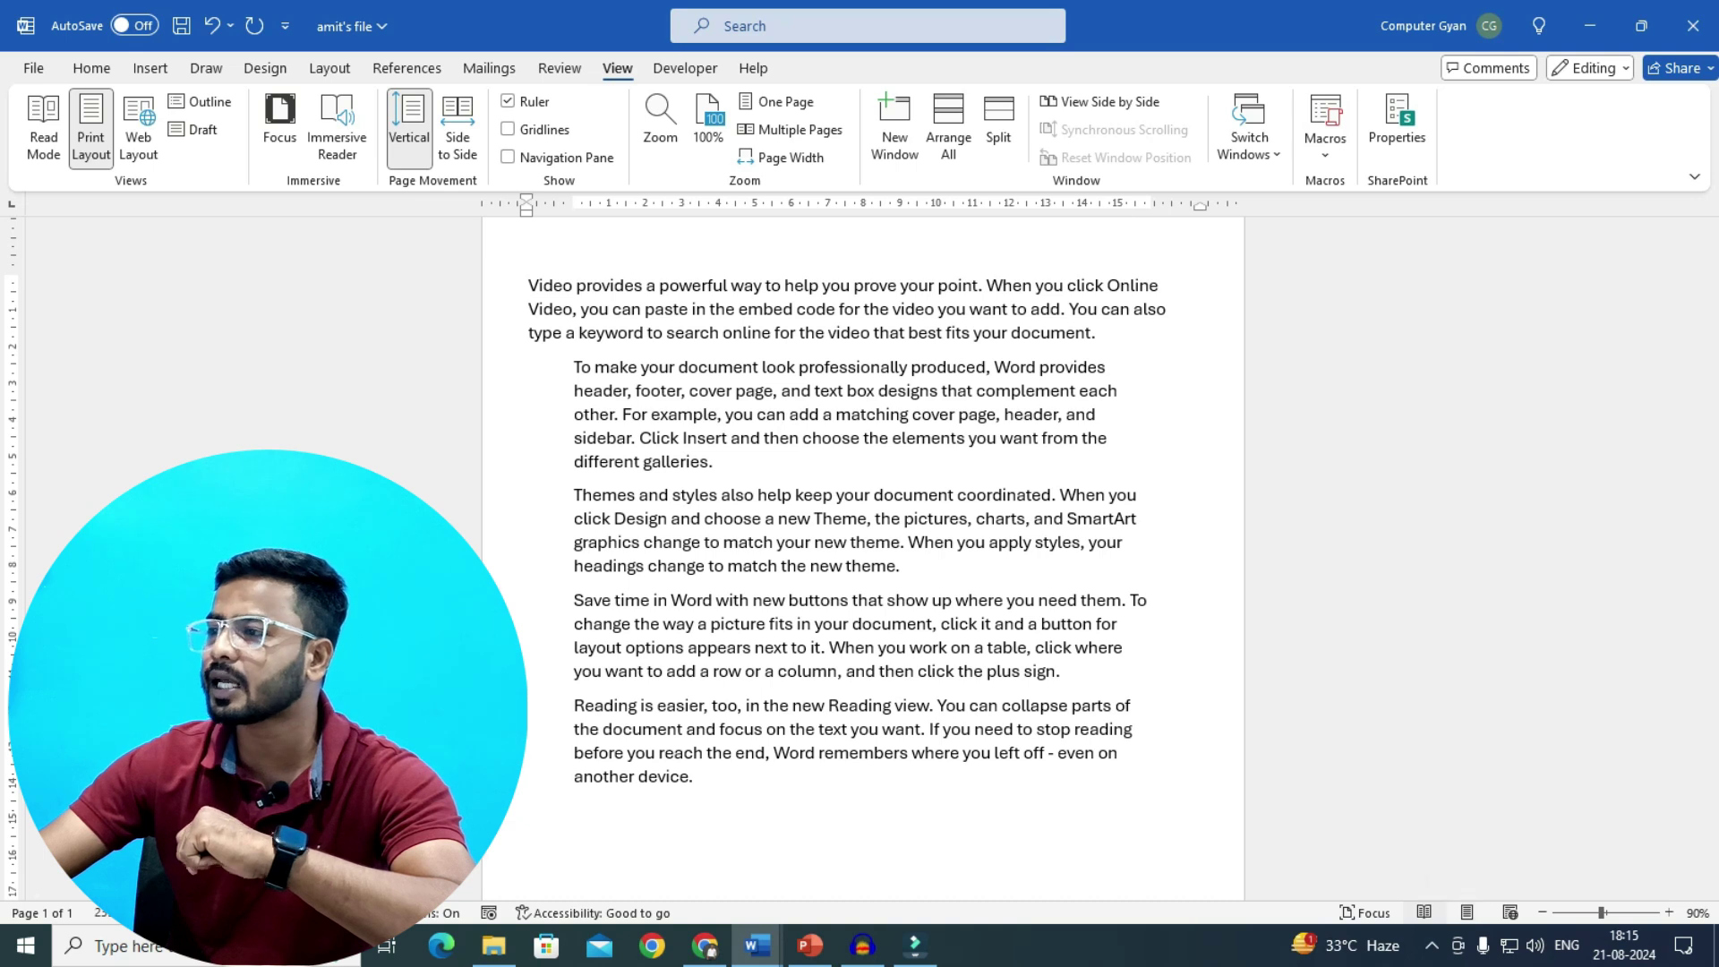
pyautogui.click(1423, 911)
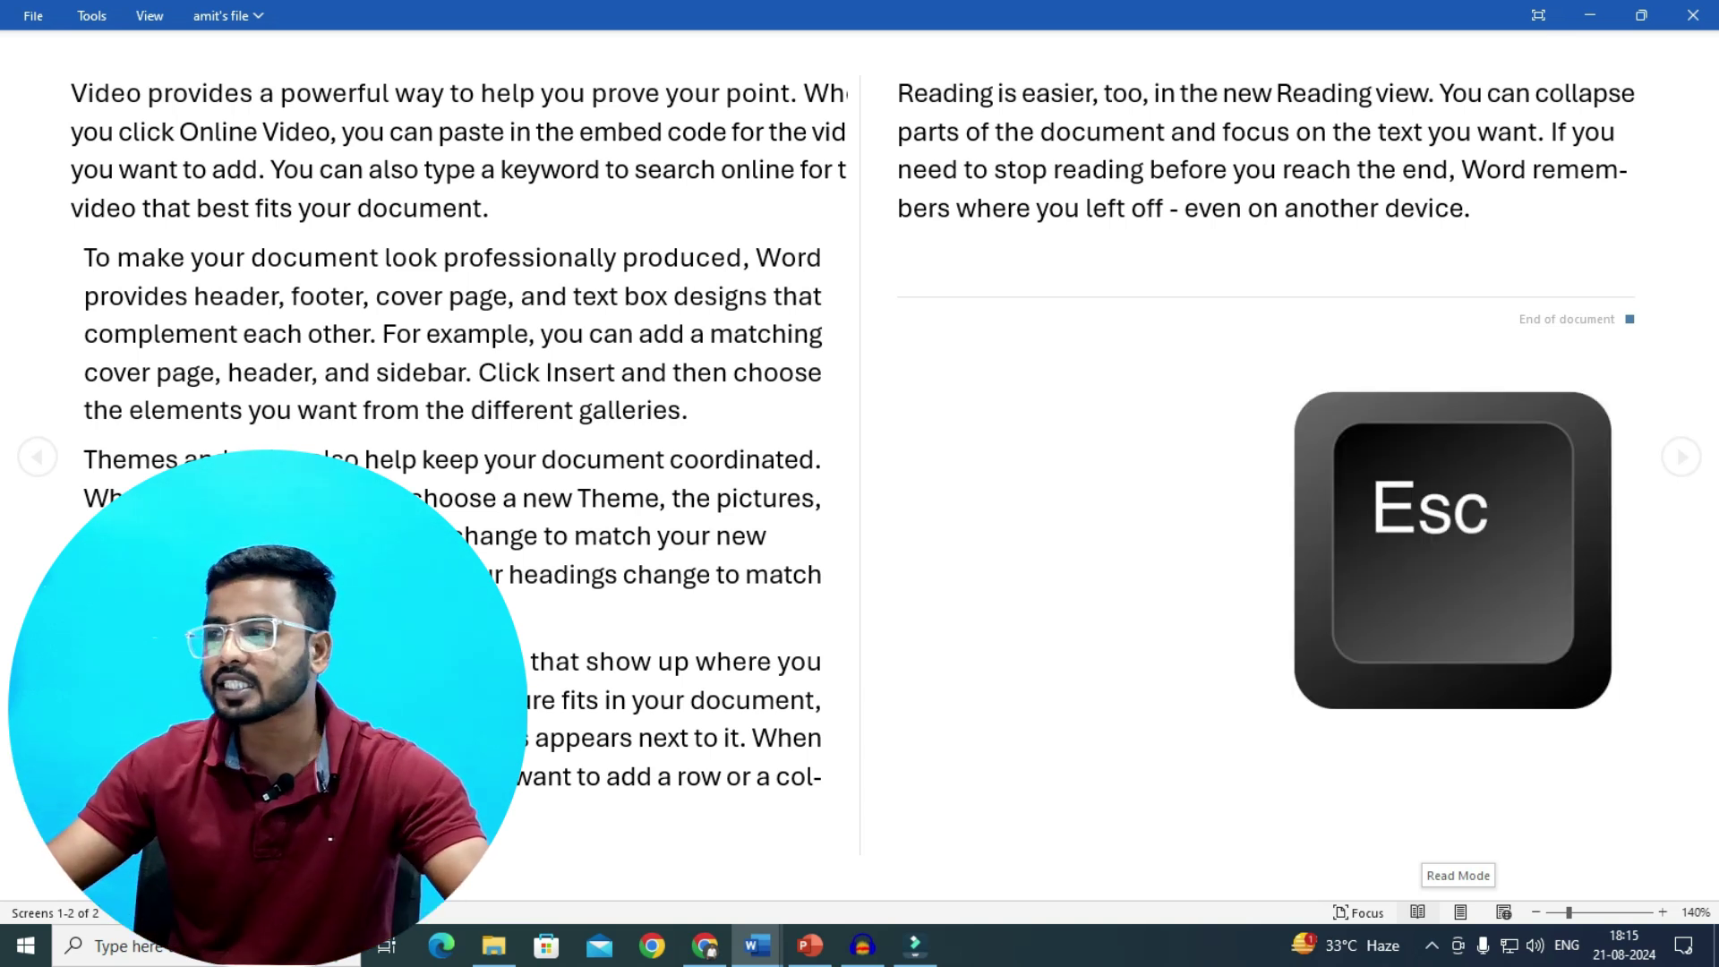
pyautogui.press('Escape')
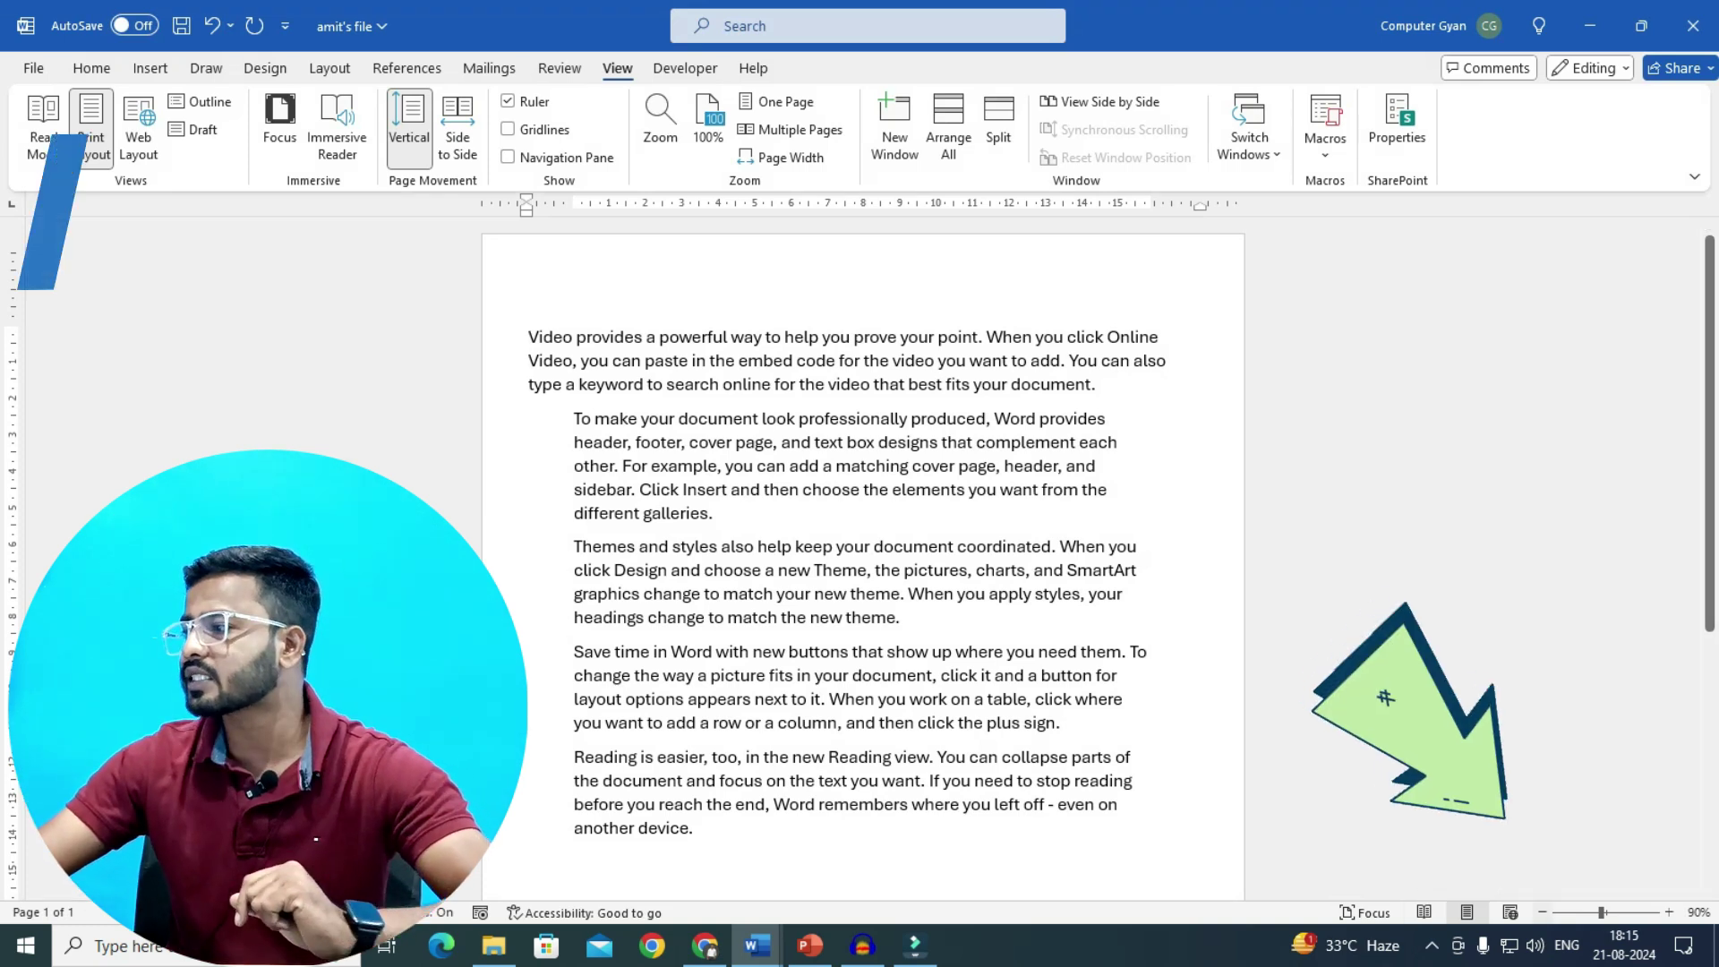
# Zoom the document out to 66% and gradually enlarge it again to a comfortable reading size.
pyautogui.moveTo(1601, 912); pyautogui.dragTo(1587, 912)
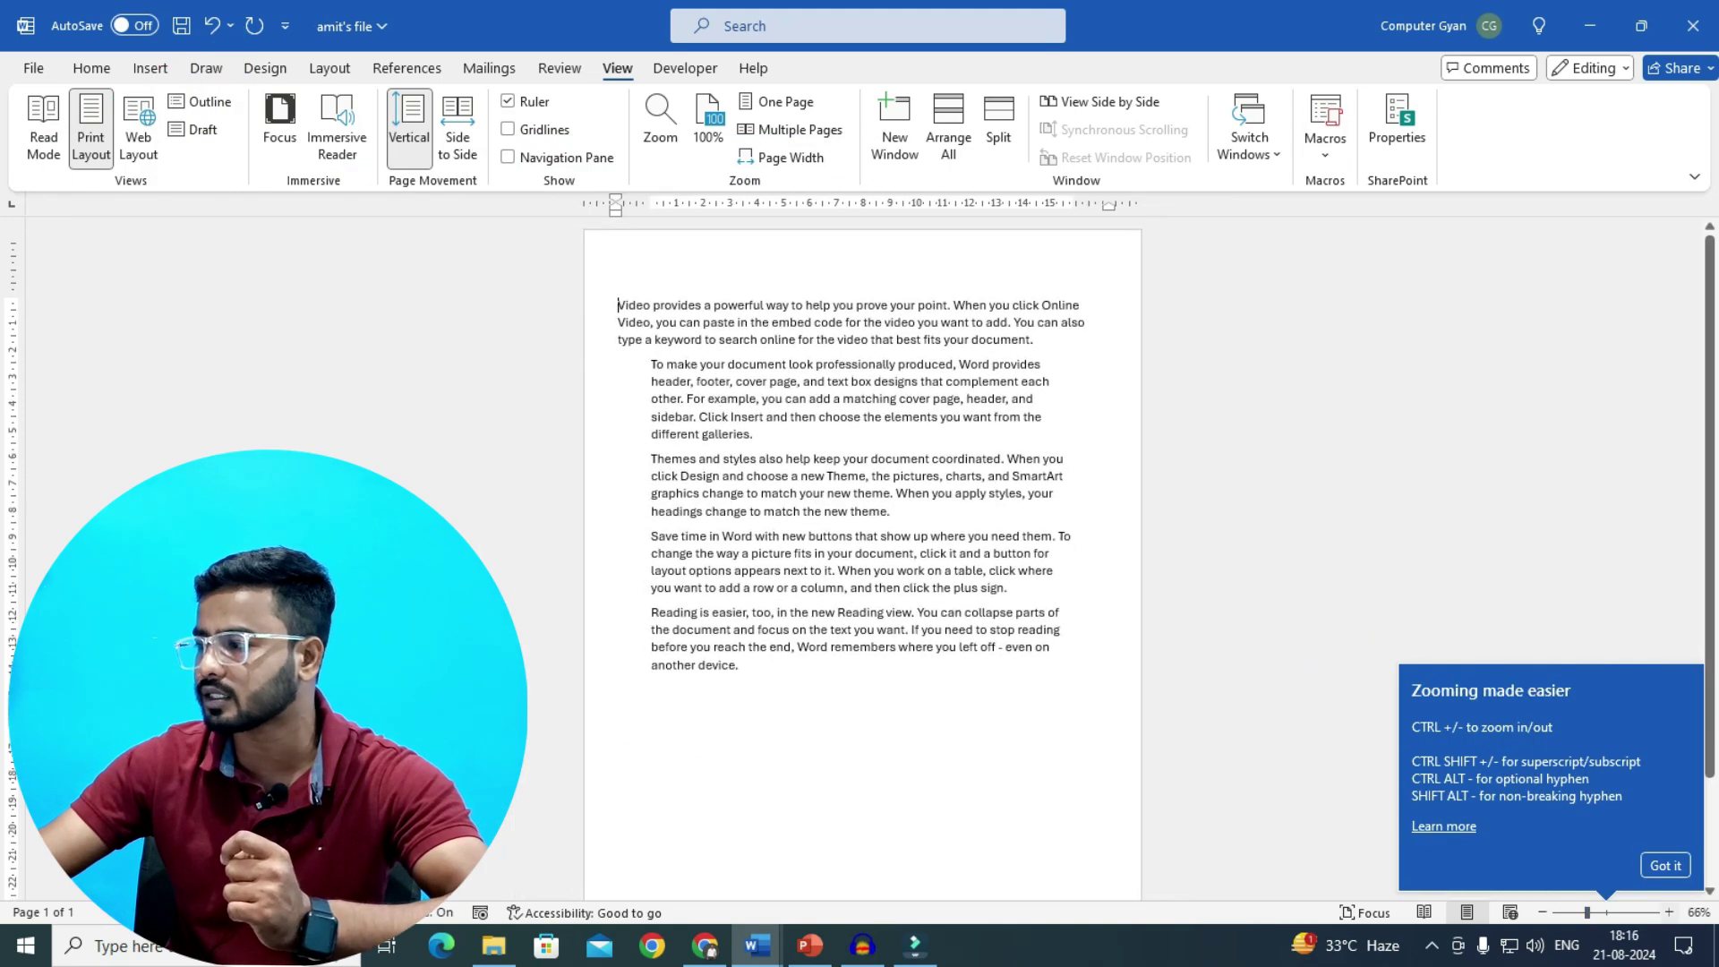
pyautogui.click(1668, 912)
pyautogui.click(1668, 912)
pyautogui.click(1667, 912)
pyautogui.click(1667, 912)
pyautogui.click(1662, 912)
pyautogui.click(1662, 912)
pyautogui.moveTo(1602, 912)
pyautogui.mouseDown()
pyautogui.moveTo(1570, 912)
pyautogui.moveTo(1599, 912)
pyautogui.mouseUp()
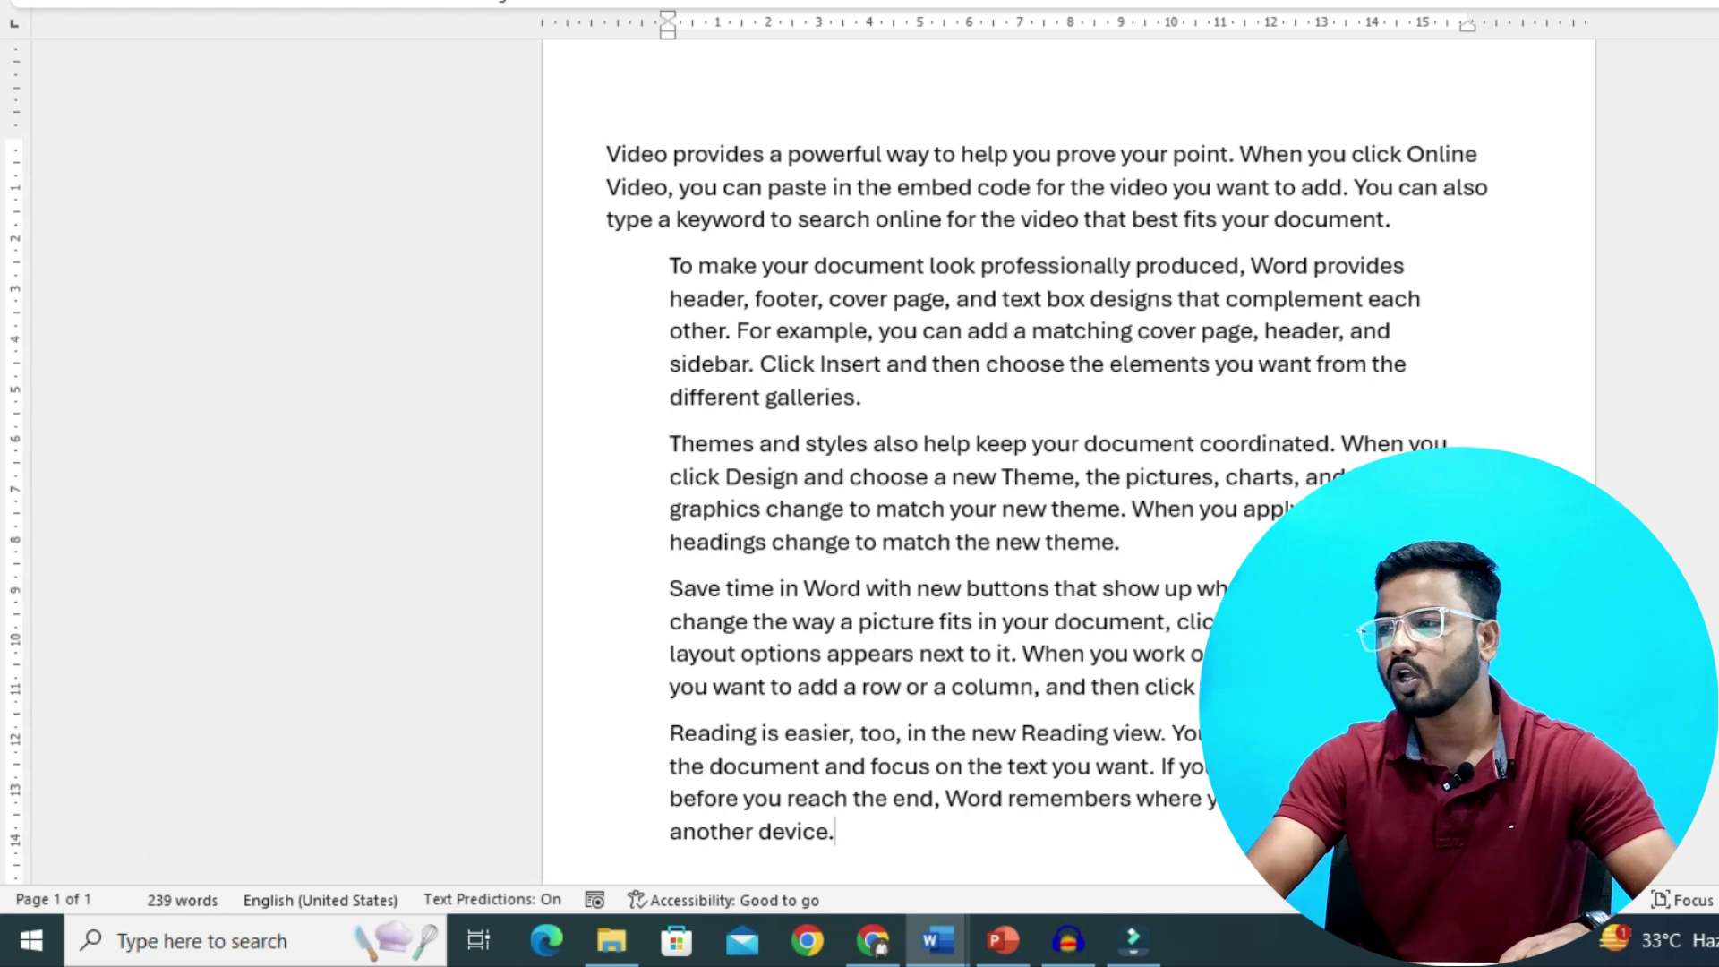
# Insert three page breaks after the last paragraph and place the insertion point on the following blank page.
pyautogui.hotkey('ctrl', 'Return')
pyautogui.hotkey('ctrl', 'Return')
pyautogui.hotkey('ctrl', 'Return')
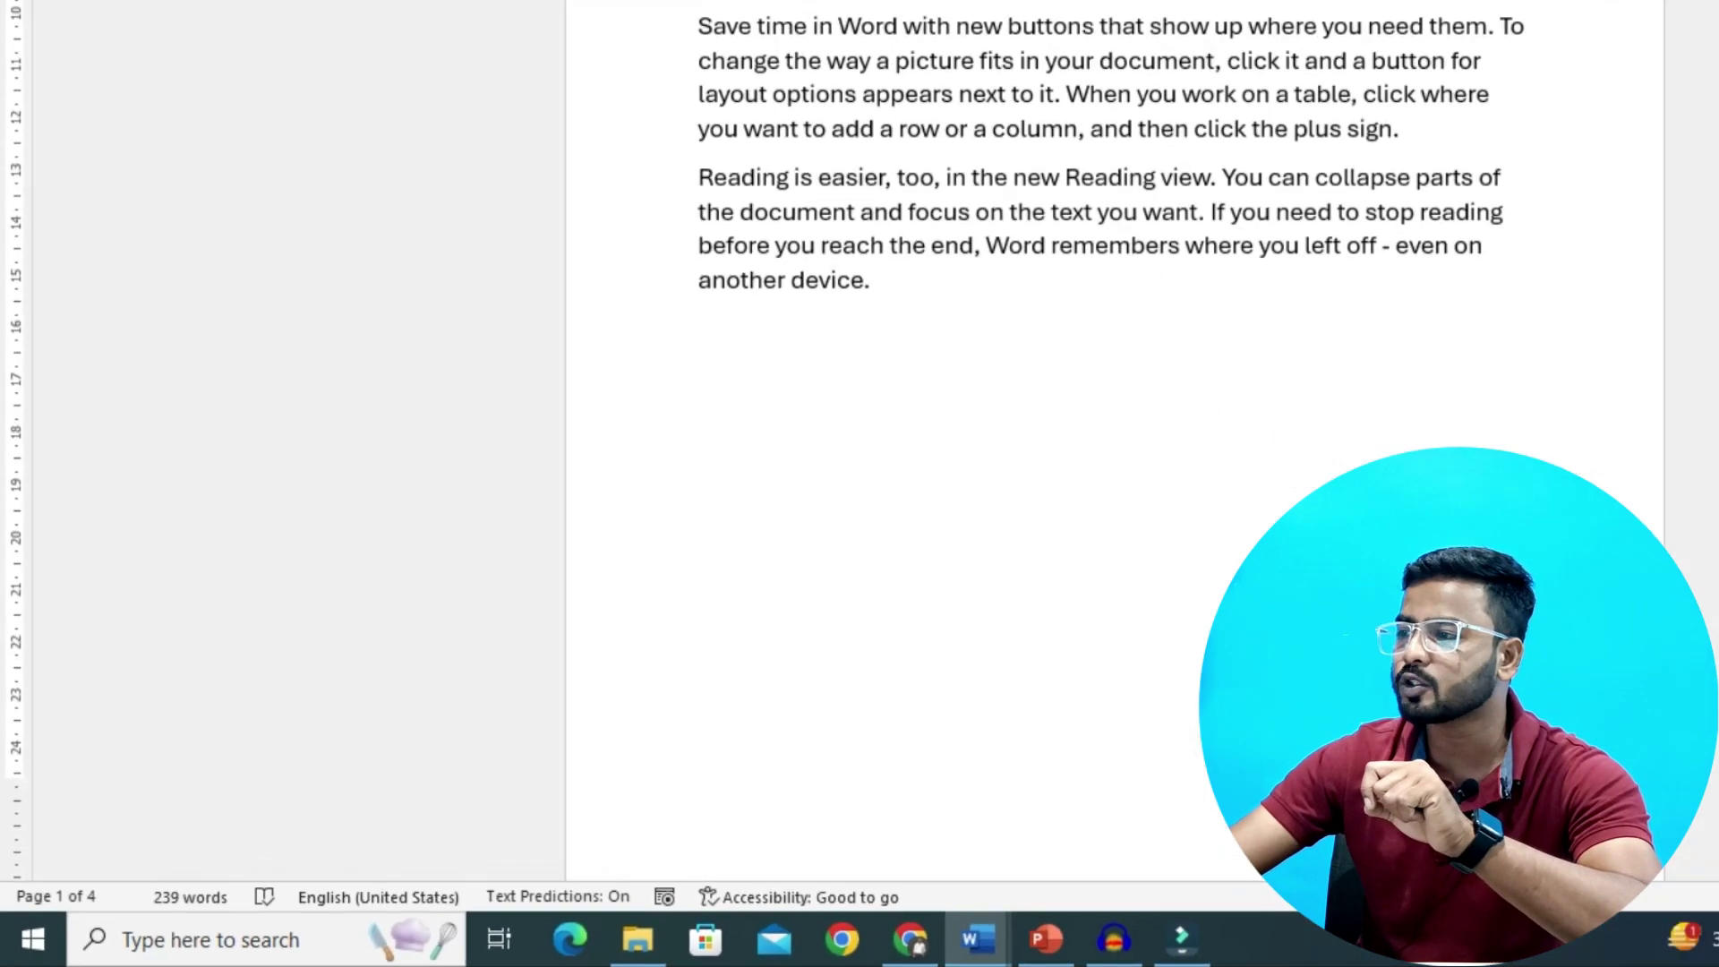
pyautogui.scroll(-10, 1079, 448)
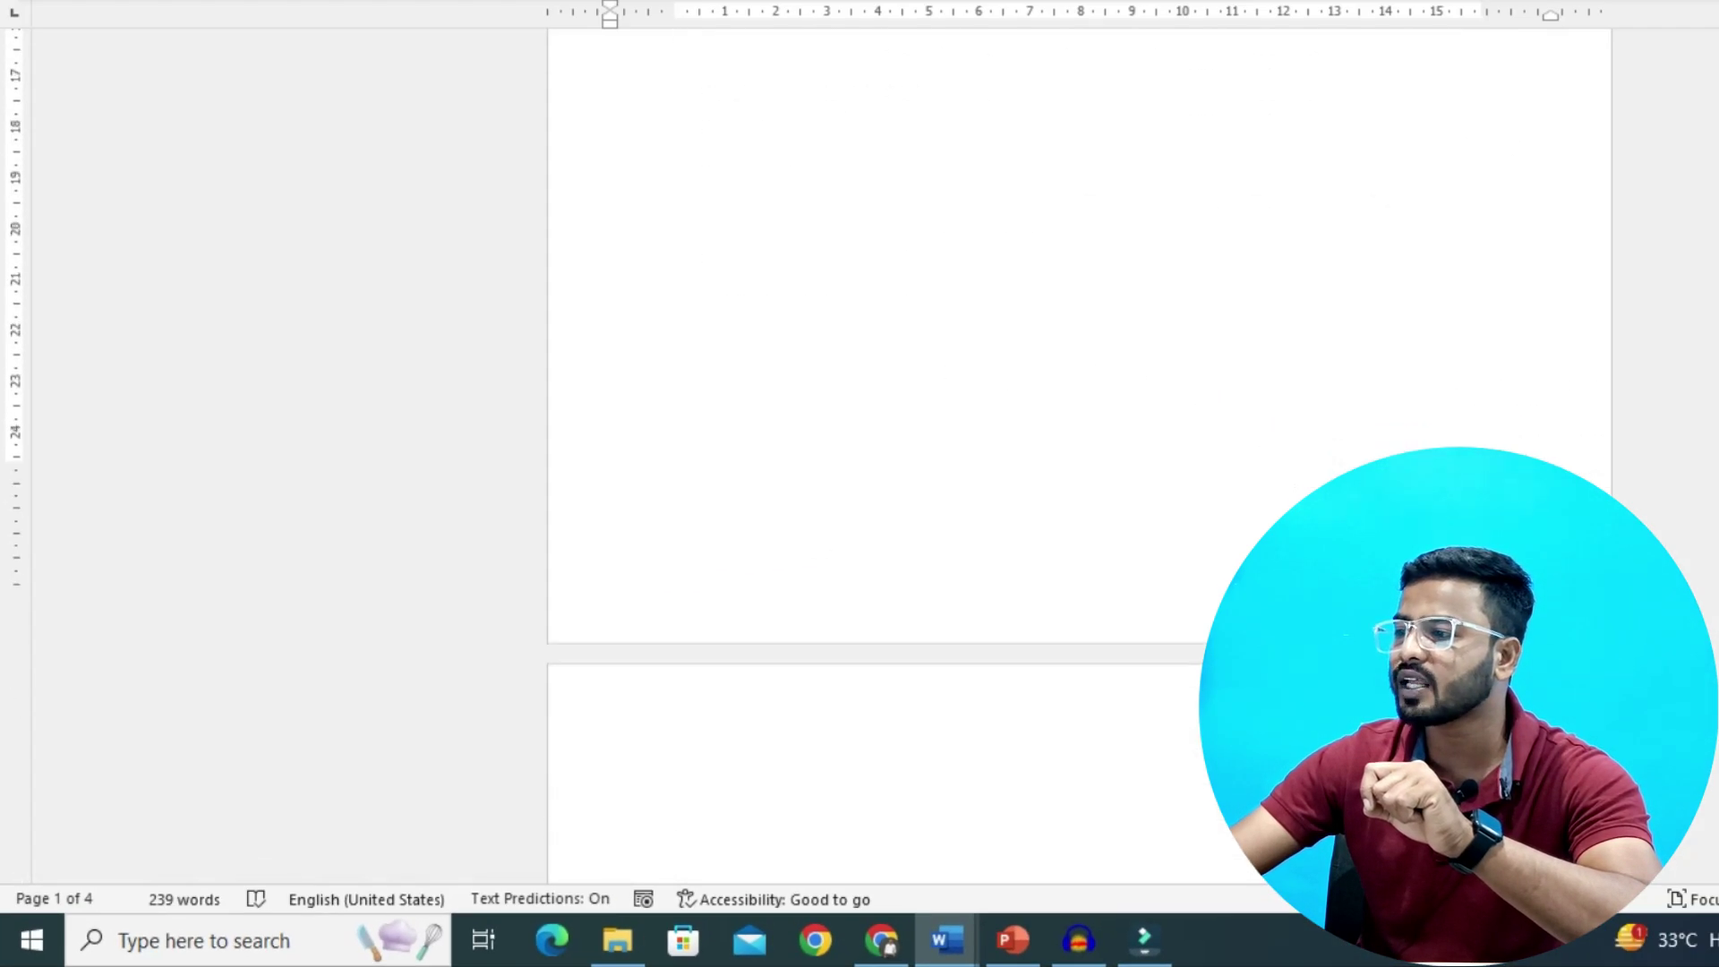
pyautogui.click(934, 561)
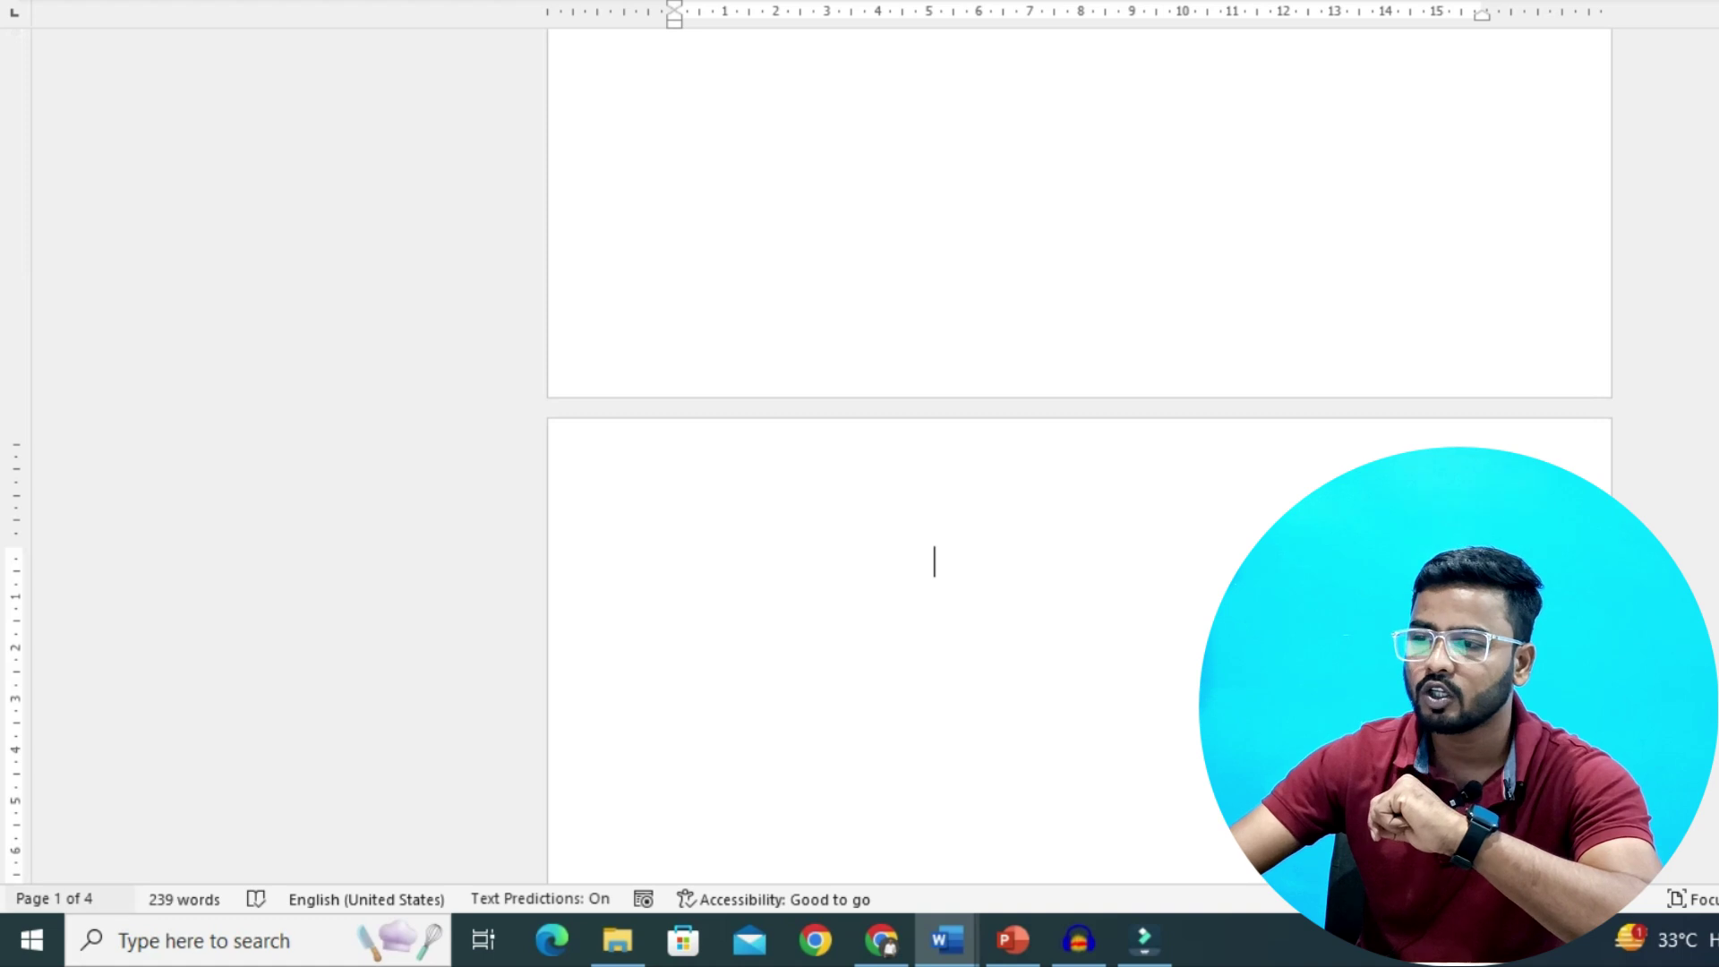
# Delete the opening paragraph that starts with "Video provides" and clear all the remaining content of the document.
pyautogui.scroll(-4, 1078, 457)
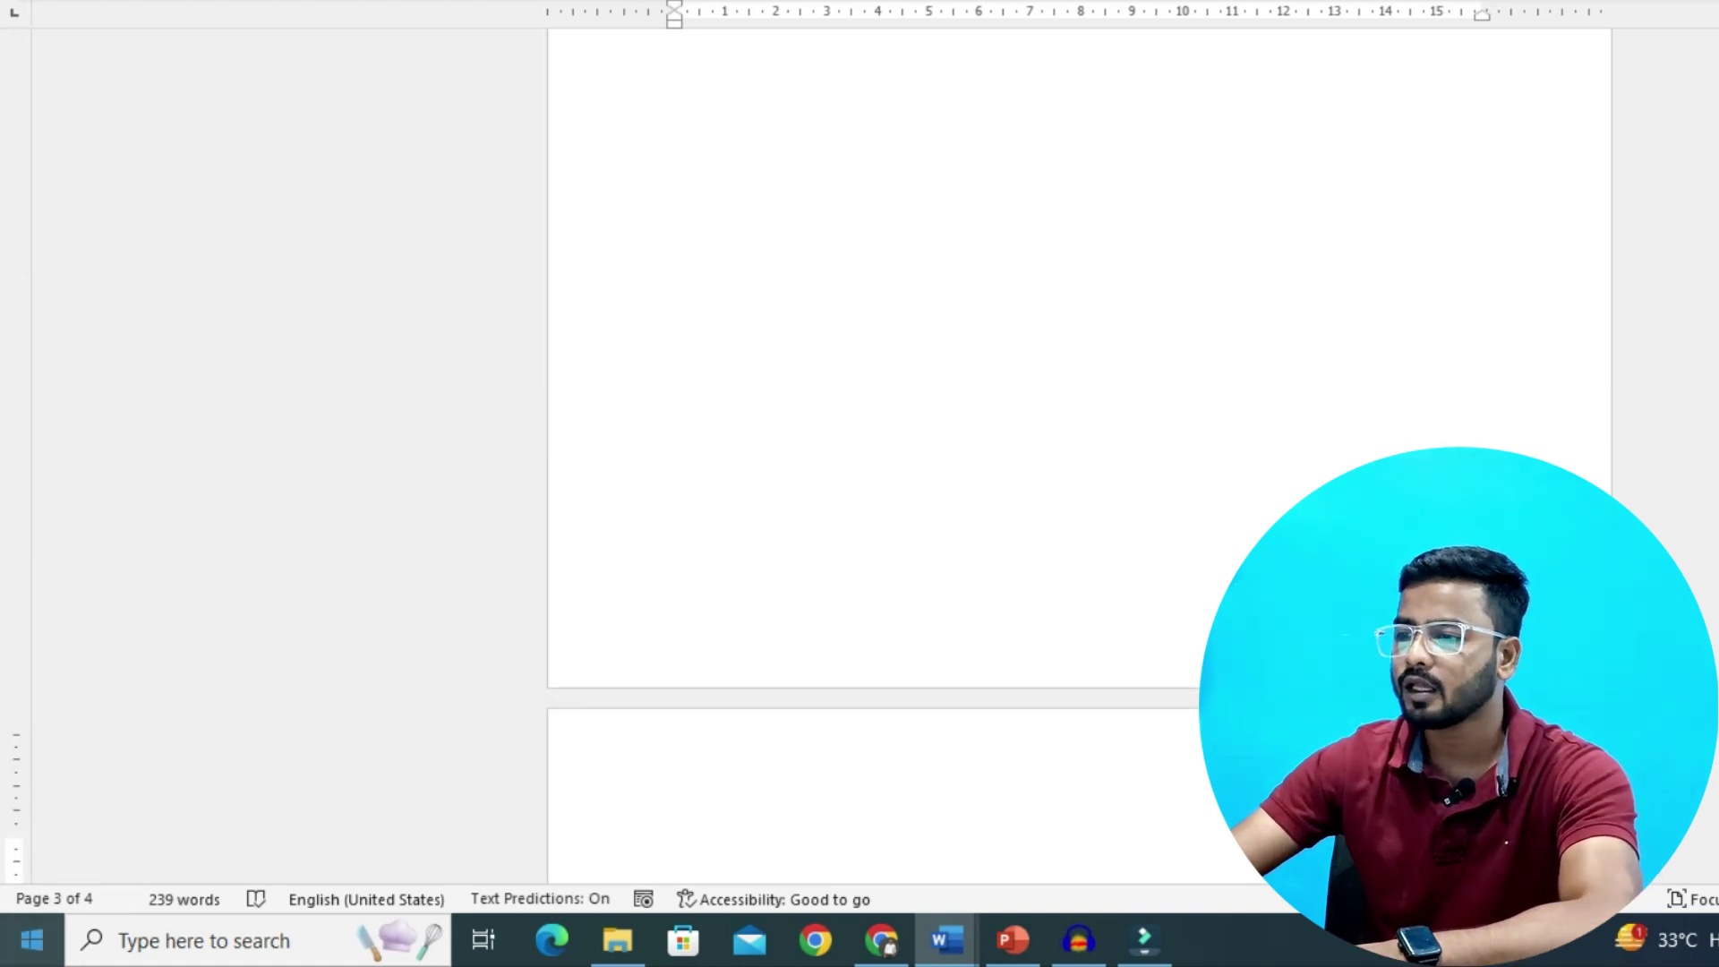
pyautogui.scroll(-3, 1378, 268)
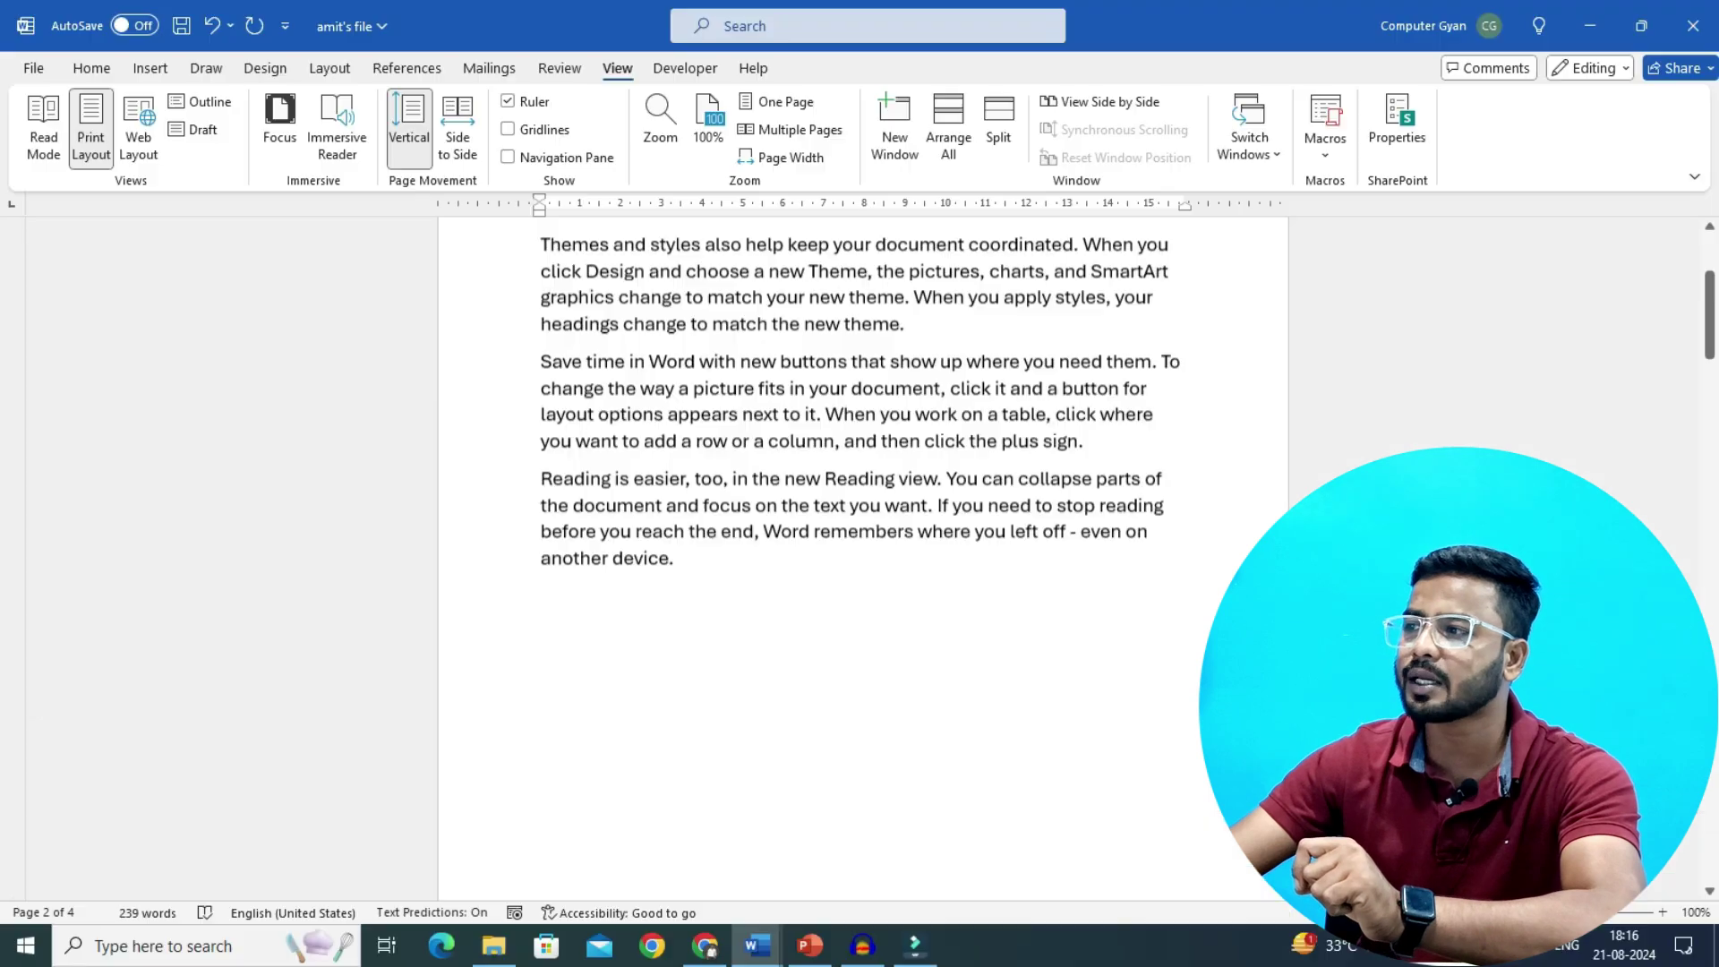
pyautogui.scroll(4, 863, 555)
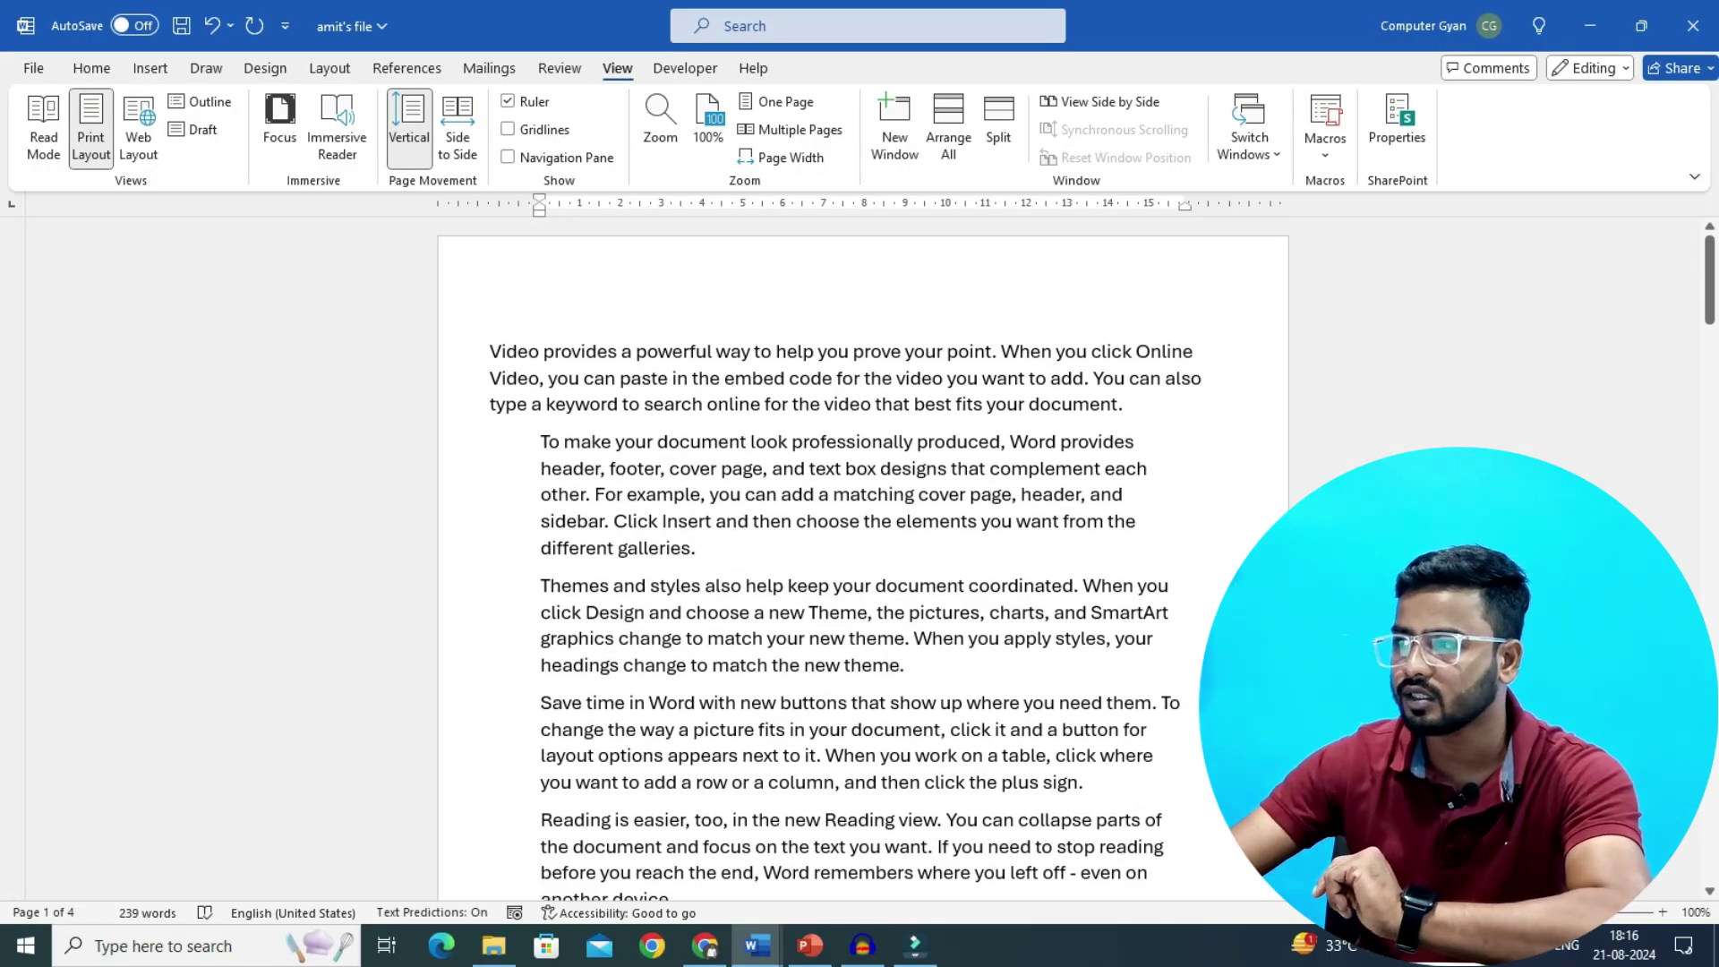
pyautogui.moveTo(490, 352); pyautogui.dragTo(1132, 405)
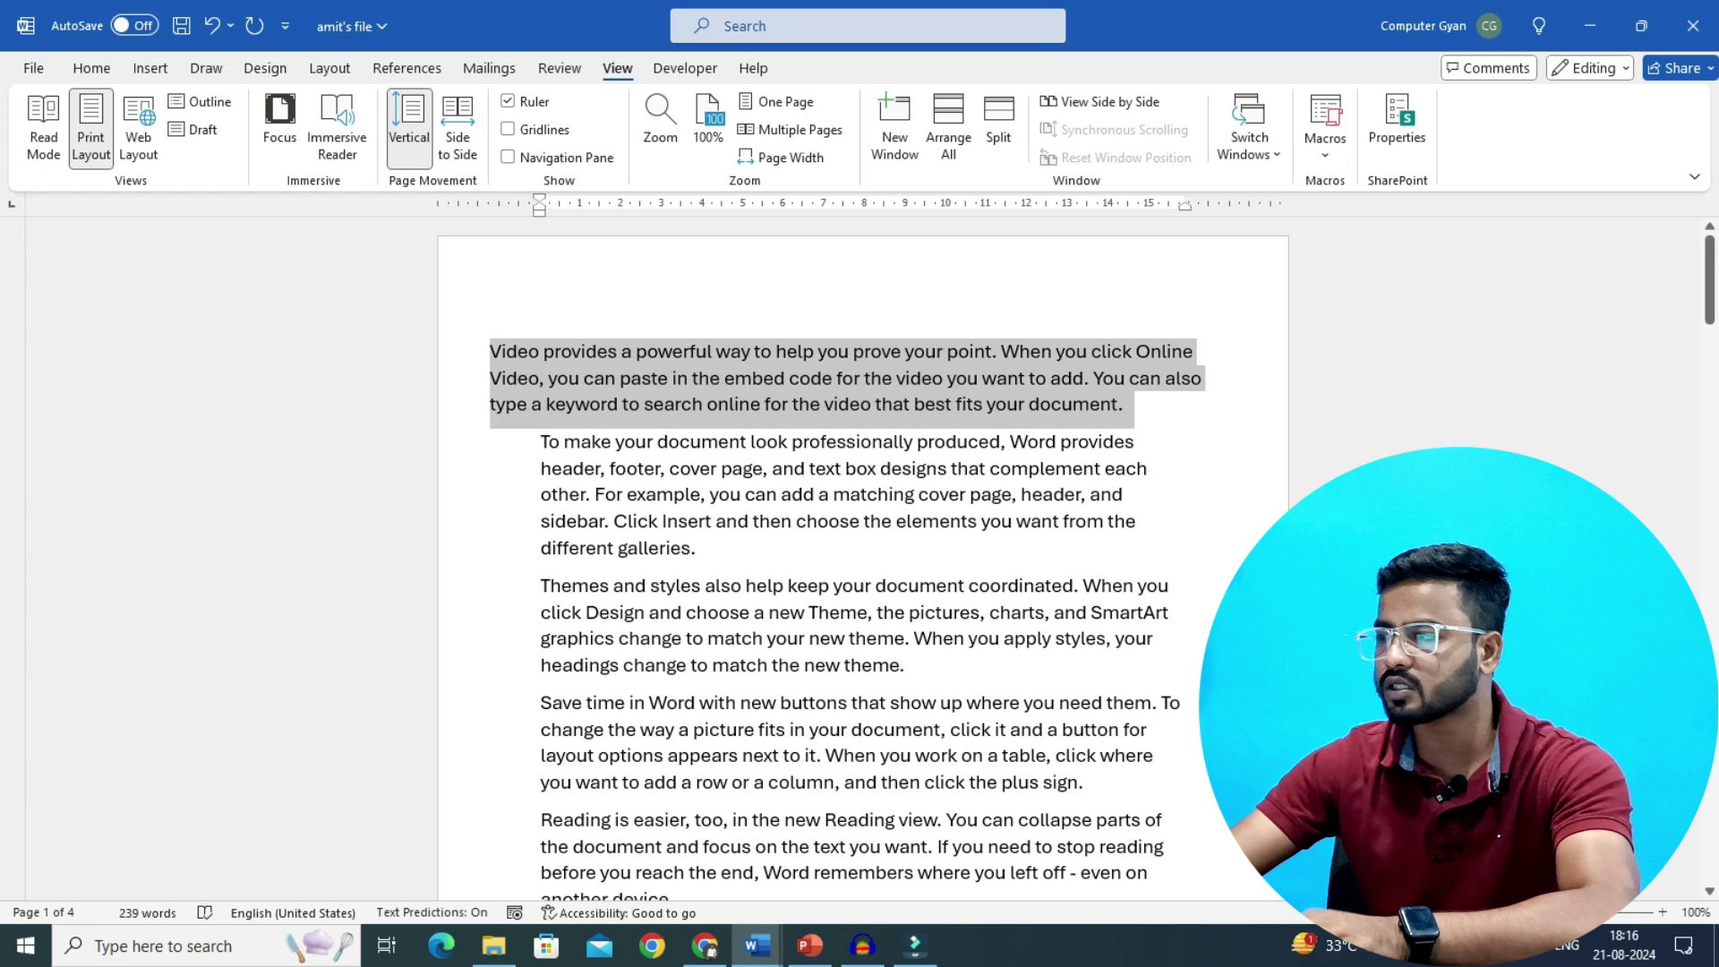
pyautogui.press('Delete')
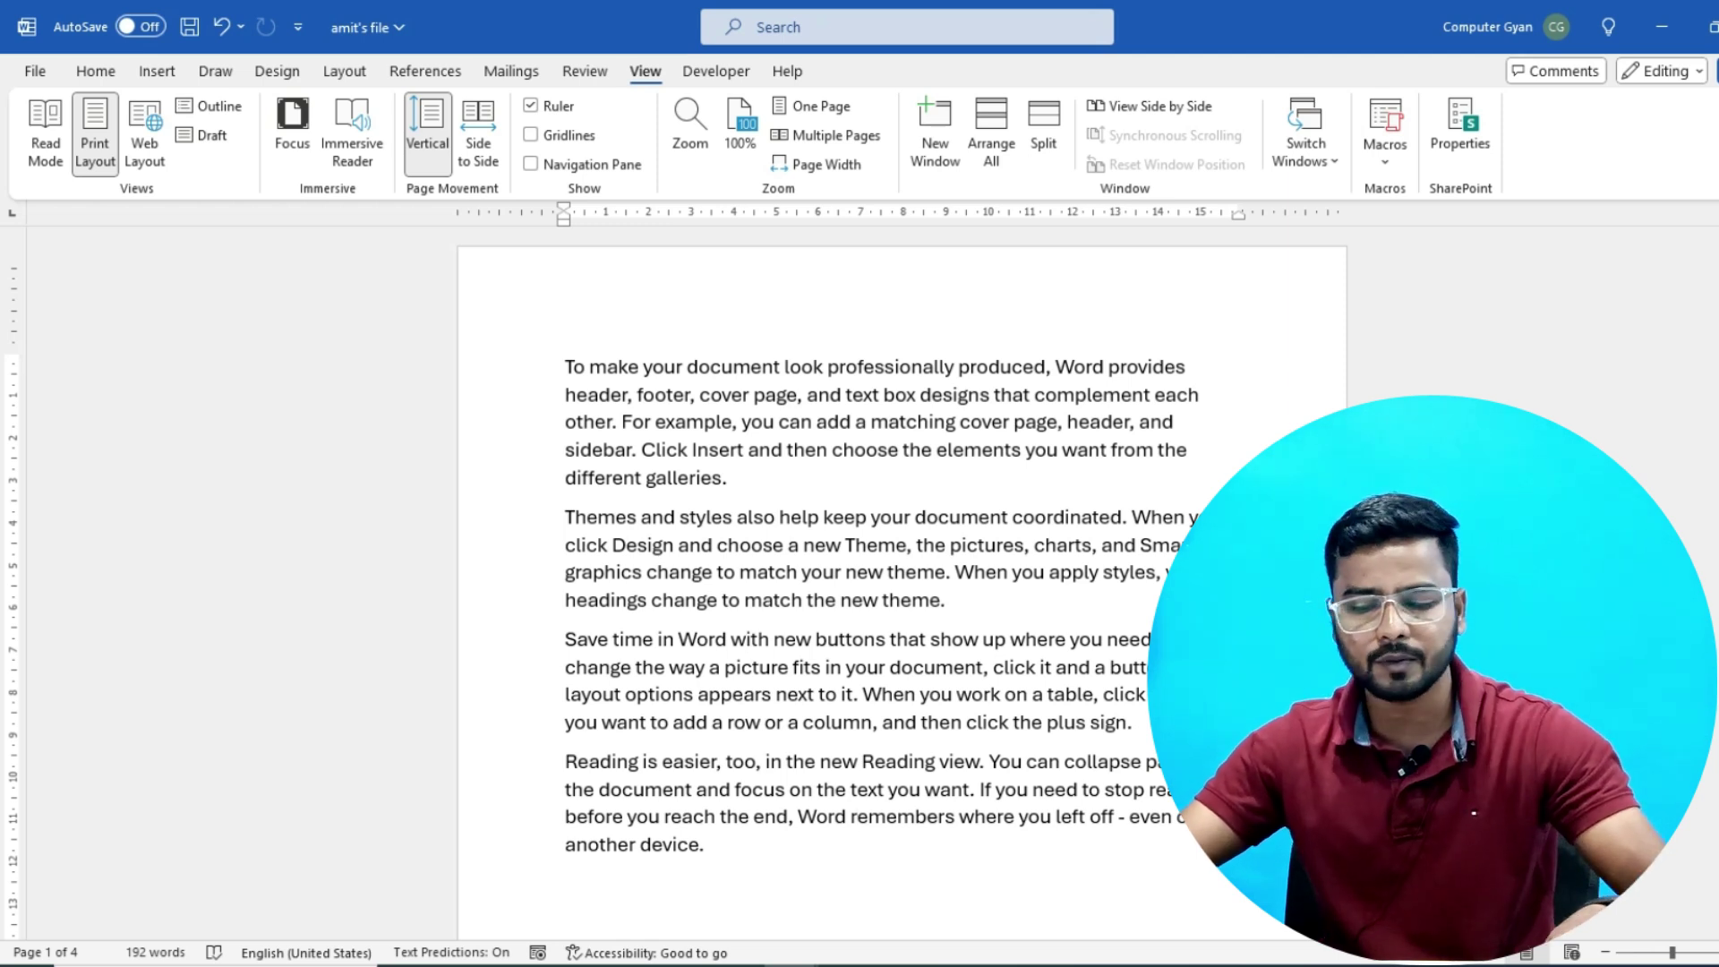
pyautogui.hotkey('ctrl', 'a')
pyautogui.press('Delete')
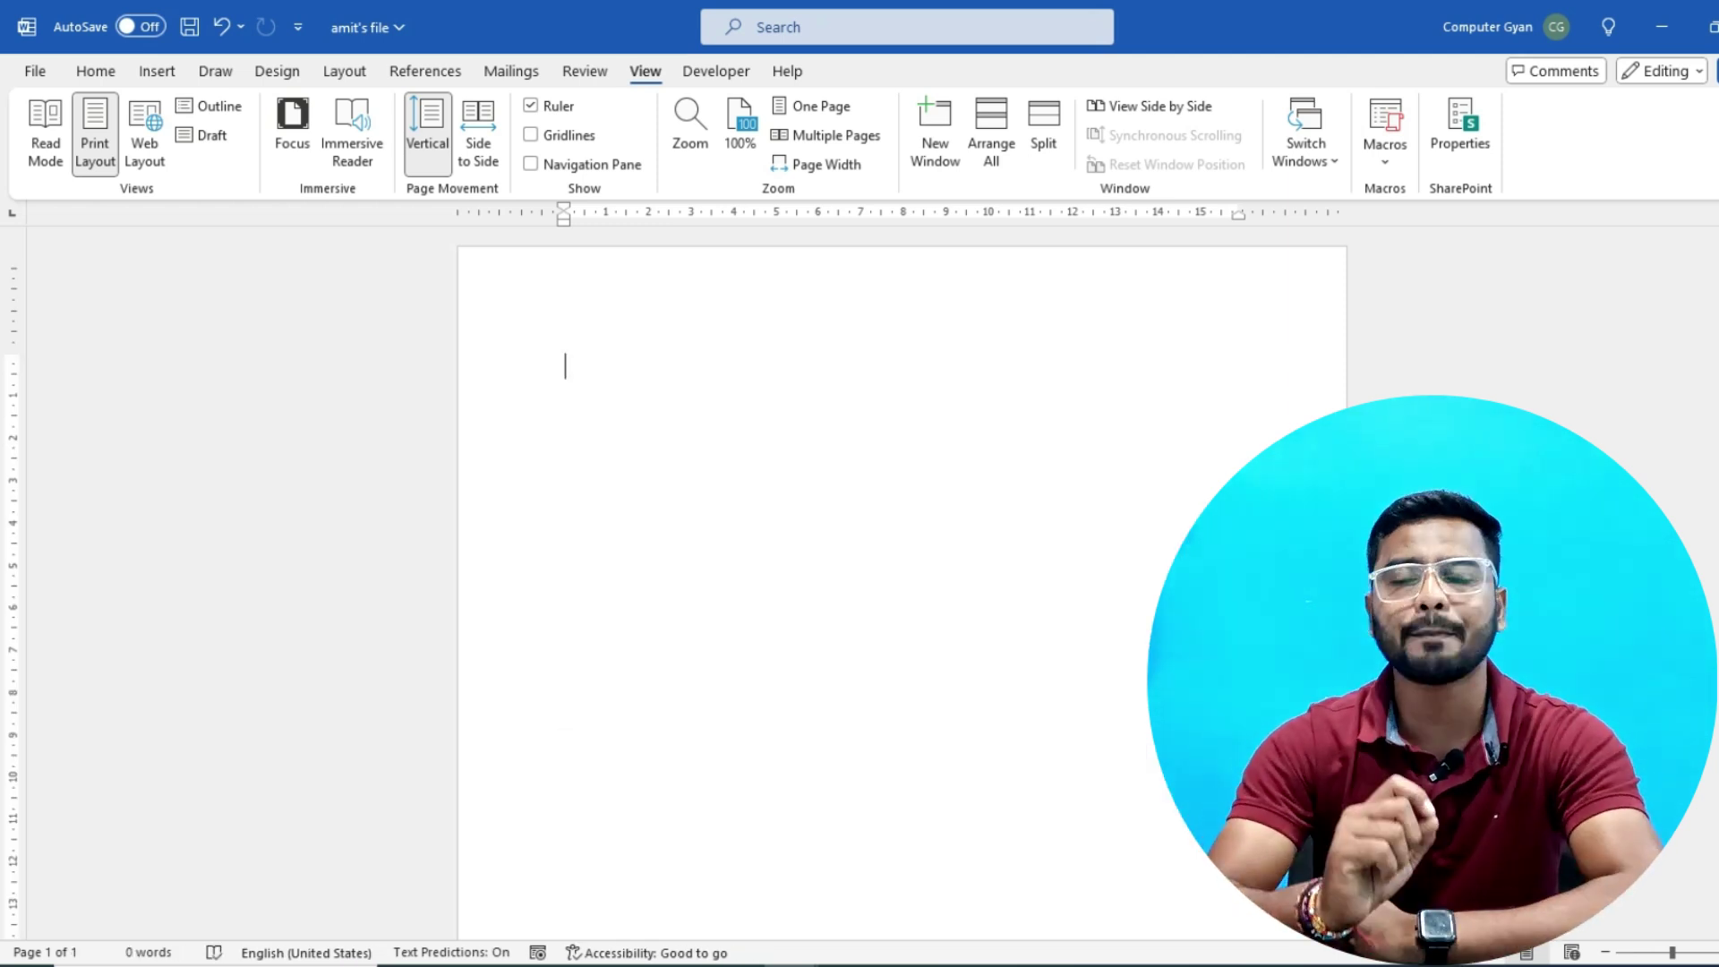
# Generate default sample text on the blank page with the =RAND() formula.
pyautogui.click(96, 71)
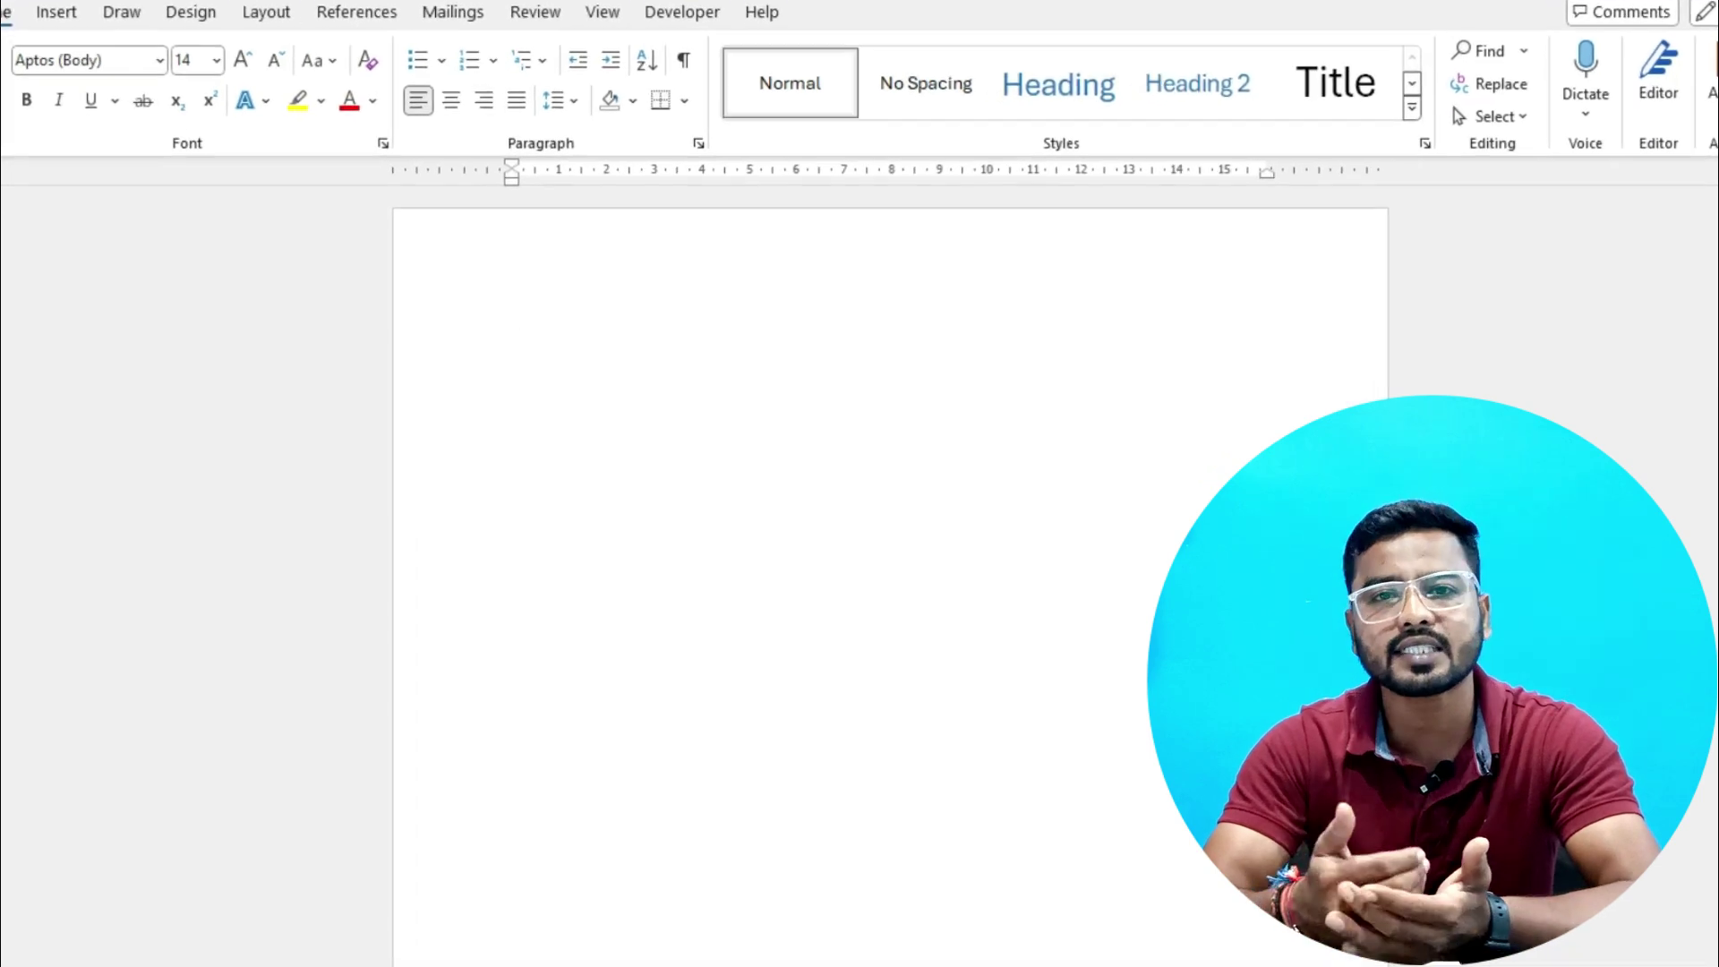
pyautogui.write('=RAND')
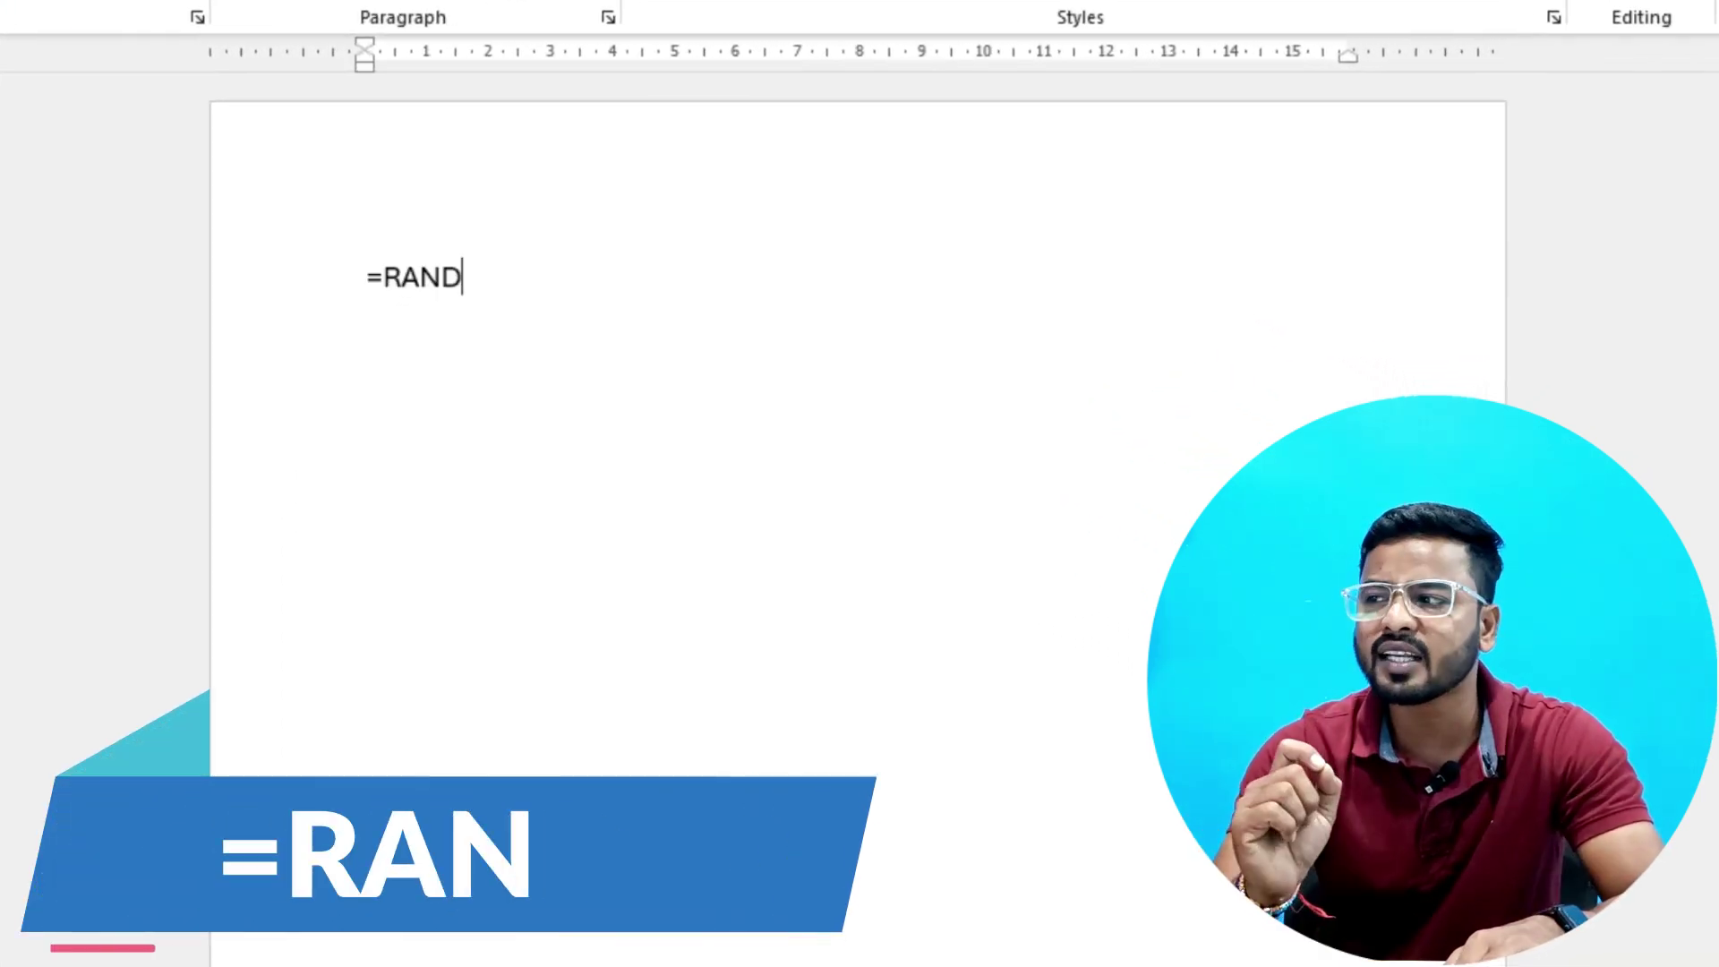
pyautogui.write('()')
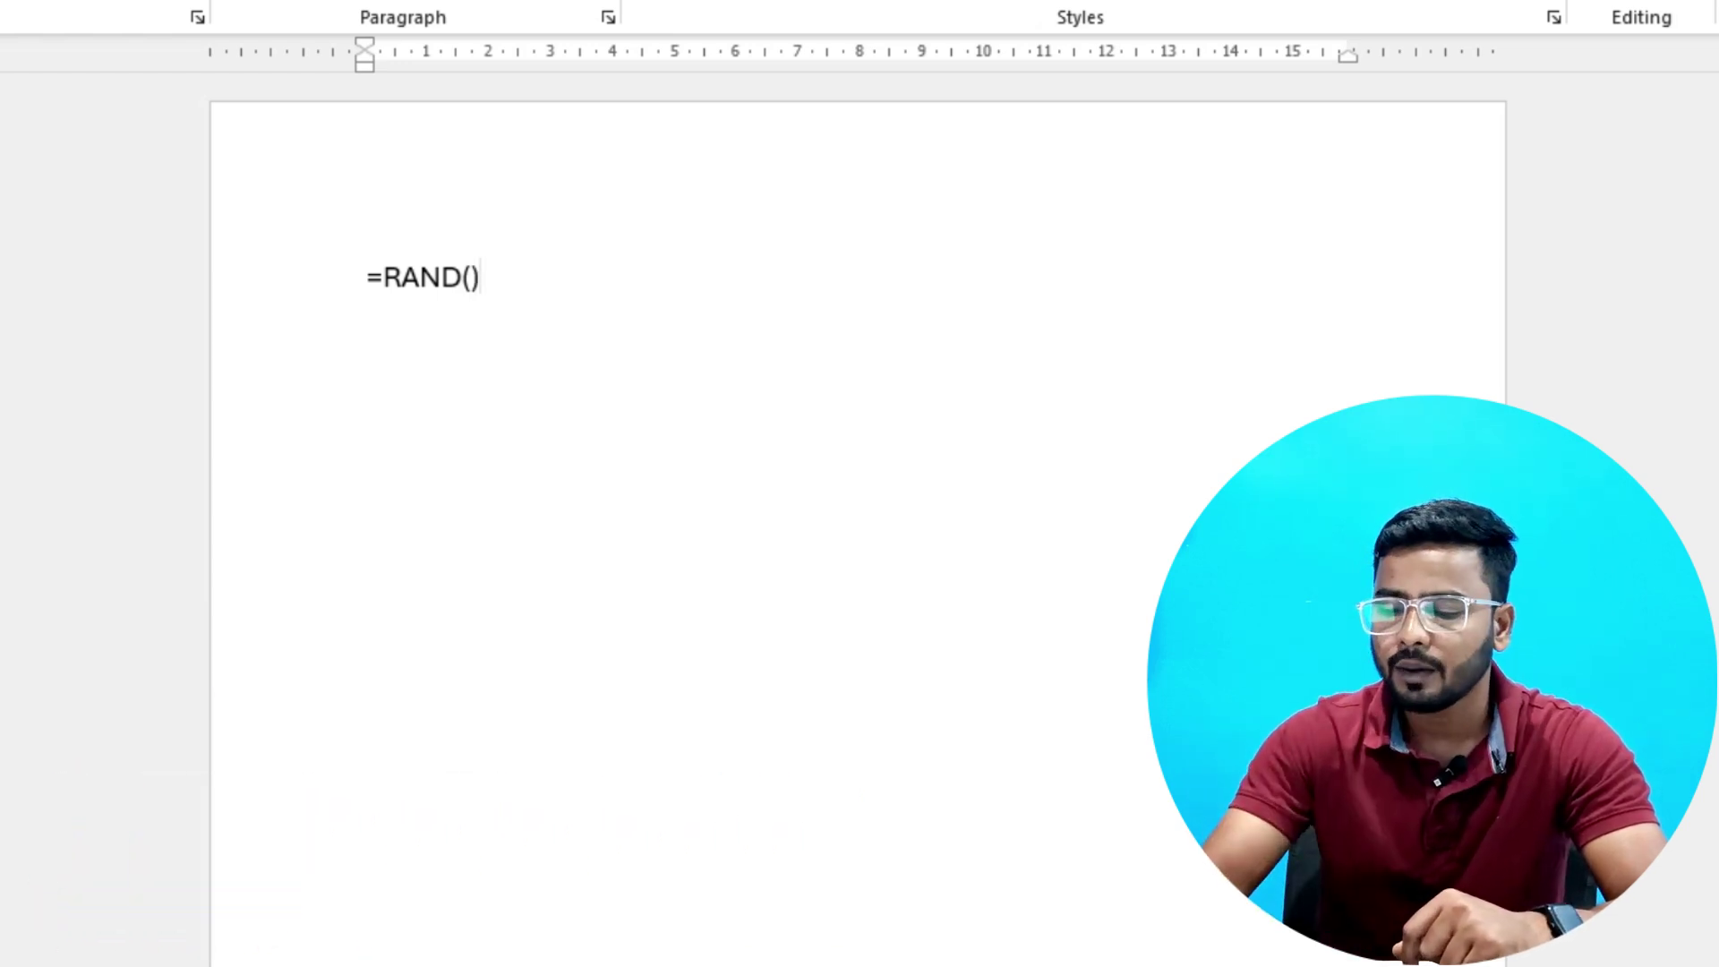
pyautogui.press('Return')
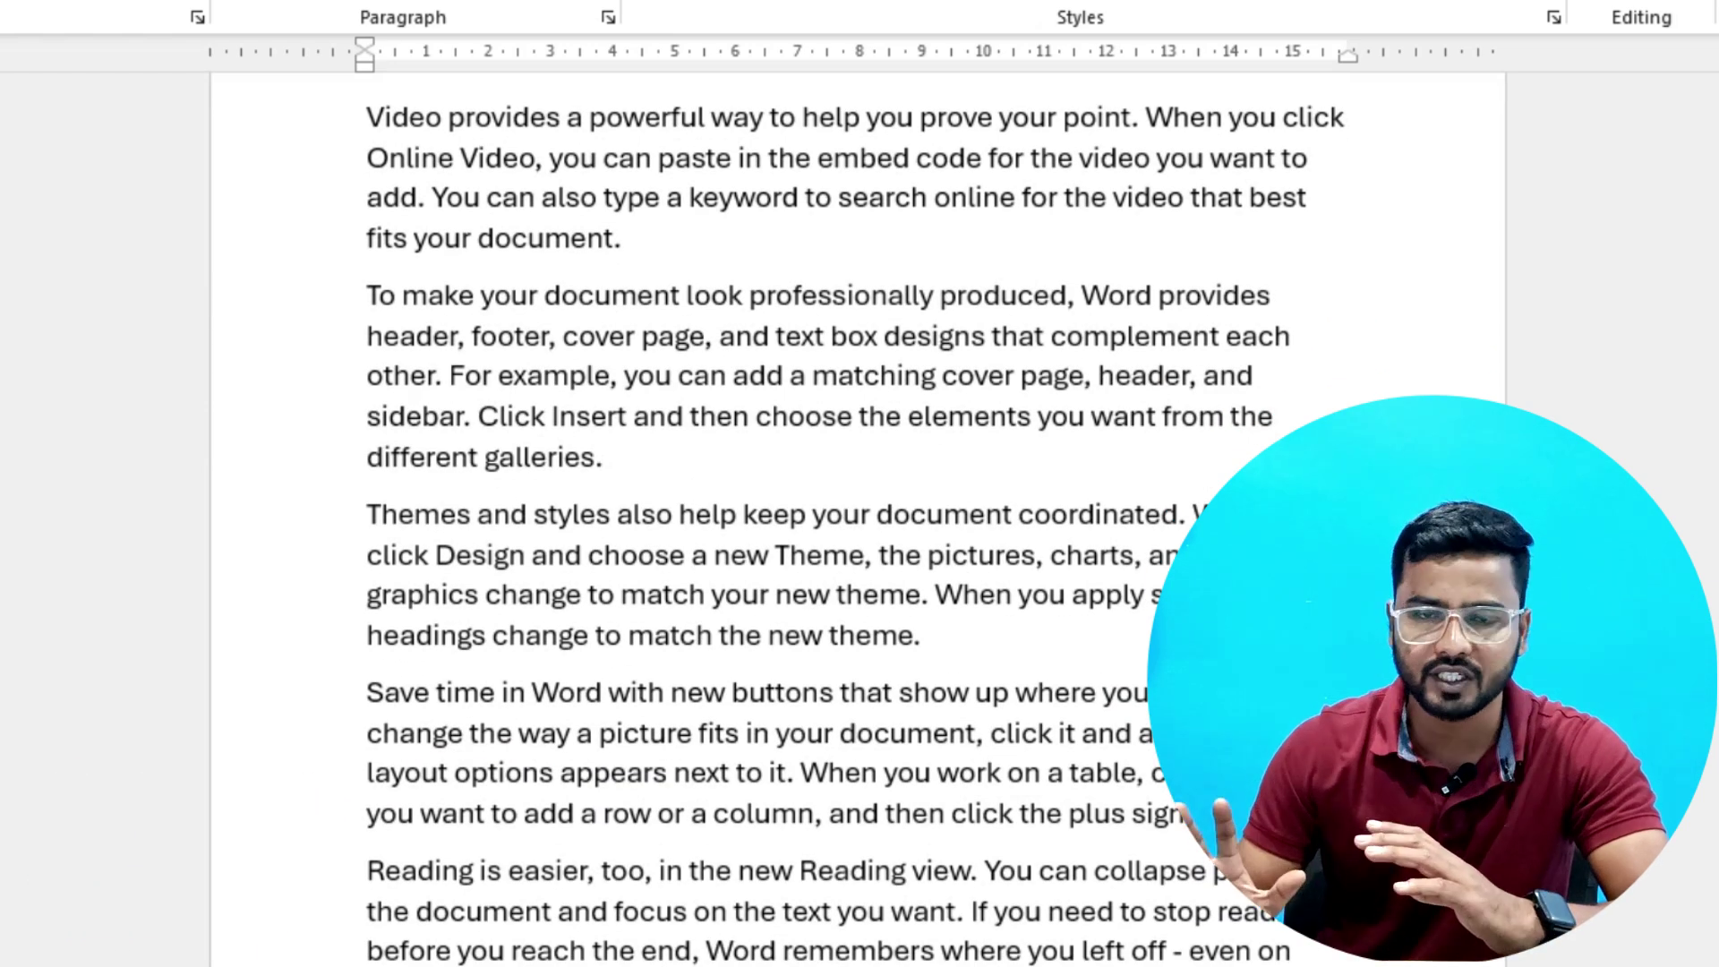
pyautogui.scroll(1, 858, 519)
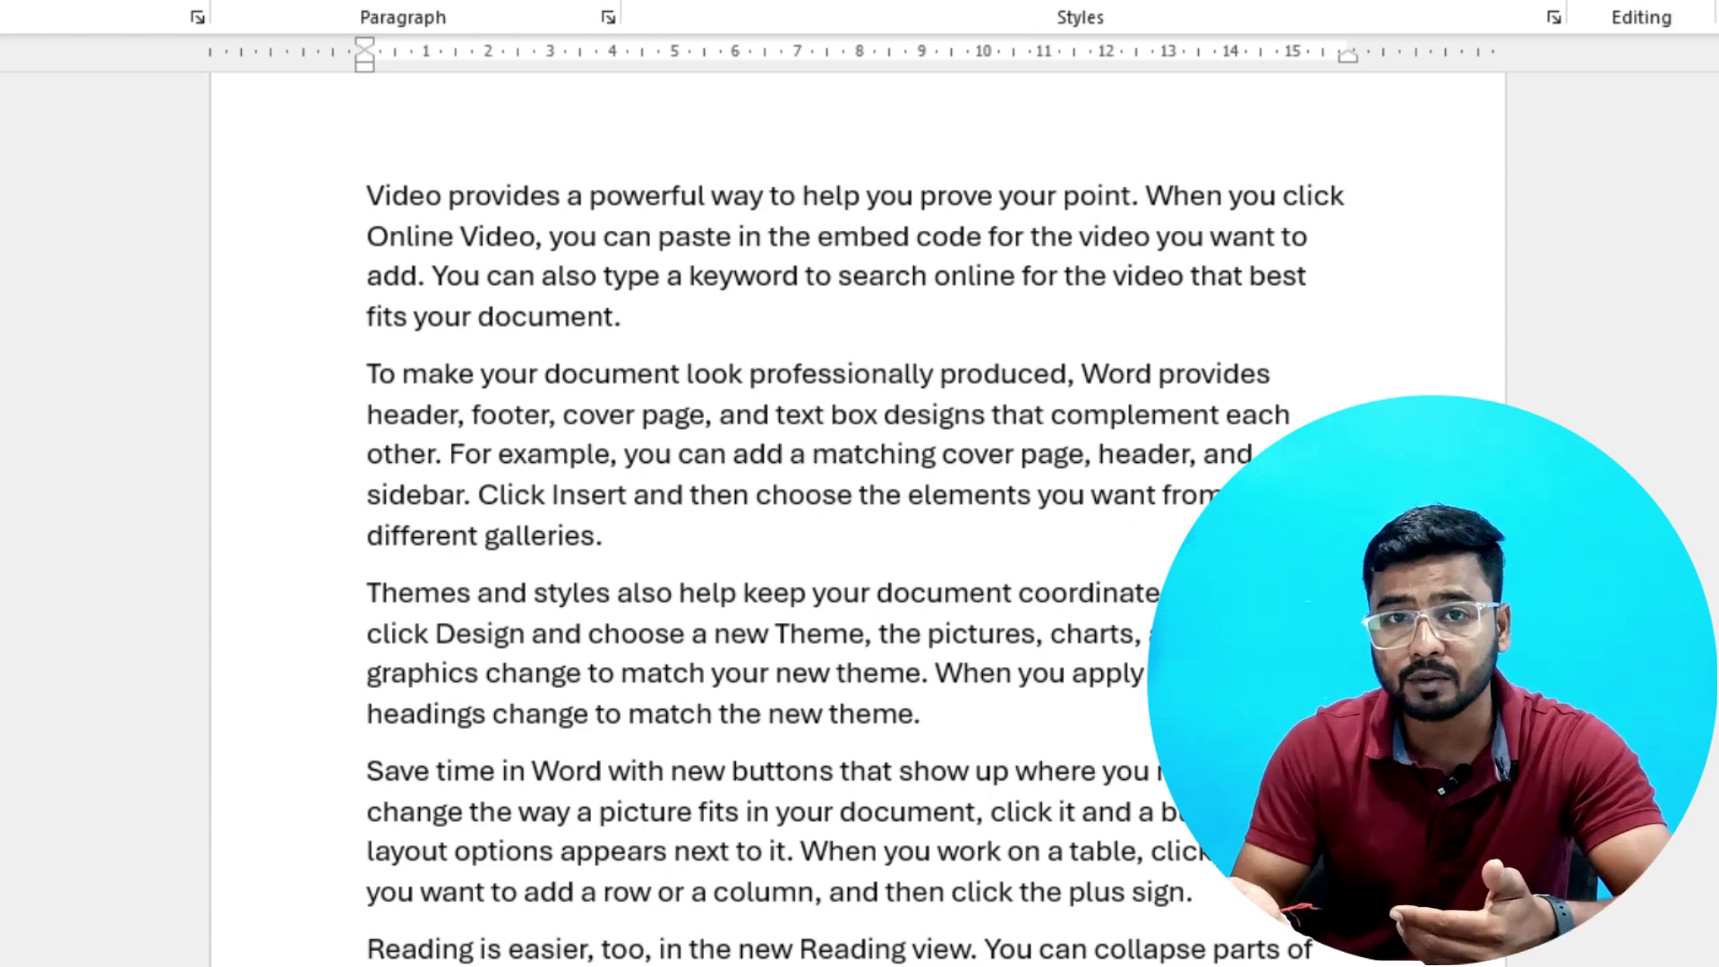
# Clear the sample text and generate two paragraphs of three sentences each with =RAND(2,3).
pyautogui.hotkey('ctrl', 'a')
pyautogui.press('BackSpace')
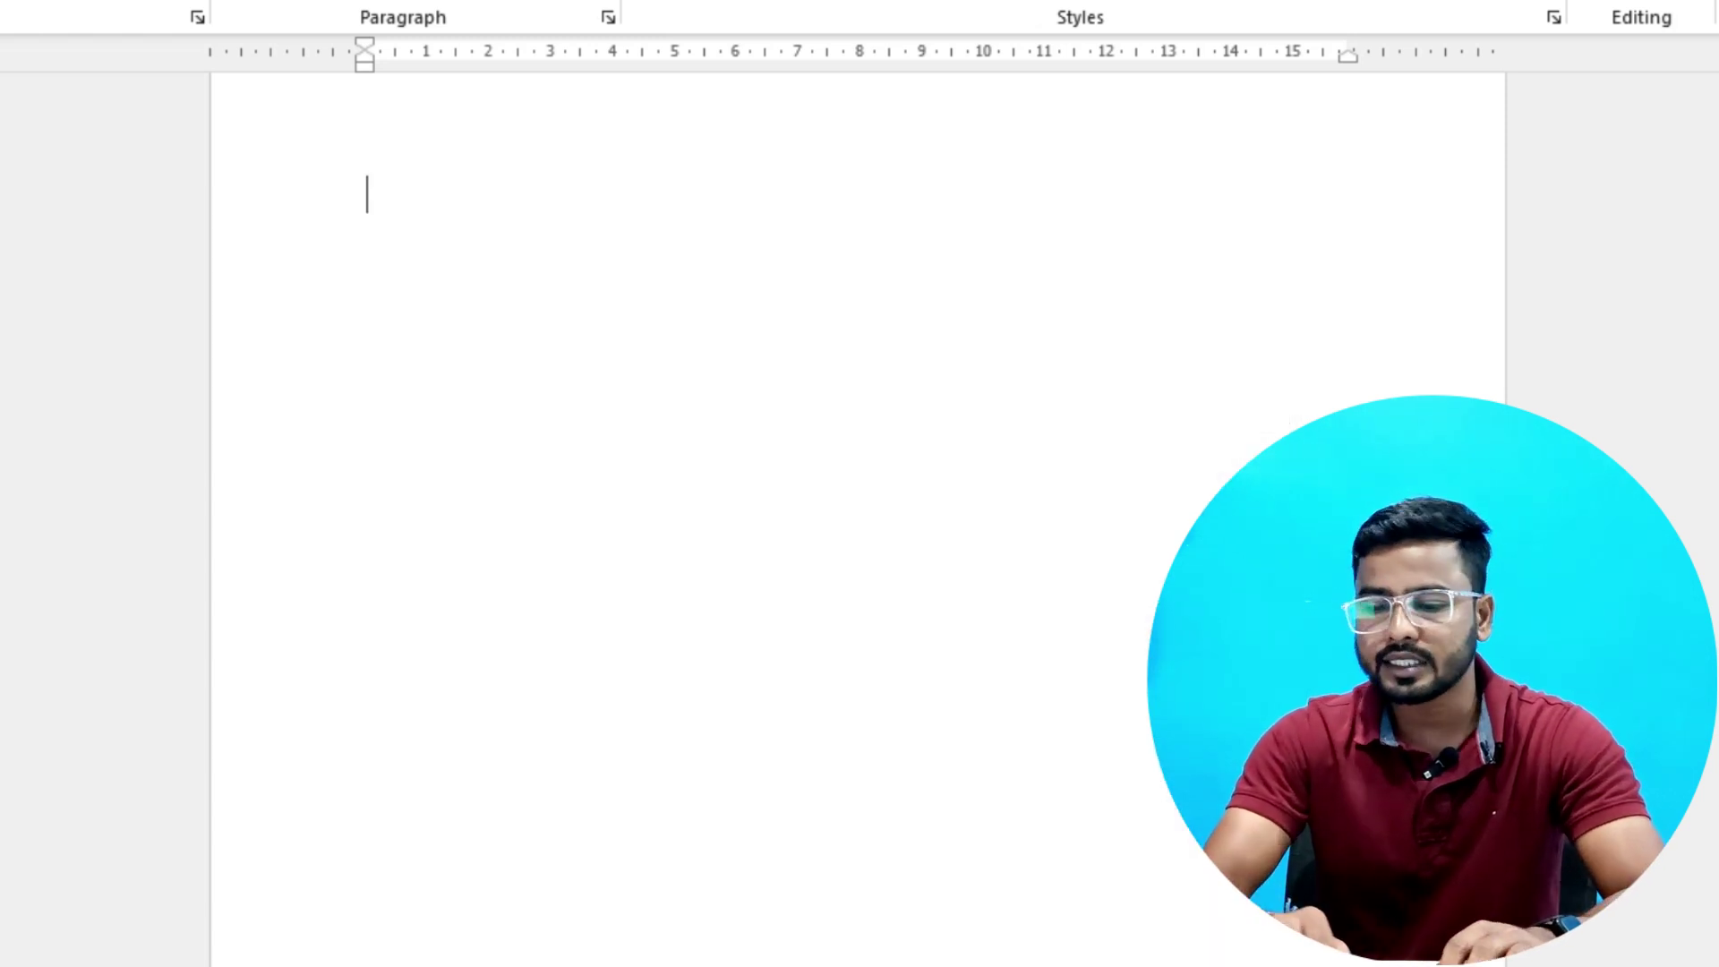
pyautogui.write('=RAND(')
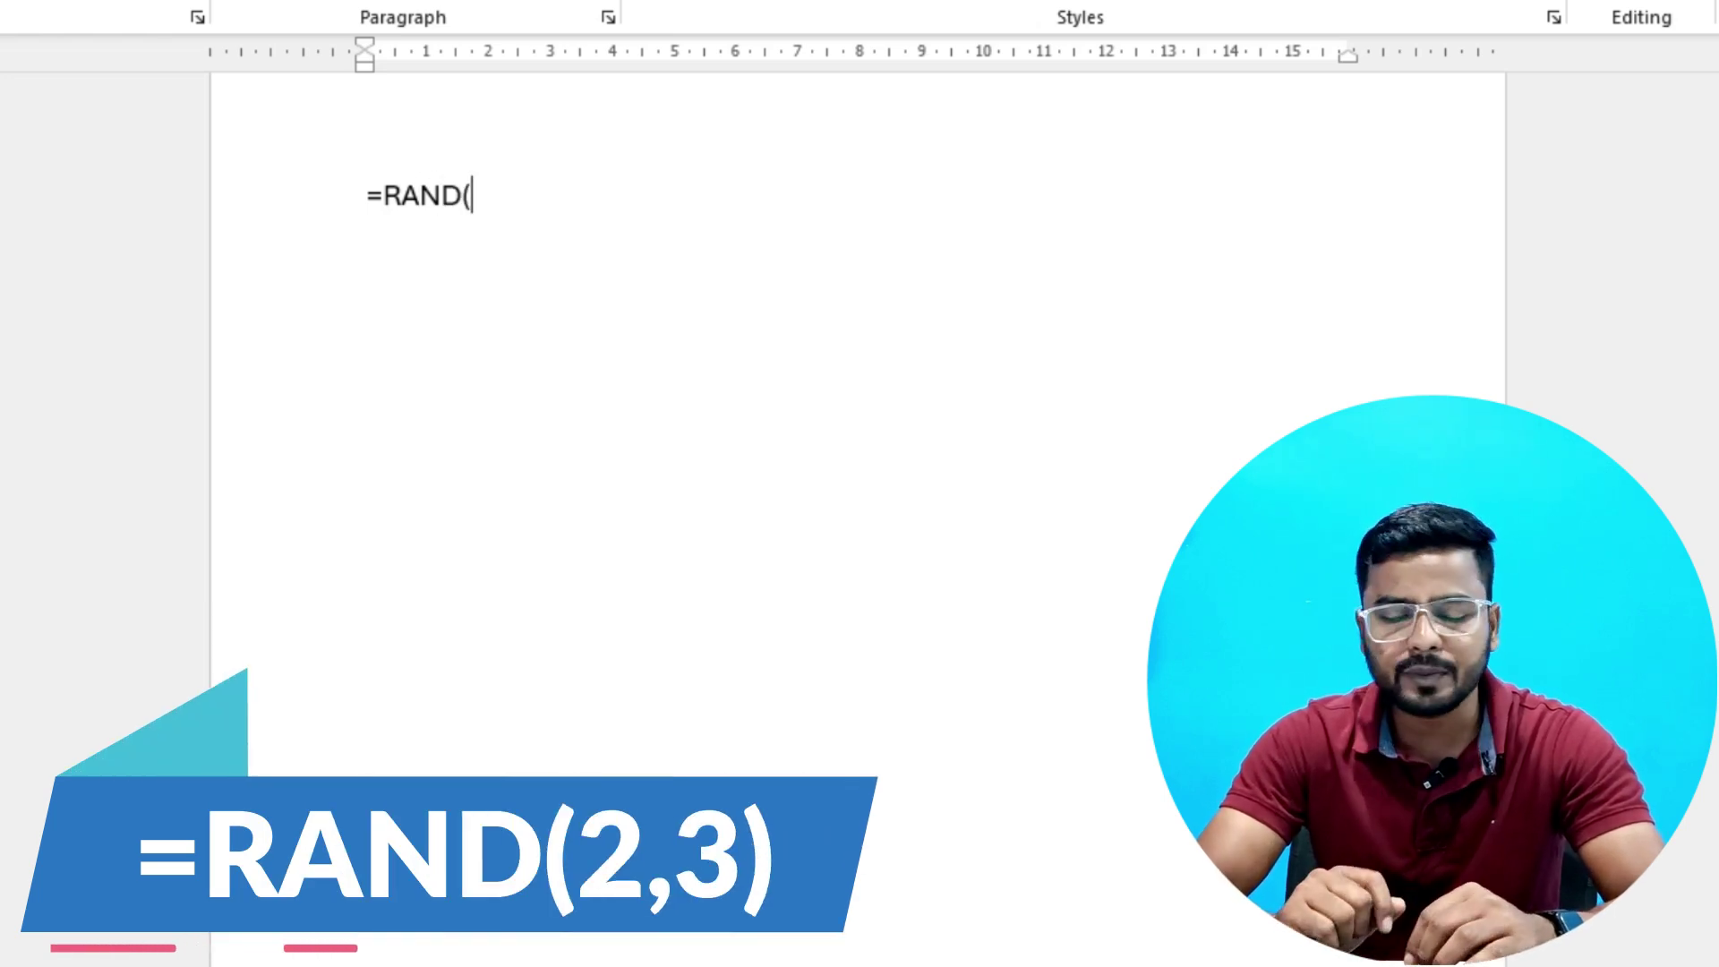
pyautogui.write('2.')
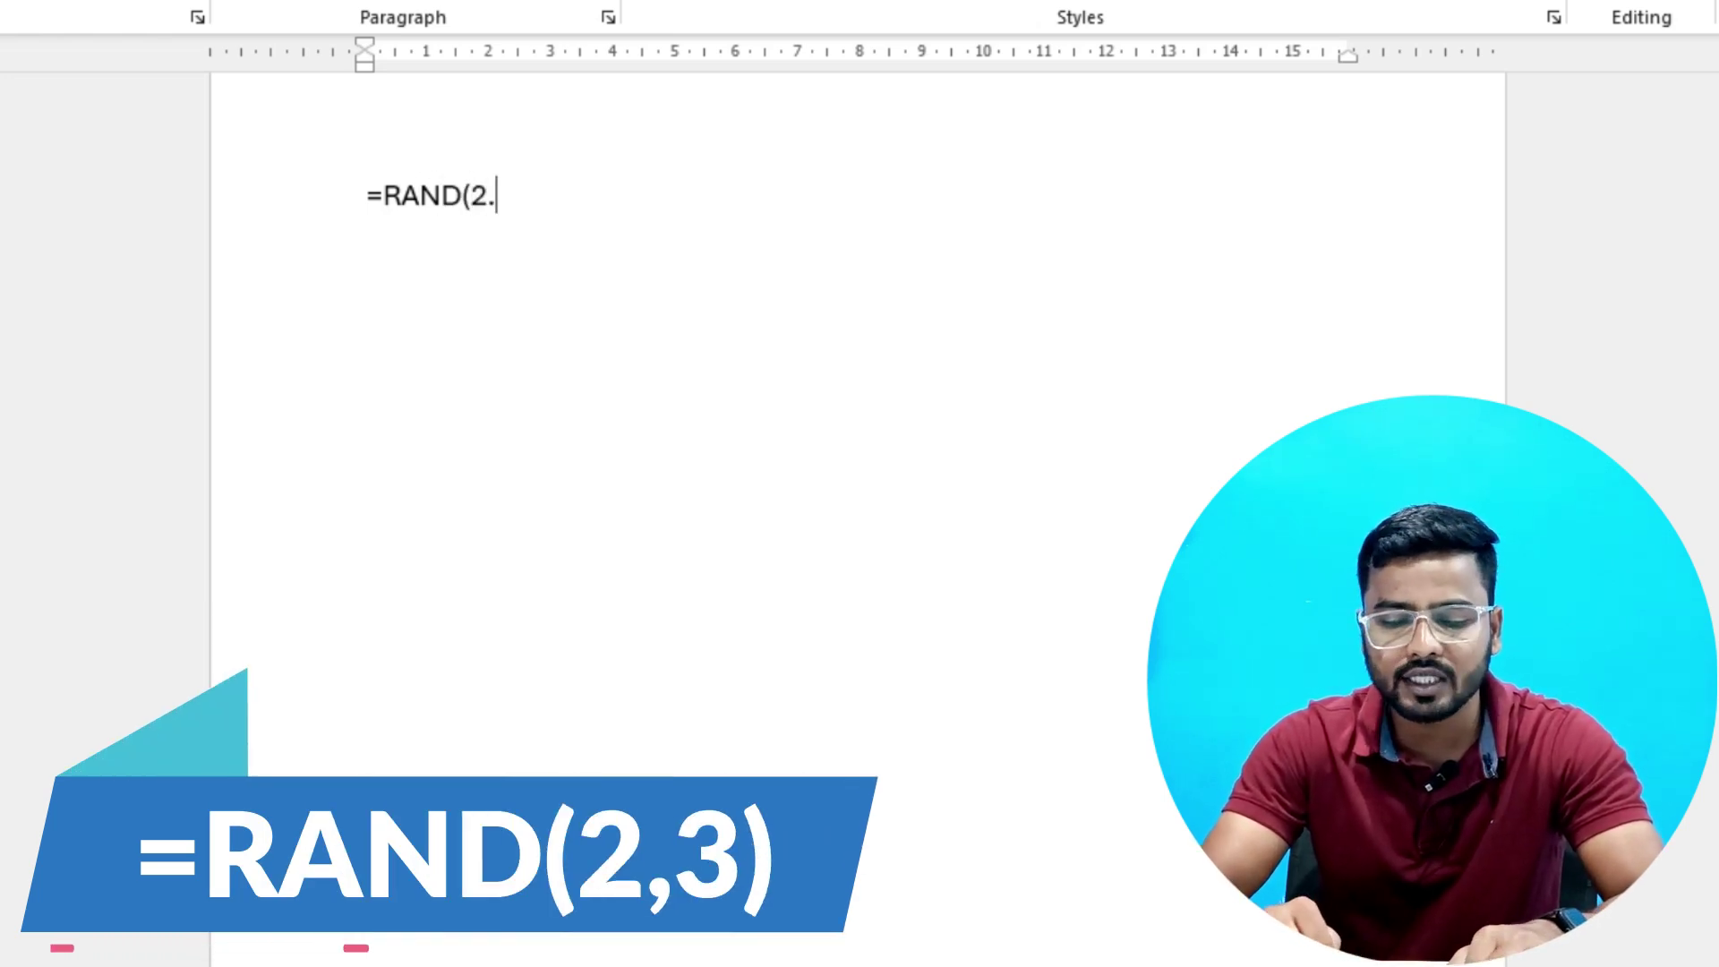
pyautogui.write('3)')
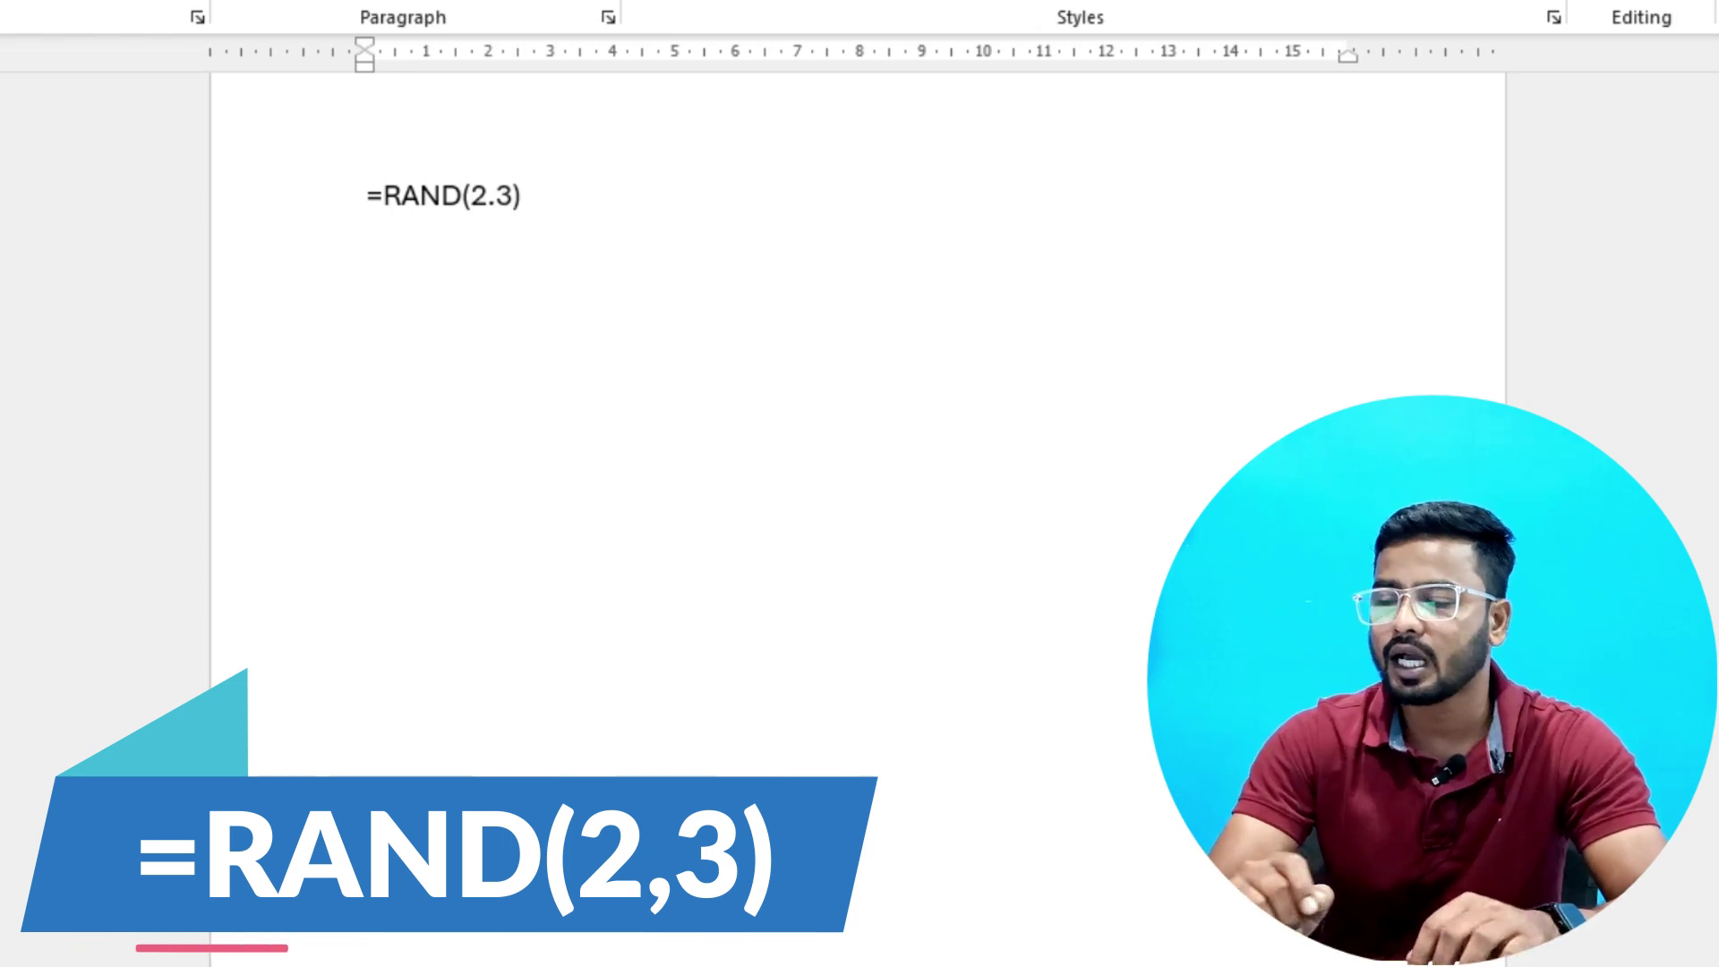
pyautogui.press('BackSpace')
pyautogui.press('BackSpace')
pyautogui.press('BackSpace')
pyautogui.write(',')
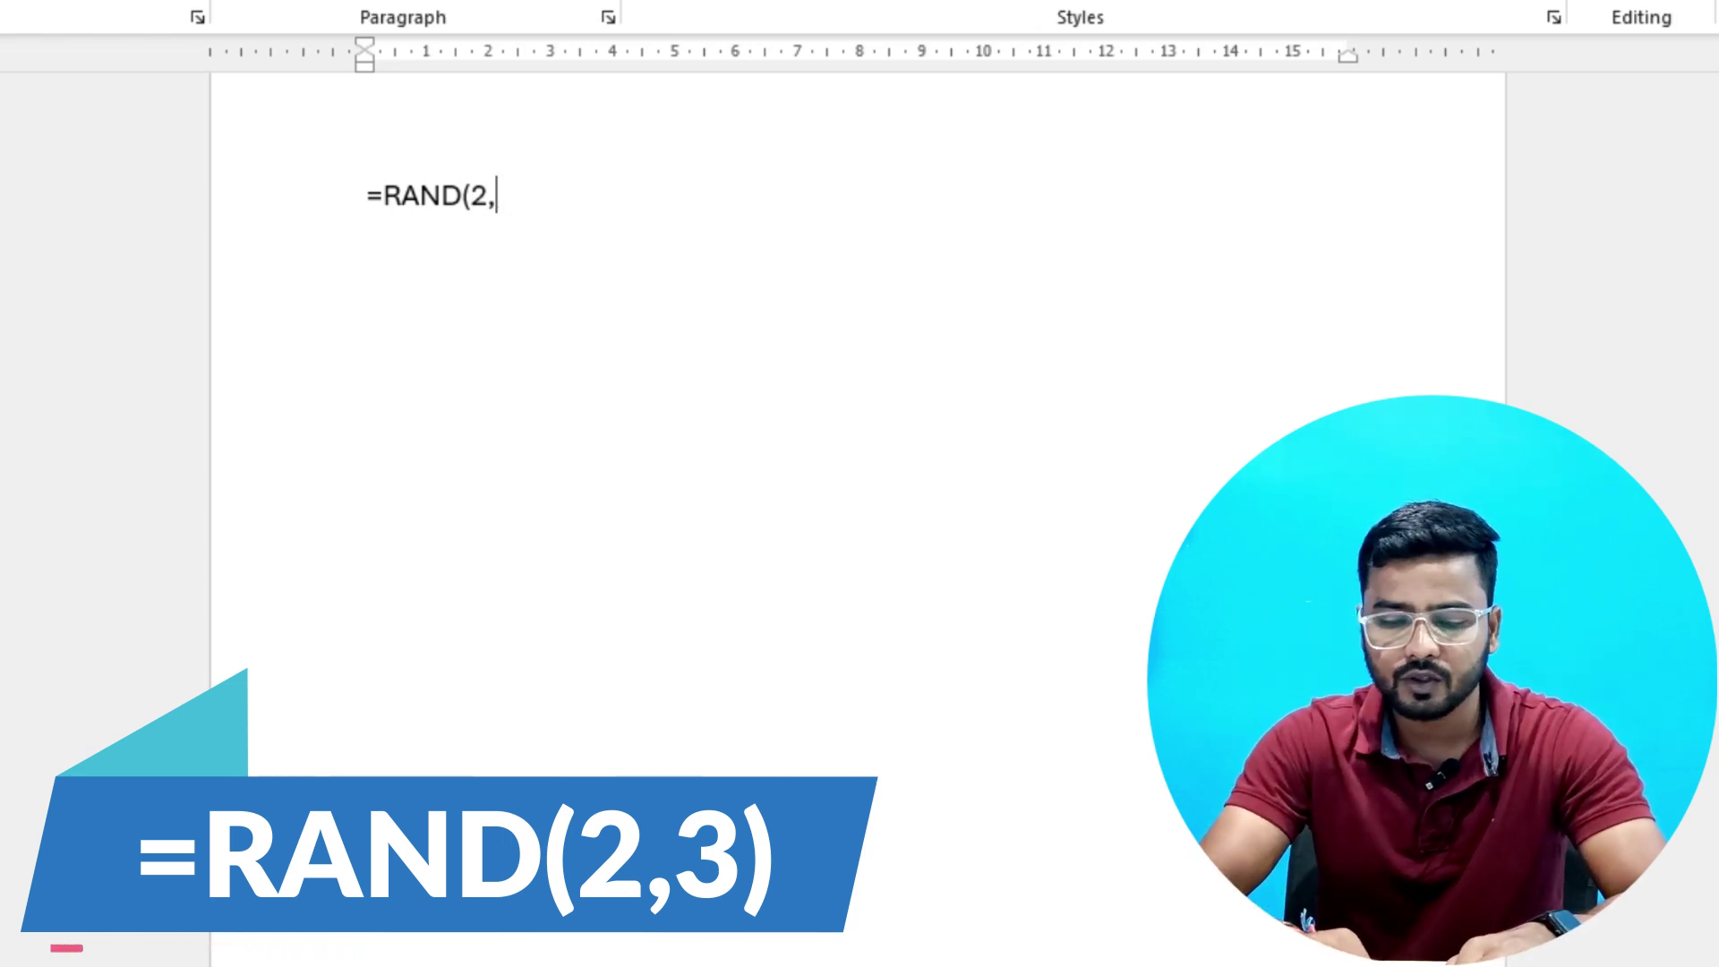
pyautogui.write('3)')
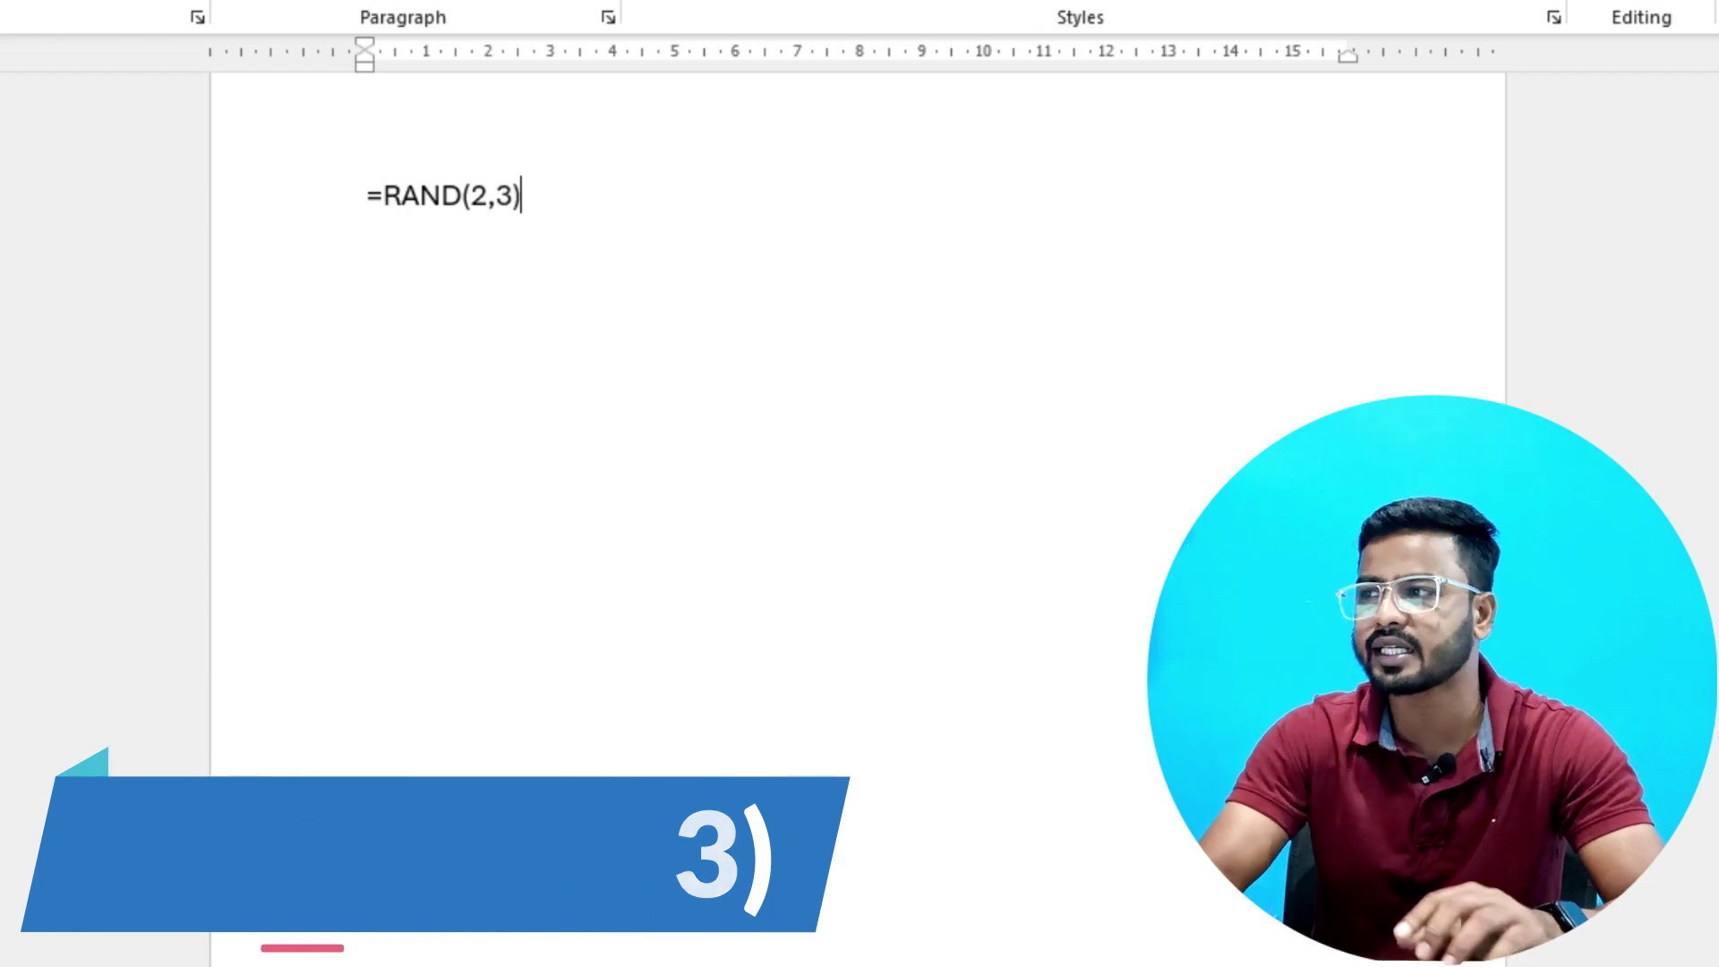
pyautogui.press('Return')
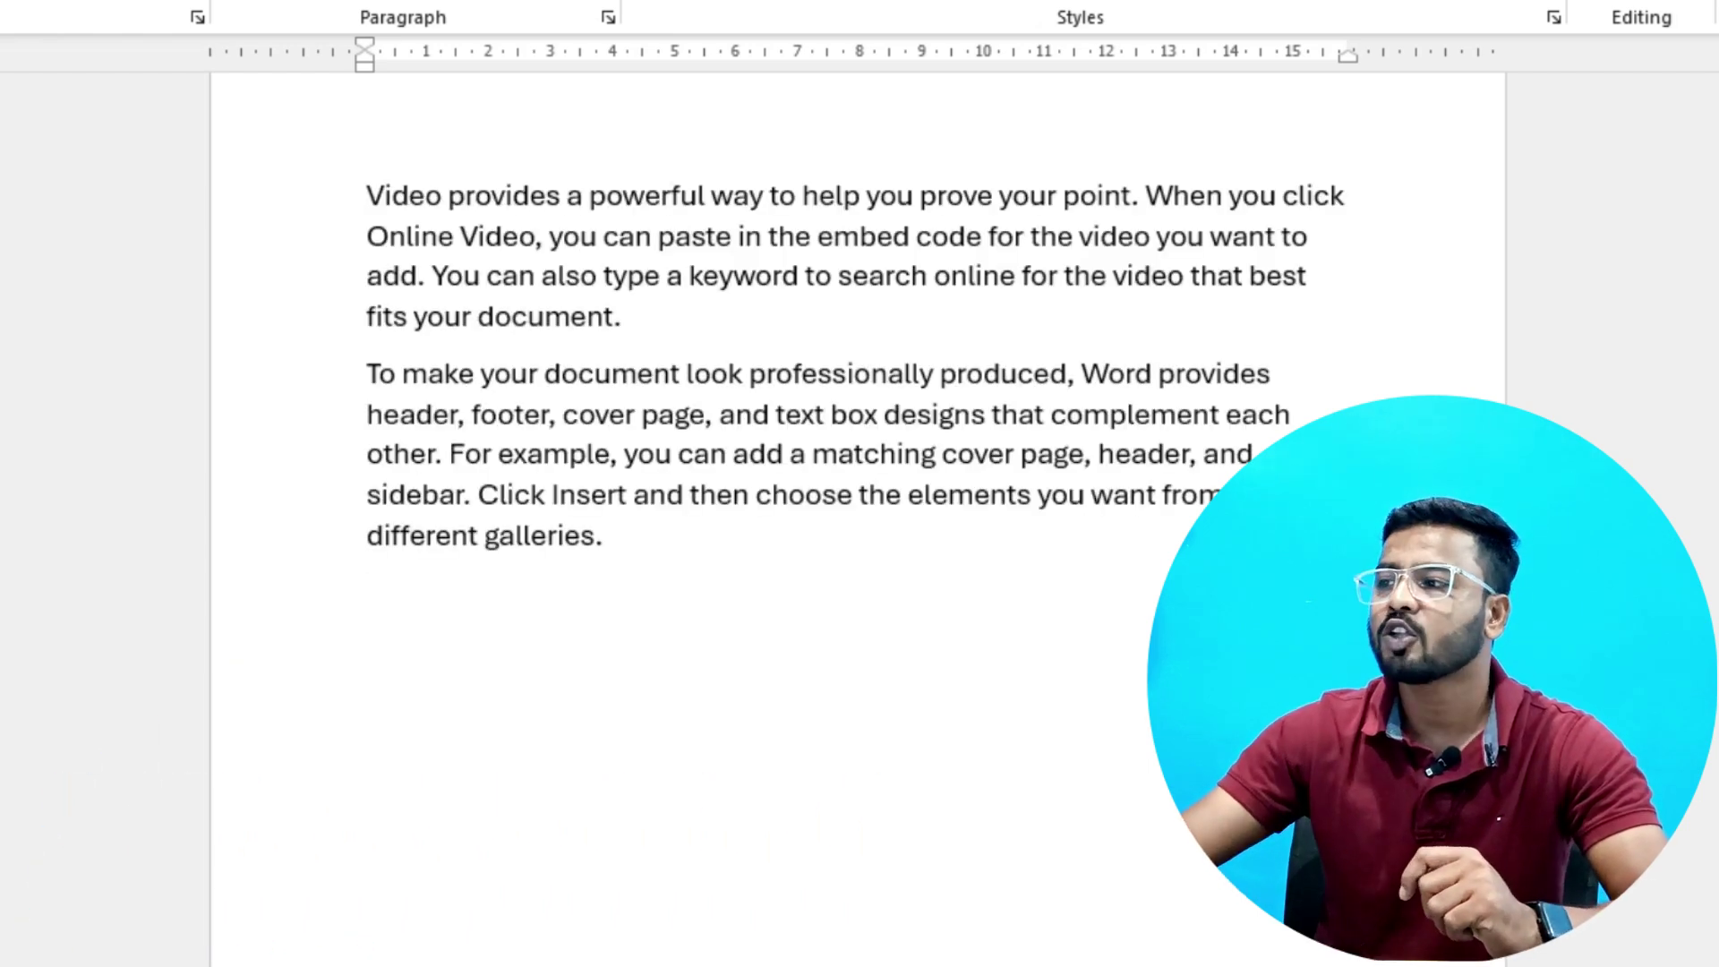
# Compare the two generated paragraphs with the first argument of =RAND(2,3) and generate the sample text from the formula again.
pyautogui.moveTo(367, 197); pyautogui.dragTo(637, 321)
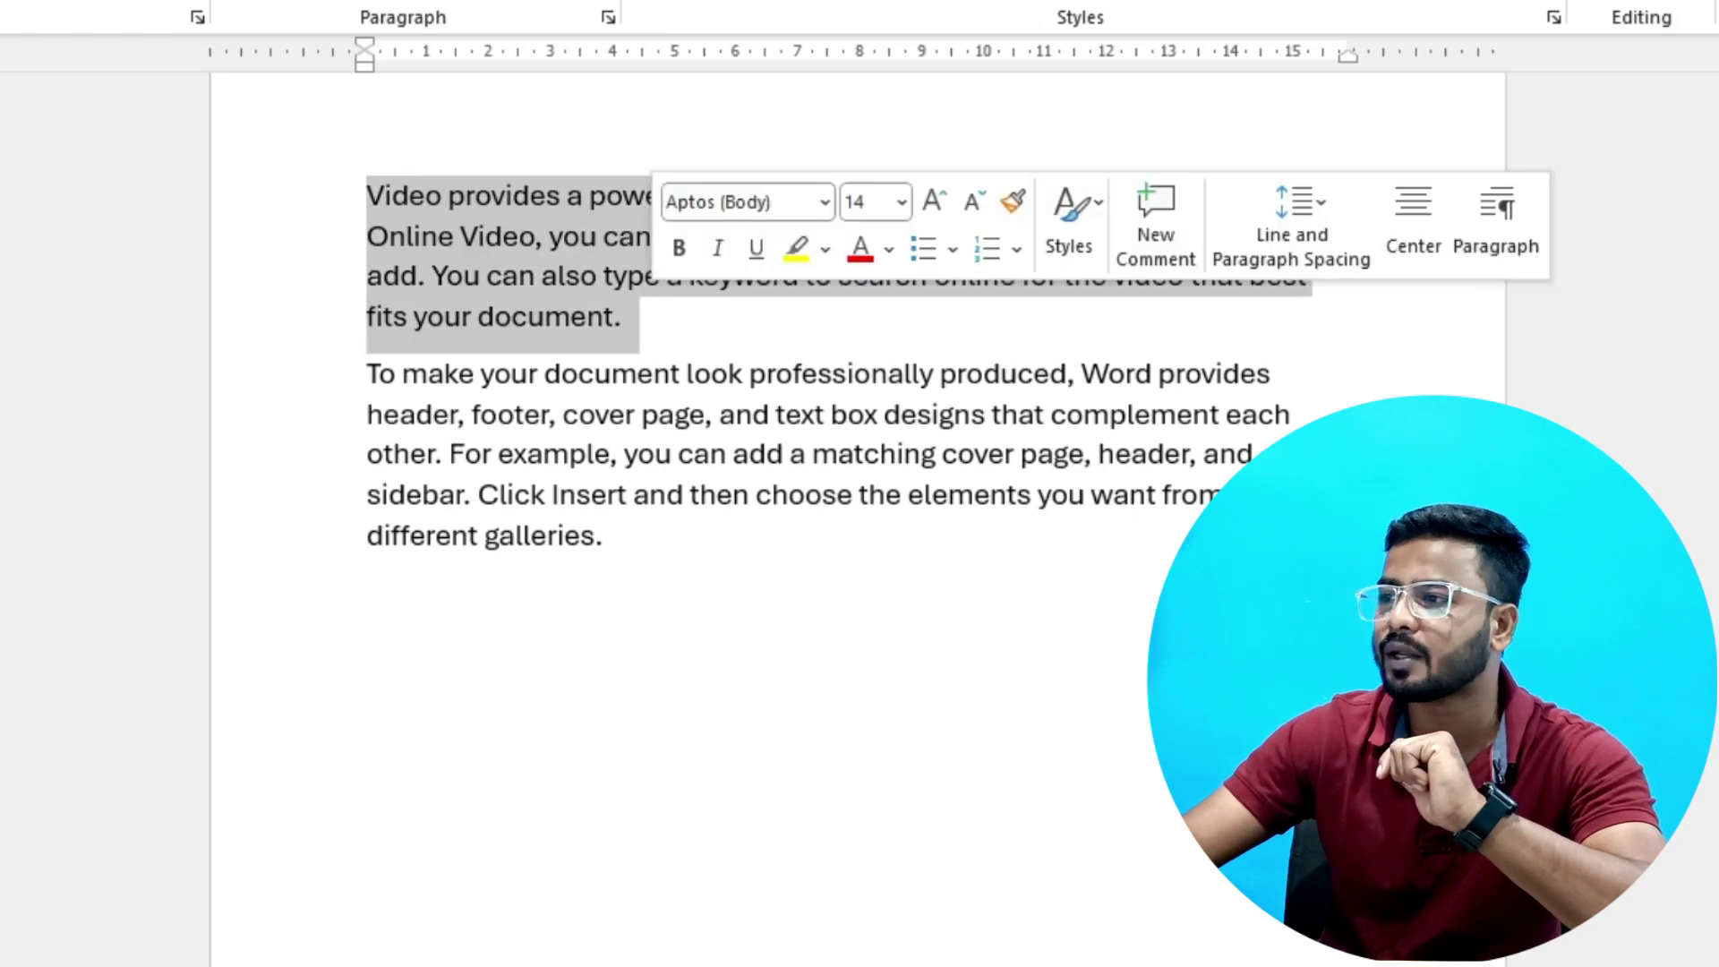
pyautogui.moveTo(367, 374); pyautogui.dragTo(597, 537)
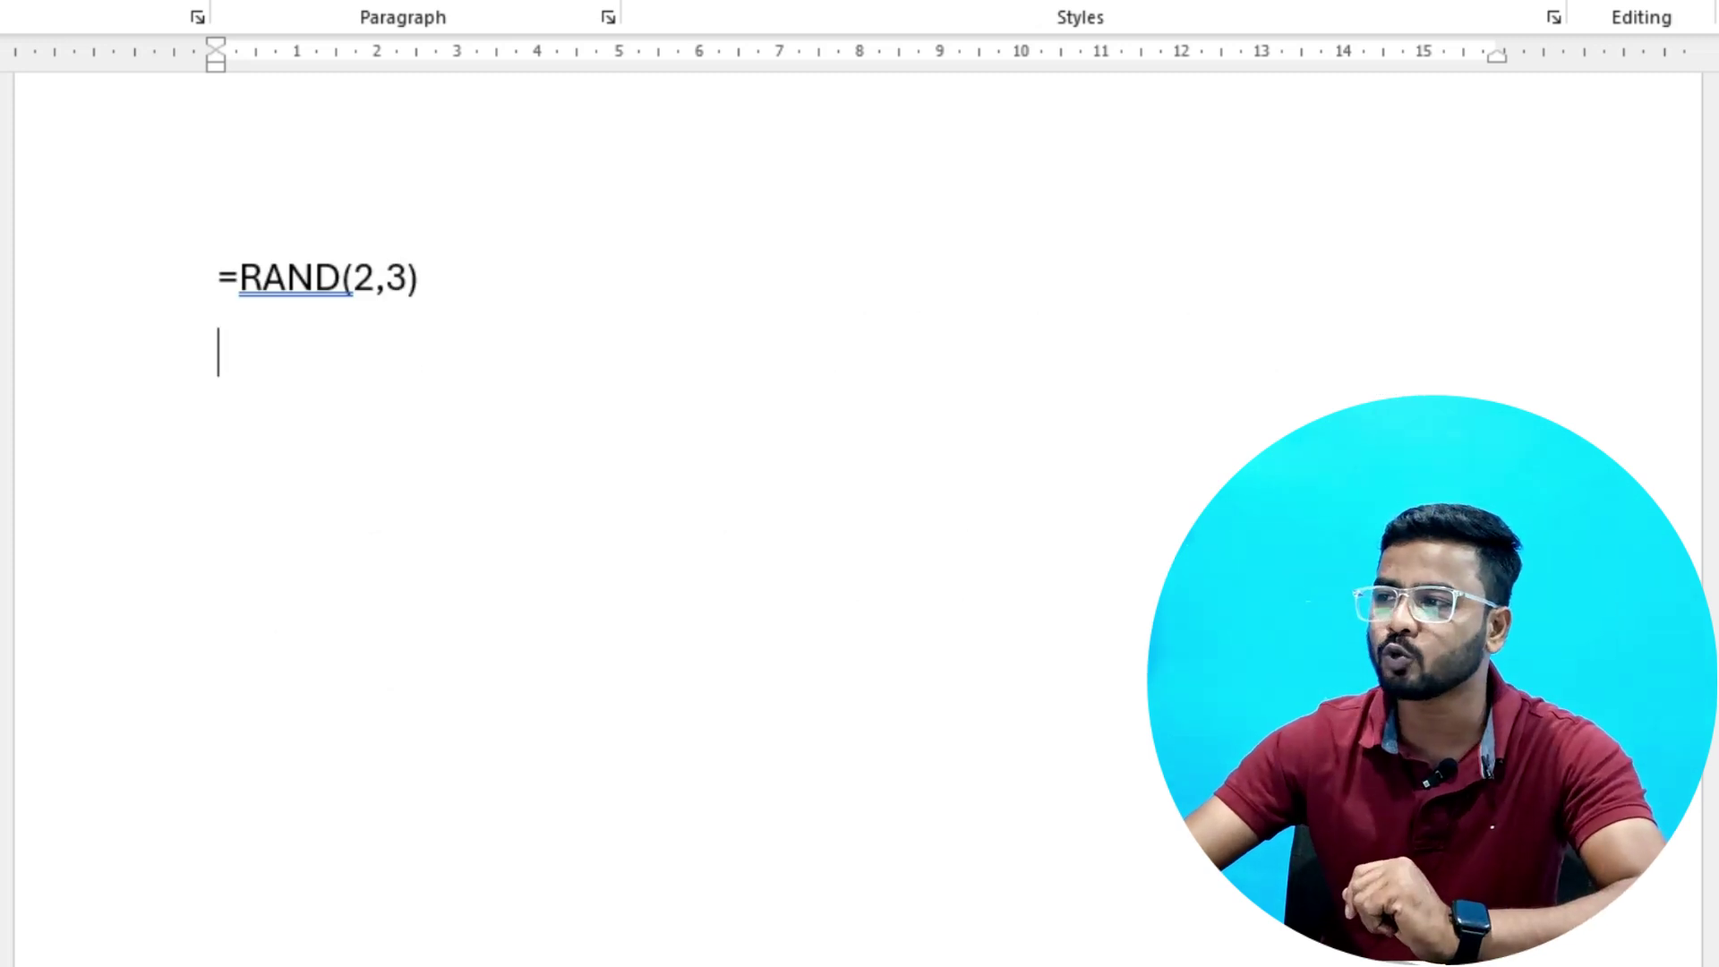
pyautogui.moveTo(375, 278)
pyautogui.mouseDown()
pyautogui.moveTo(238, 277)
pyautogui.moveTo(354, 278)
pyautogui.mouseUp()
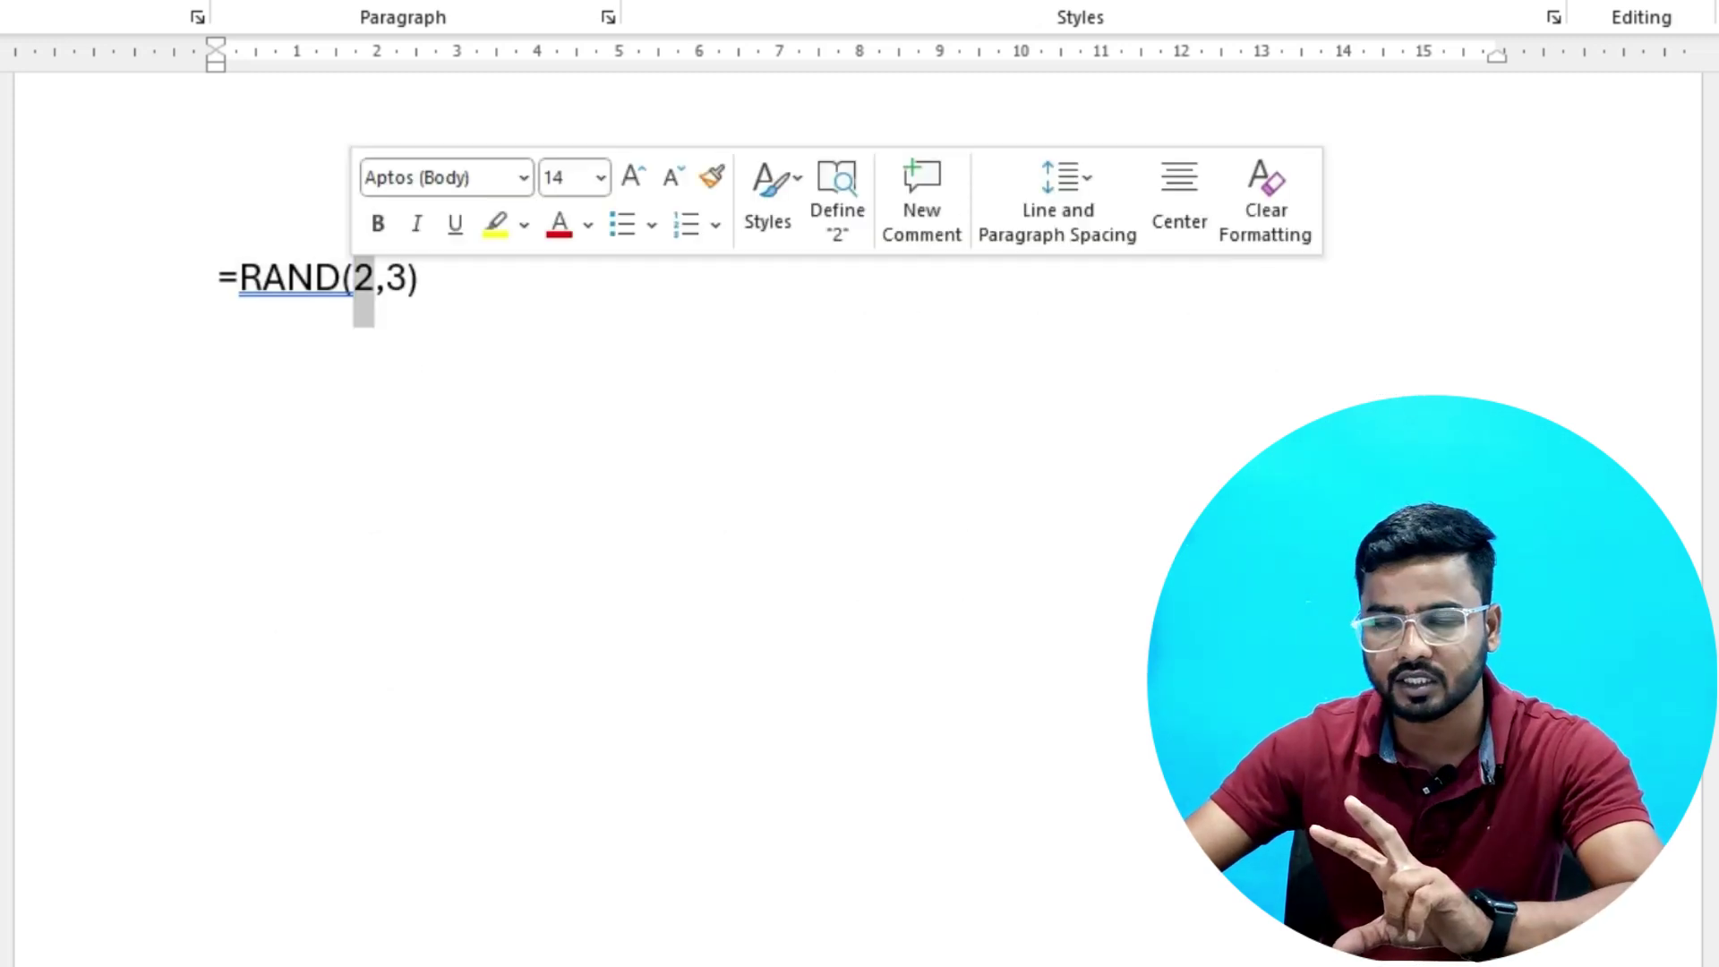
pyautogui.click(408, 277)
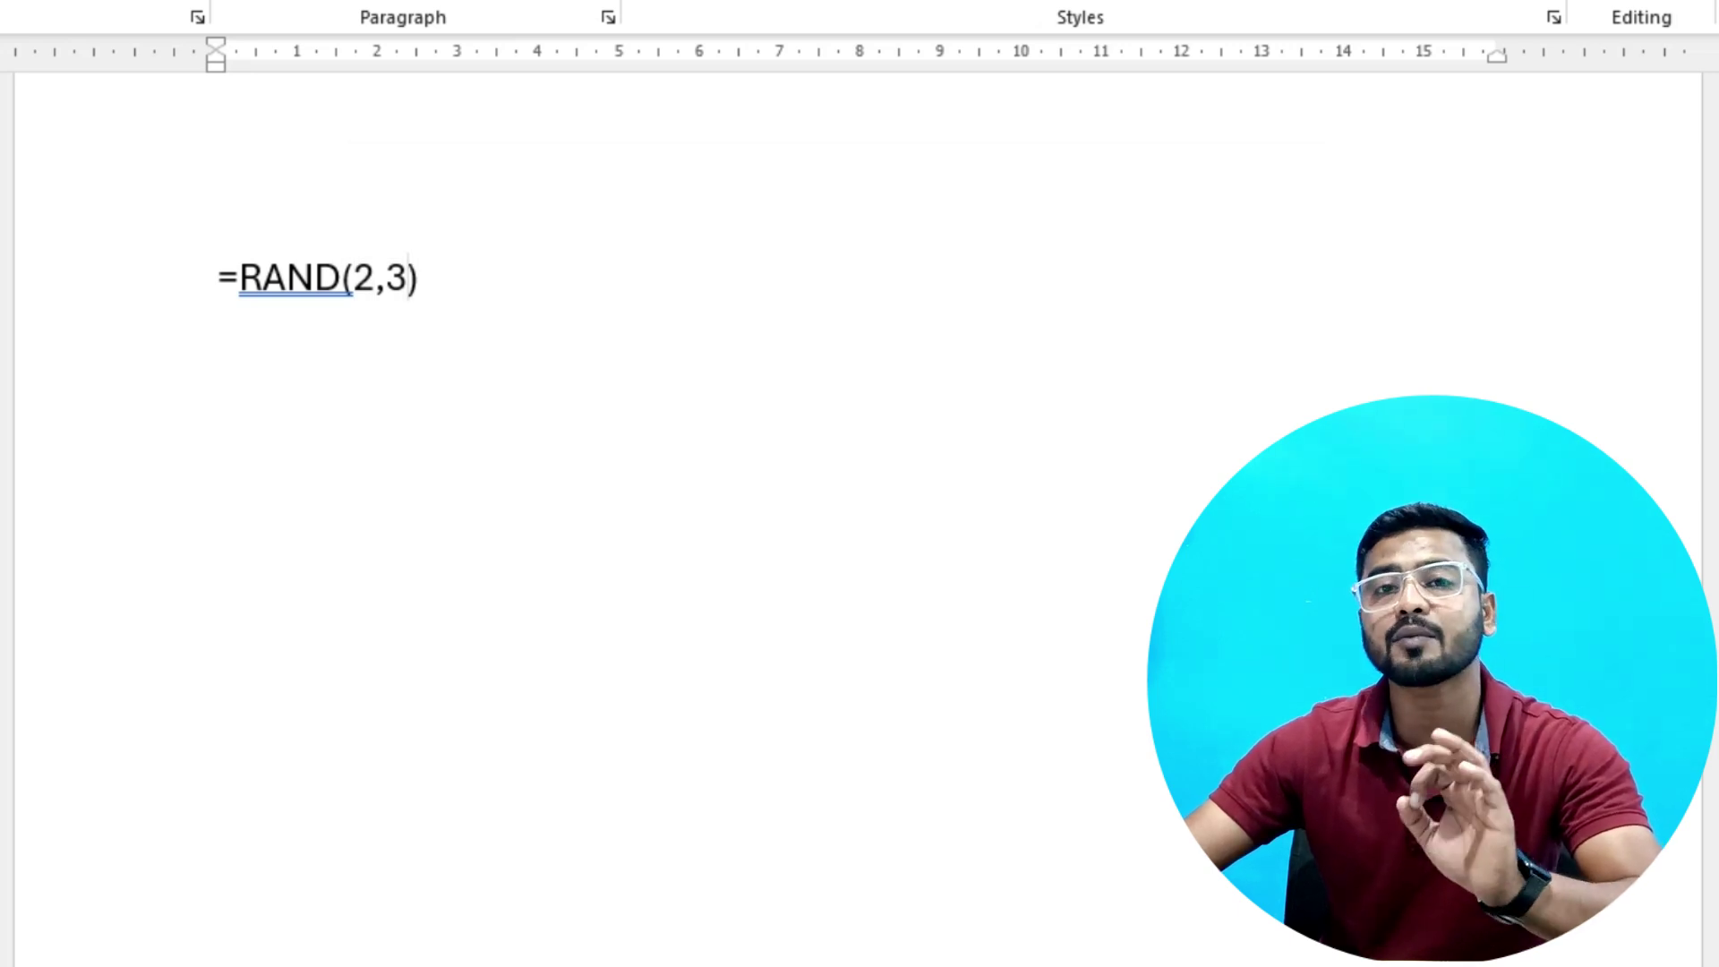
pyautogui.press('End')
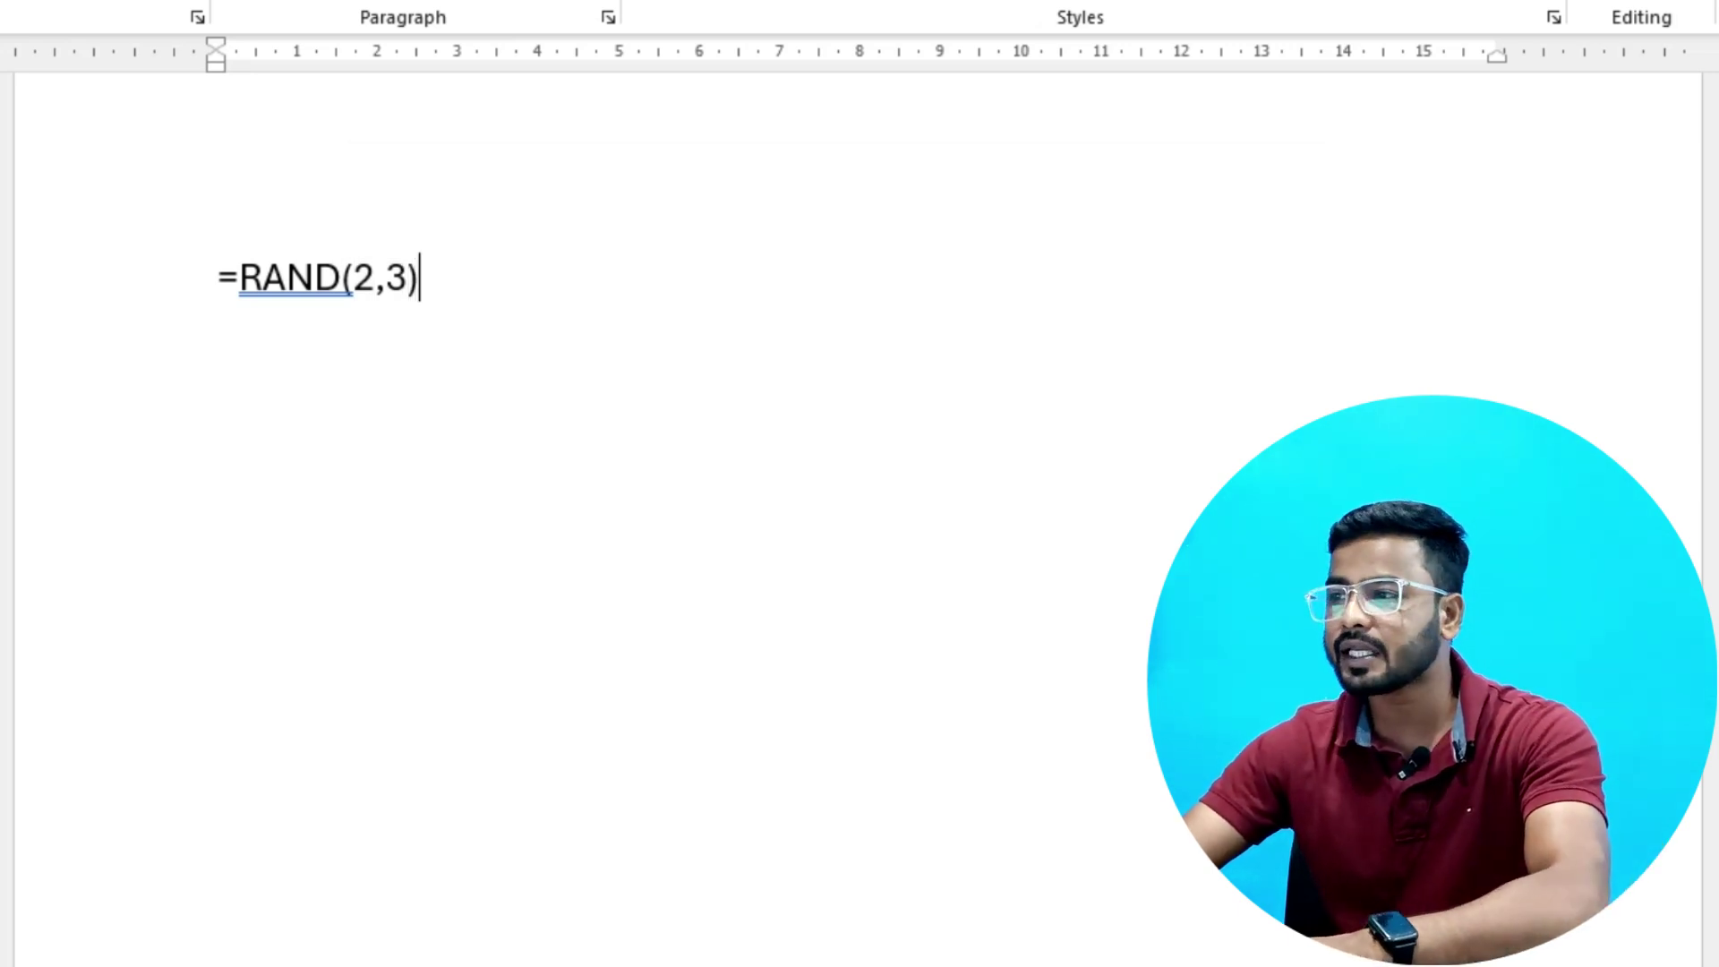
pyautogui.press('Return')
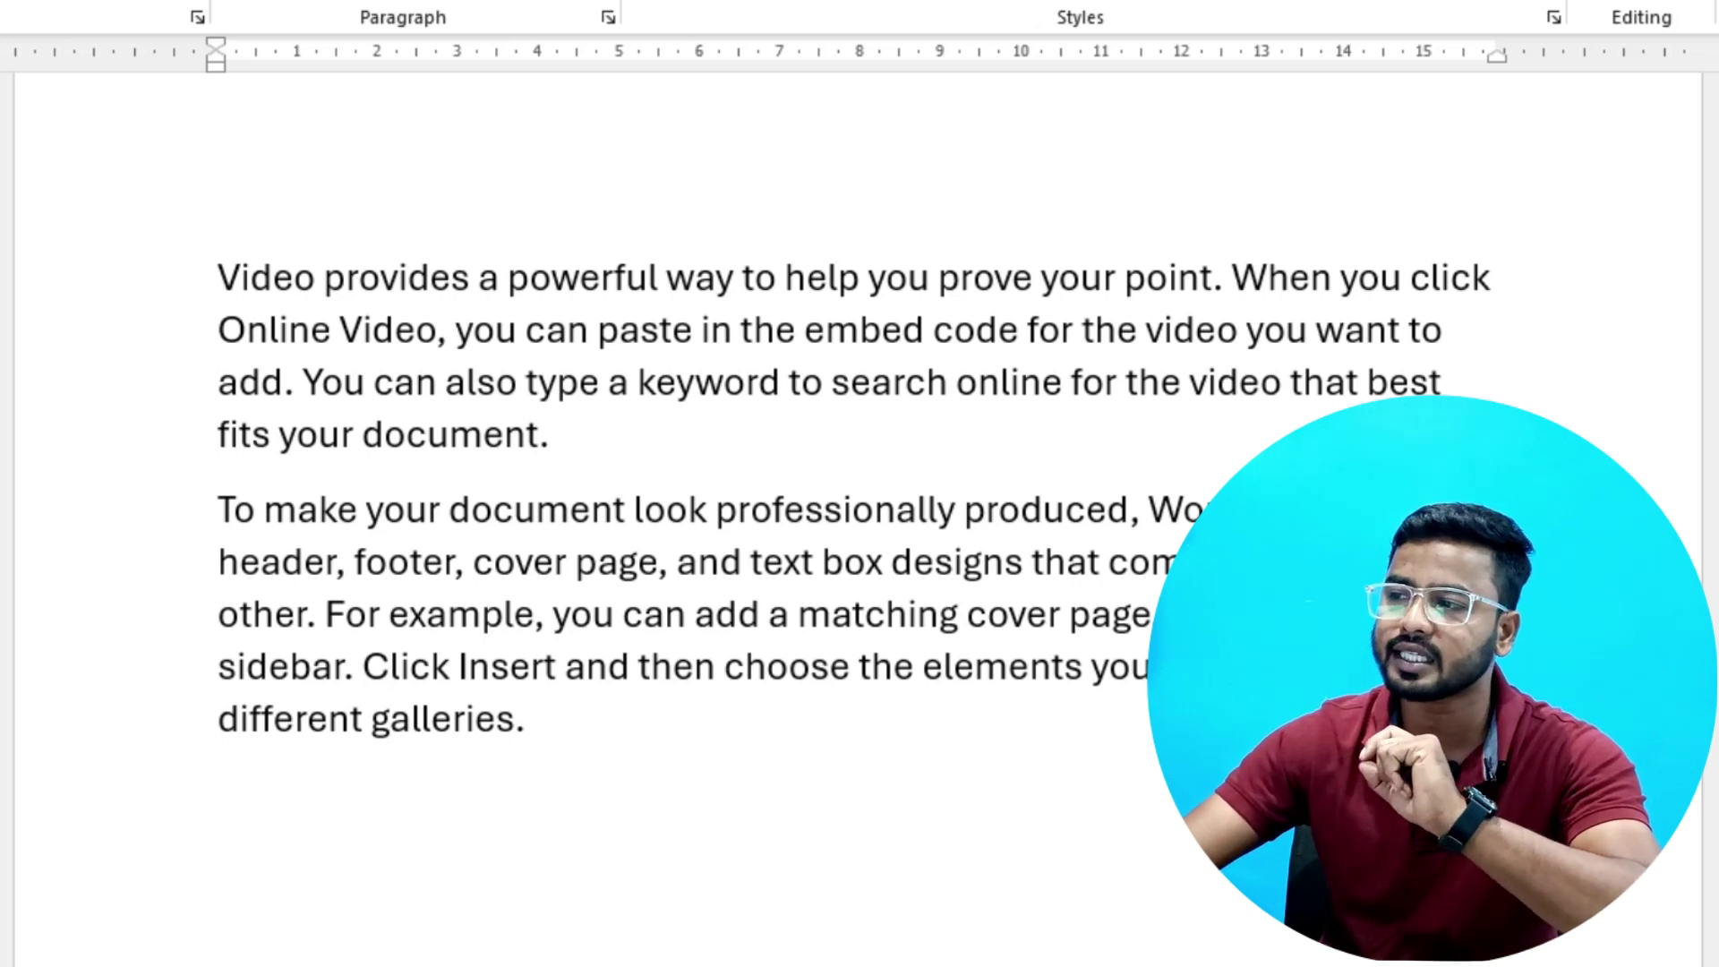
# Reduce the font size of all the sample text by three size steps.
pyautogui.hotkey('ctrl', 'a')
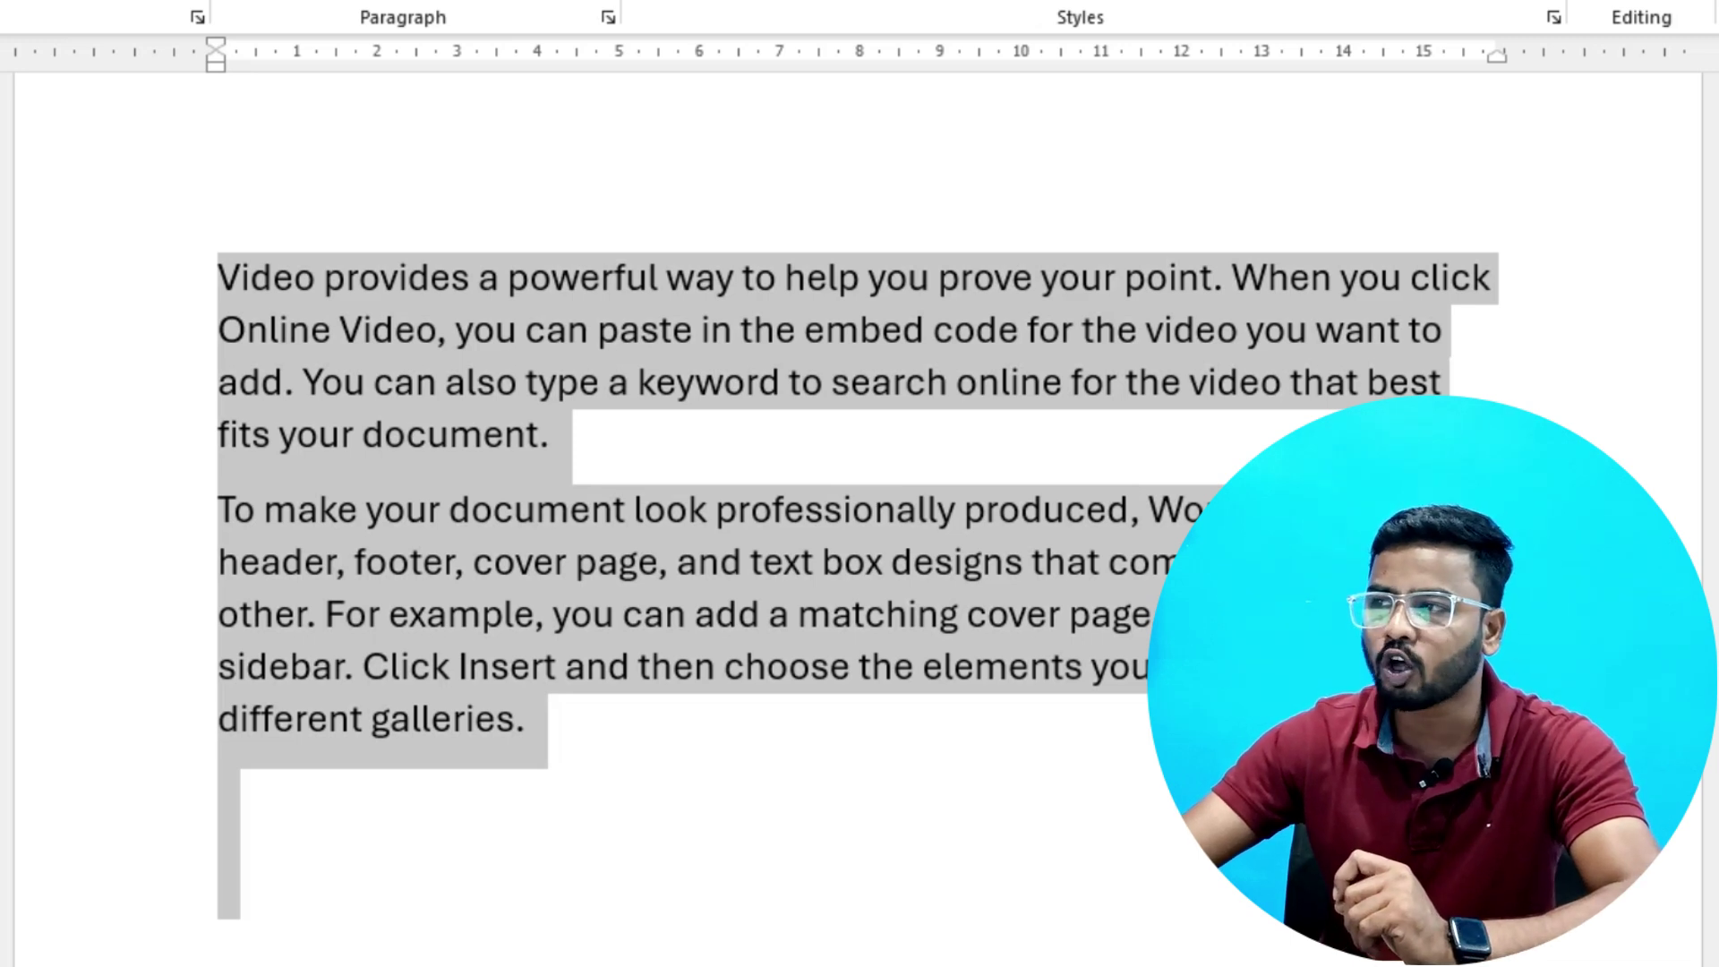
pyautogui.hotkey('ctrl', 'shift', ',')
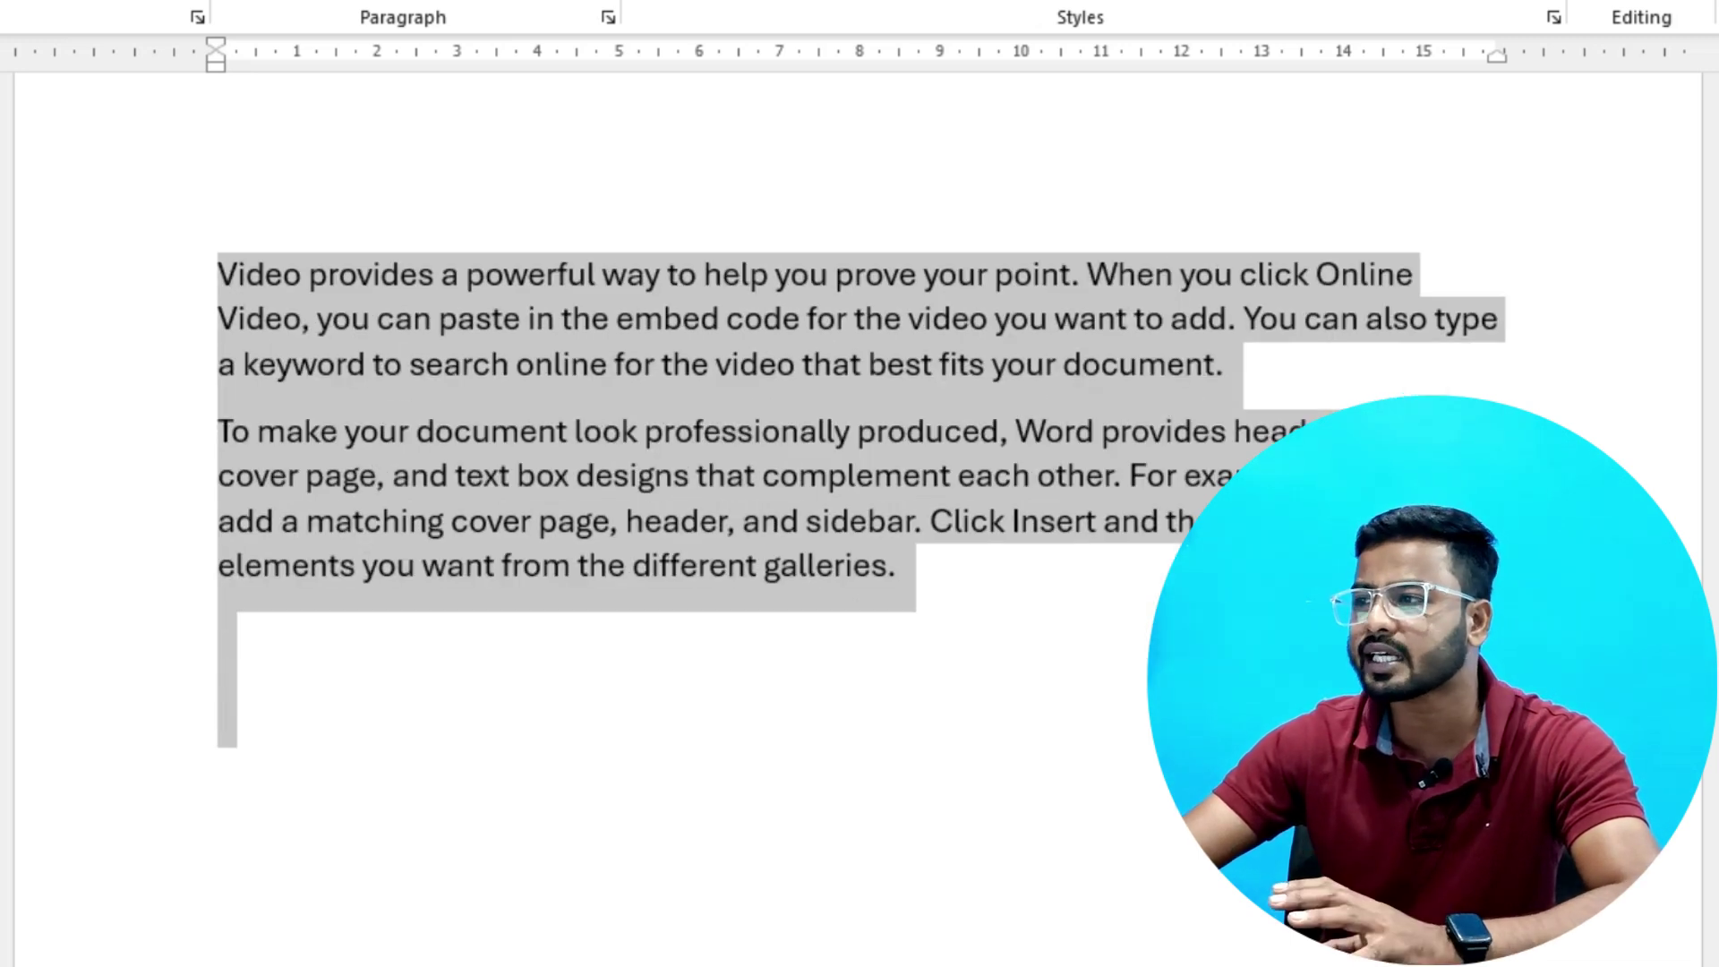
pyautogui.hotkey('ctrl', 'shift', ',')
pyautogui.hotkey('ctrl', 'shift', ',')
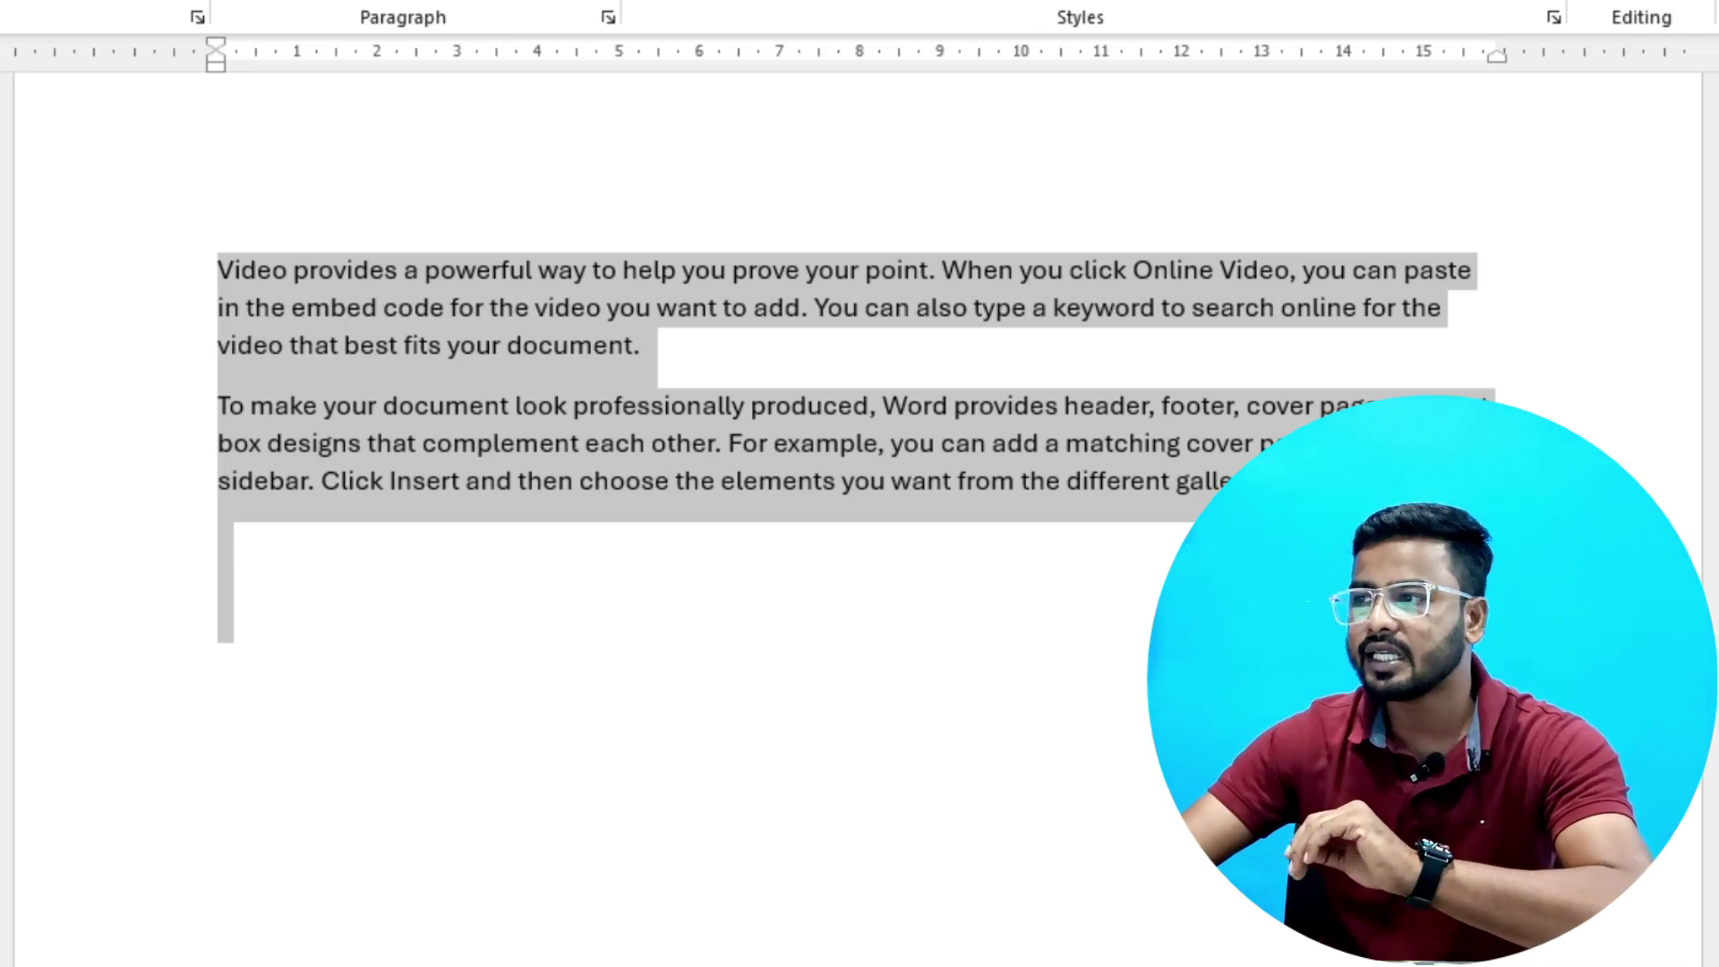
# Replace the text with two paragraphs of six sentences each using =RAND(2,6), and highlight each paragraph in turn.
pyautogui.press('Delete')
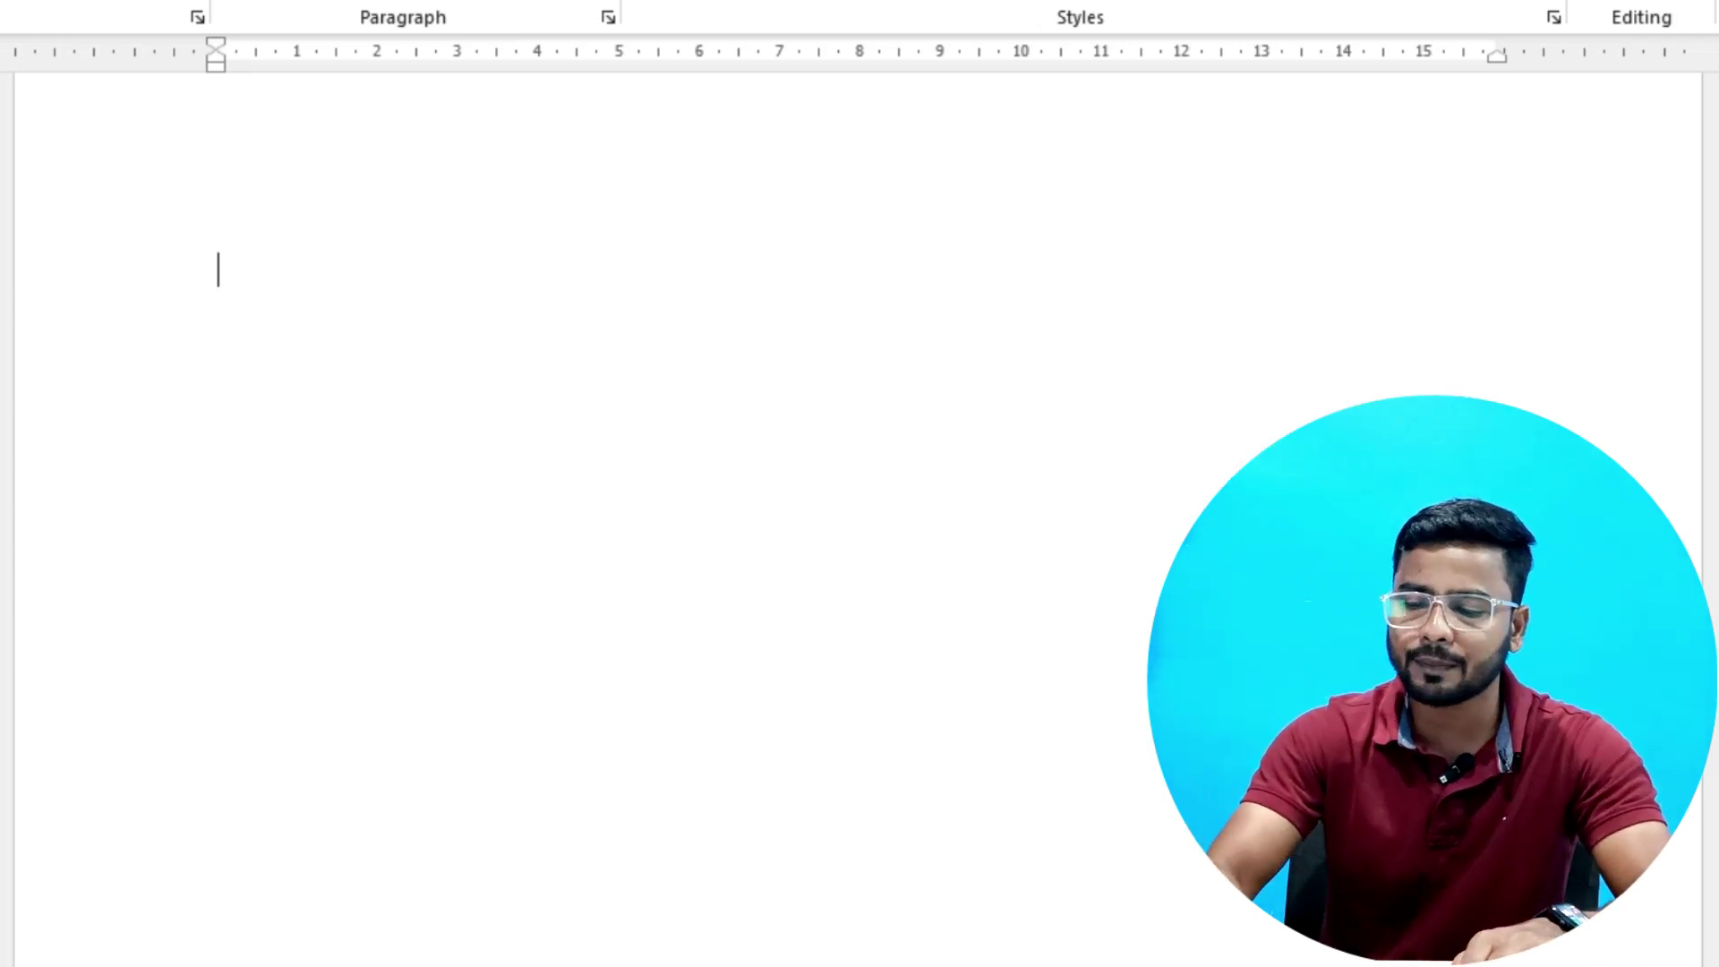
pyautogui.write('=RAND(')
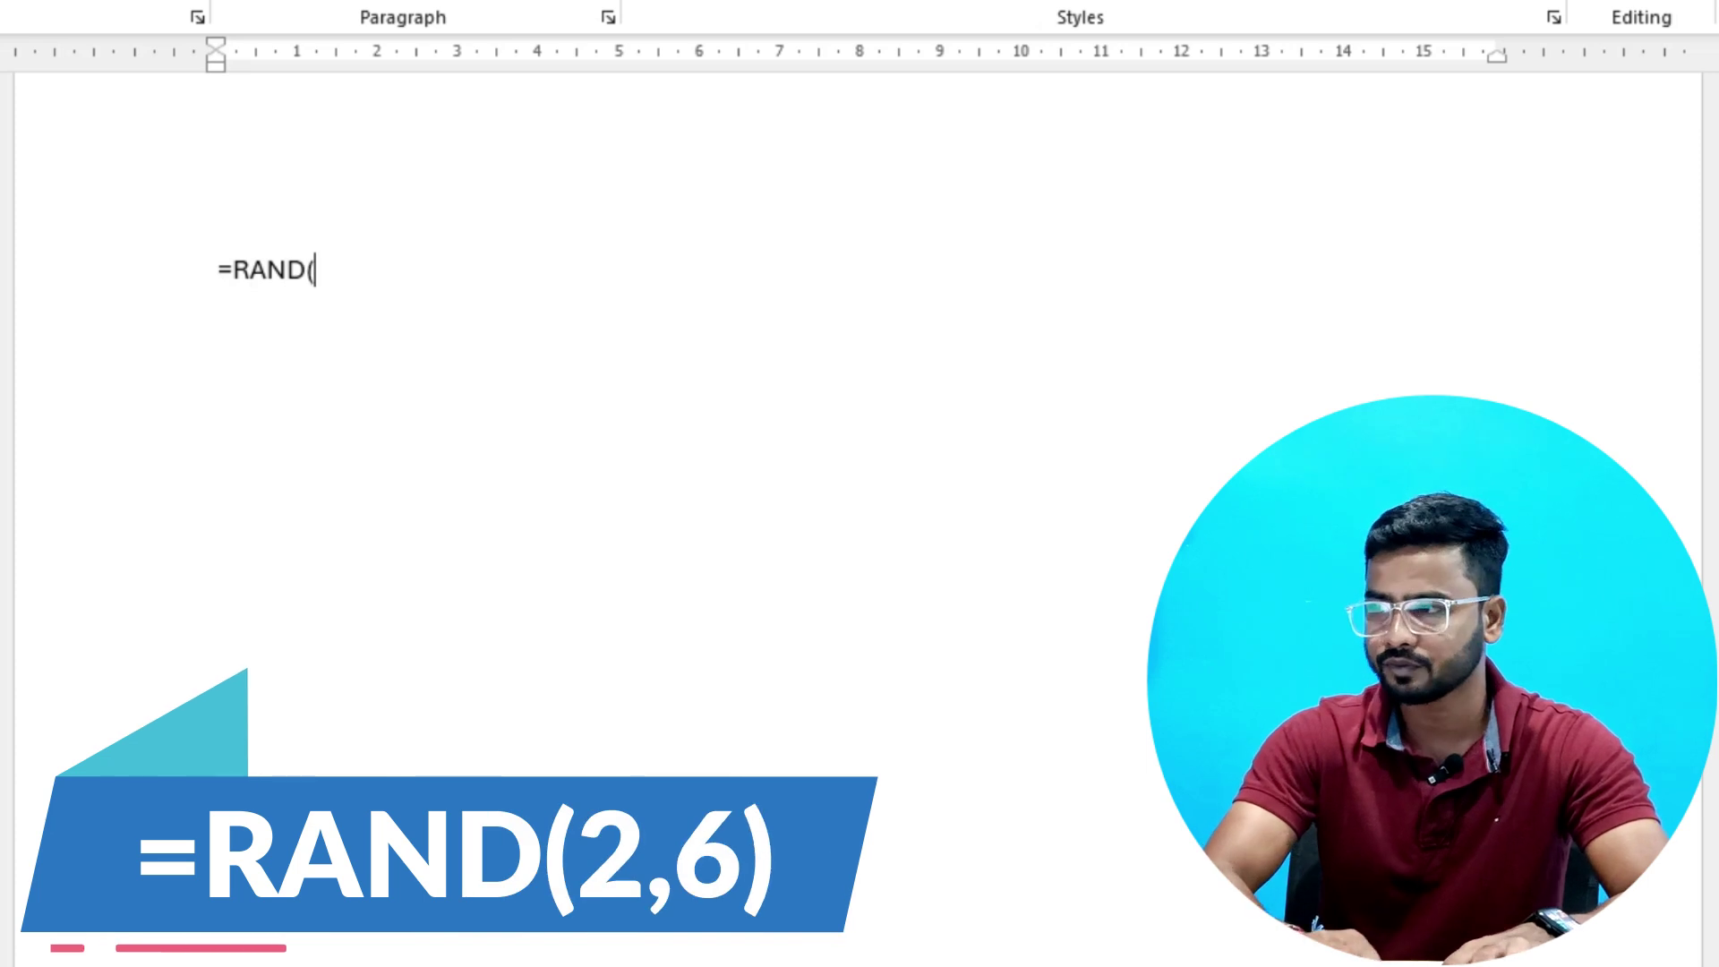
pyautogui.write('2,6')
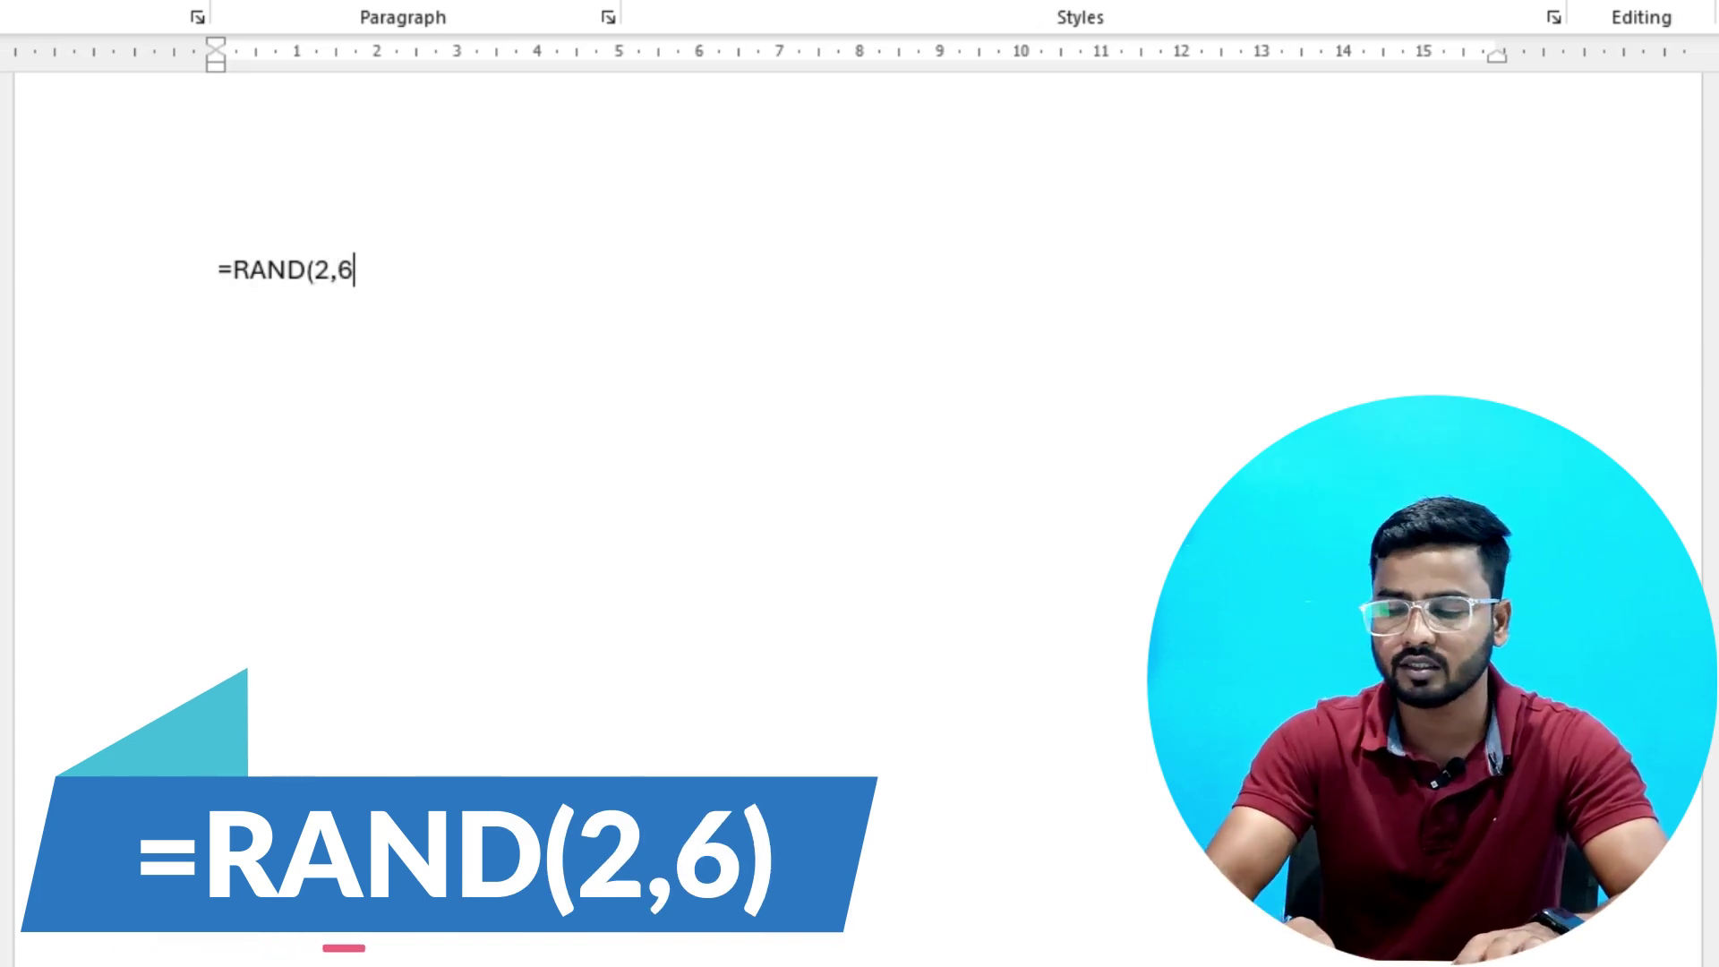
pyautogui.write(')')
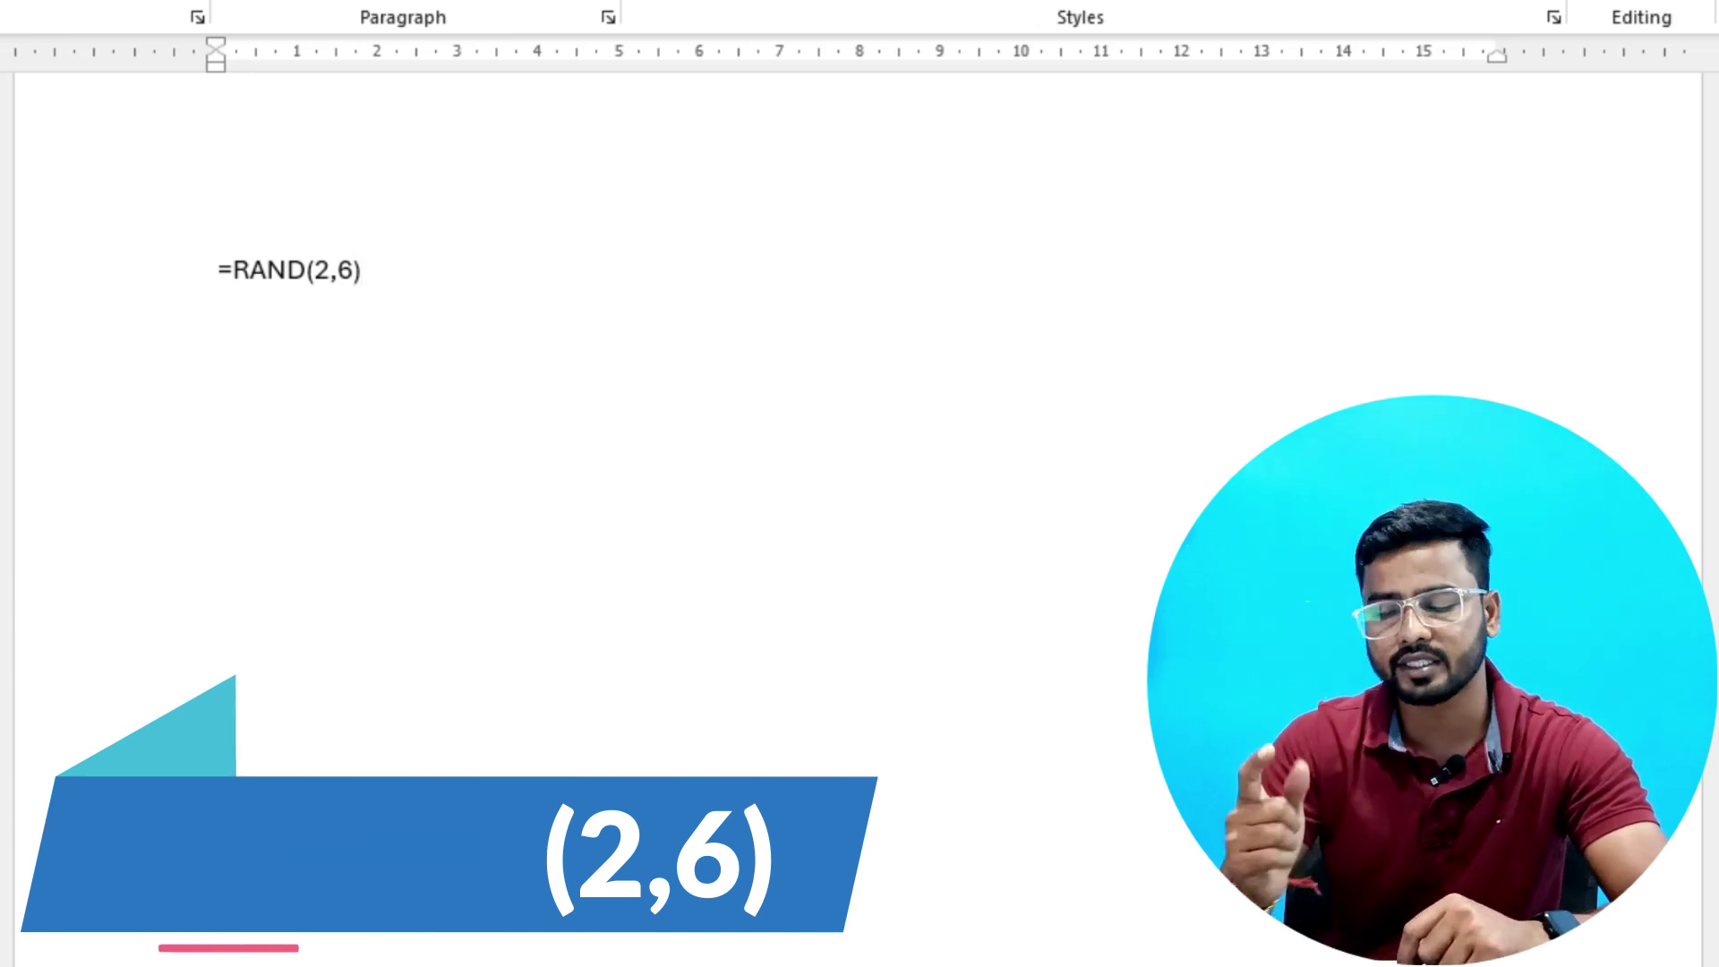
pyautogui.press('Return')
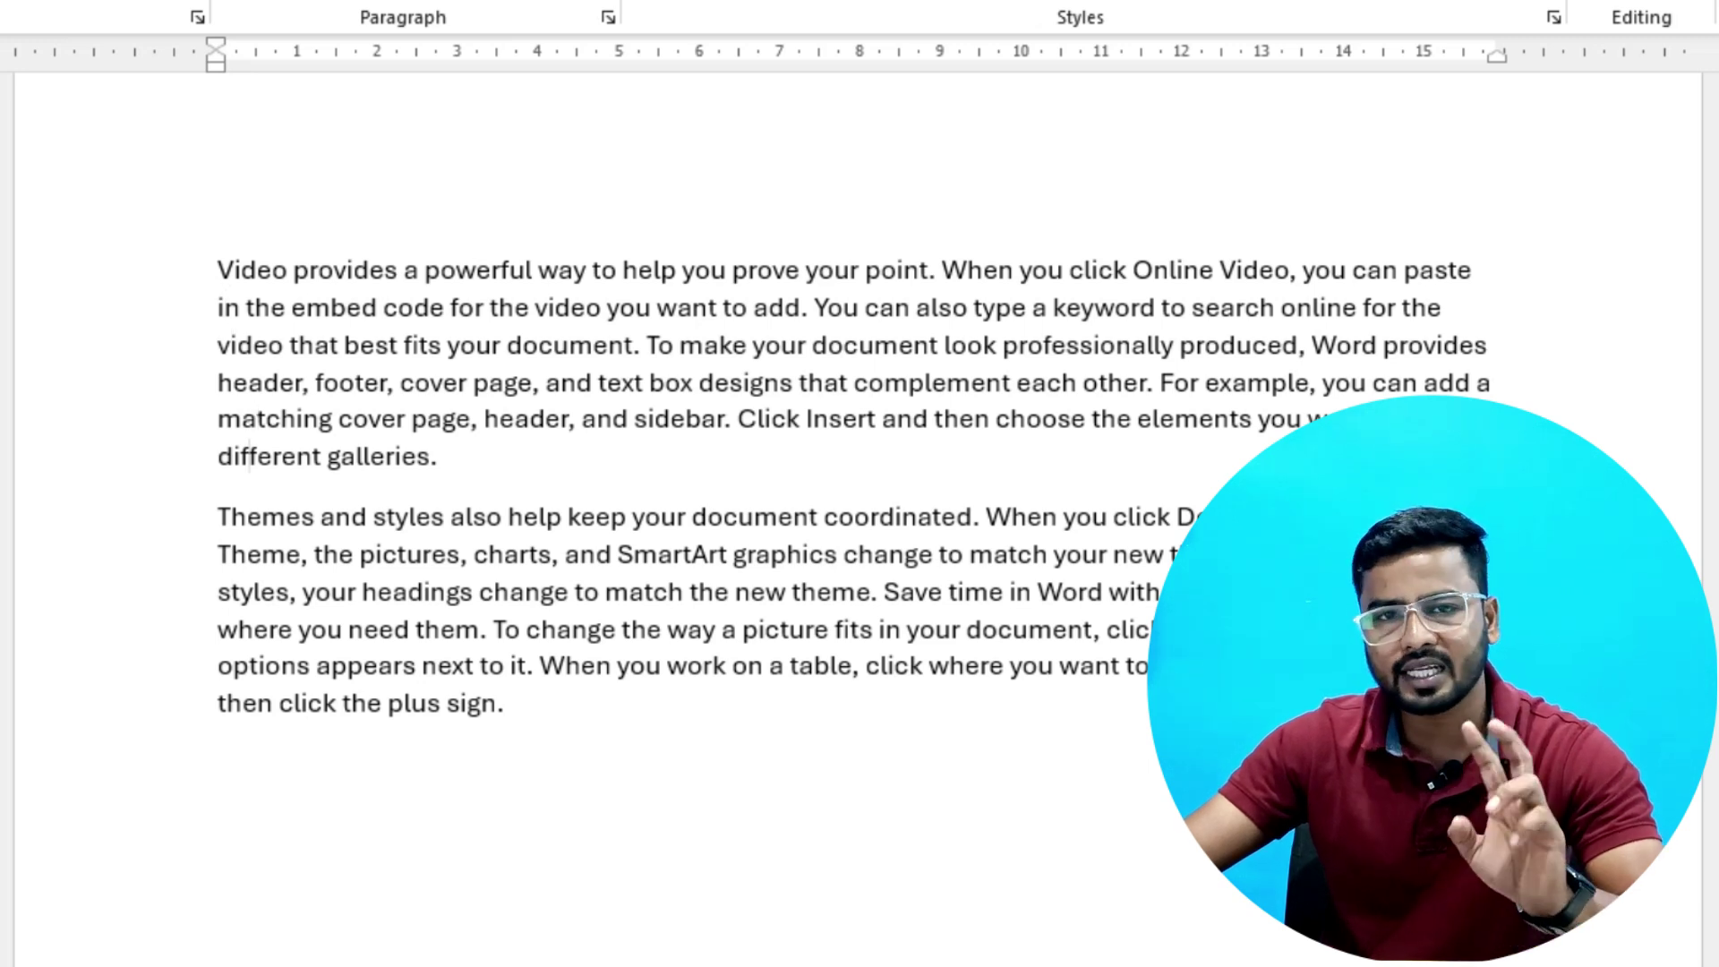
pyautogui.moveTo(218, 271); pyautogui.dragTo(450, 458)
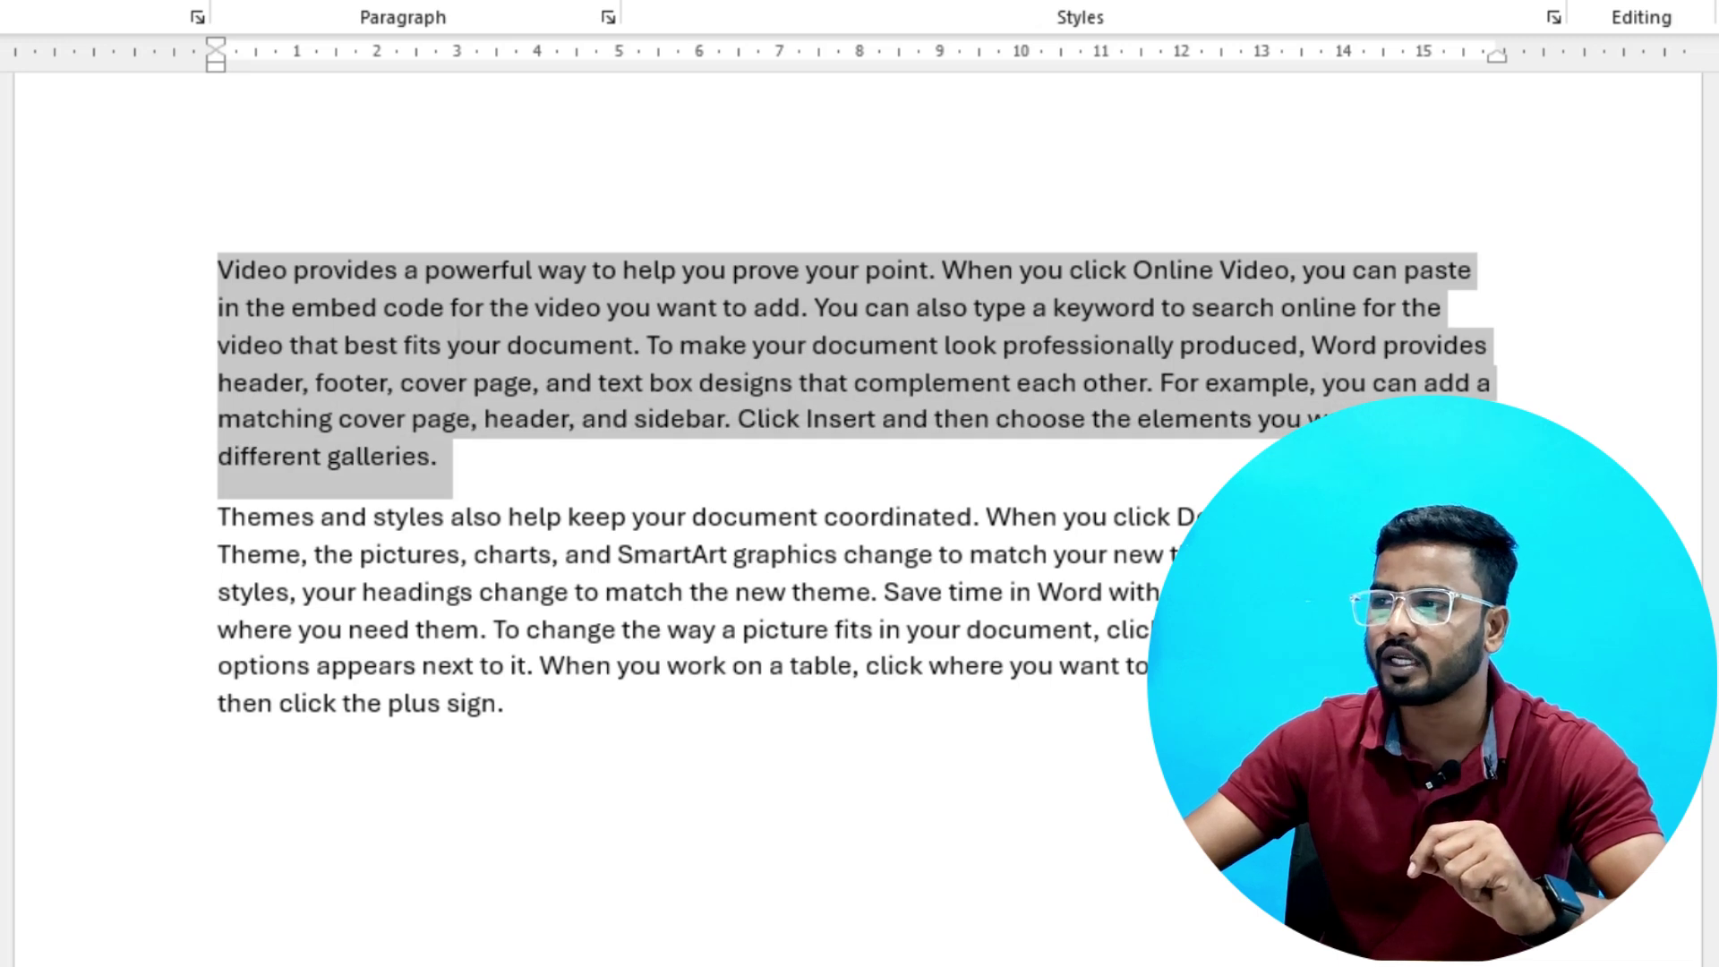
pyautogui.moveTo(218, 517); pyautogui.dragTo(518, 704)
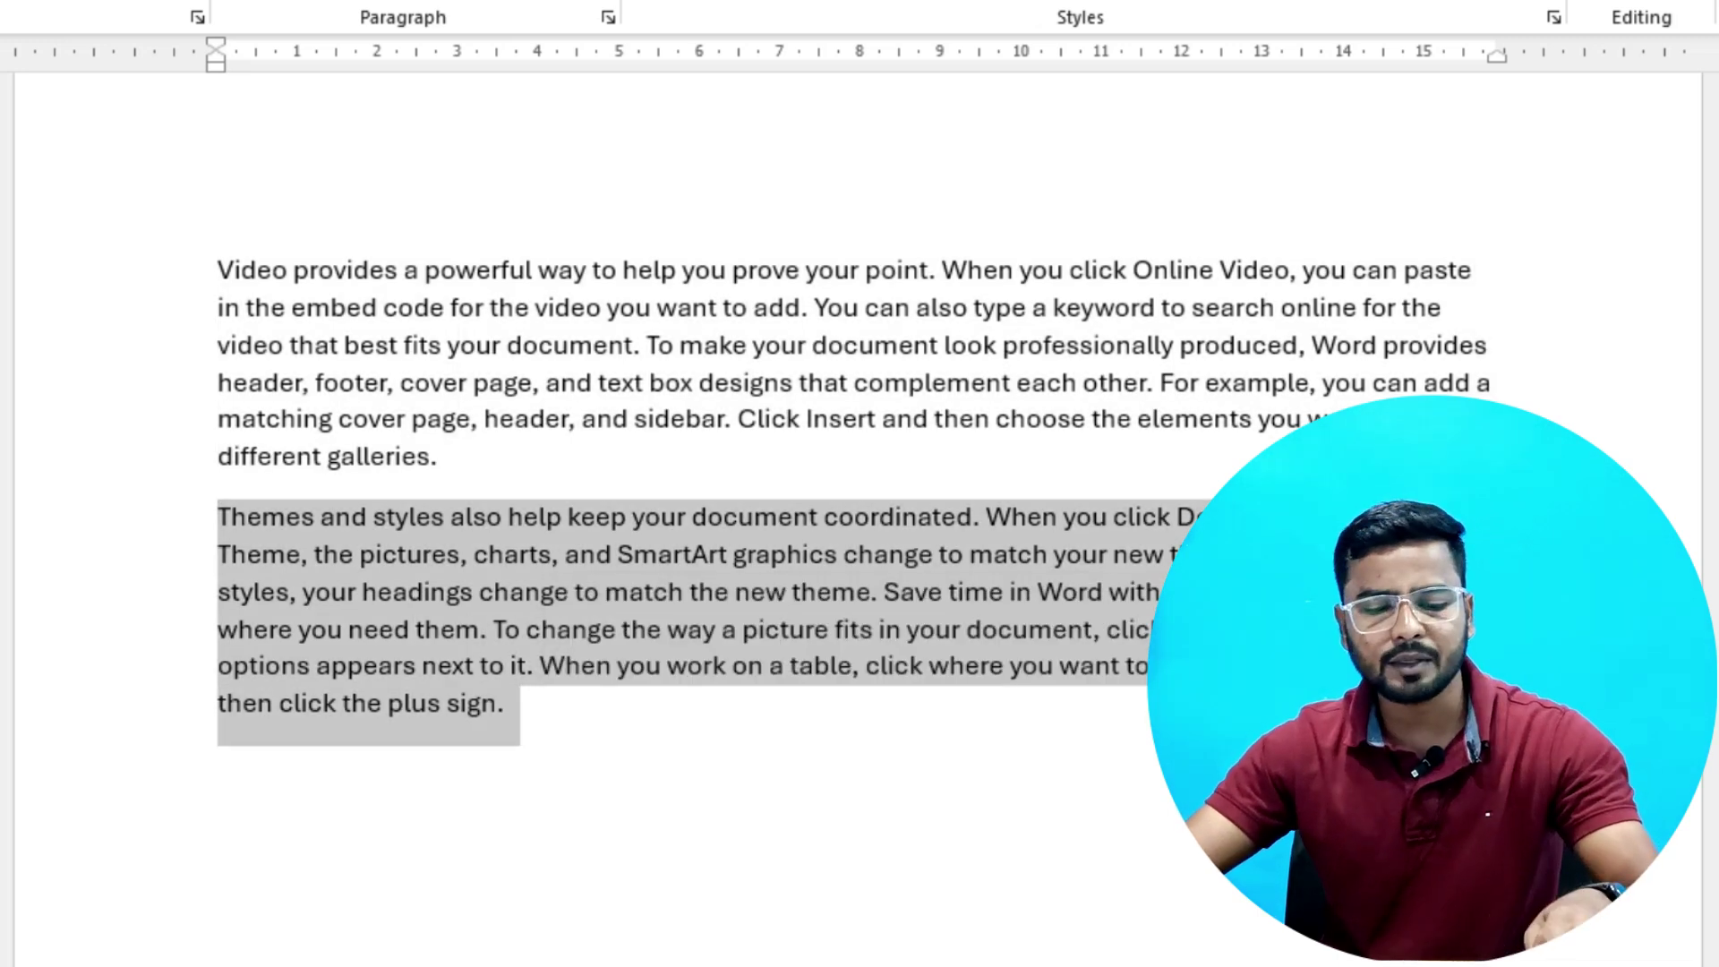
# Undo the text generation to bring back the formula and change it to =RAND(6,2).
pyautogui.hotkey('ctrl', 'z')
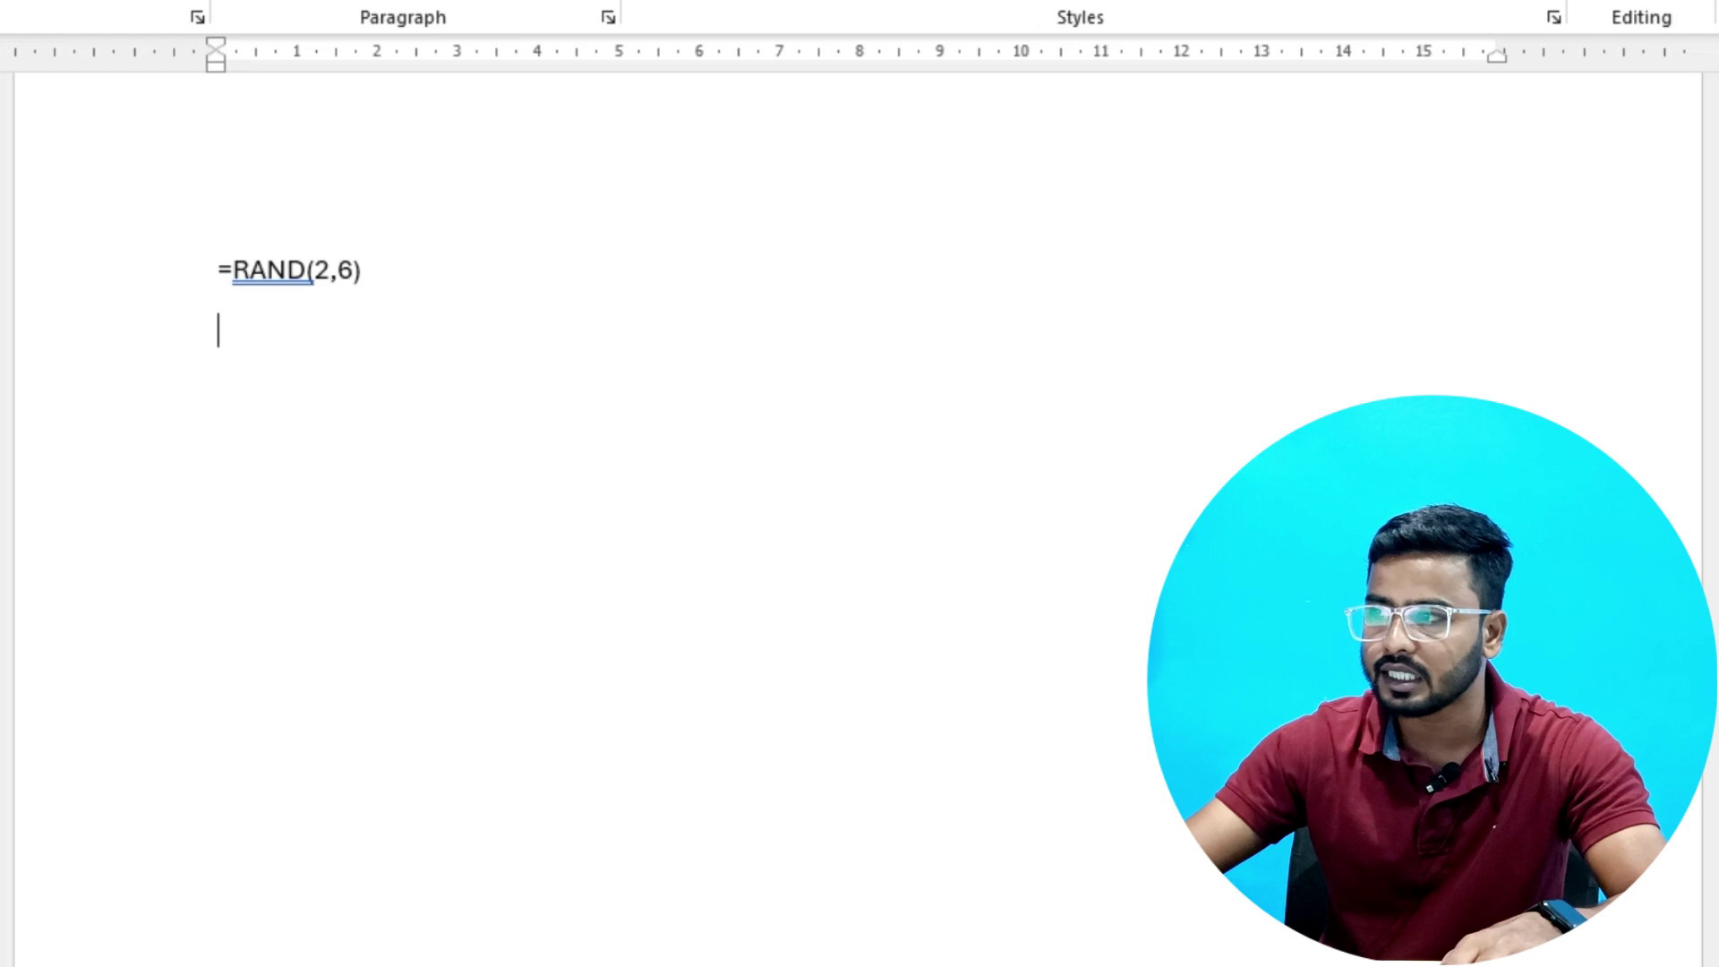
pyautogui.press('BackSpace')
pyautogui.press('Left')
pyautogui.press('BackSpace')
pyautogui.press('BackSpace')
pyautogui.press('BackSpace')
pyautogui.write('6,')
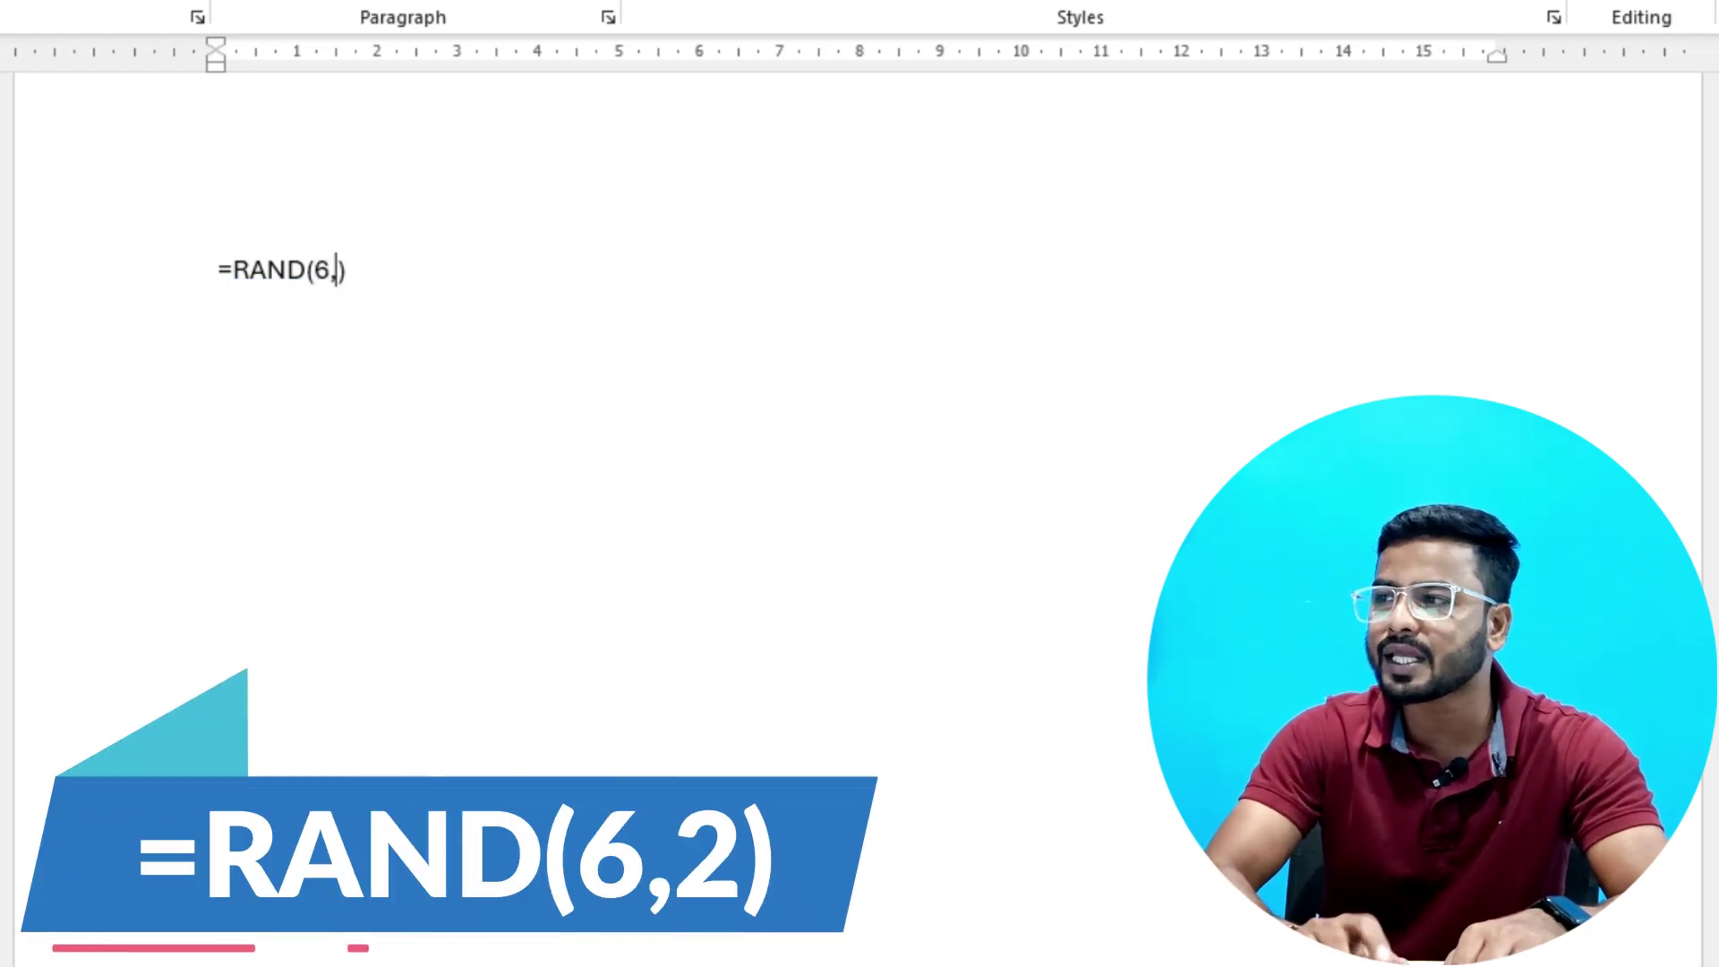
pyautogui.write('2')
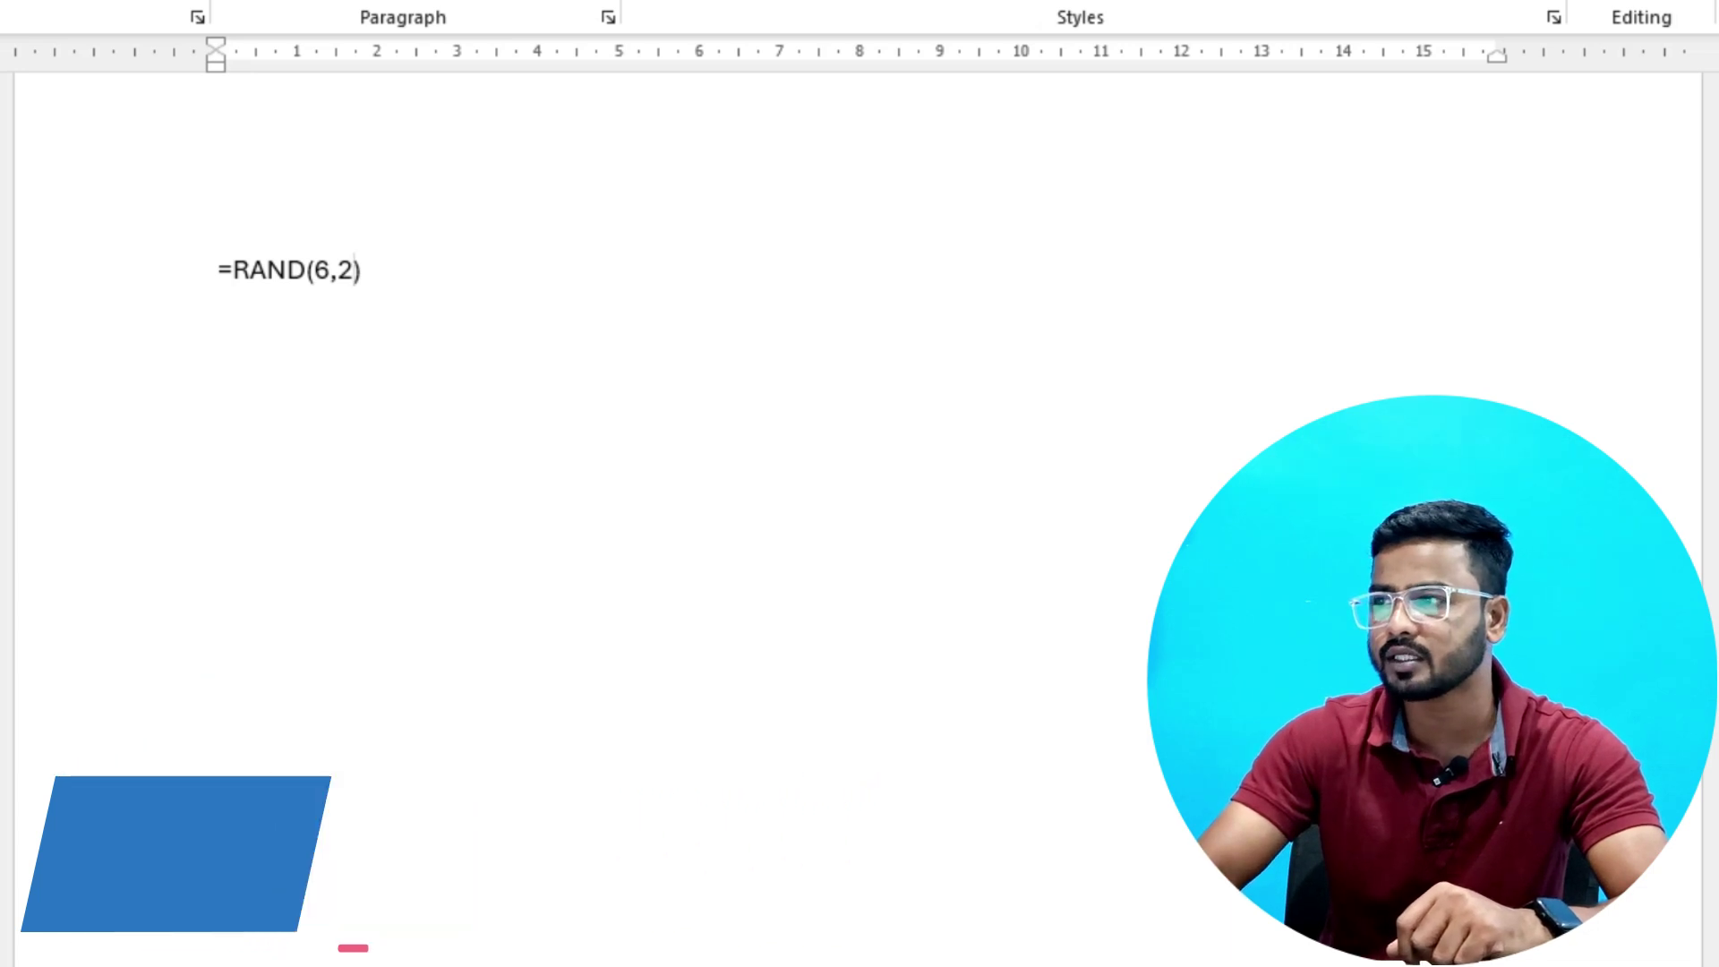
# Generate six paragraphs of two sentences each from =RAND(6,2) and undo the generation.
pyautogui.press('Right')
pyautogui.press('Return')
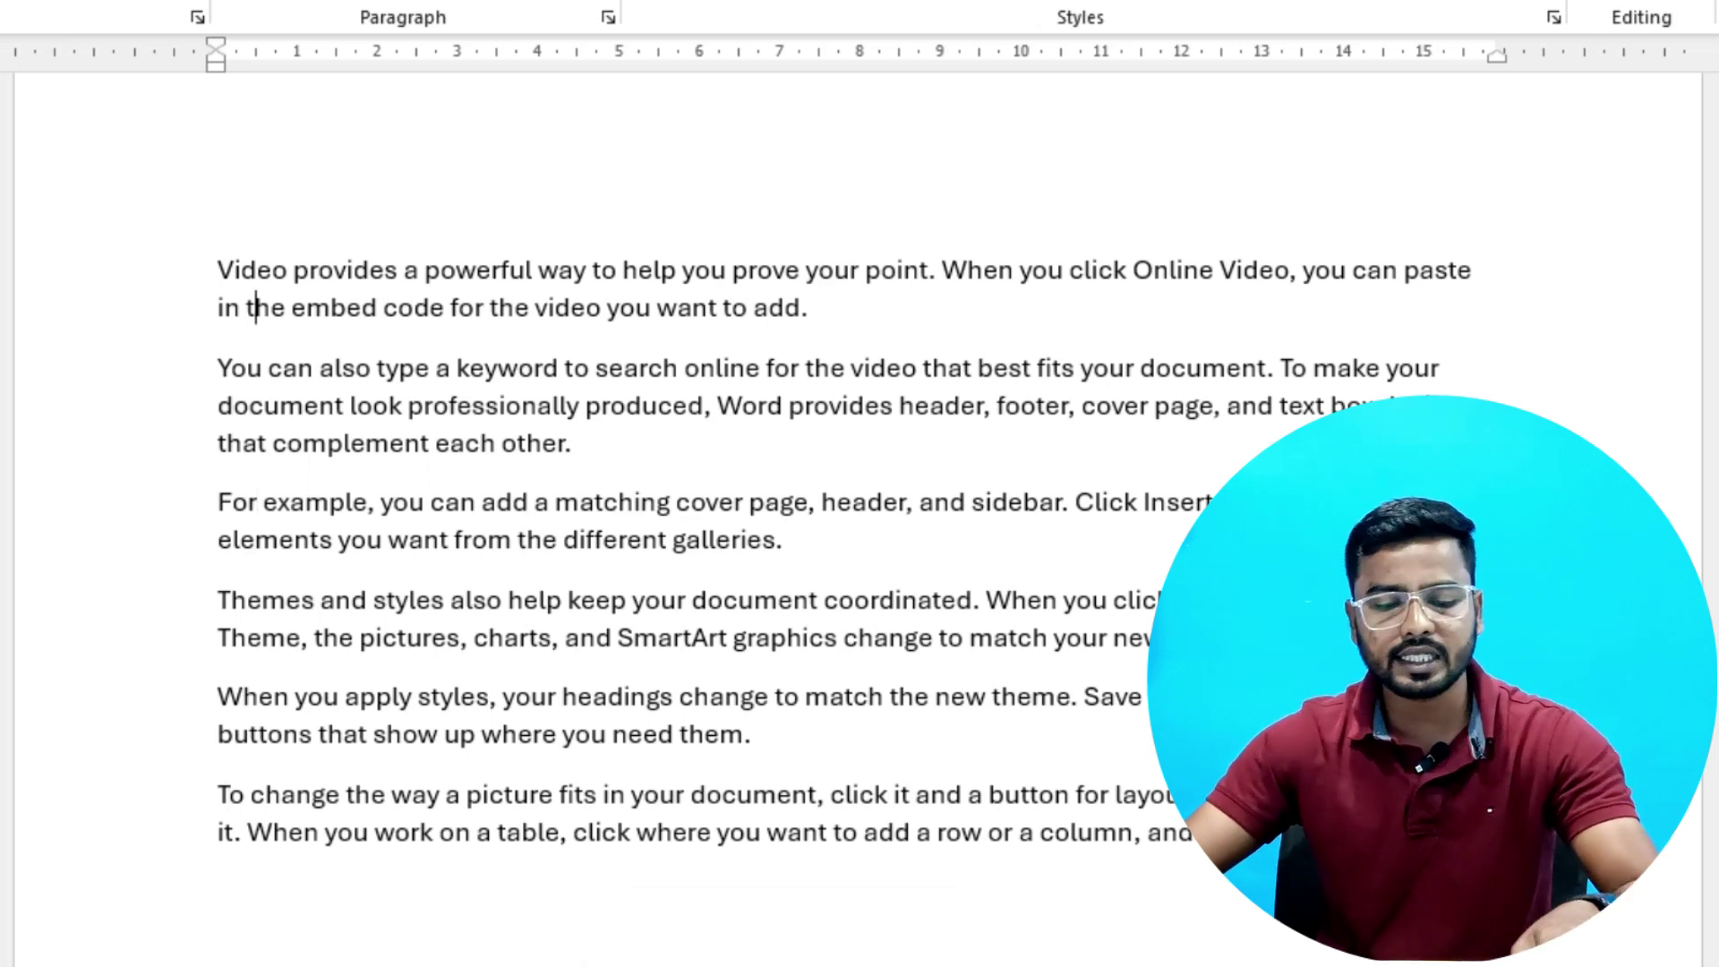
pyautogui.hotkey('ctrl', 'z')
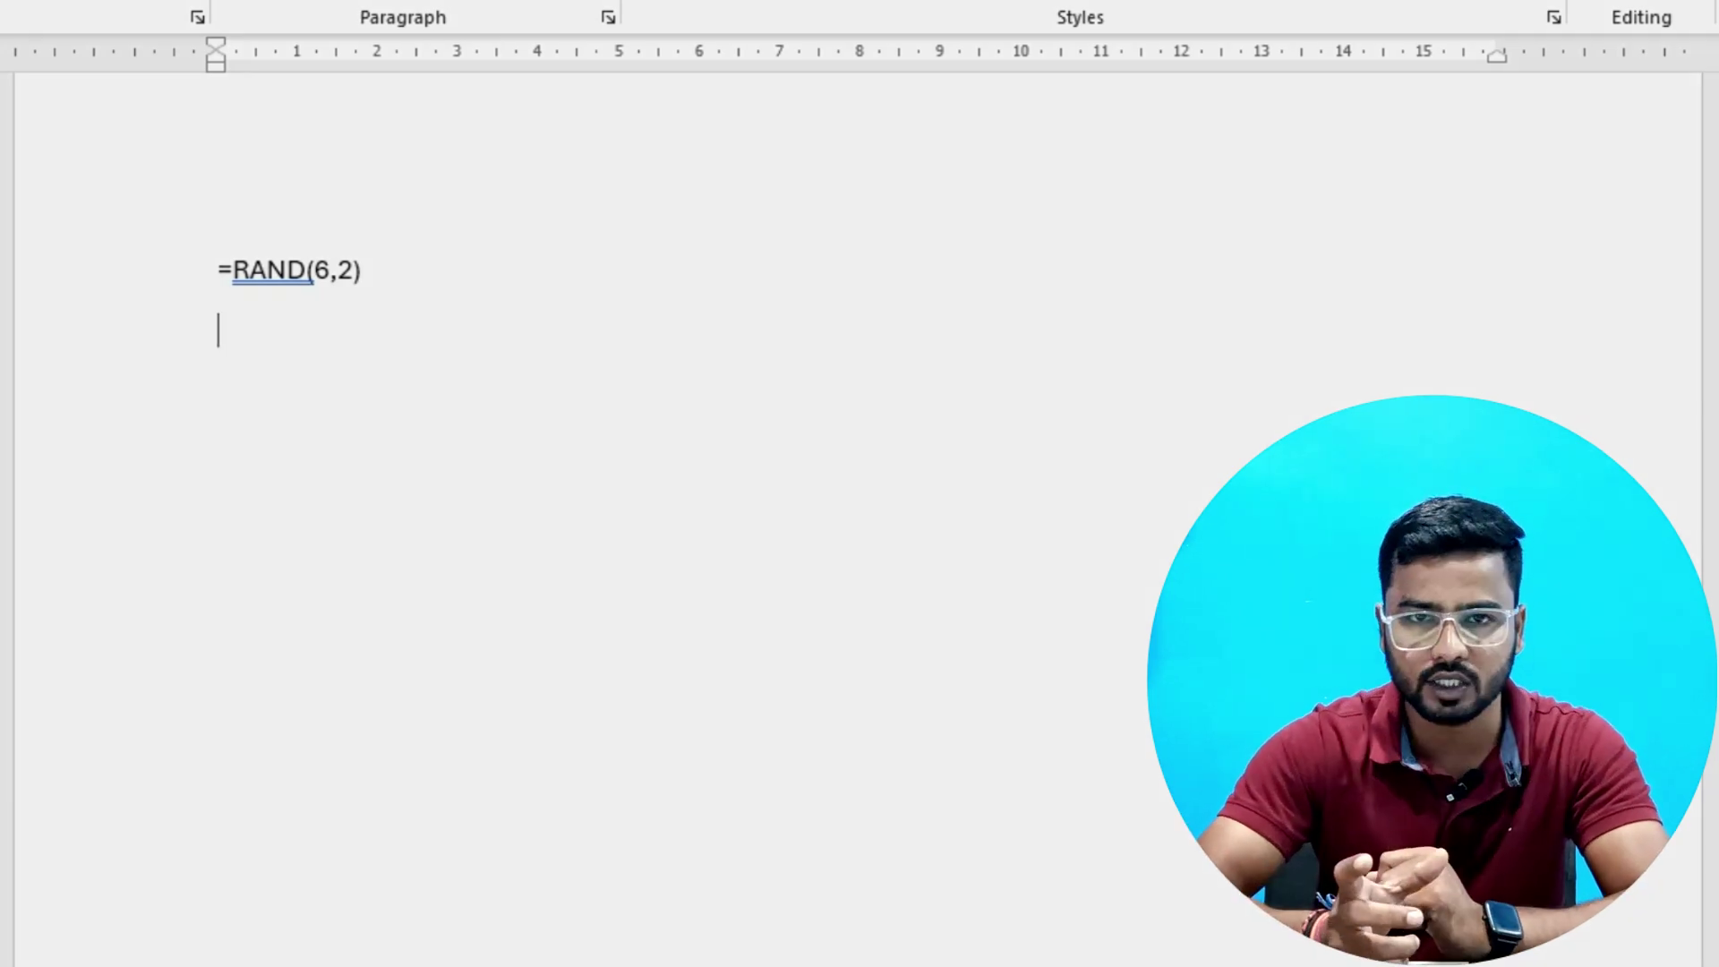